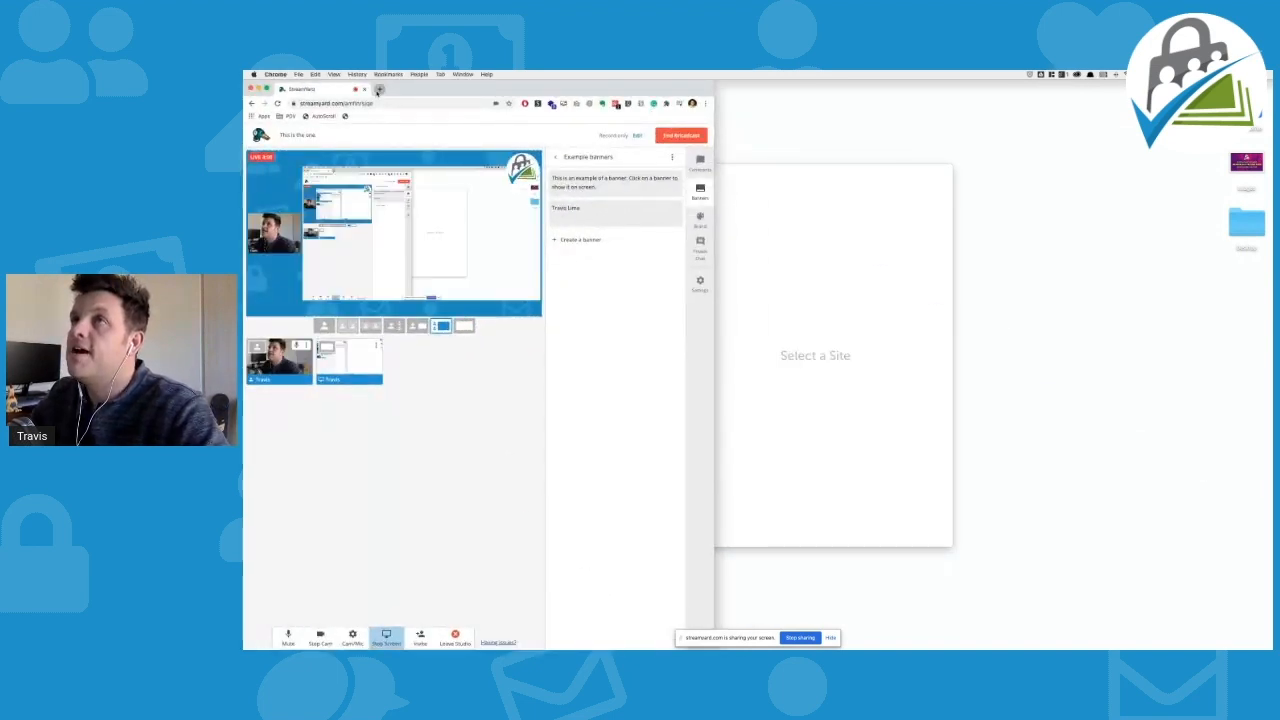
Open a new Chrome tab beside the live StreamYard studio
click(379, 89)
Search Google for 'local by flywheel', open the localwp.com result and scroll through it
click(370, 104)
text(loc)
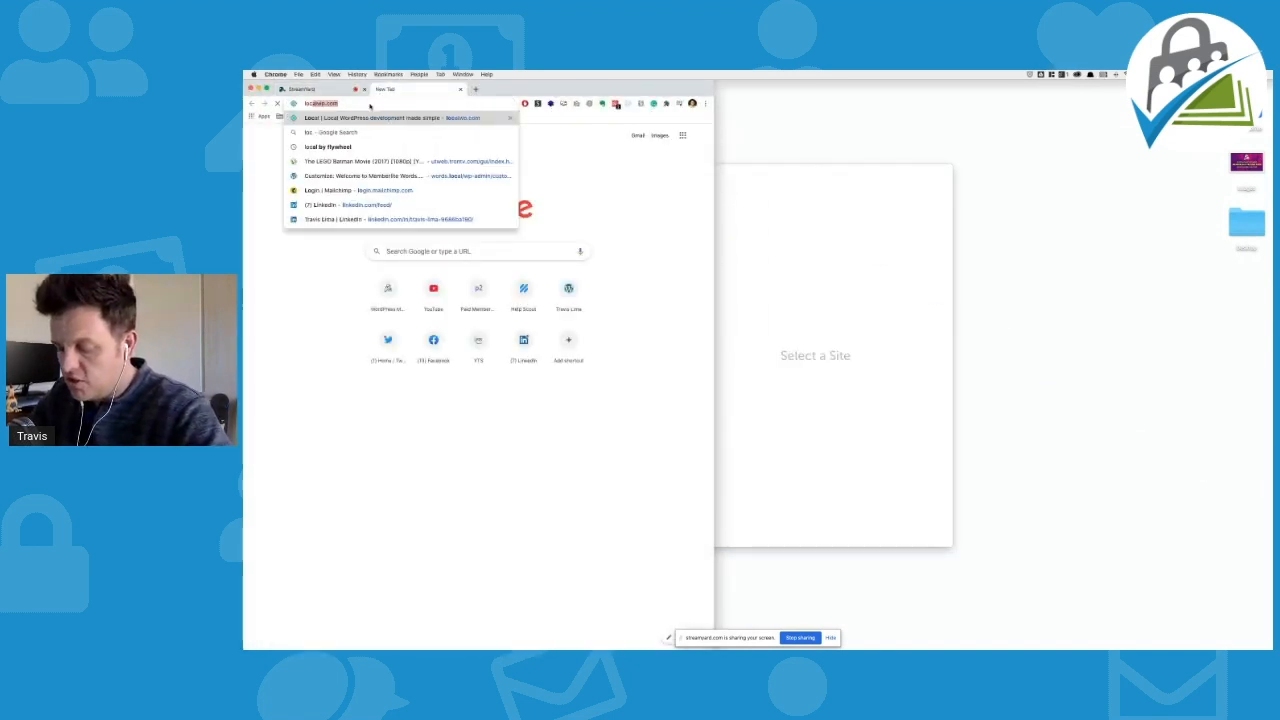
text(al by flywheel)
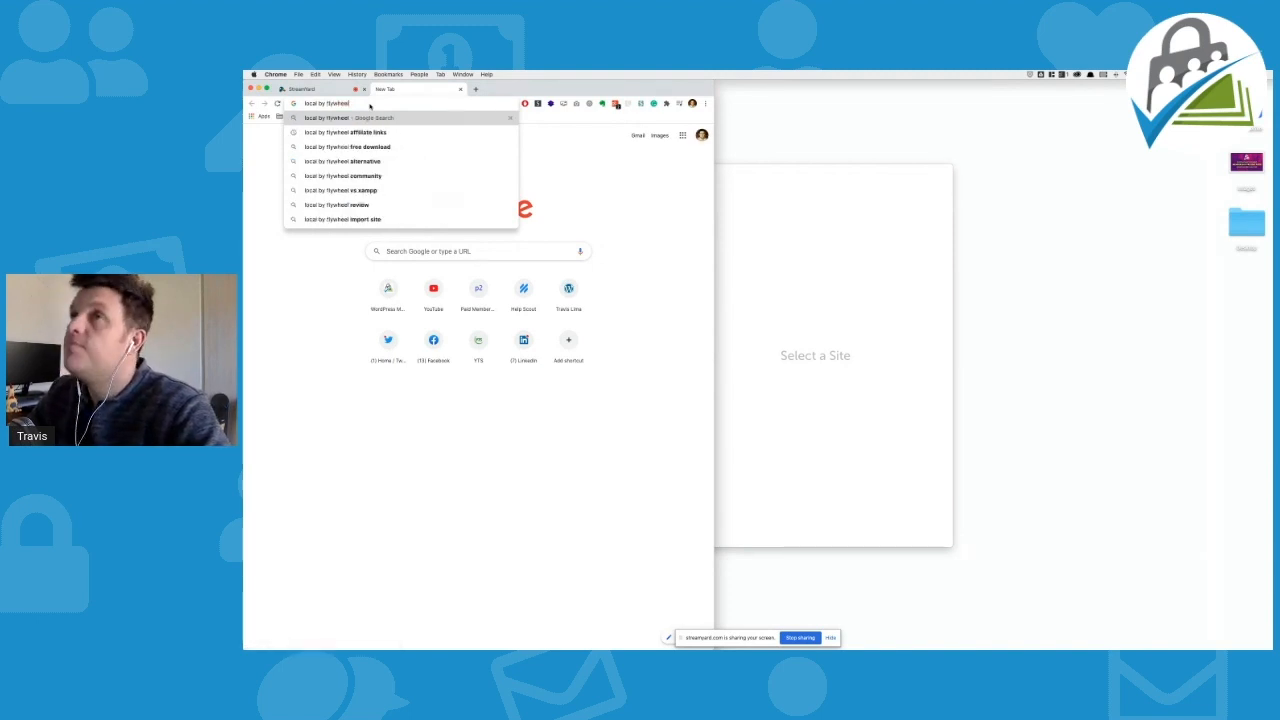
key(Return)
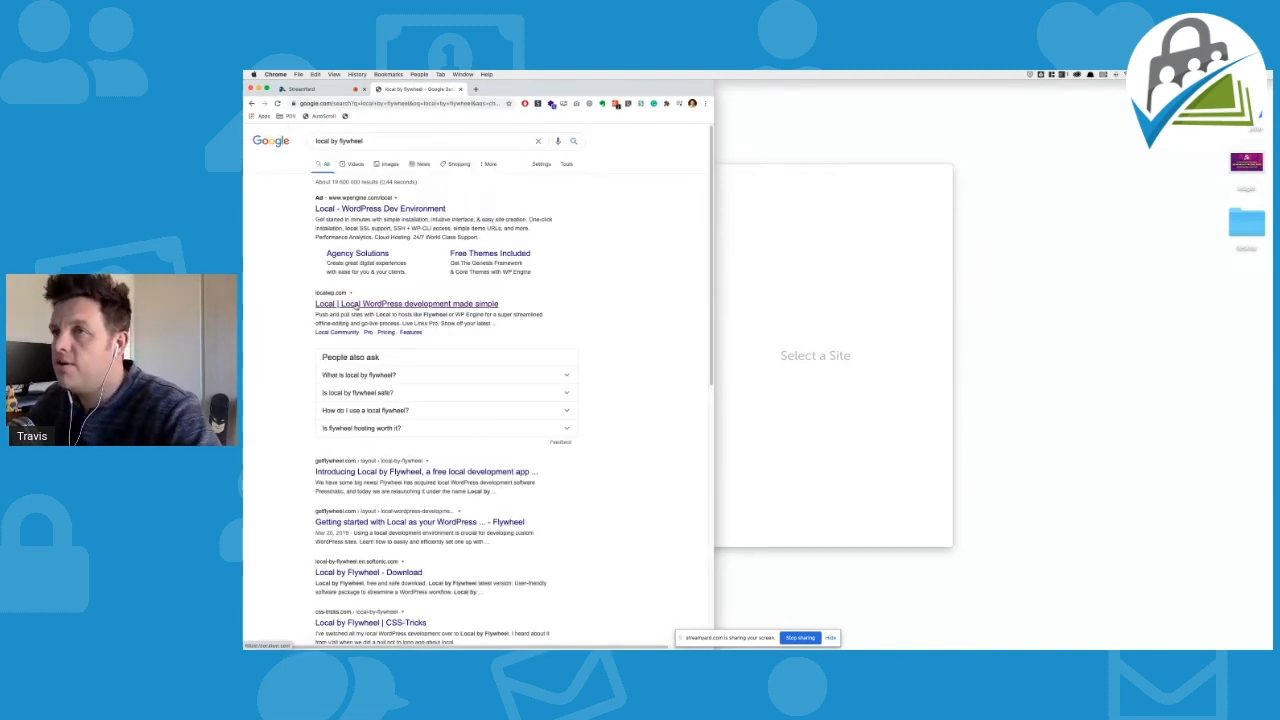
click(356, 305)
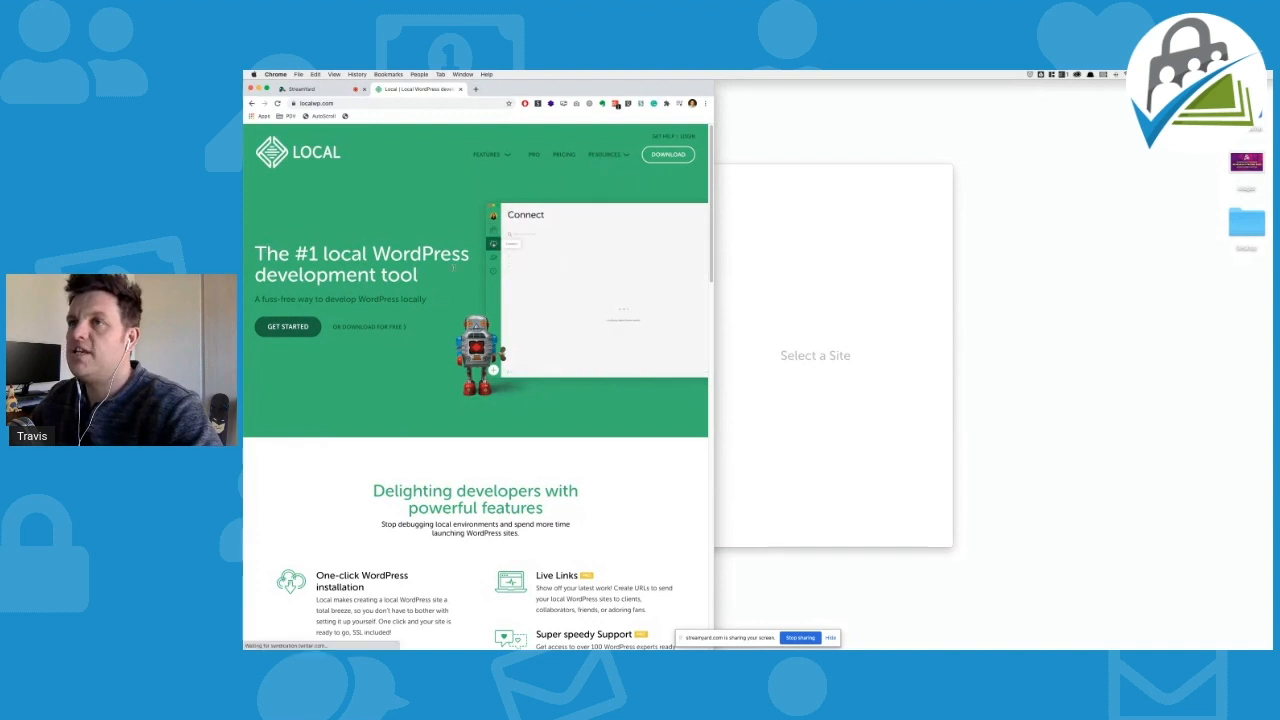
click(405, 331)
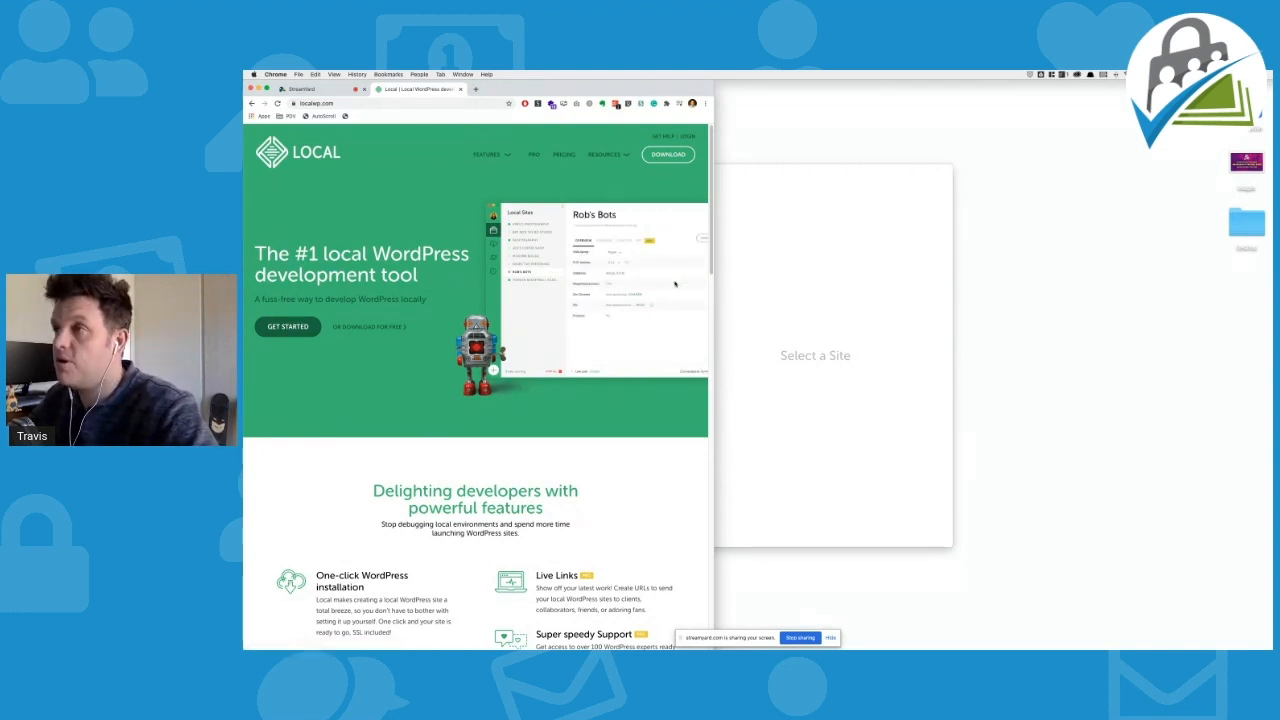
scroll(518, 356, down, 10)
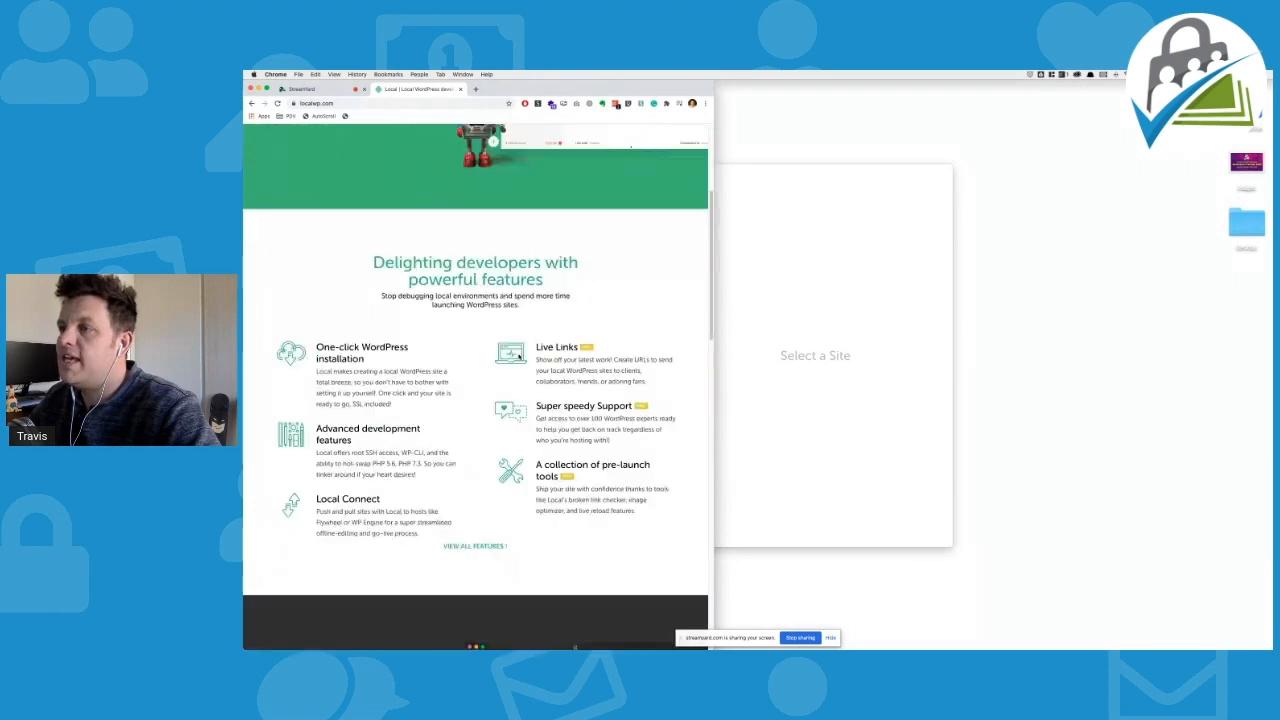
scroll(518, 356, down, 10)
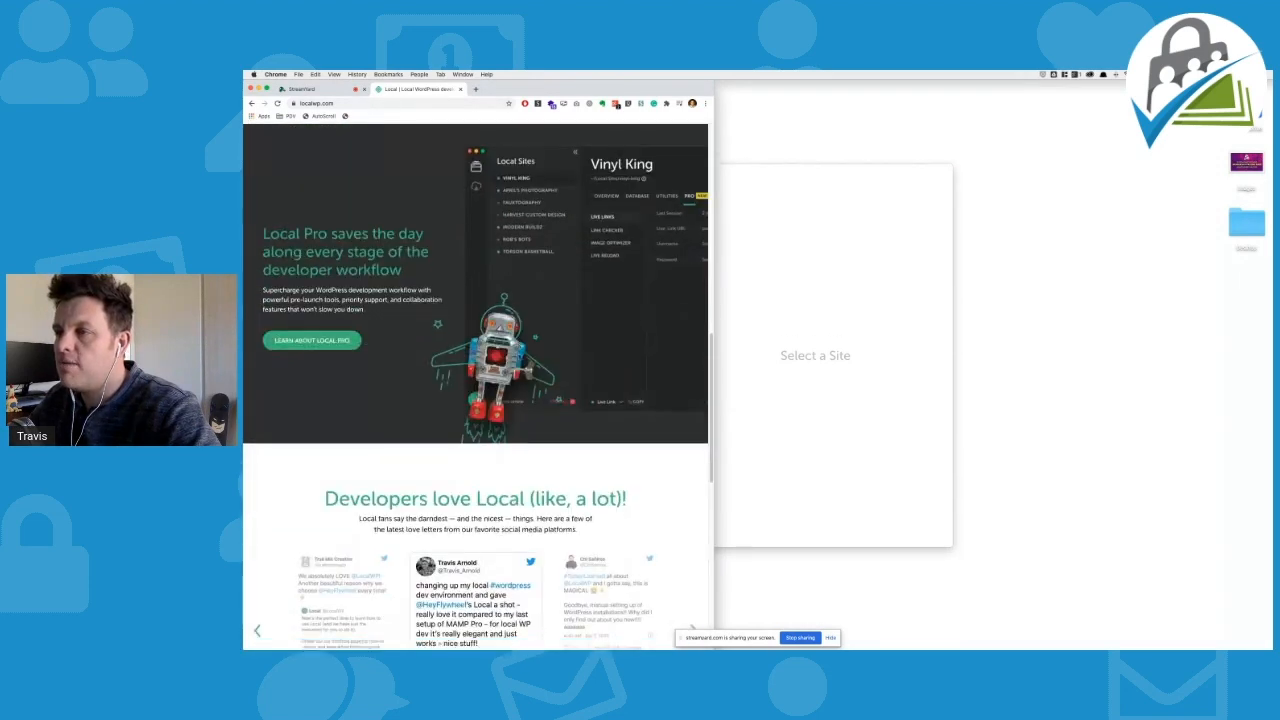
scroll(518, 356, down, 3)
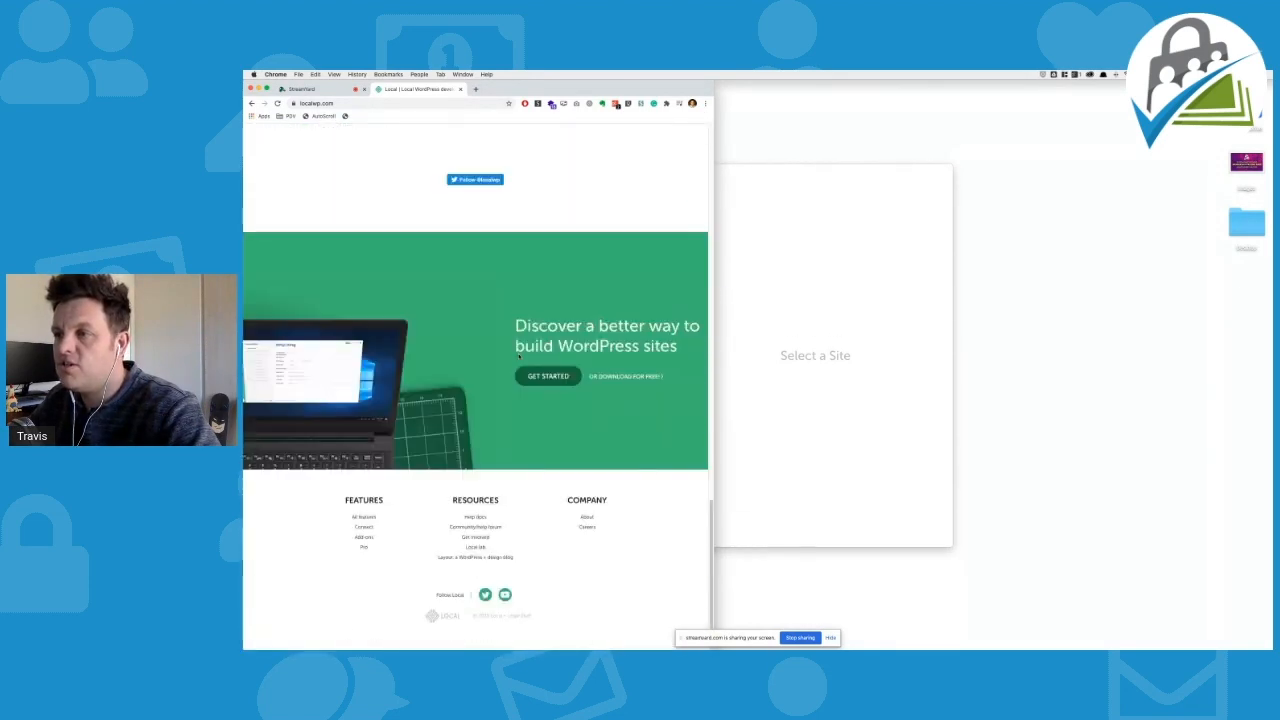
scroll(517, 352, up, 12)
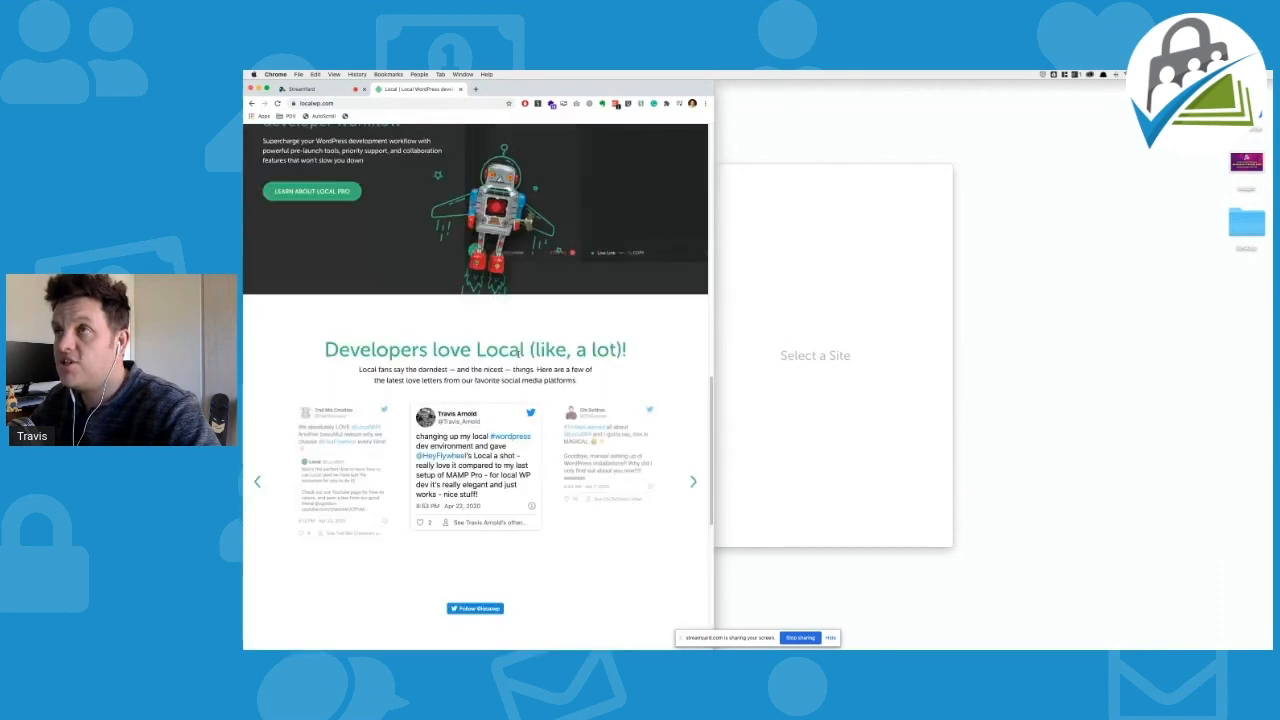
scroll(517, 352, up, 10)
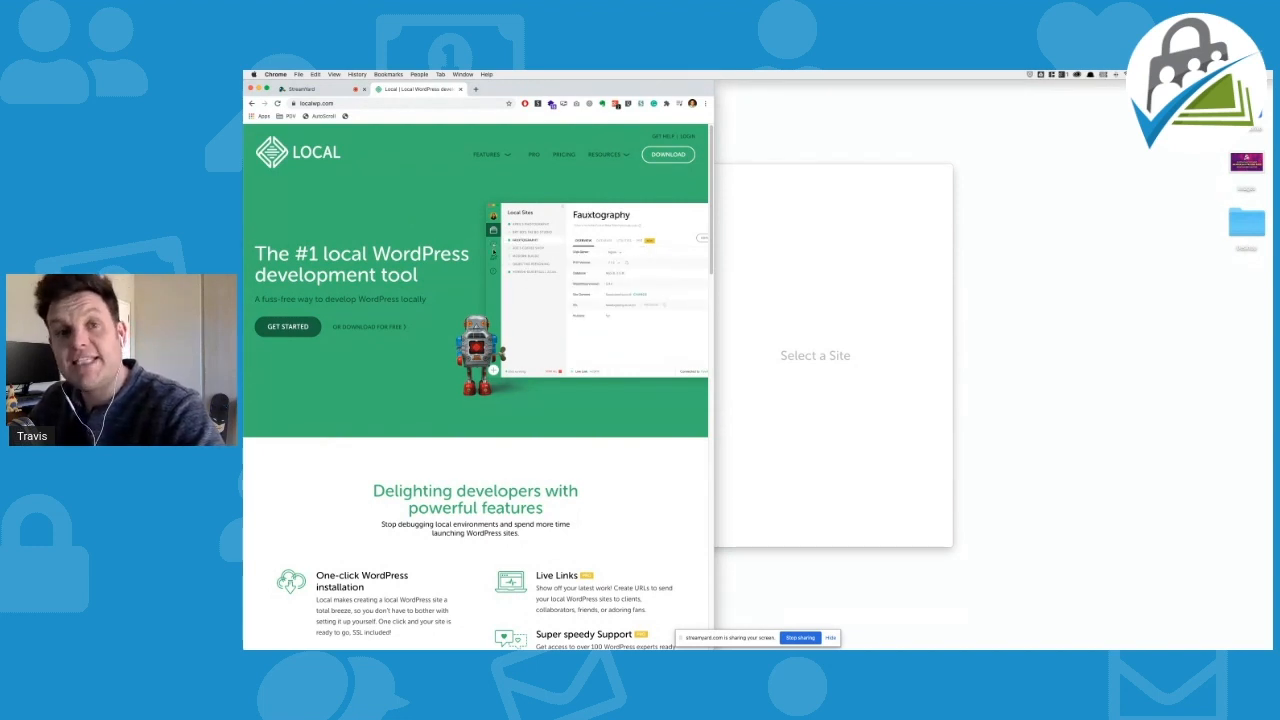
Switch between Local and Chrome, then minimise Chrome so Local's site list is in front
click(791, 223)
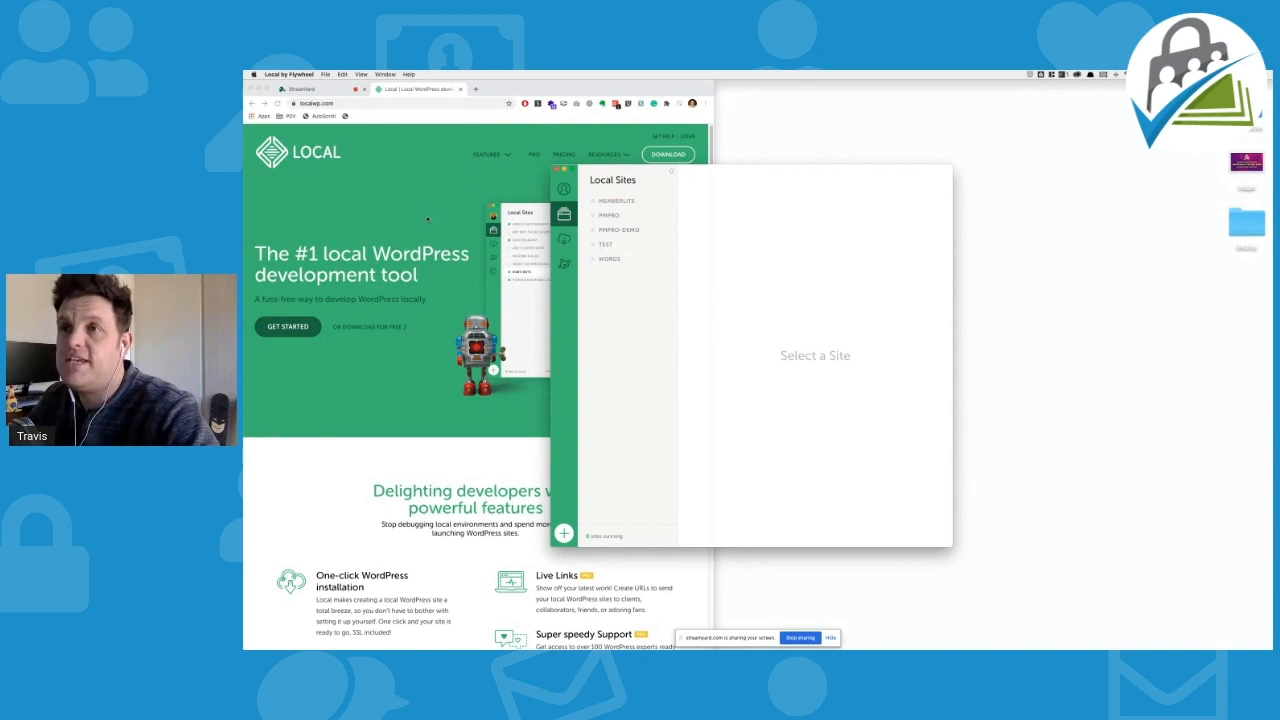
scroll(428, 230, down, 3)
click(430, 259)
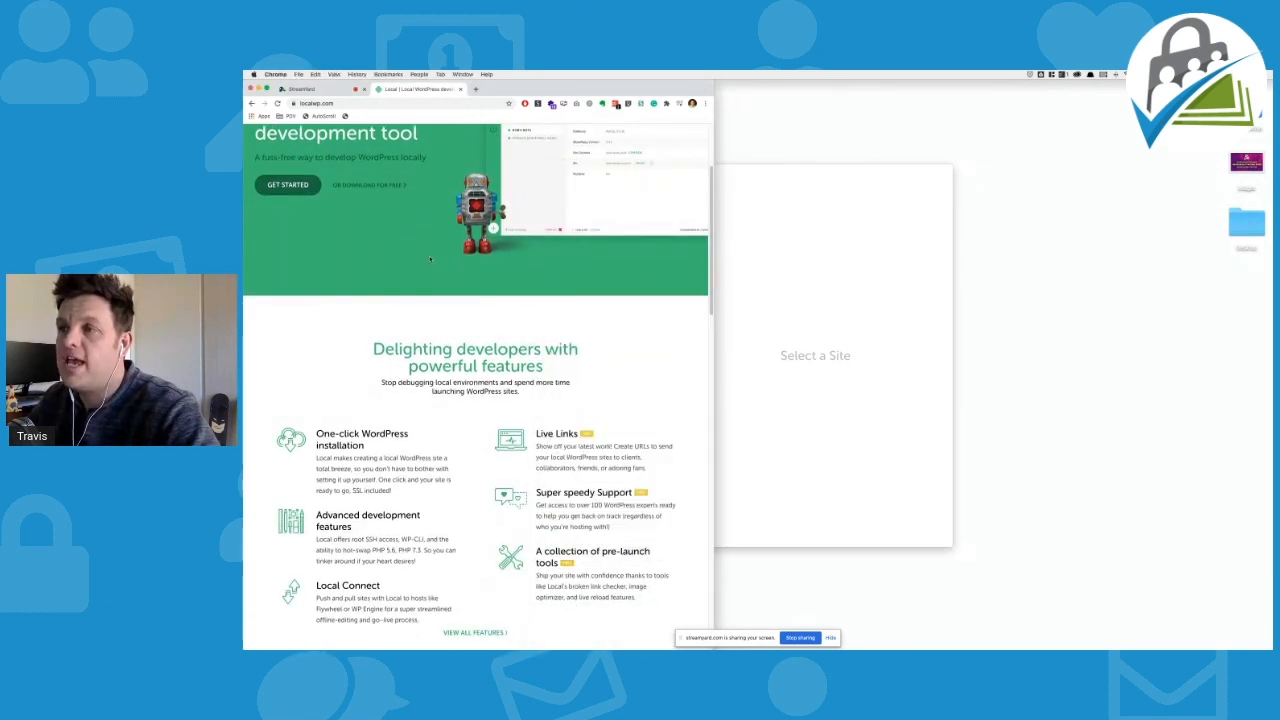
scroll(430, 259, up, 3)
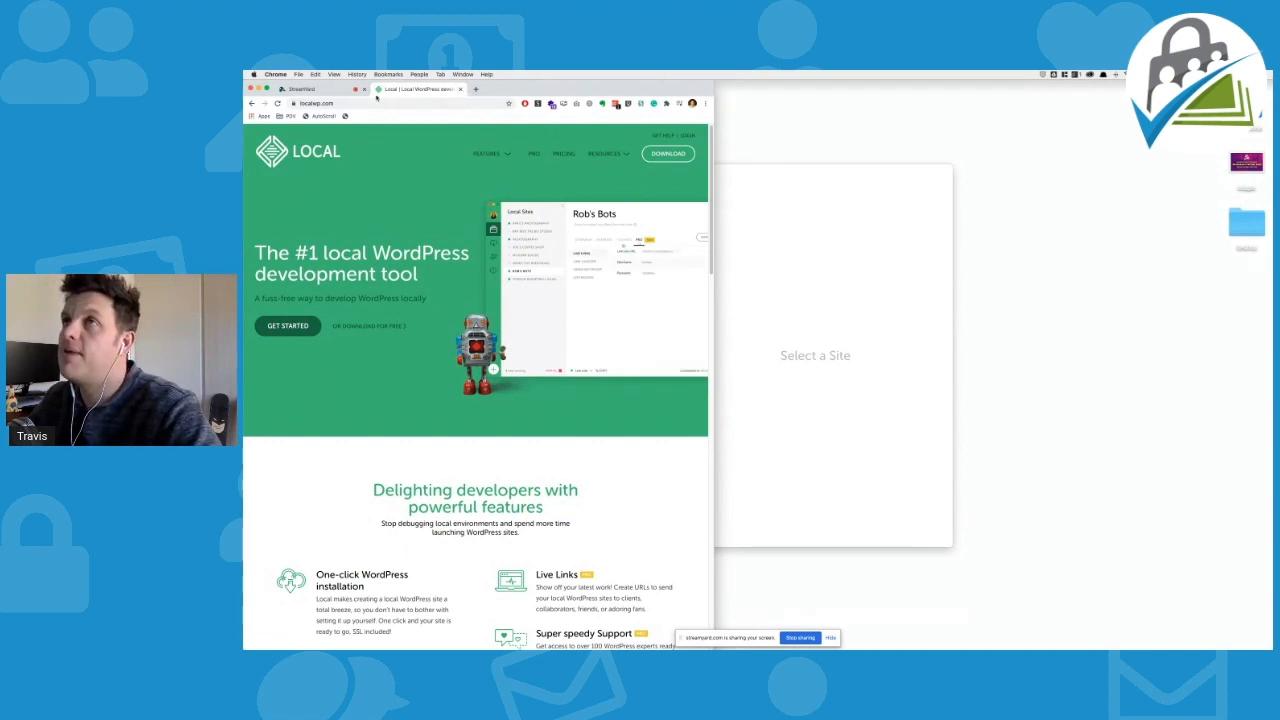
click(831, 117)
click(258, 89)
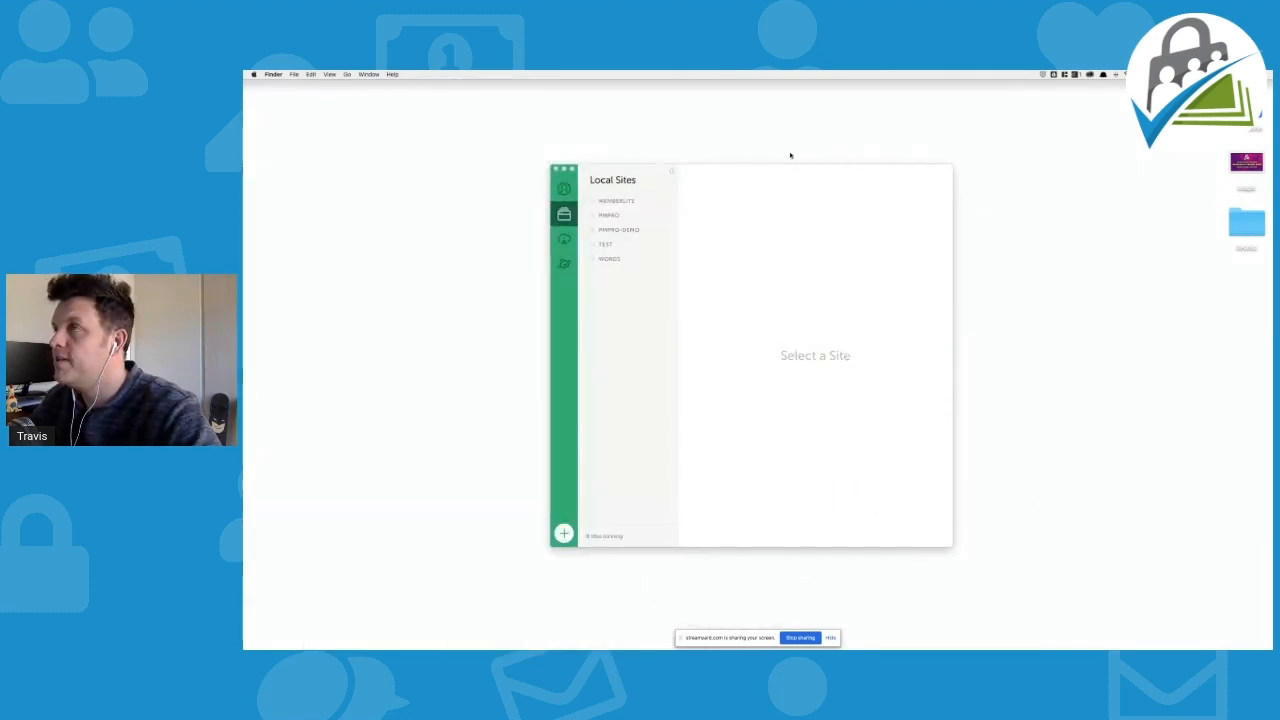
Start adding a new Local site named 'PMPro - Set Up'
click(565, 534)
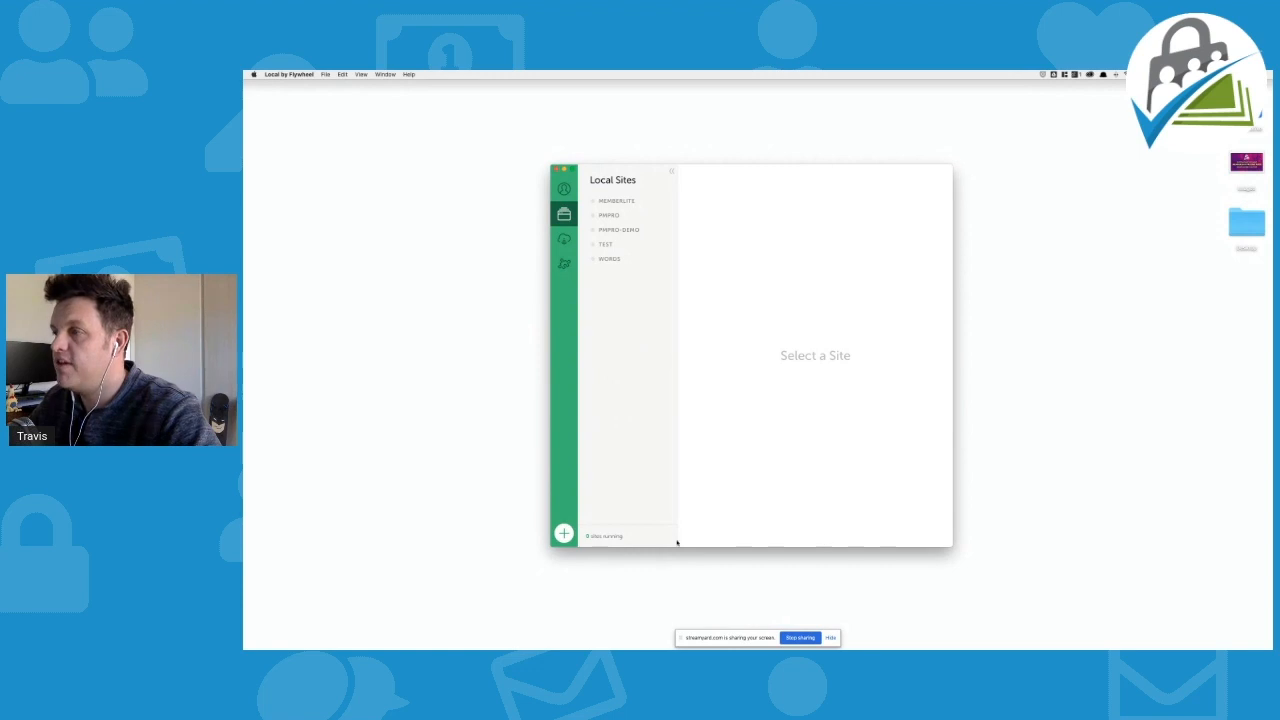
click(563, 535)
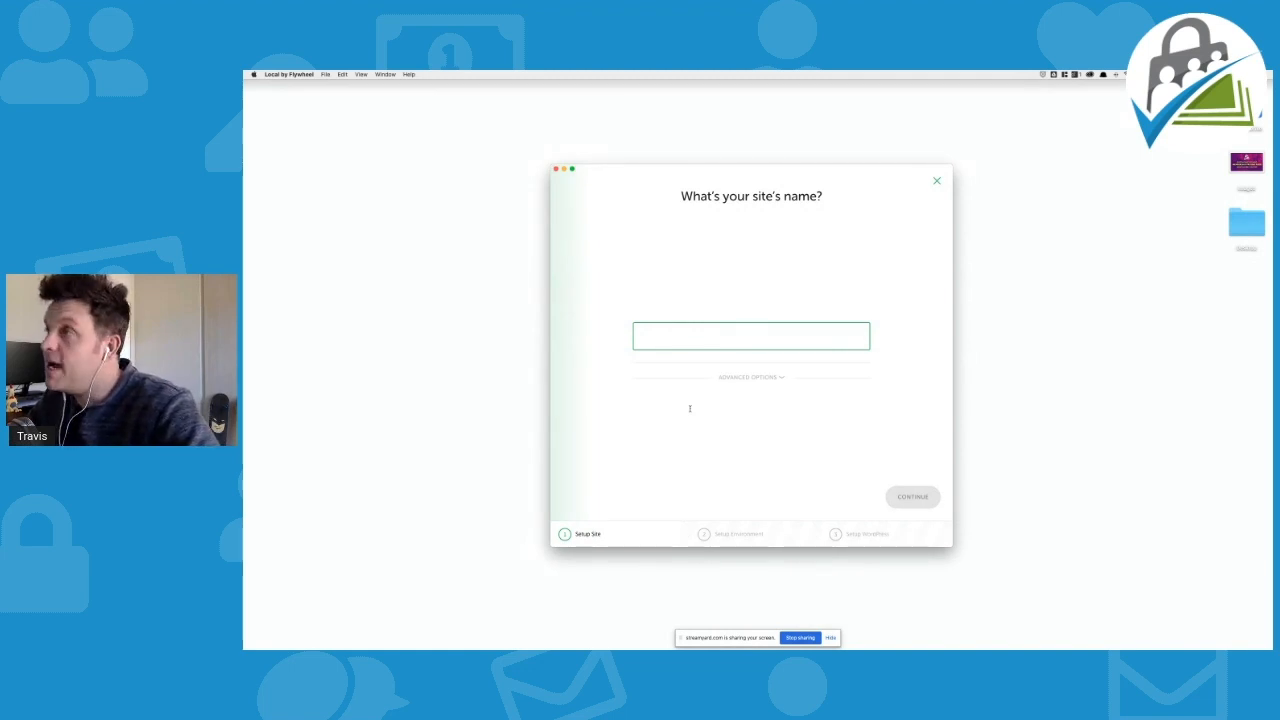
text(PMP)
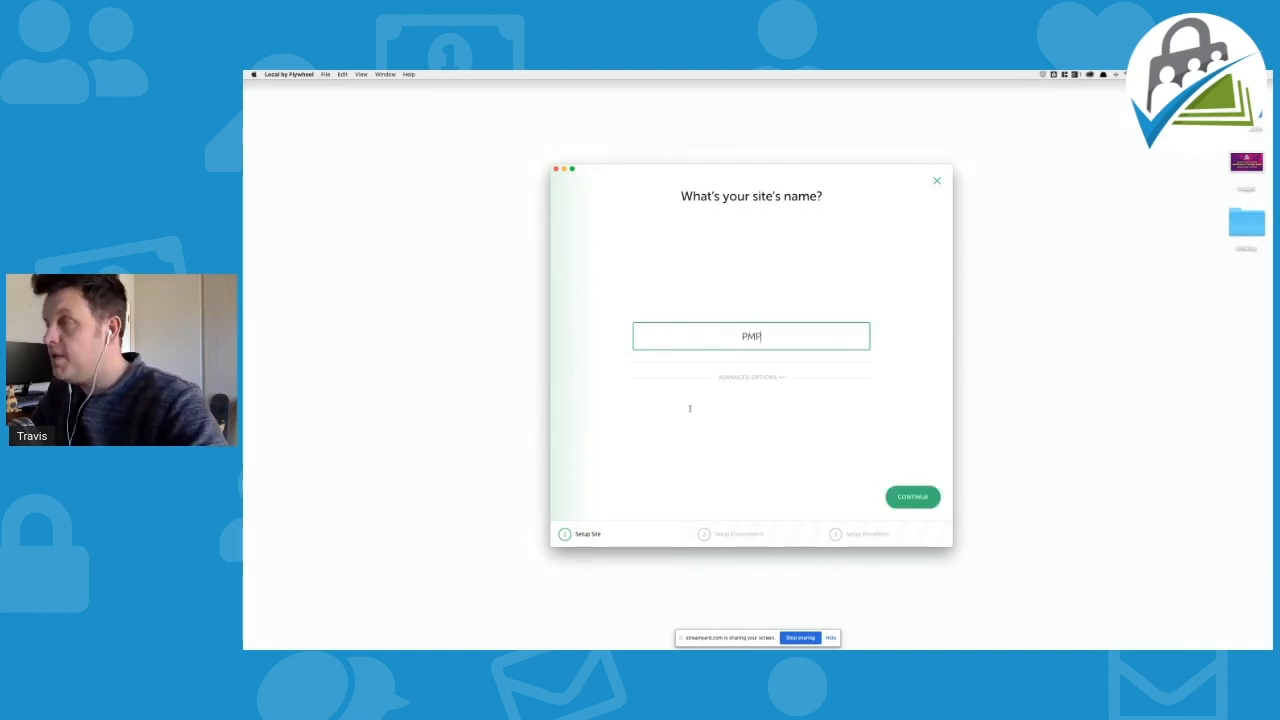
text(ro - Set)
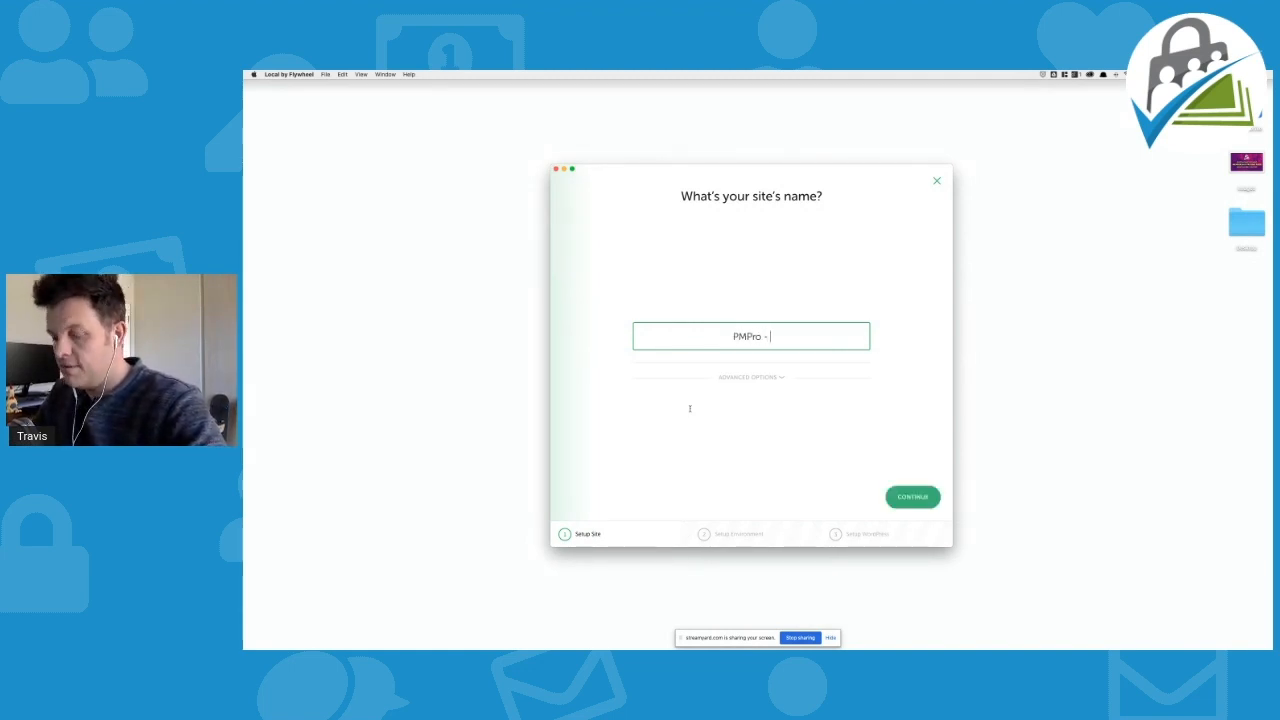
text( Up)
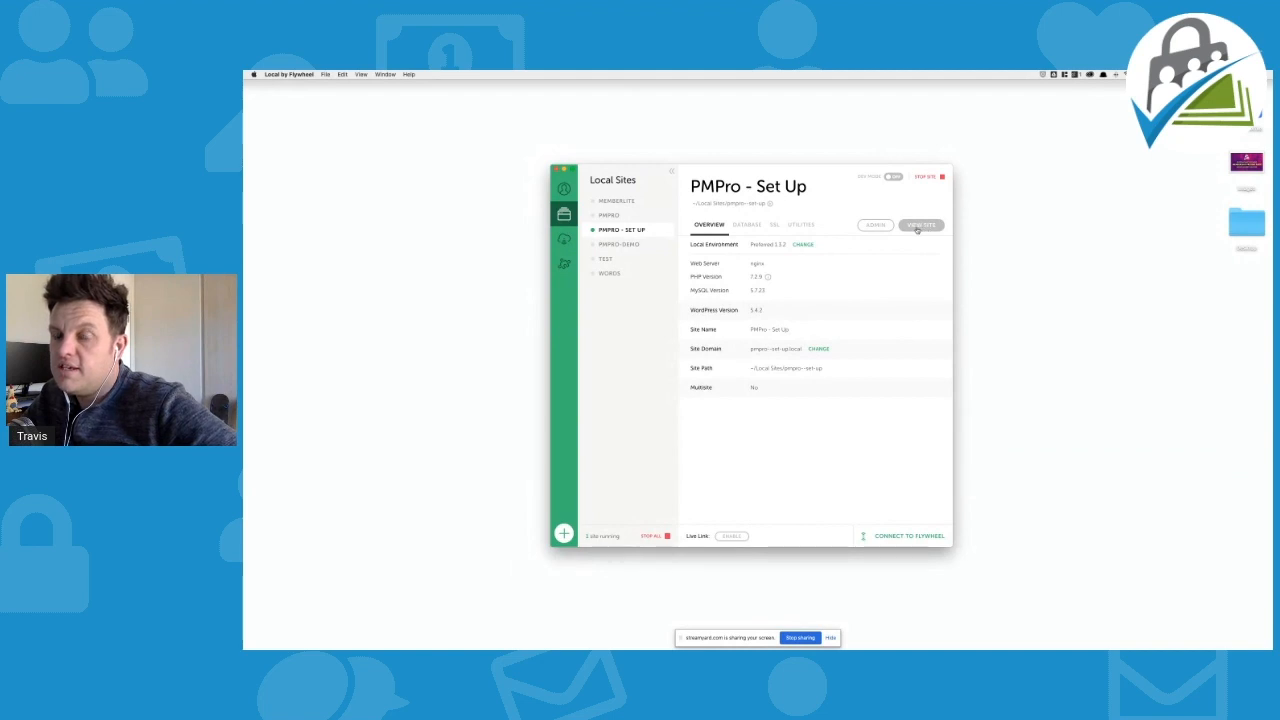
View the PMPro - Set Up site's 'Hello world!' front page in full-screen Chrome
click(928, 226)
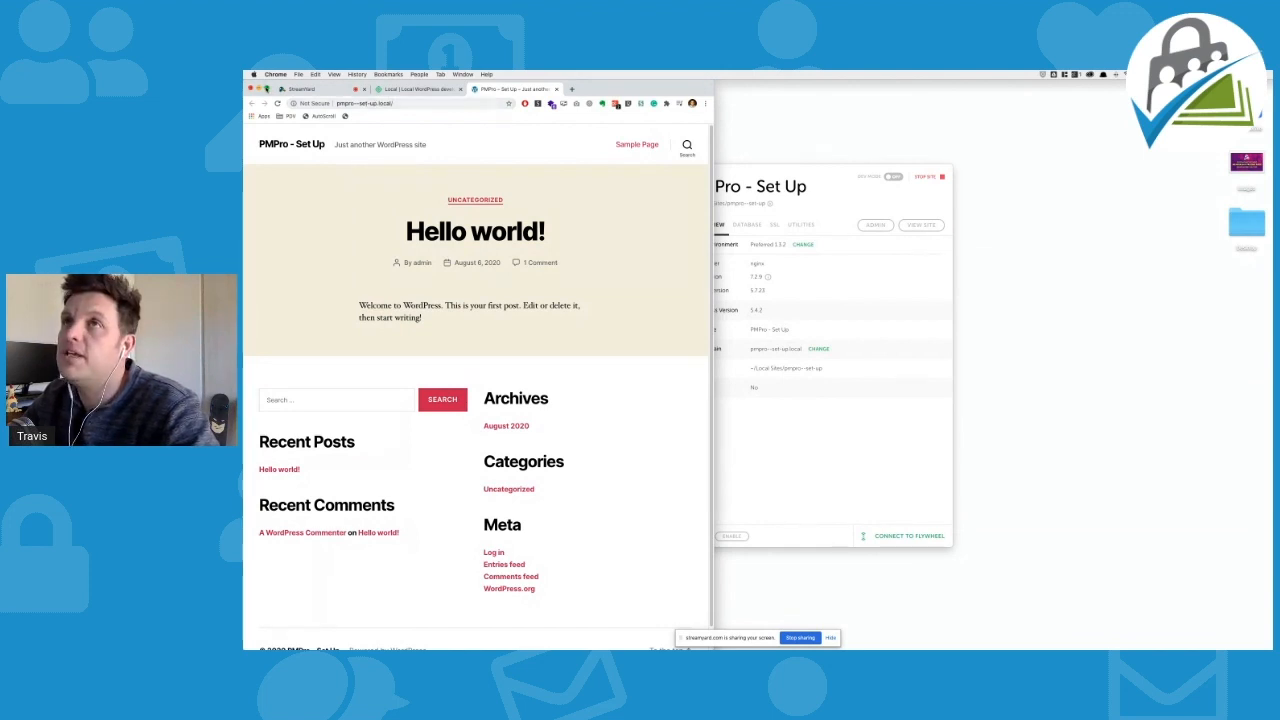
click(267, 88)
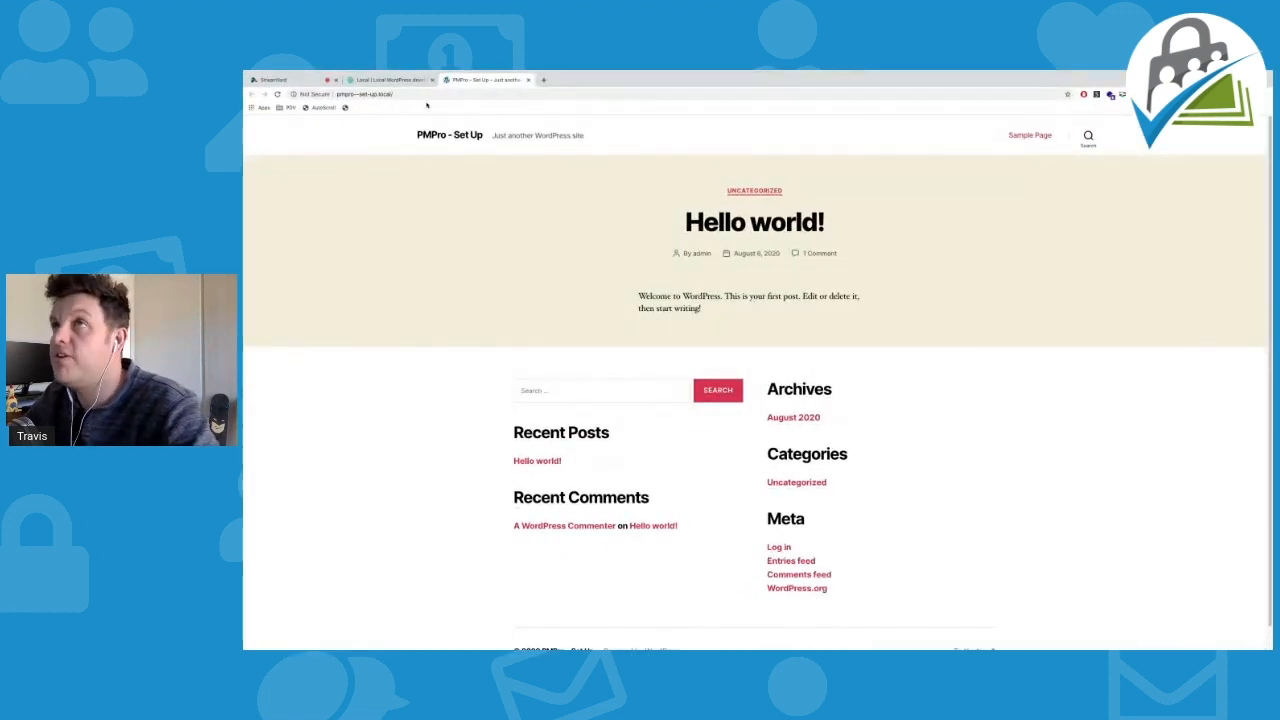
click(399, 95)
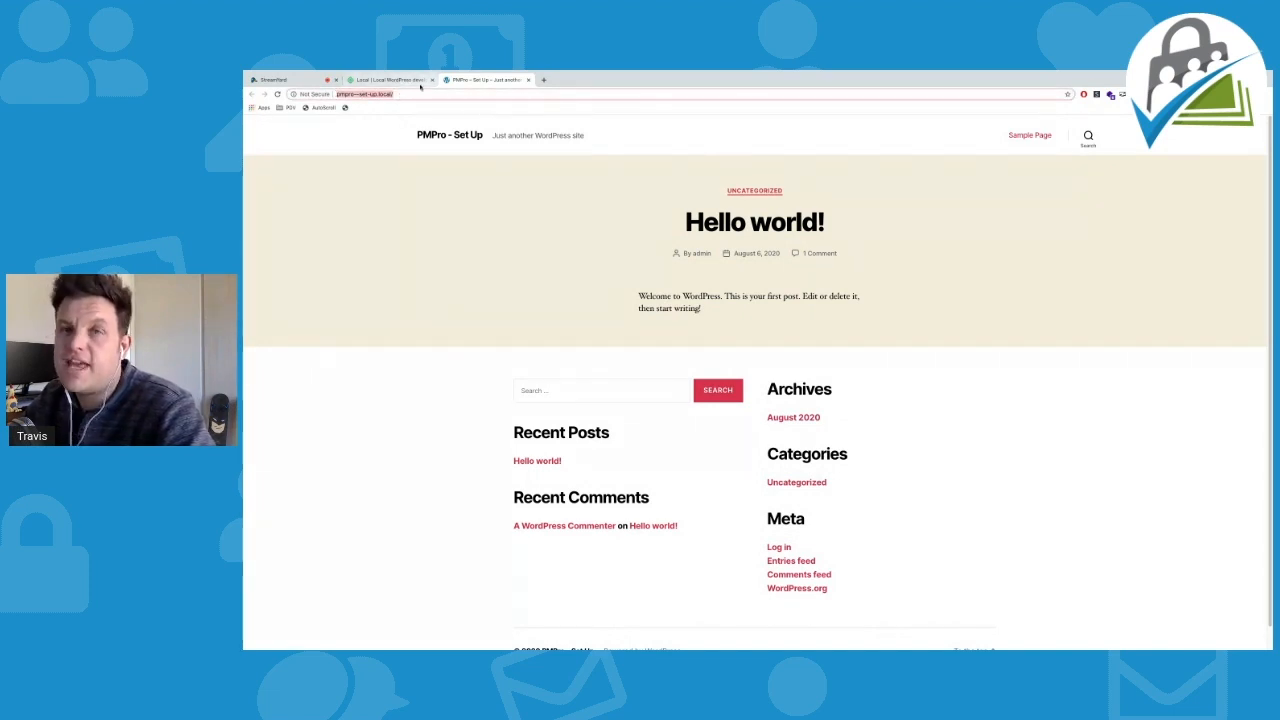
click(1091, 314)
scroll(1014, 387, down, 1)
scroll(1014, 387, up, 1)
scroll(1014, 388, down, 1)
scroll(1014, 390, up, 1)
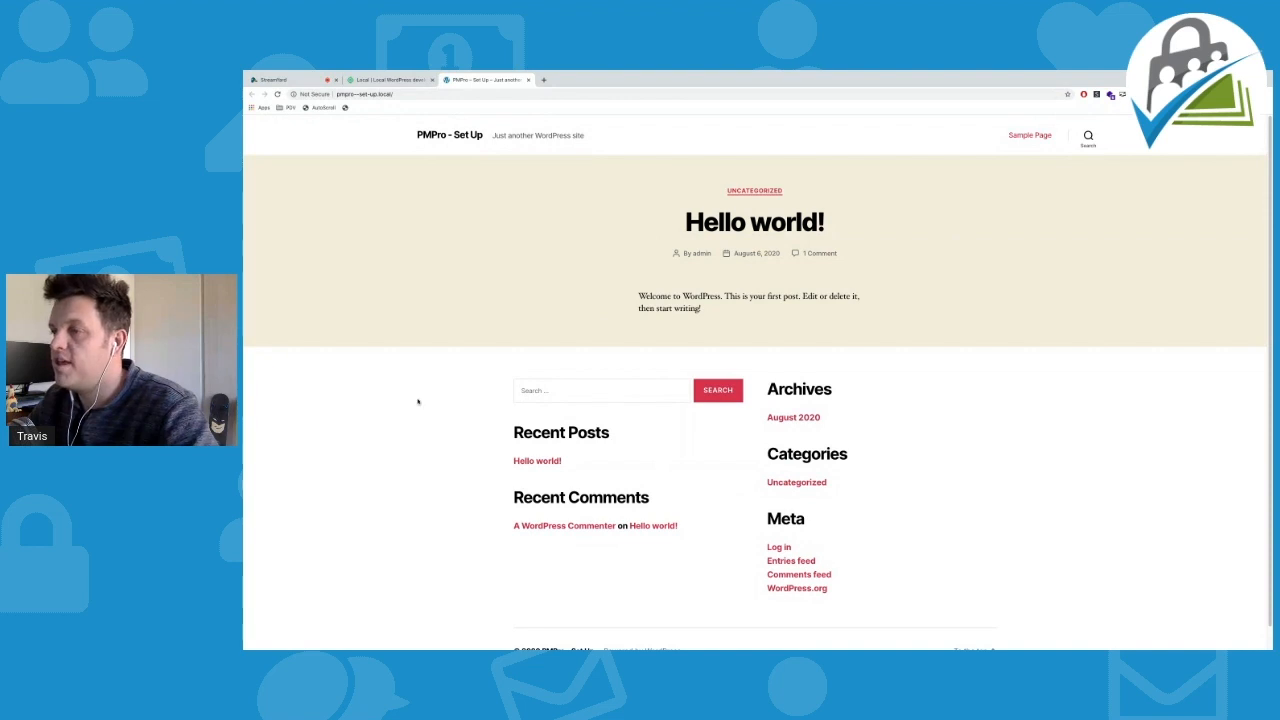
Go to the site's wp-admin page and log in with the admin username and password
click(415, 94)
click(417, 95)
text(wp-admin)
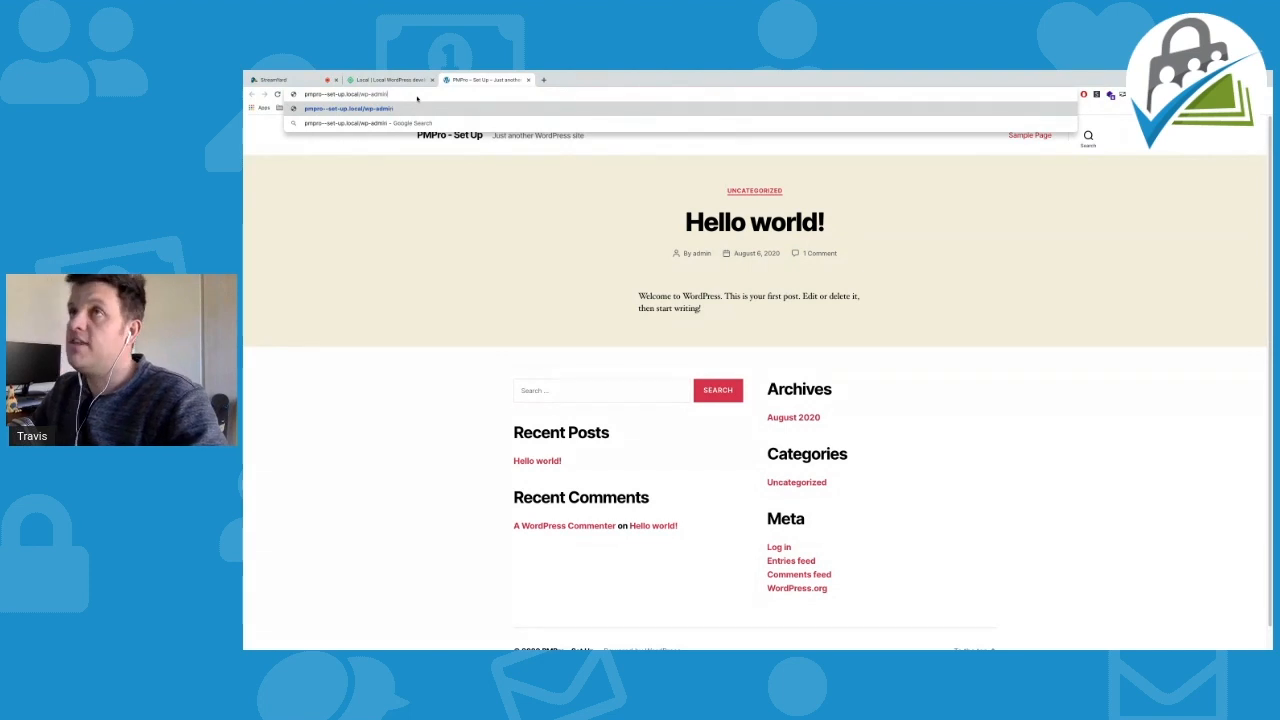
key(Return)
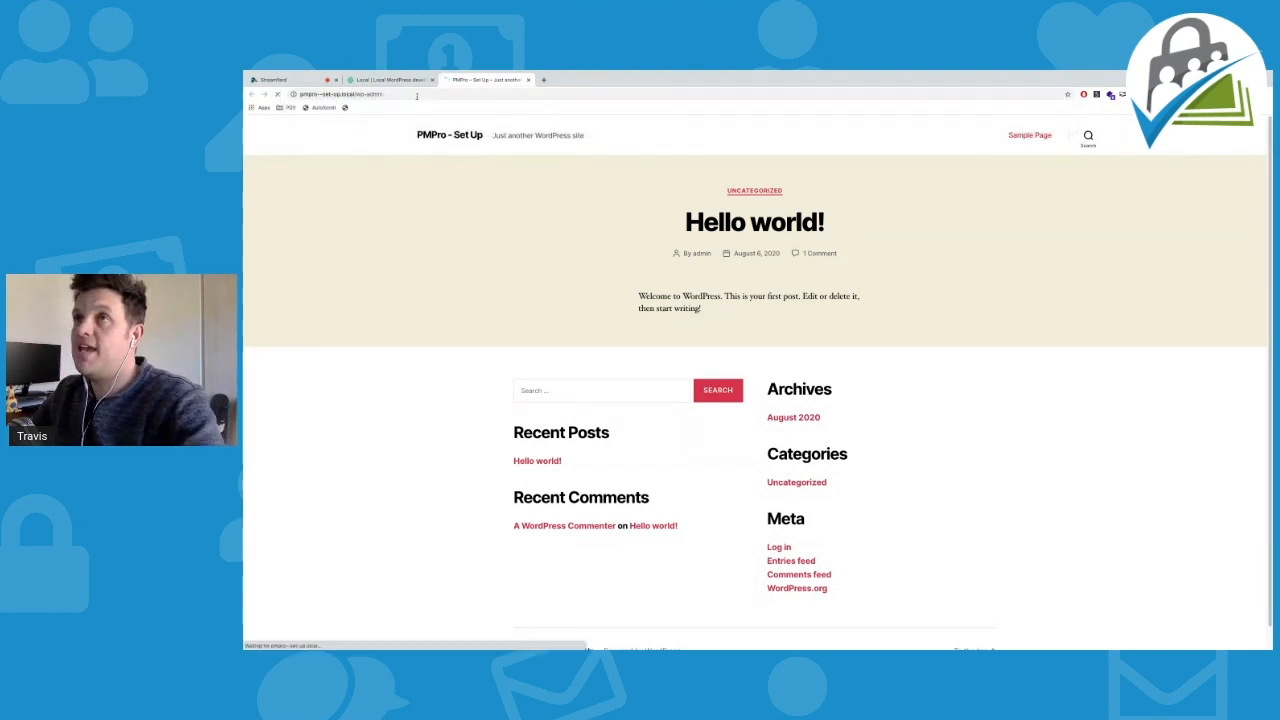
text(admin)
key(Tab)
text(••)
key(Return)
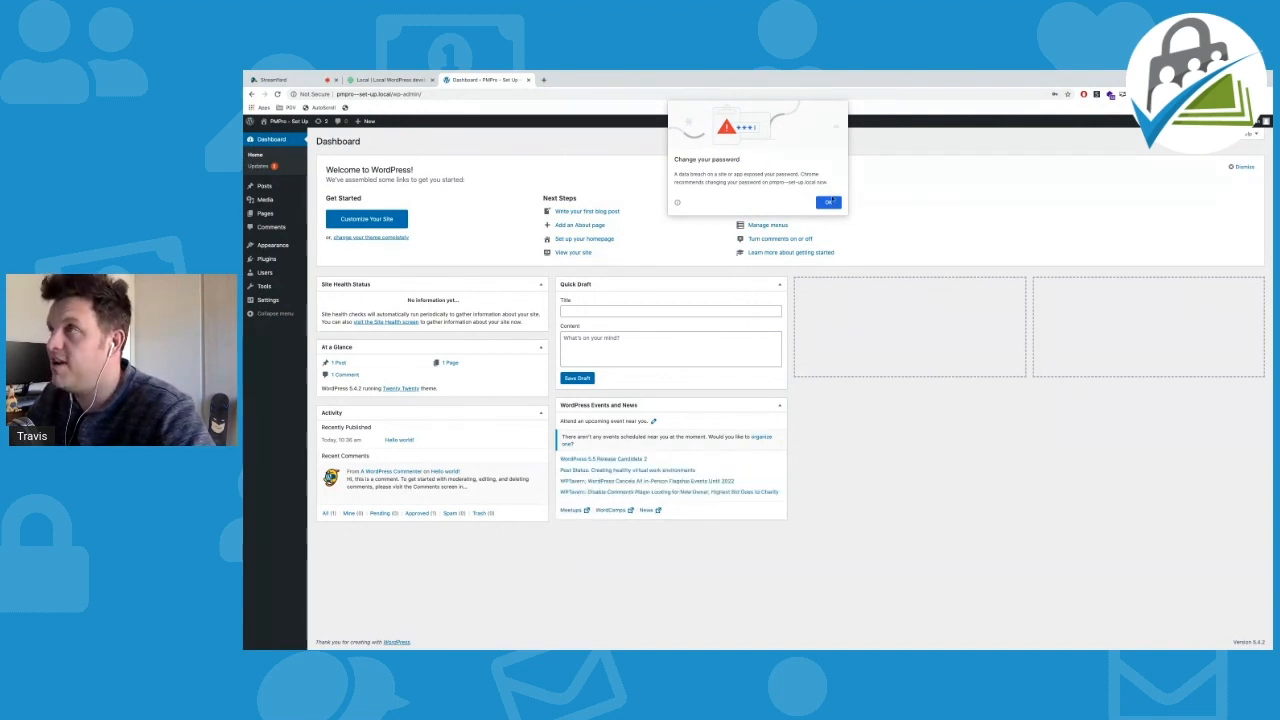
Dismiss the password warning and check the live site in a background tab before returning
click(829, 204)
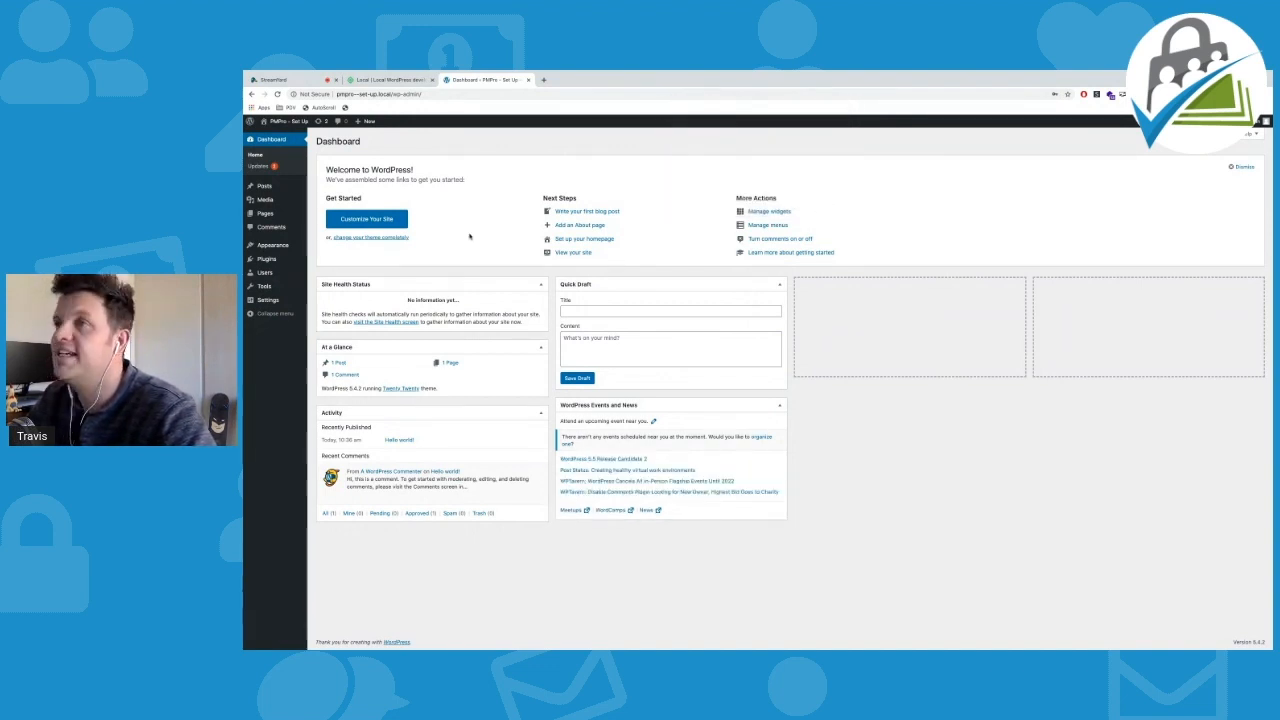
mouse_move(339, 217)
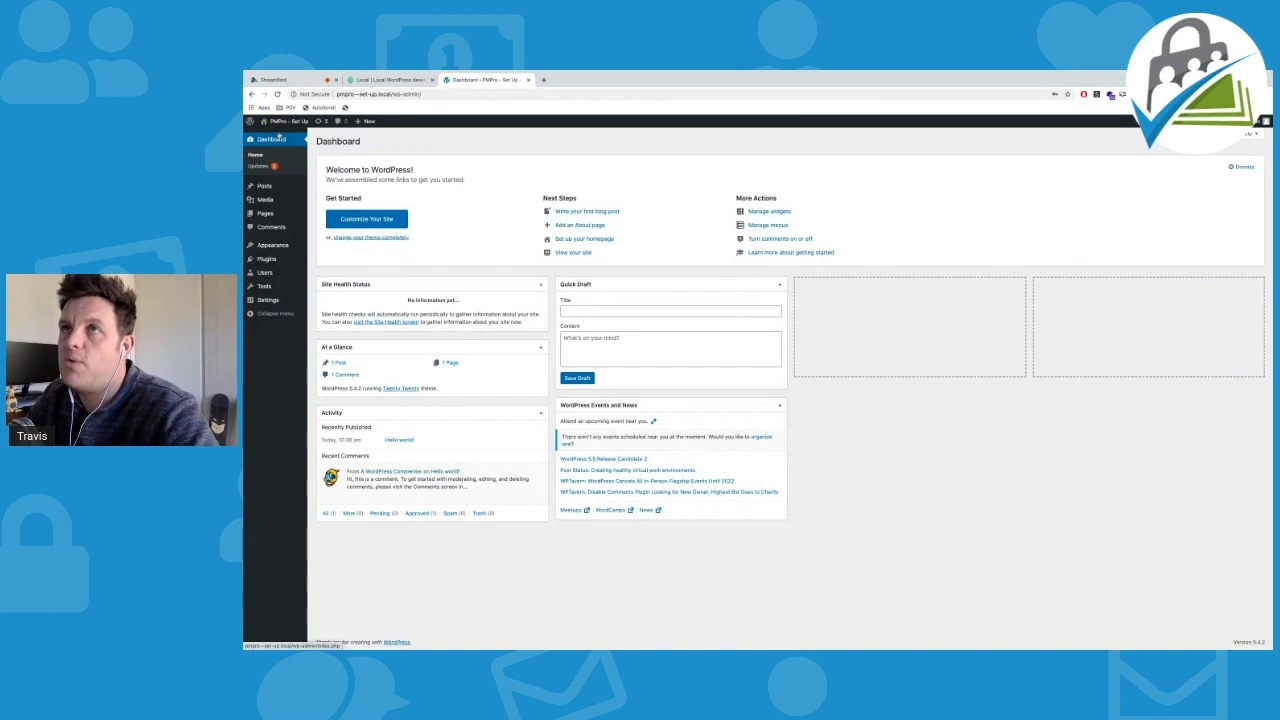
middle_click(276, 136)
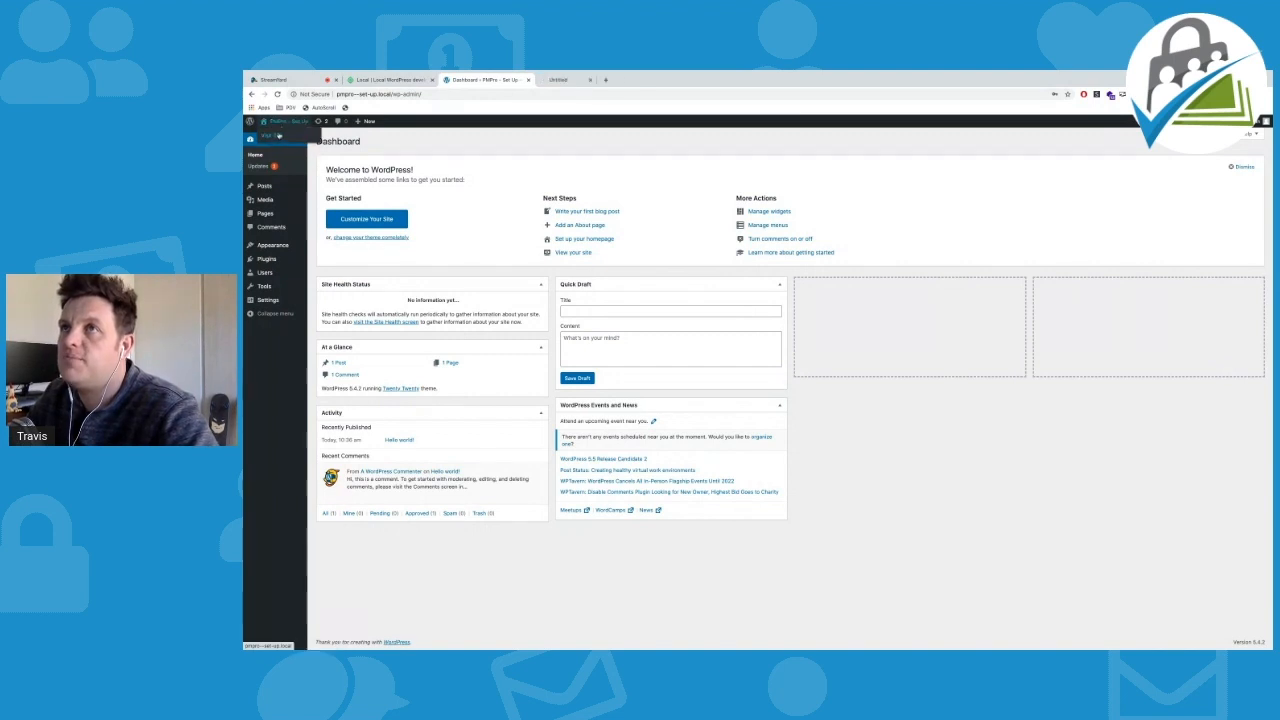
click(578, 80)
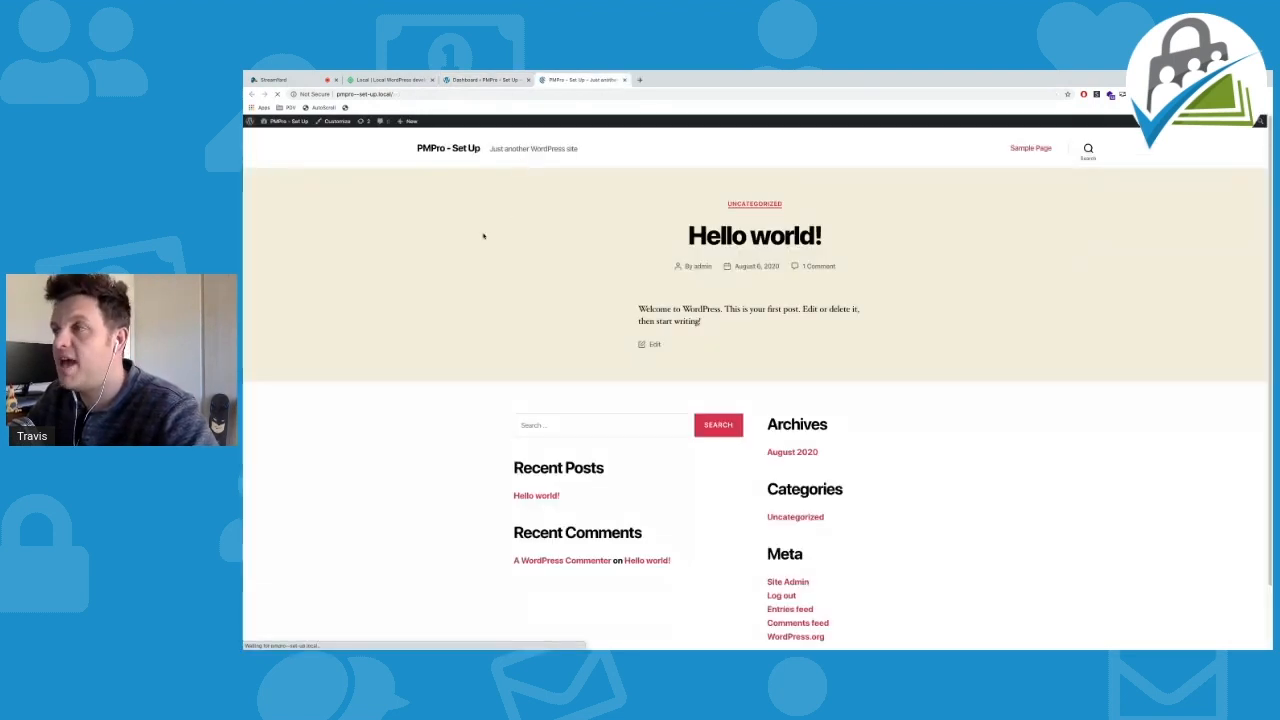
scroll(470, 260, down, 1)
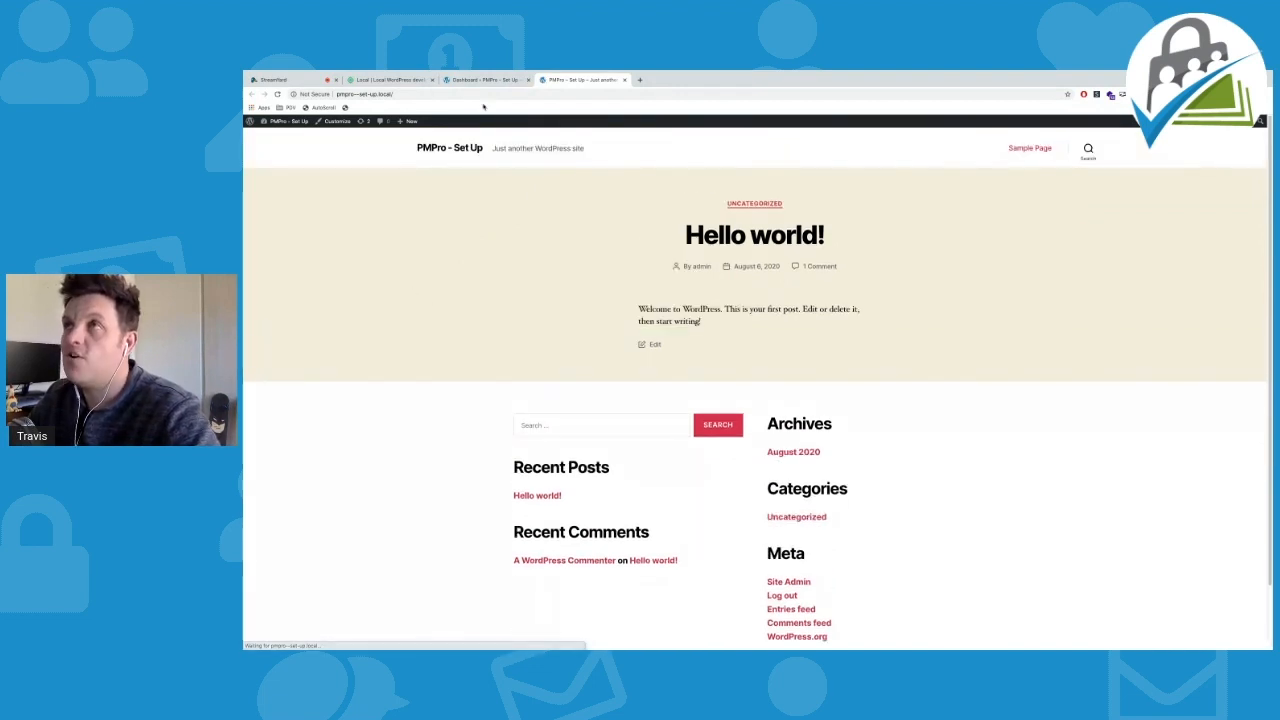
click(485, 80)
mouse_move(270, 259)
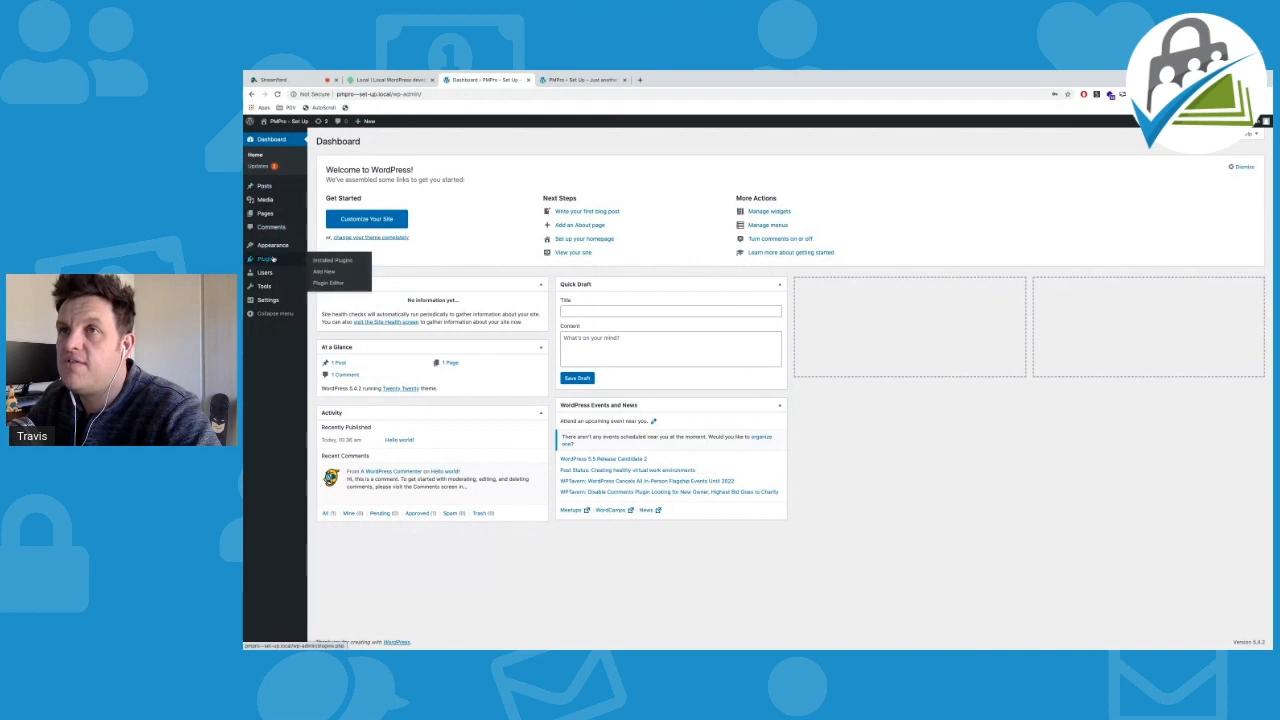
Search the plugin directory for 'paid membership' and install Paid Memberships Pro
click(331, 273)
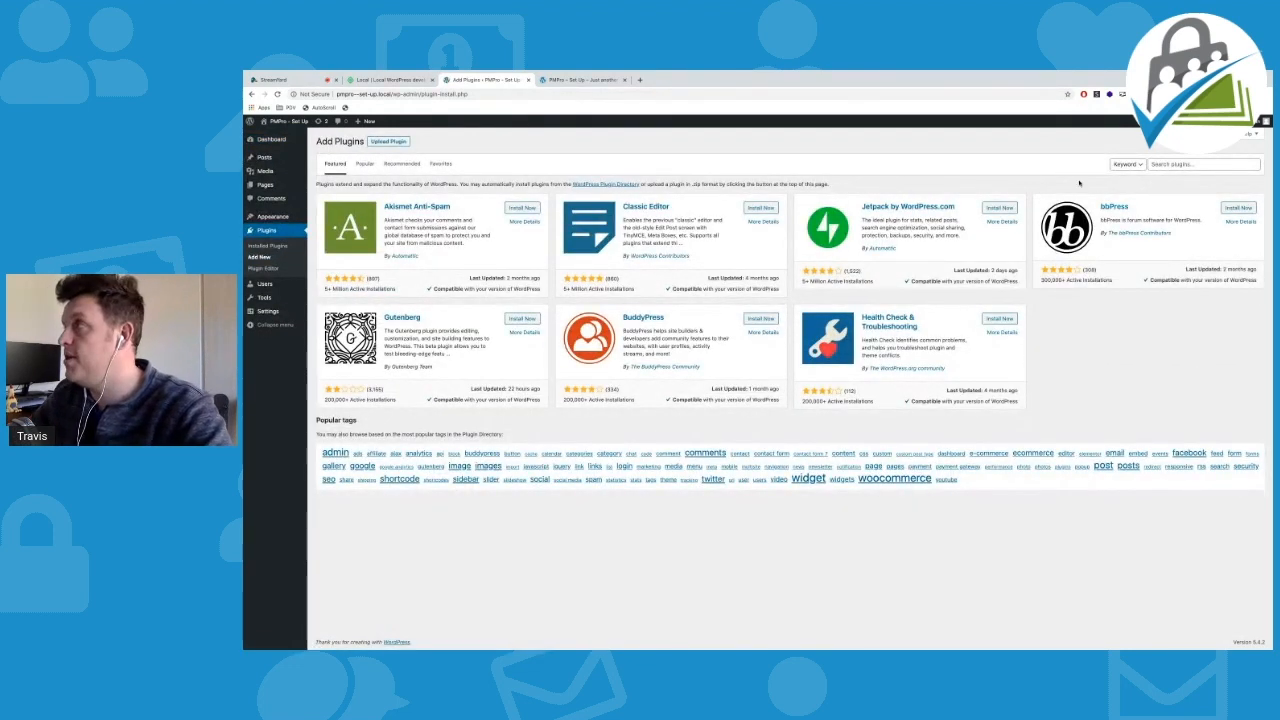
click(1186, 163)
text(paid memberships pro)
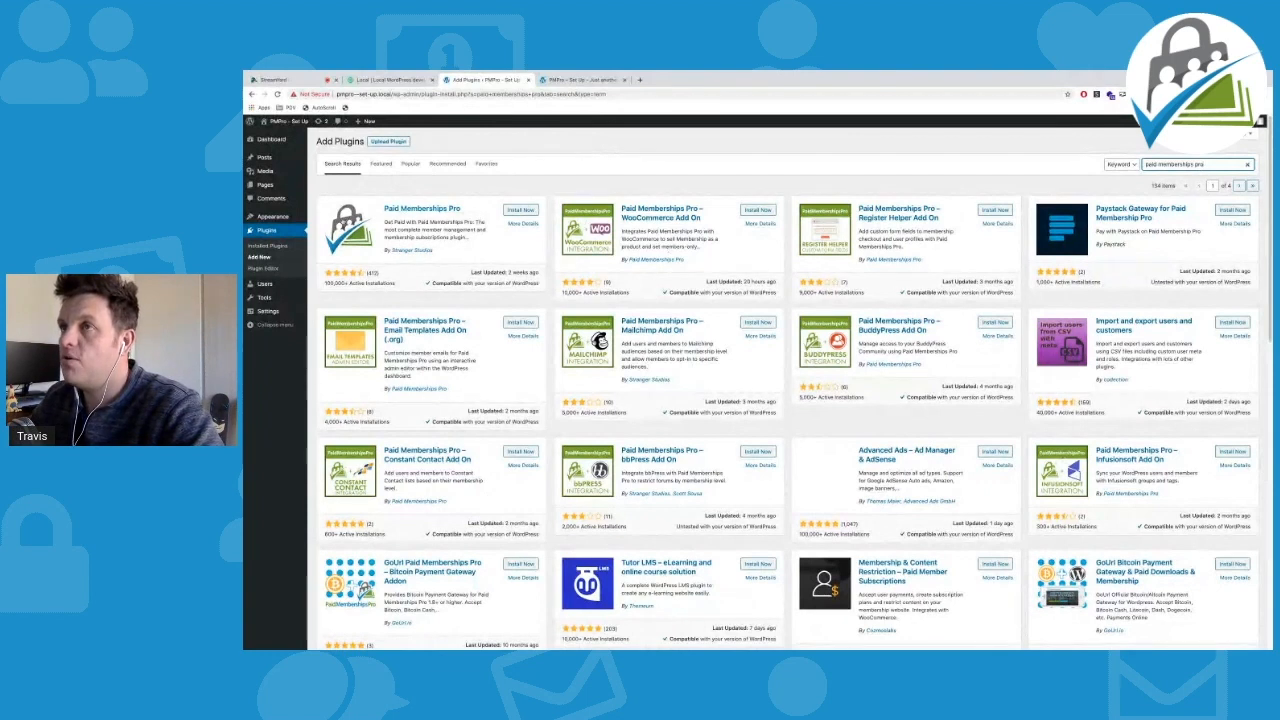
click(520, 212)
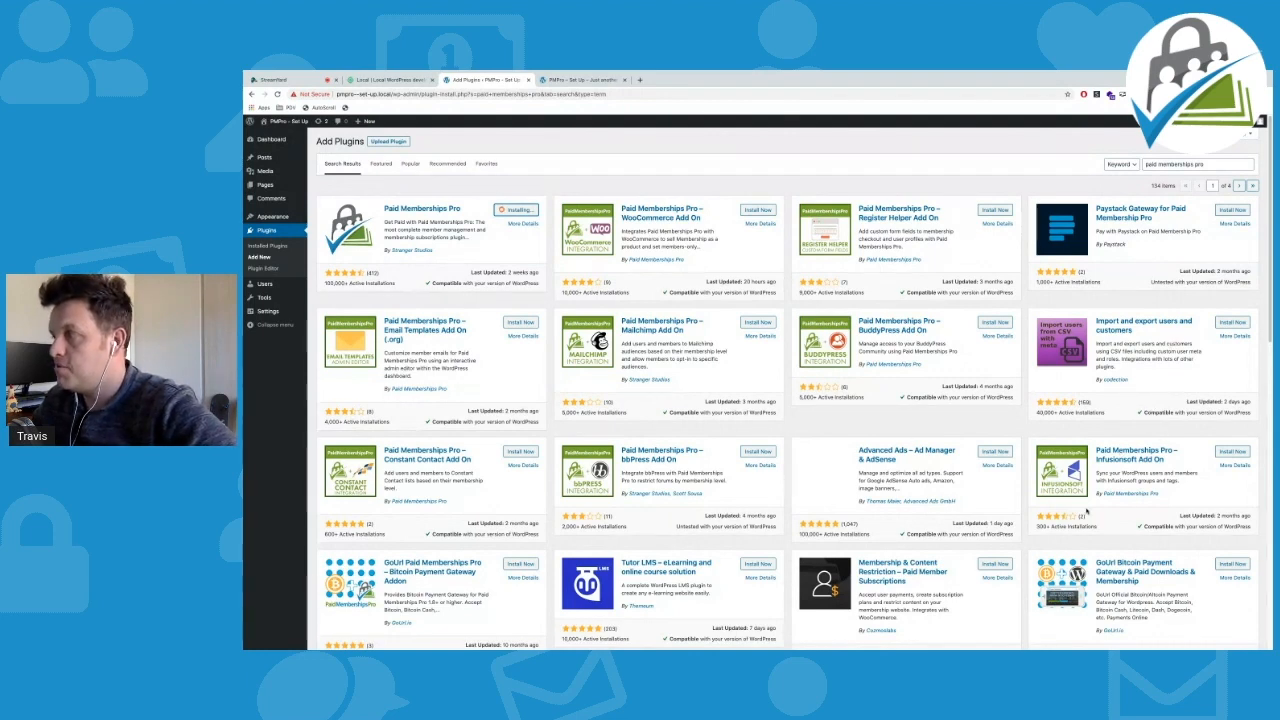
Activate the installed Paid Memberships Pro plugin
scroll(384, 364, down, 5)
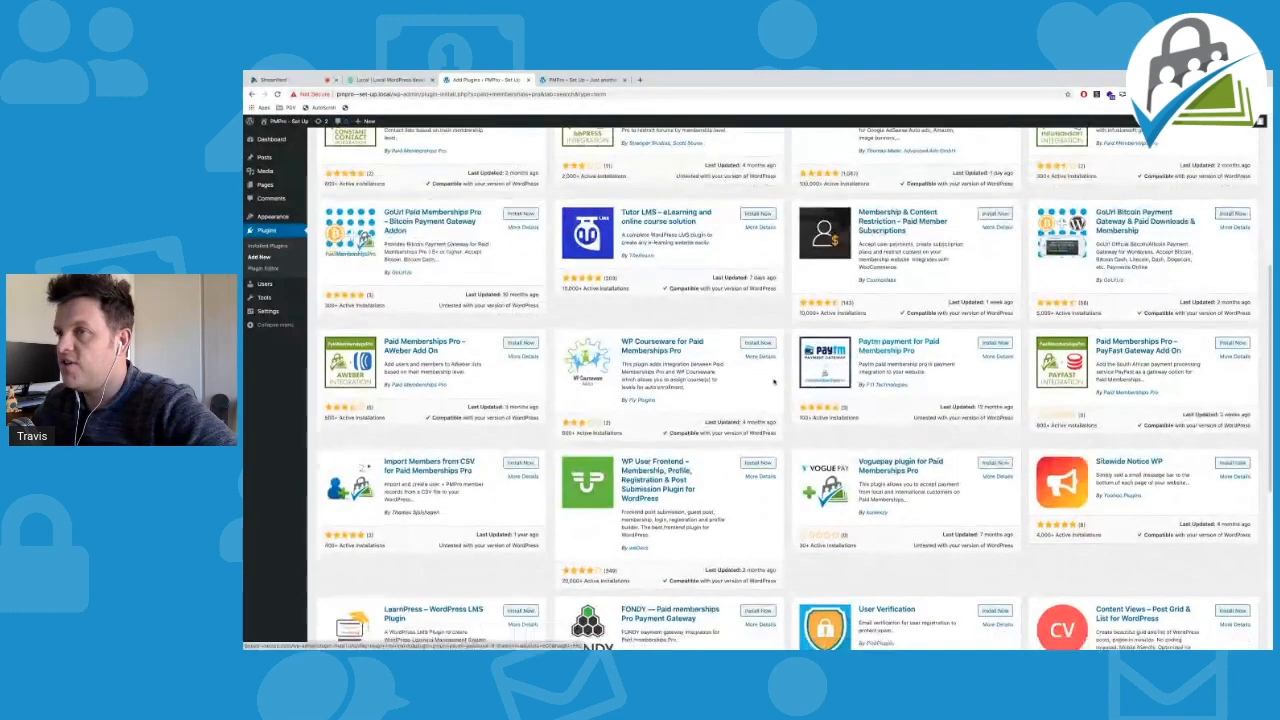
scroll(1100, 340, down, 1)
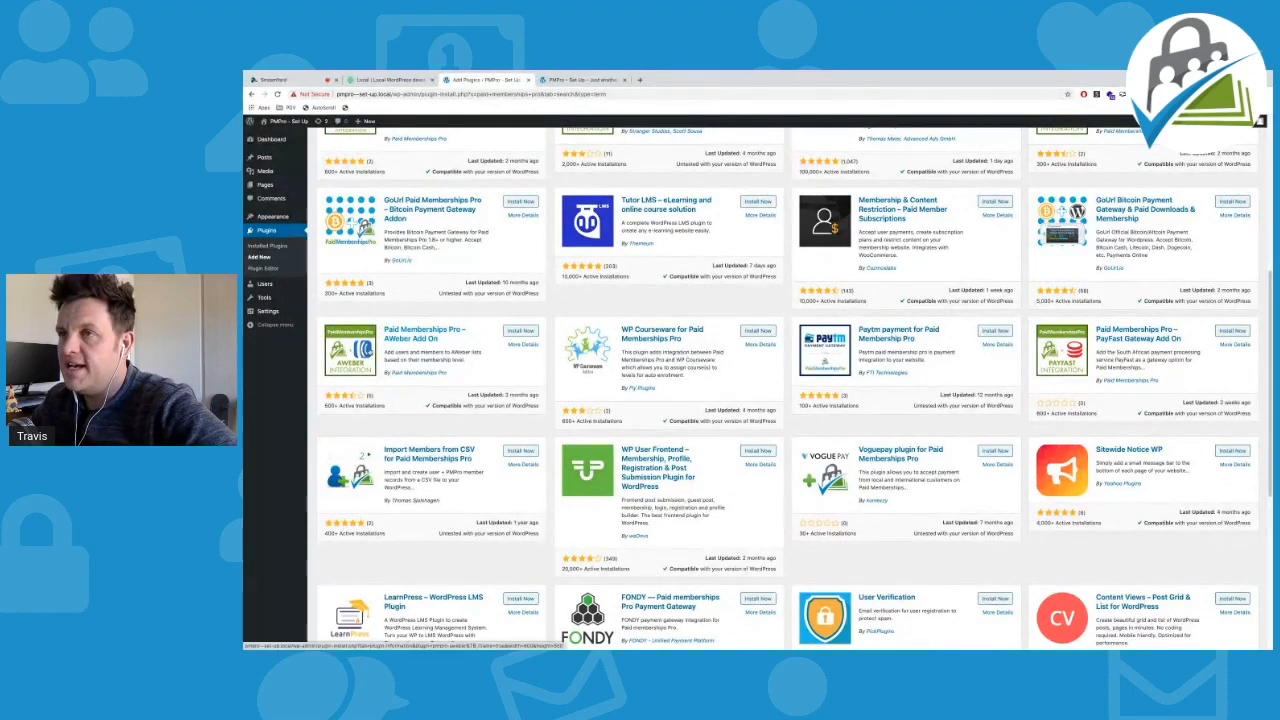
scroll(368, 352, down, 2)
scroll(368, 352, down, 3)
scroll(505, 205, up, 10)
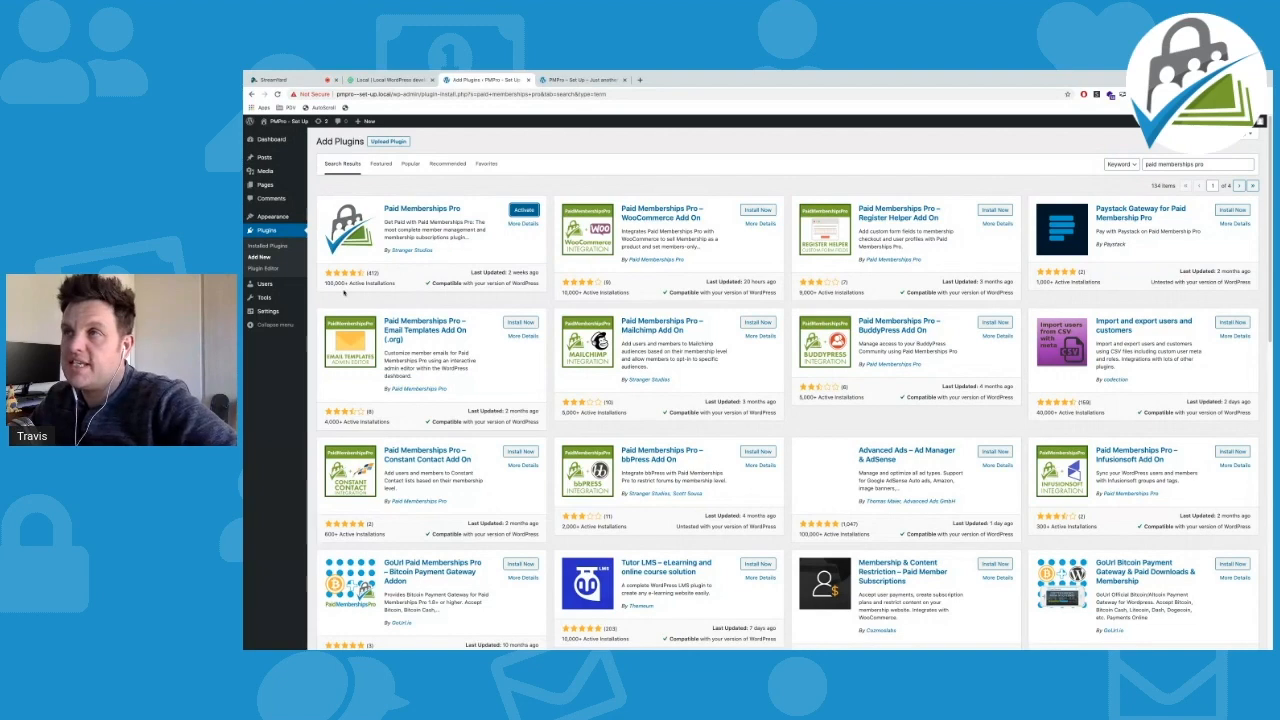
click(524, 211)
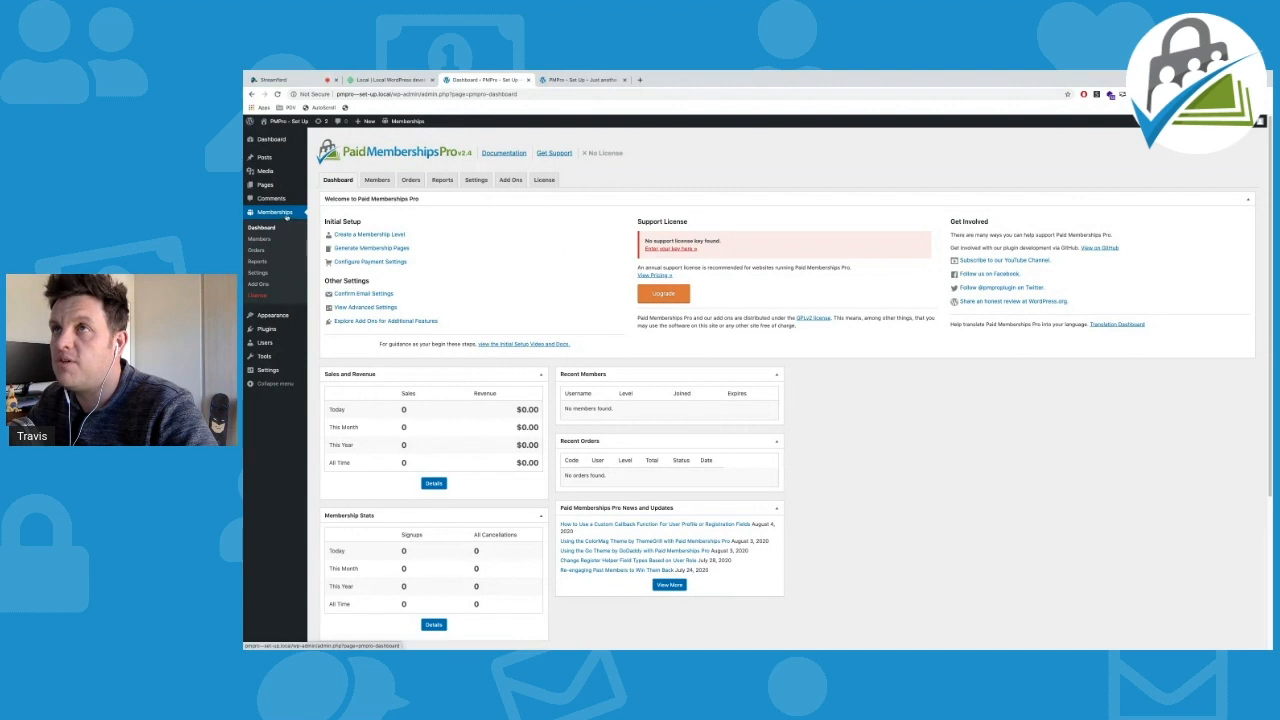
mouse_move(418, 125)
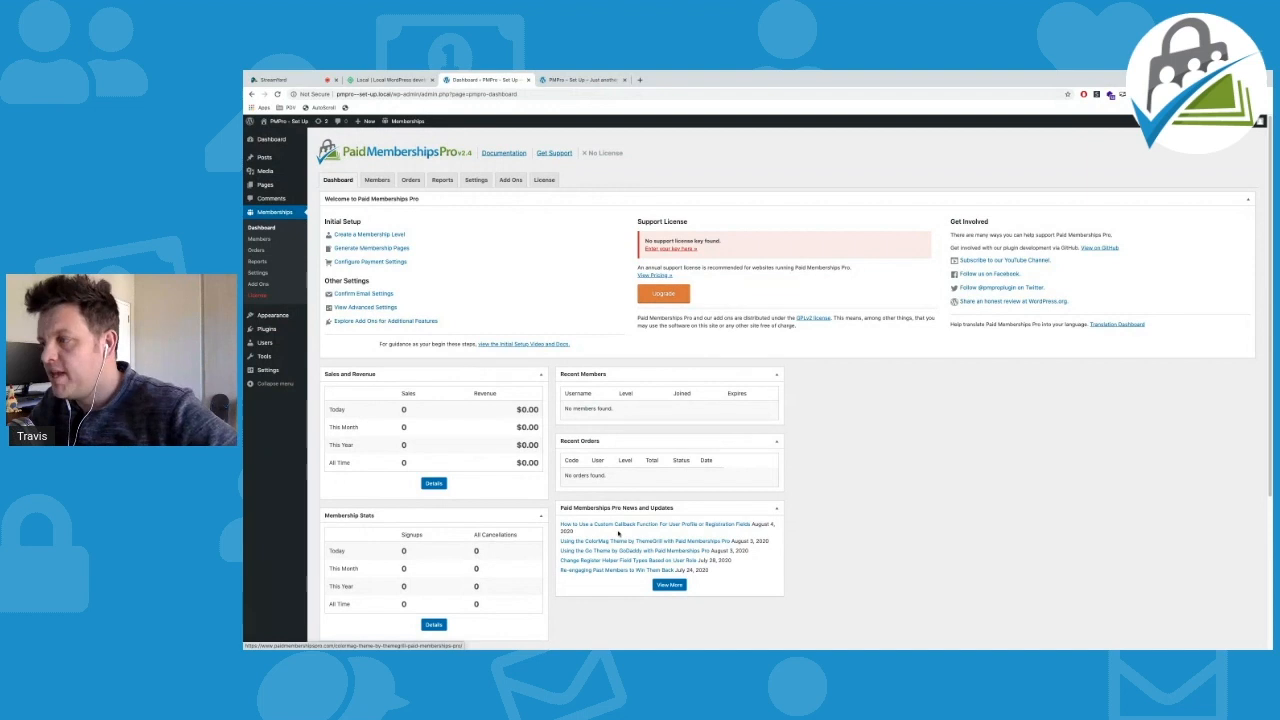
click(621, 528)
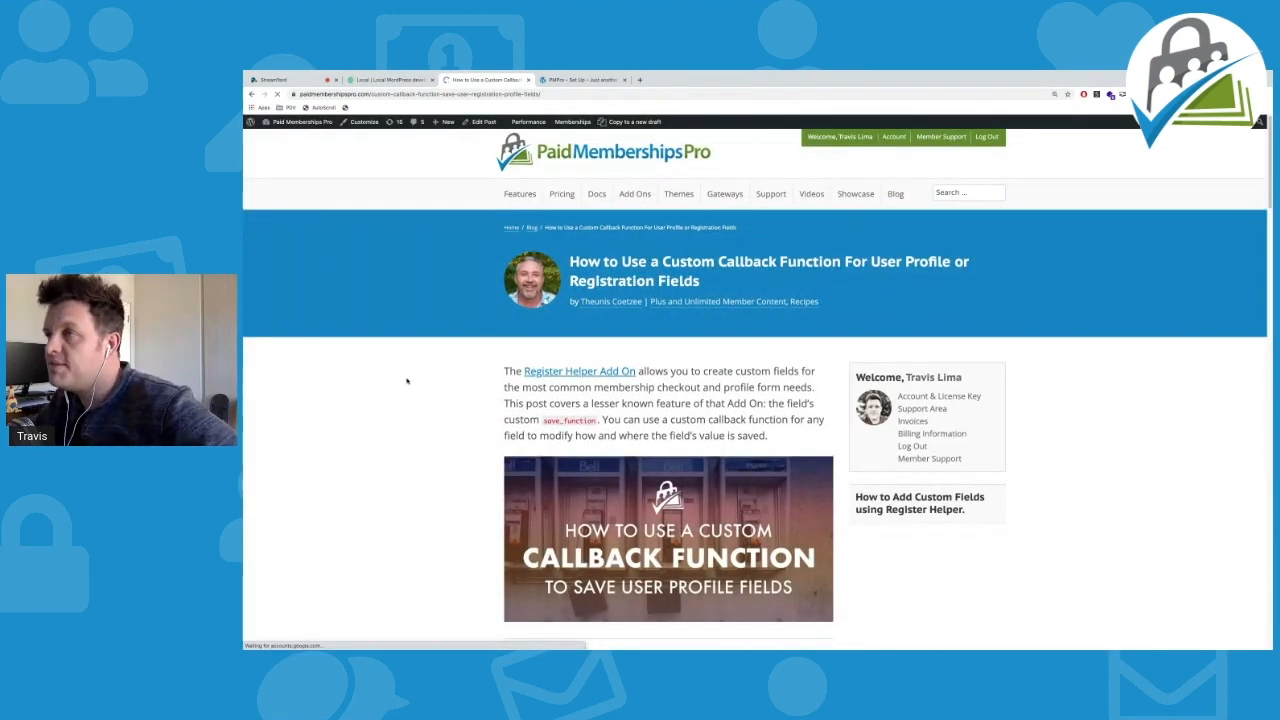
scroll(407, 382, down, 1)
scroll(407, 381, down, 10)
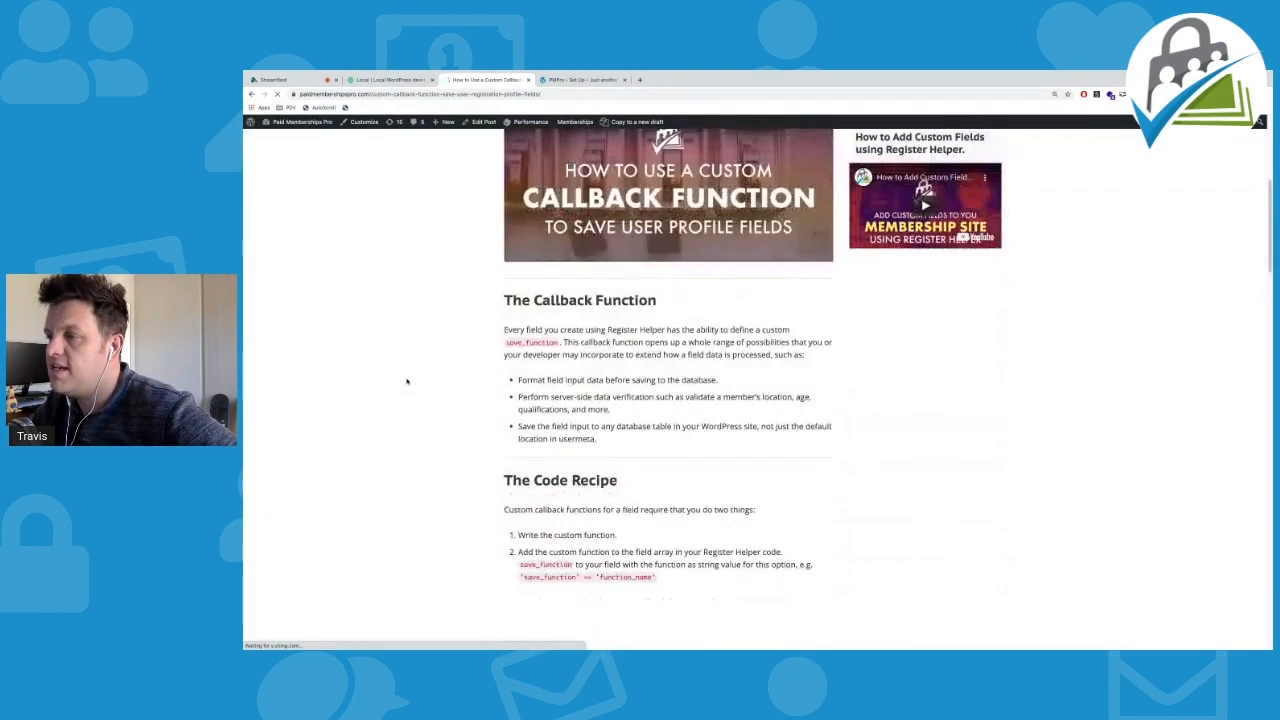
scroll(407, 381, down, 15)
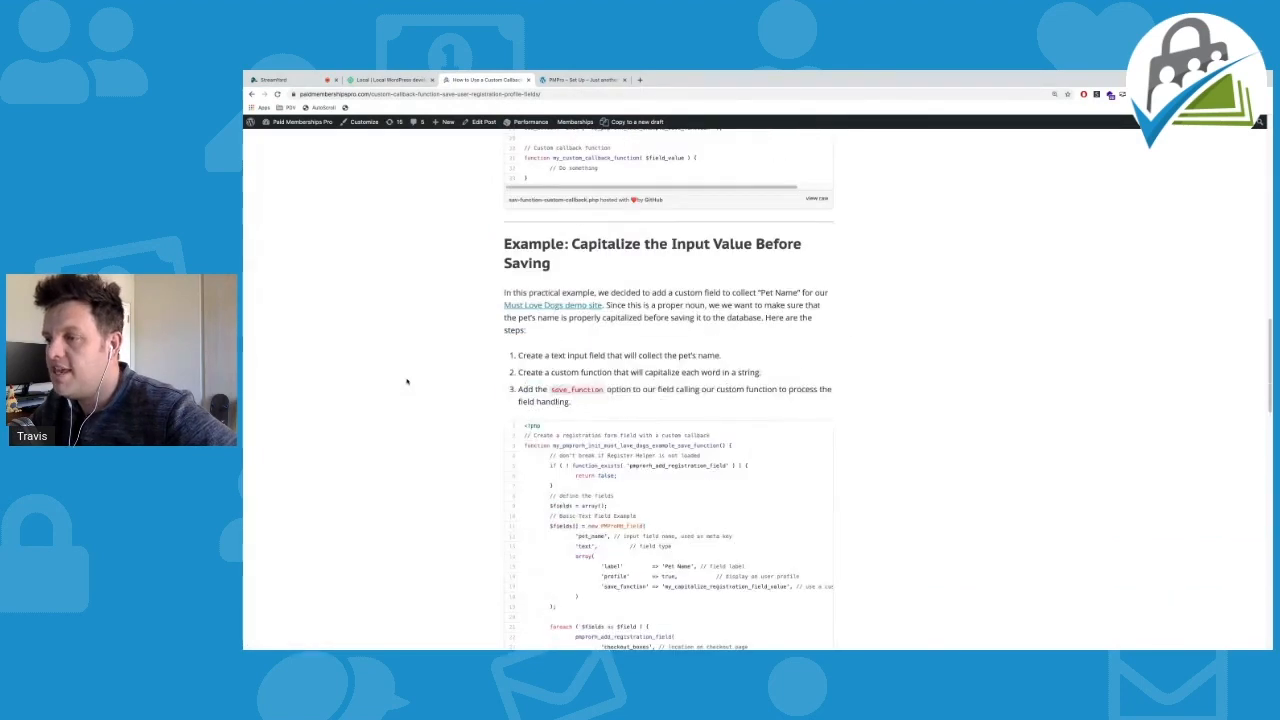
scroll(407, 381, down, 8)
key(Home)
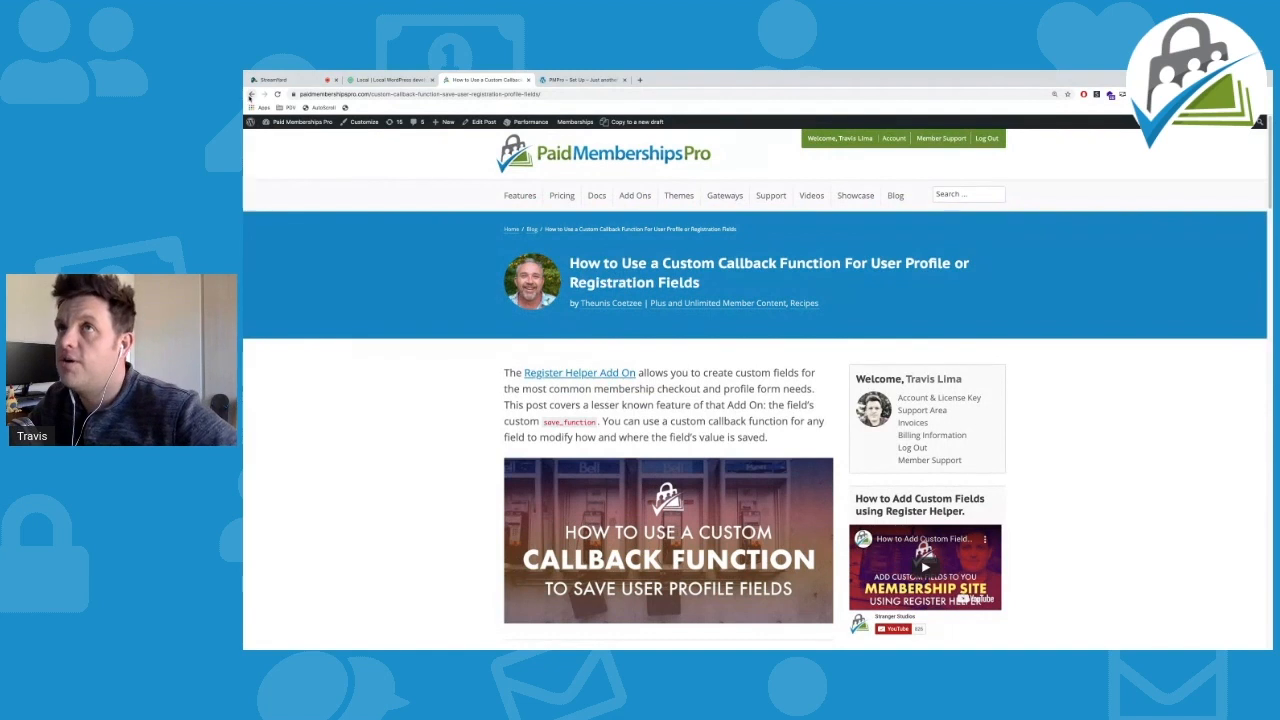
click(251, 95)
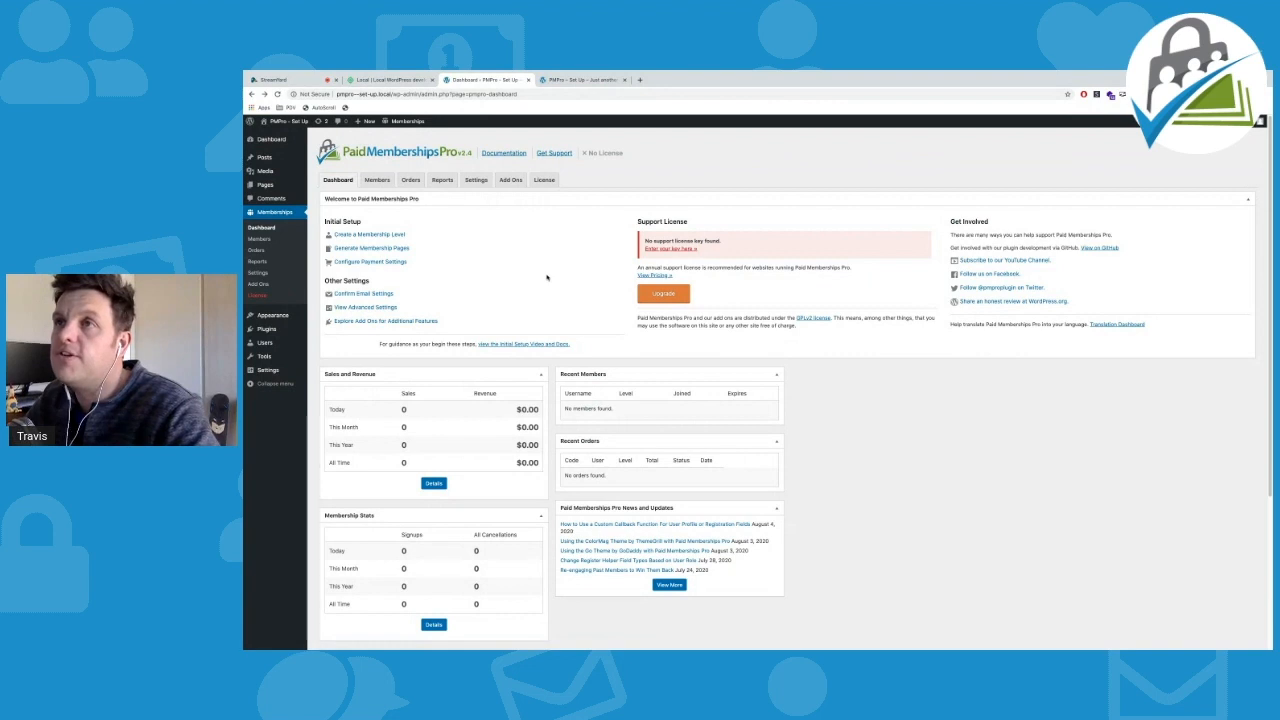
Create a new membership level and enter its name, 'Pro'
click(404, 235)
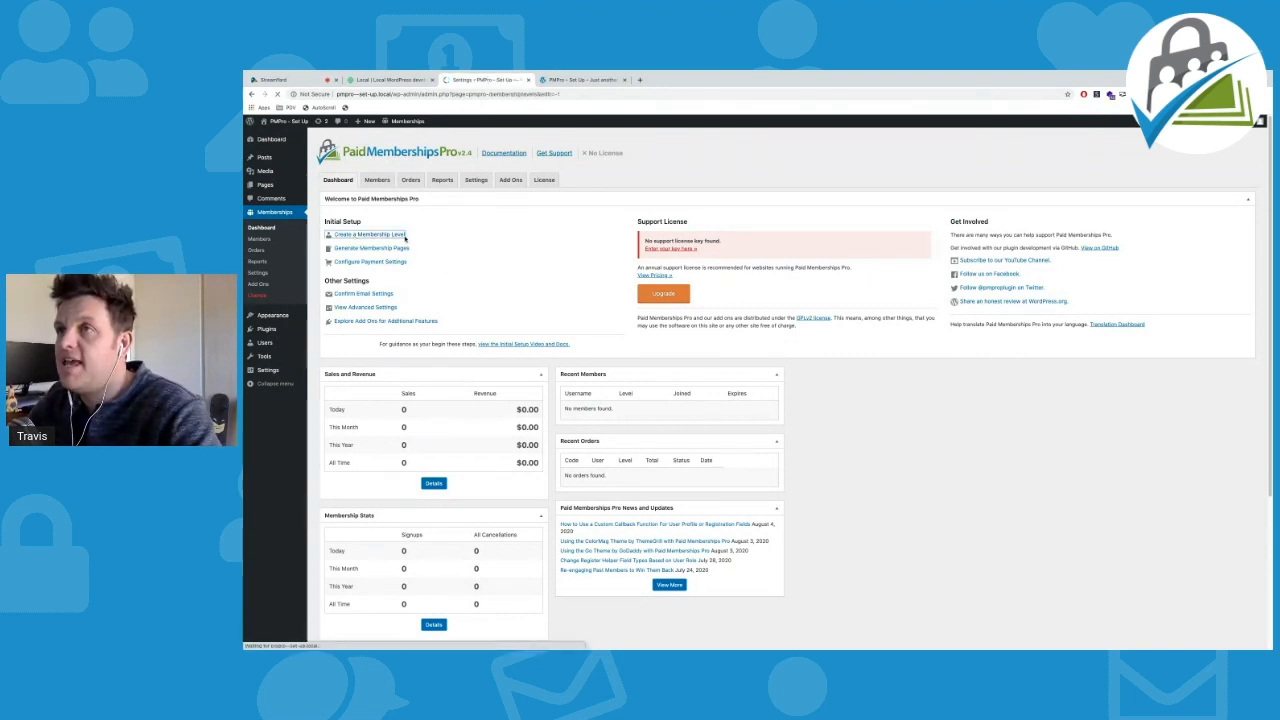
click(445, 256)
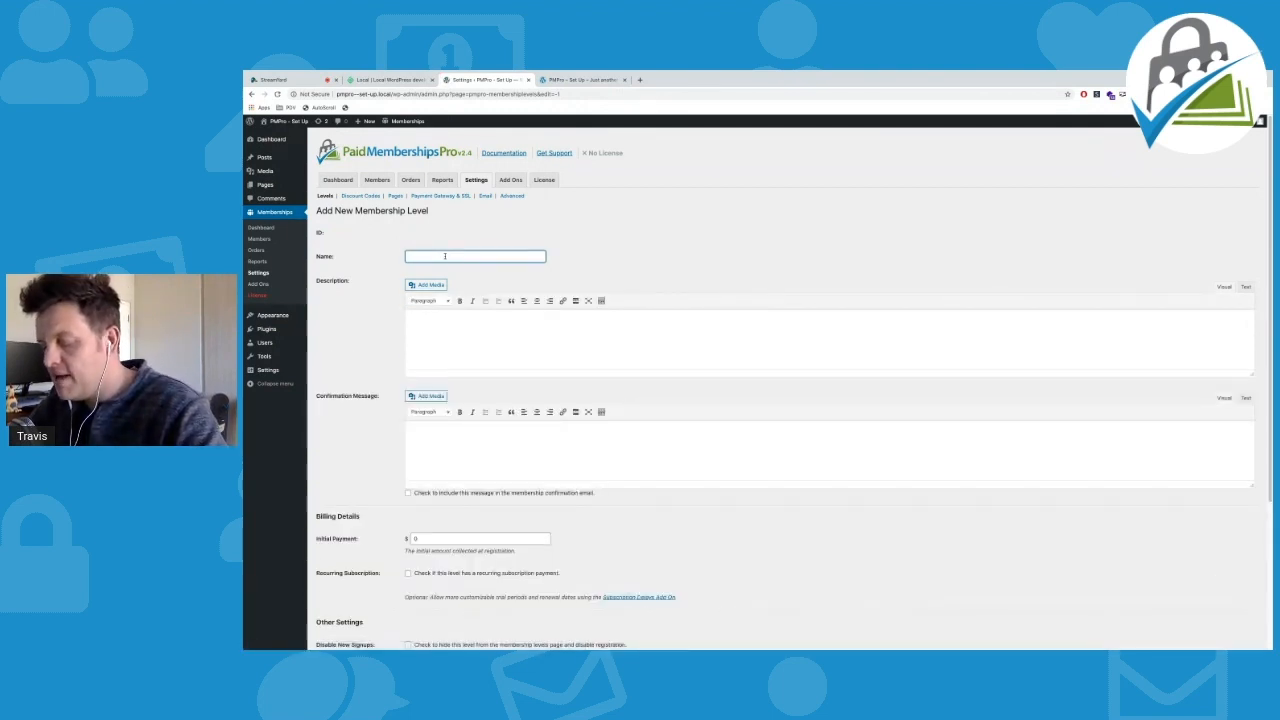
text(Pro)
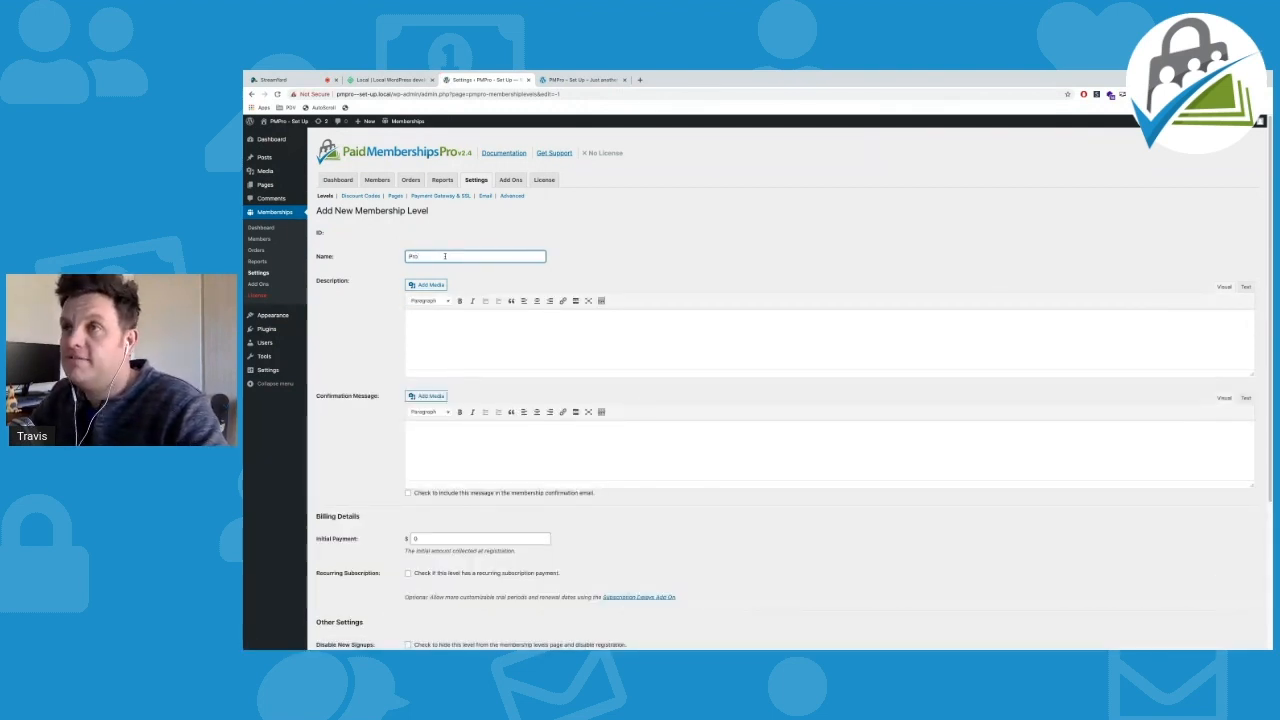
text( Lev)
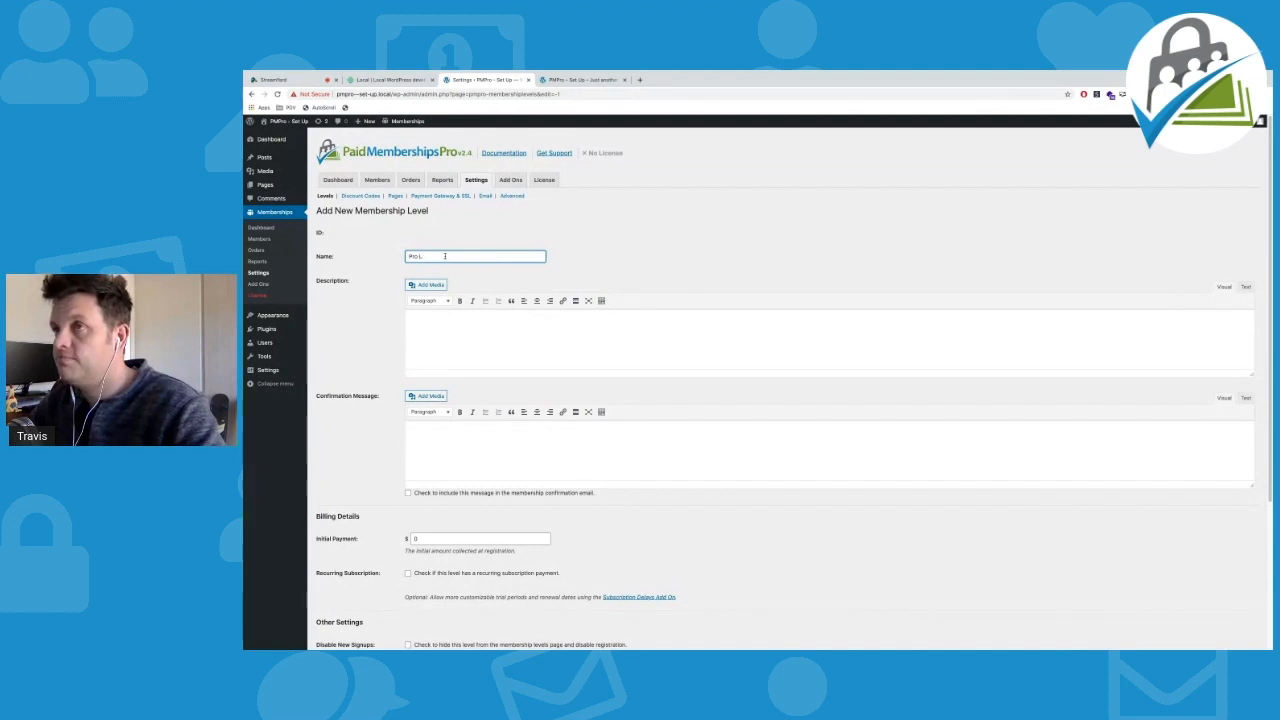
Add description 'This is my premium membership level.' and confirmation 'Thank you for signing up.'
click(444, 321)
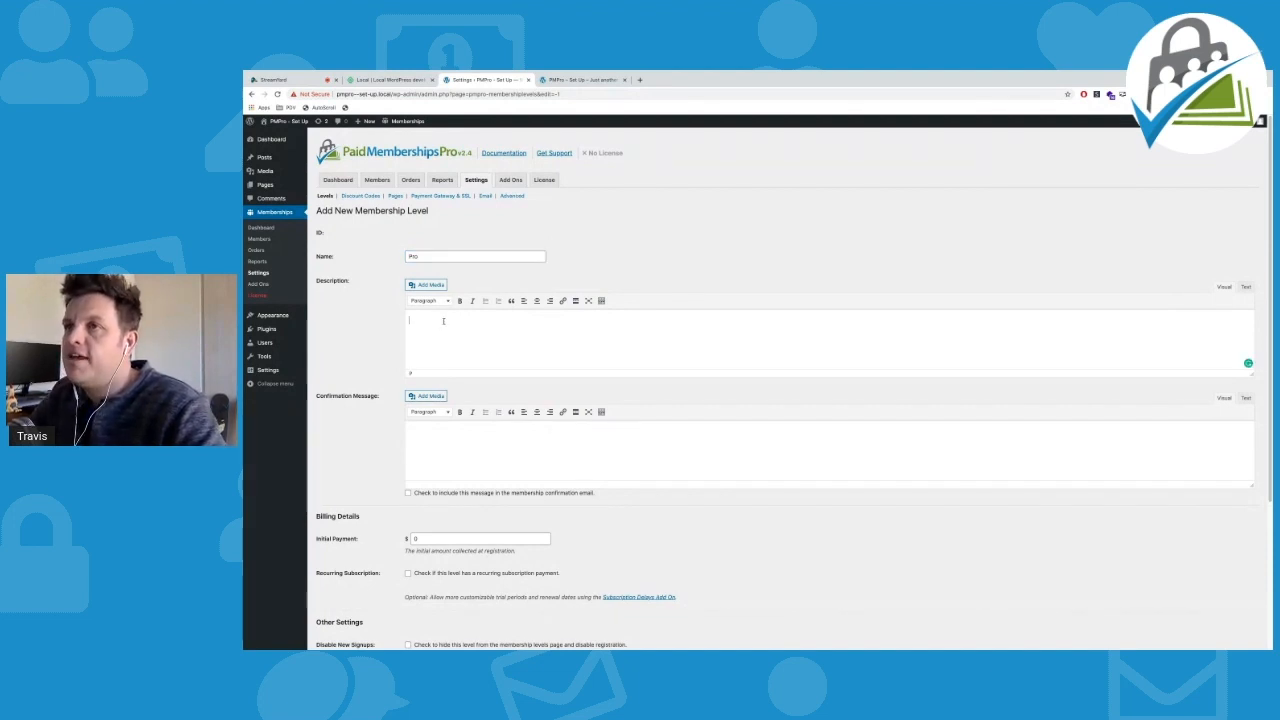
scroll(446, 323, down, 1)
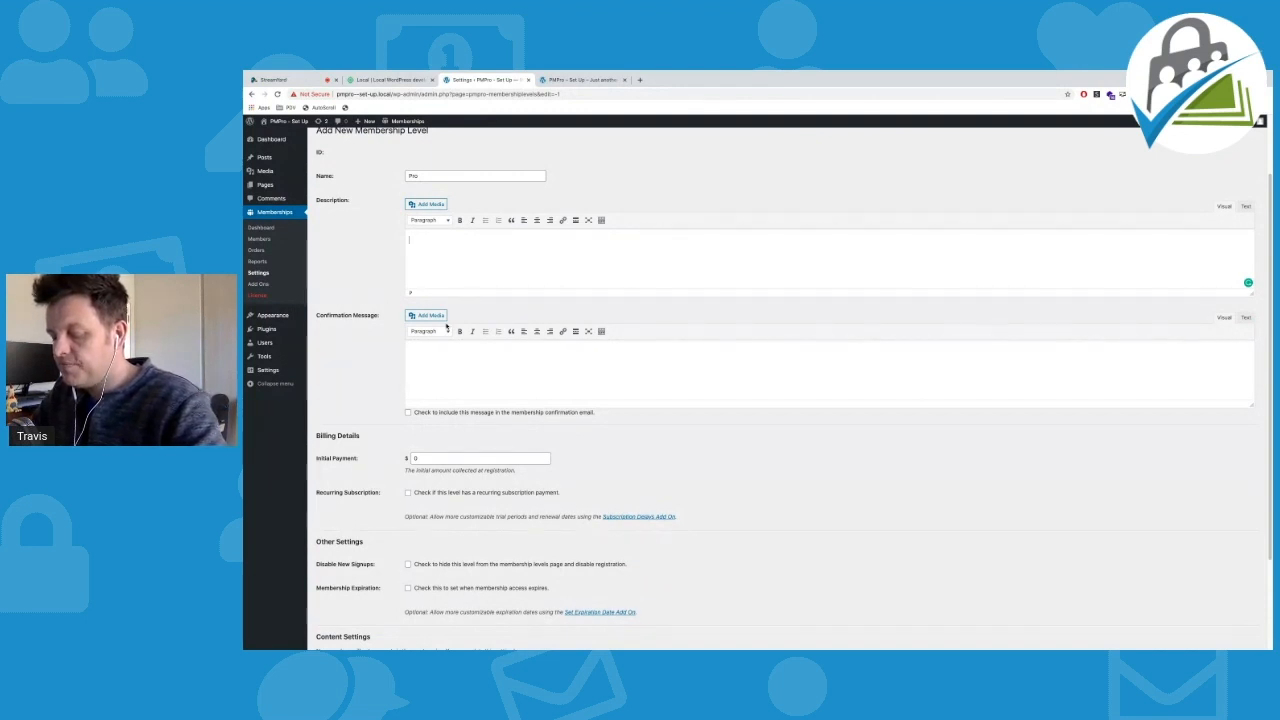
text(Th)
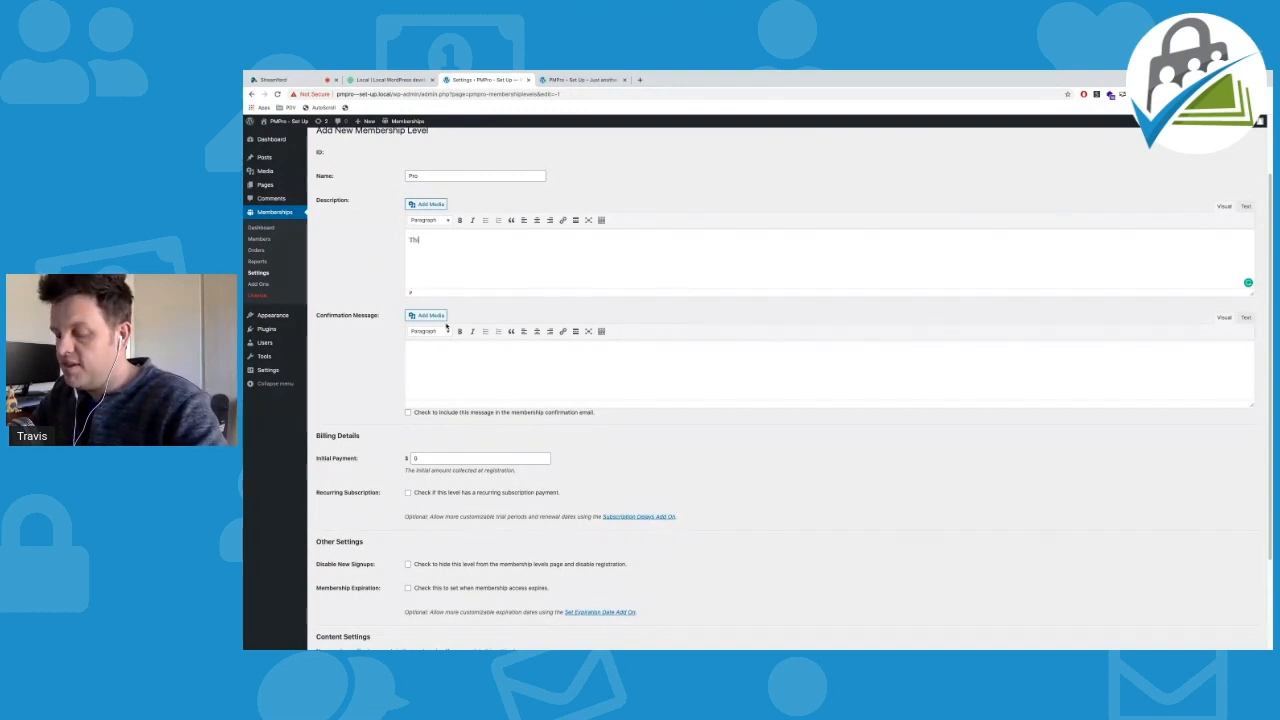
text(is is my pre)
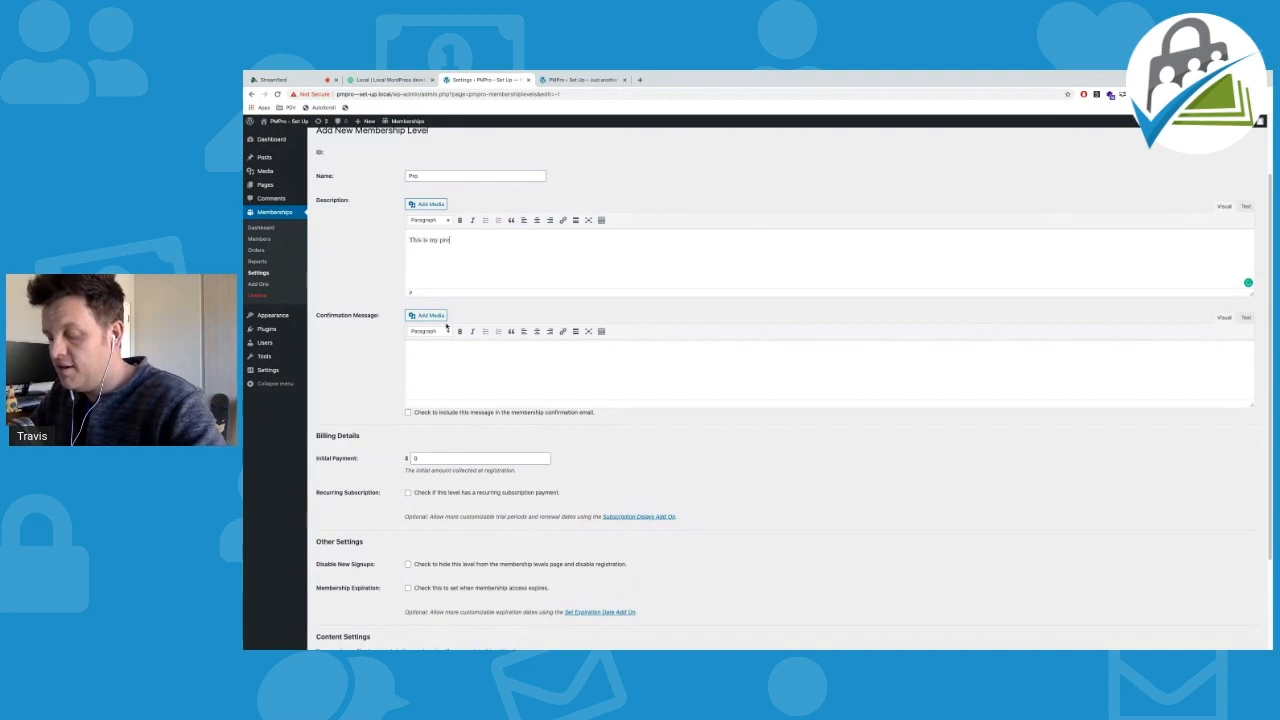
text(mium membership level.)
click(440, 358)
text(Thank)
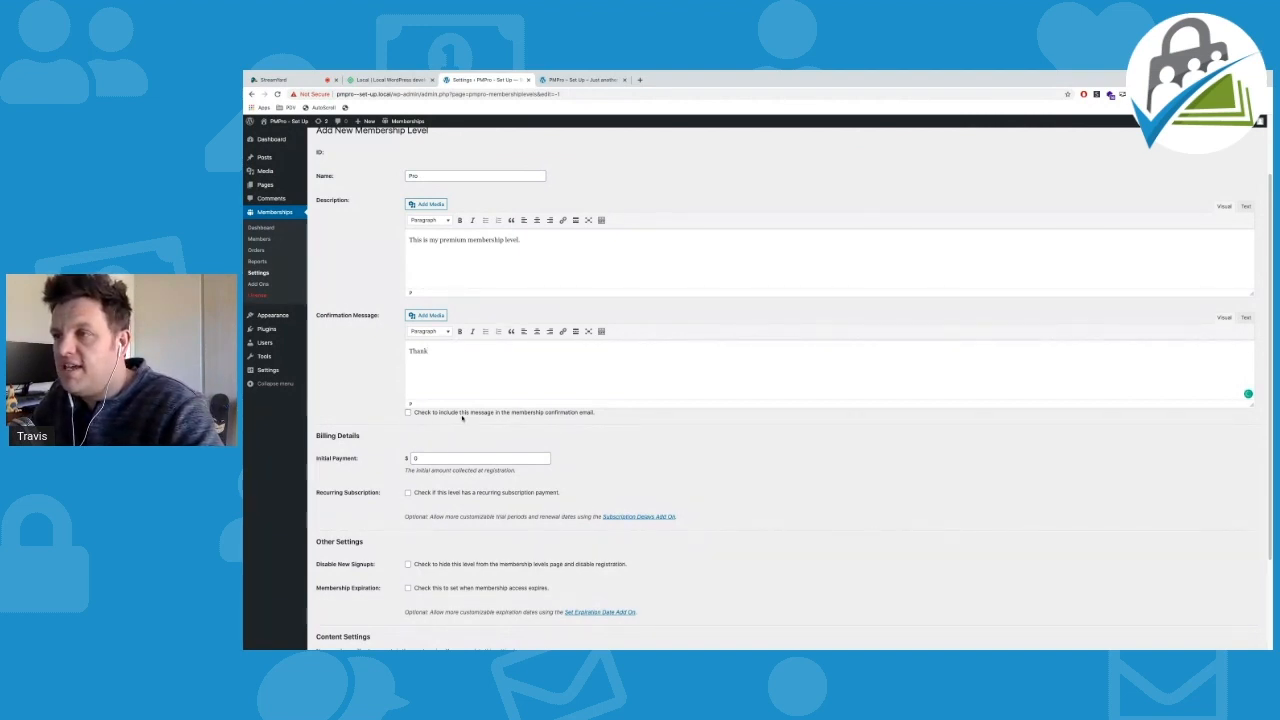
click(516, 373)
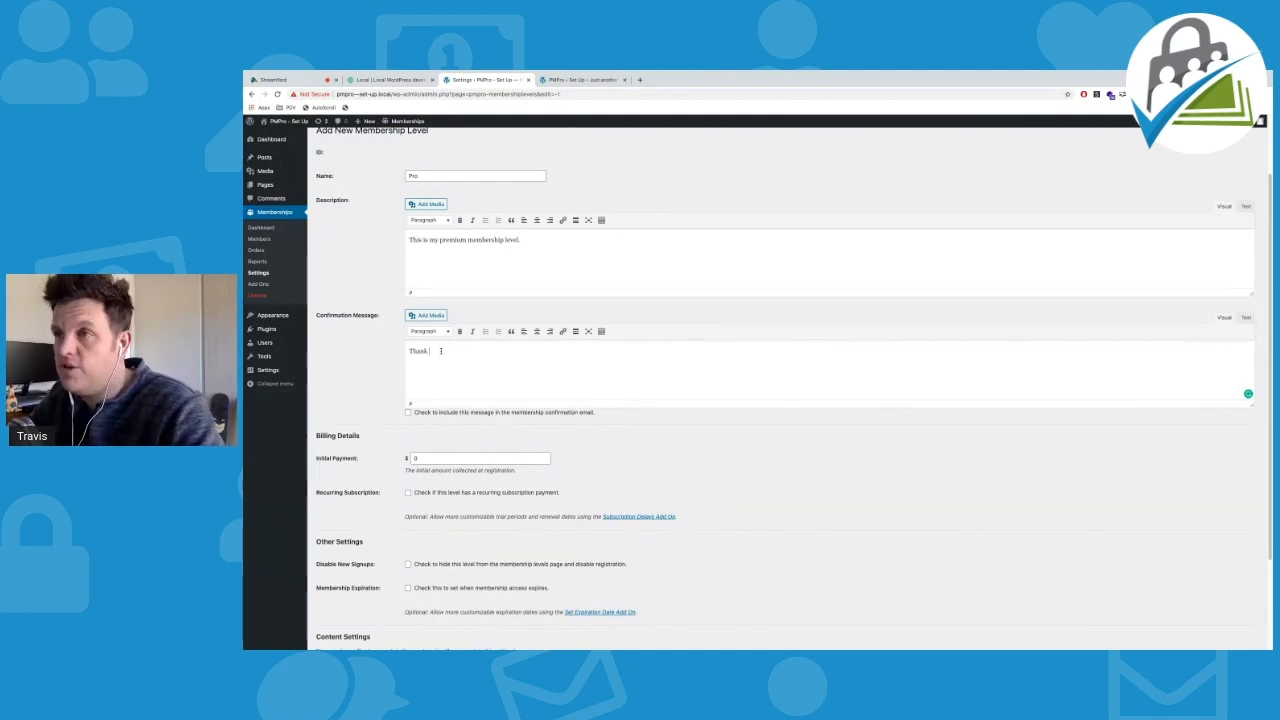
text(ou for signing up.)
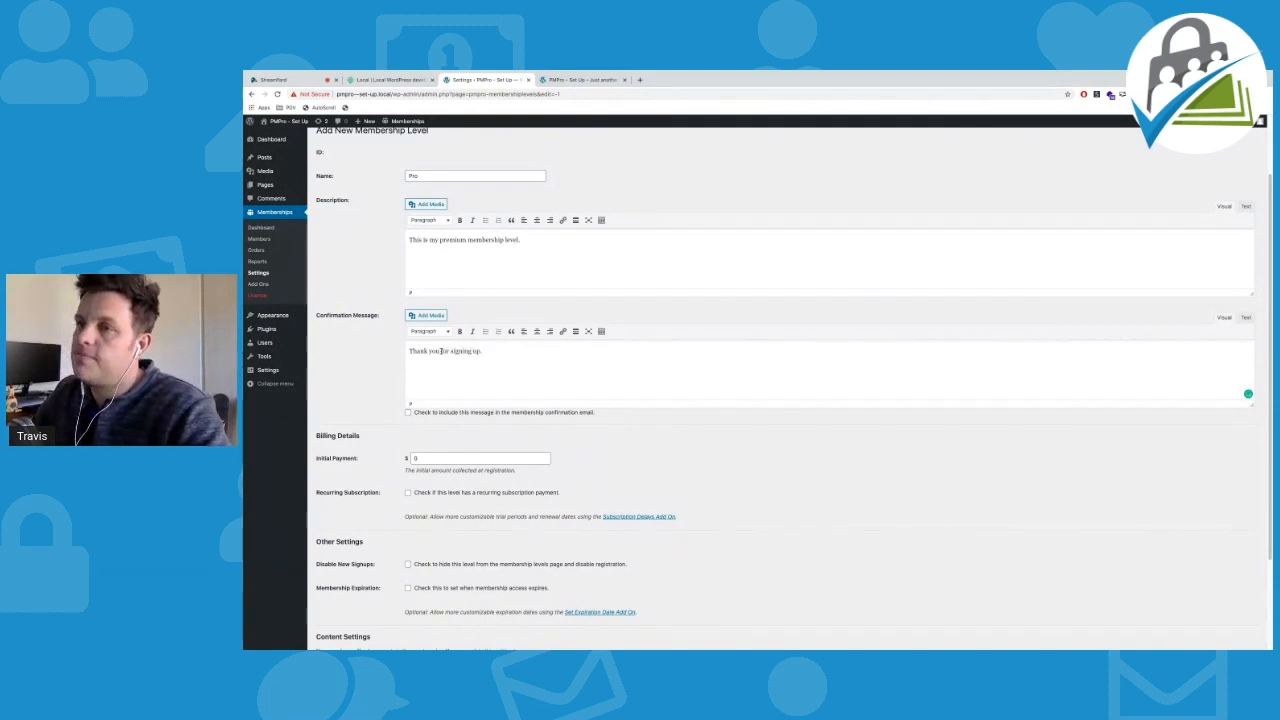
scroll(447, 413, down, 1)
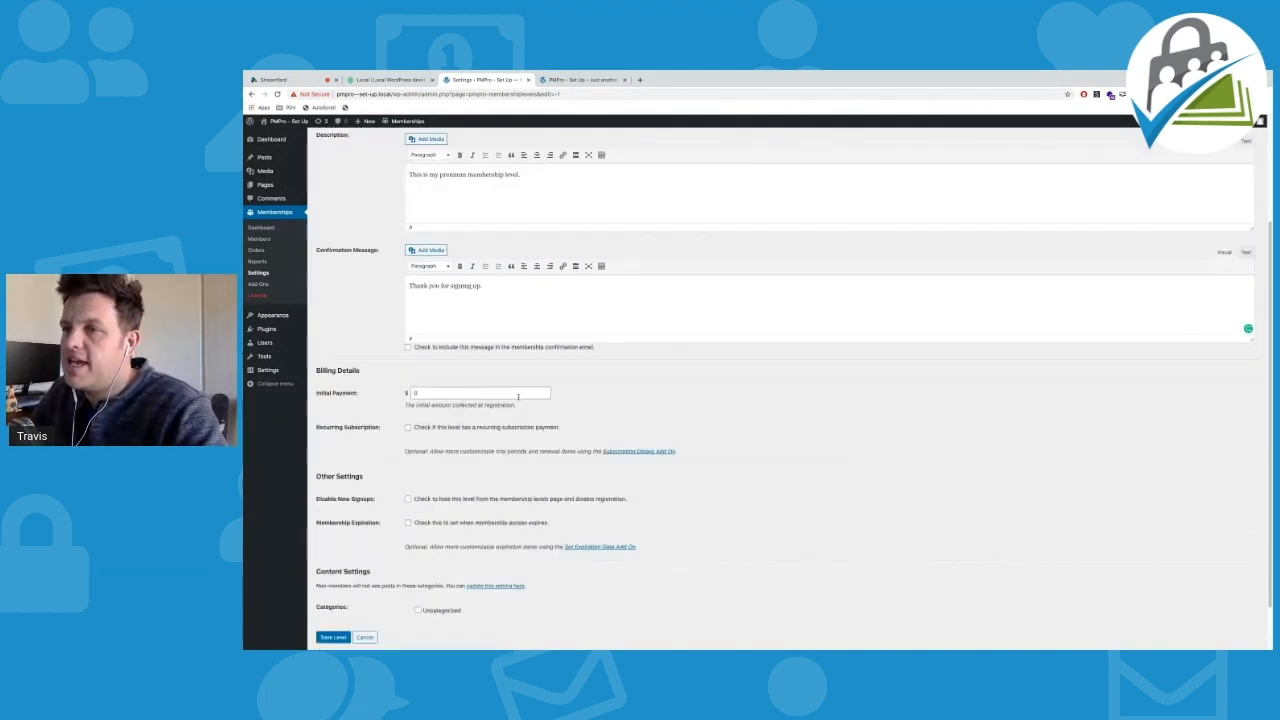
Set a $50 initial payment and a recurring $50 billing amount per 1 Month
scroll(518, 396, down, 1)
click(427, 380)
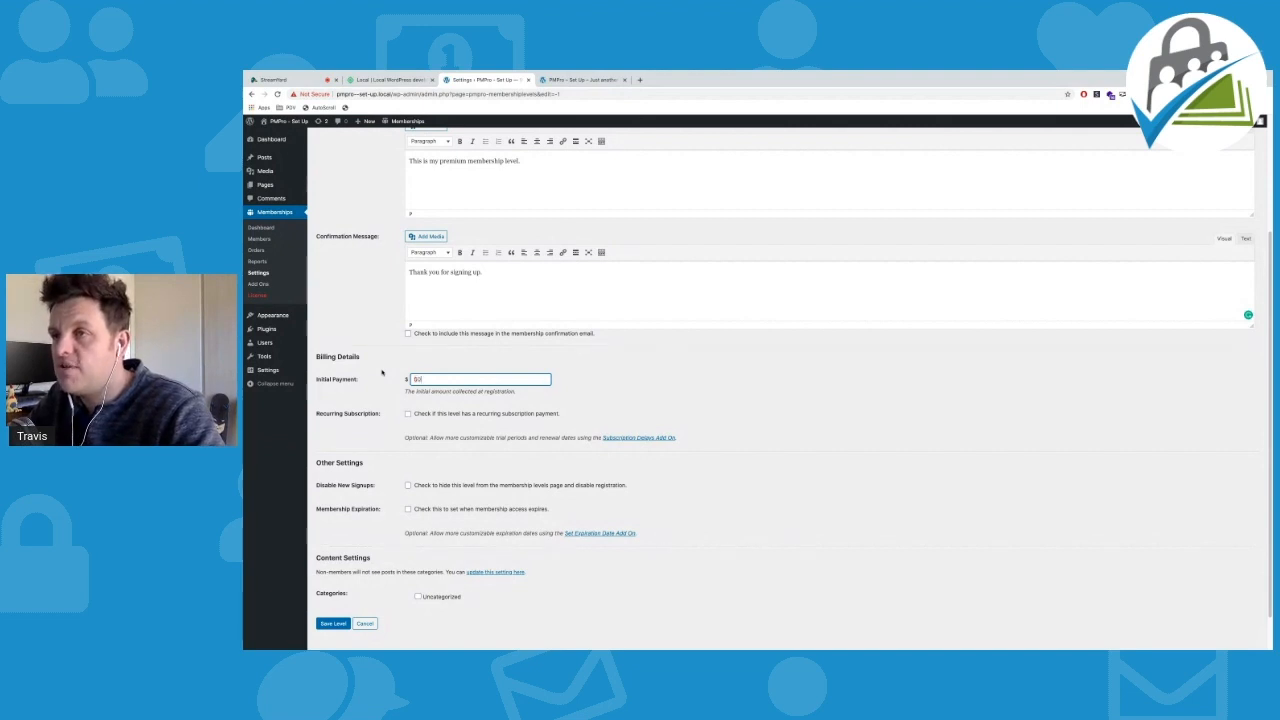
click(407, 416)
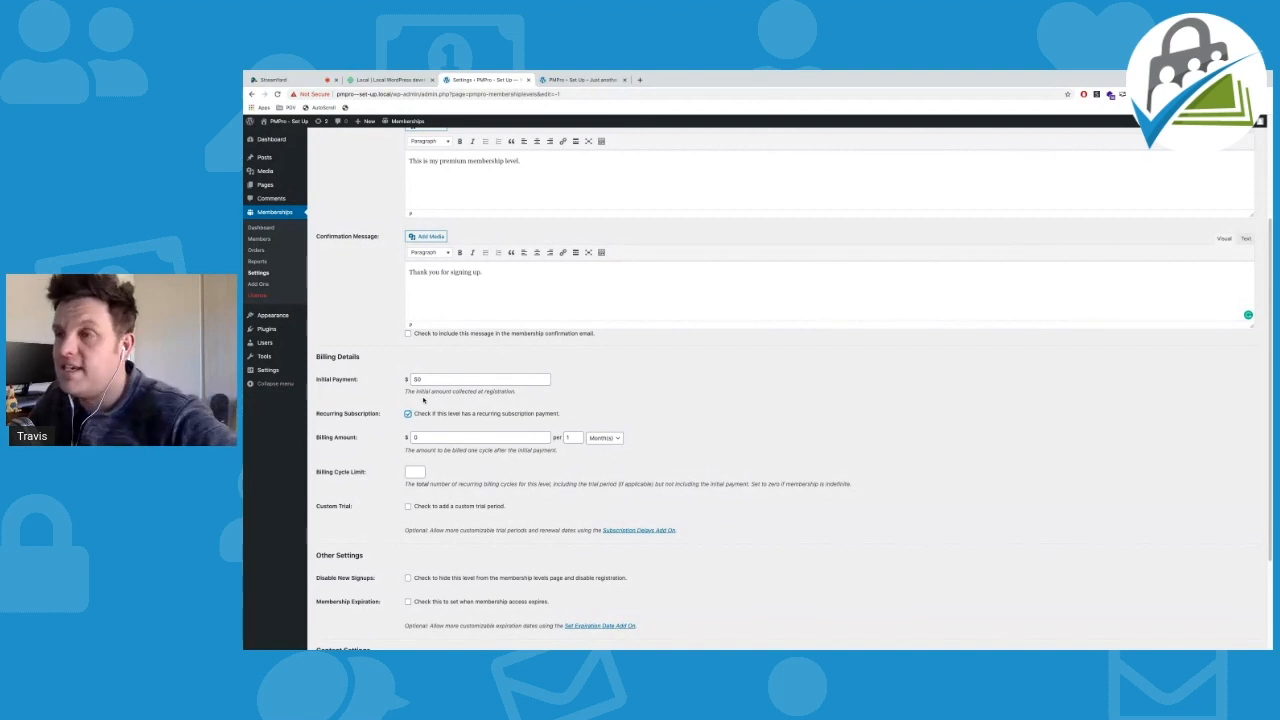
drag(426, 437, 387, 437)
text(60)
click(641, 383)
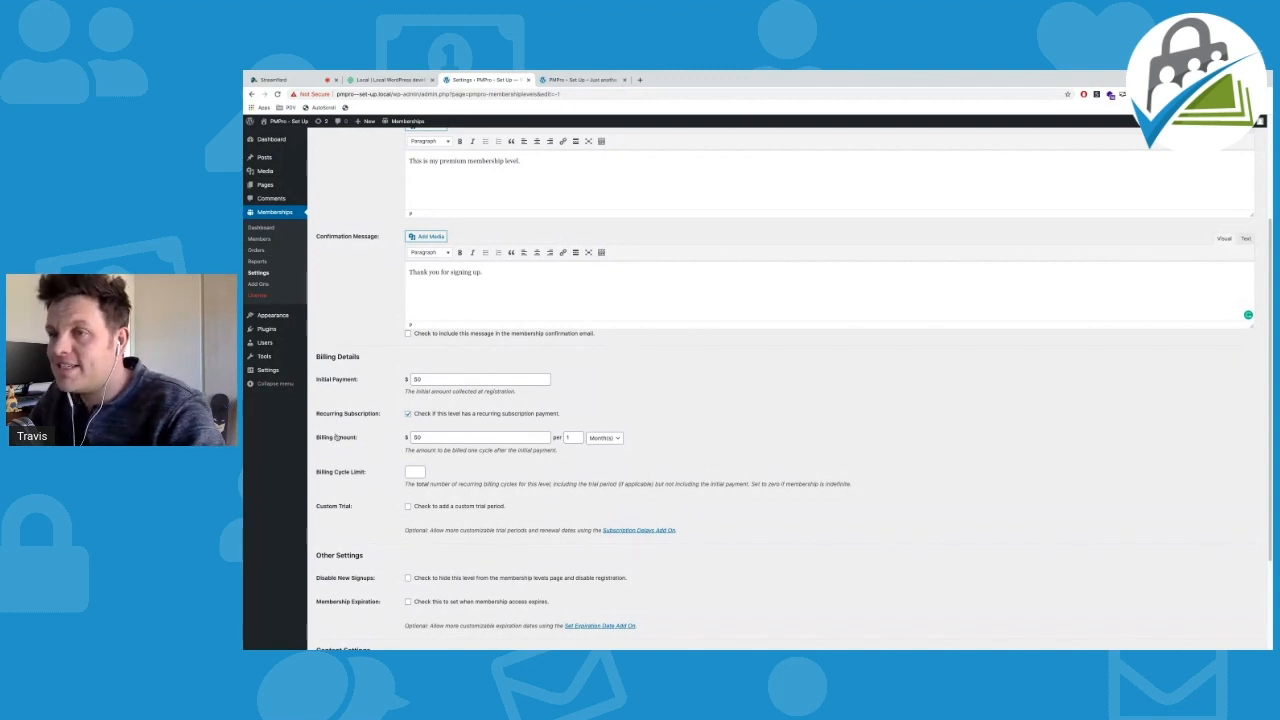
click(371, 438)
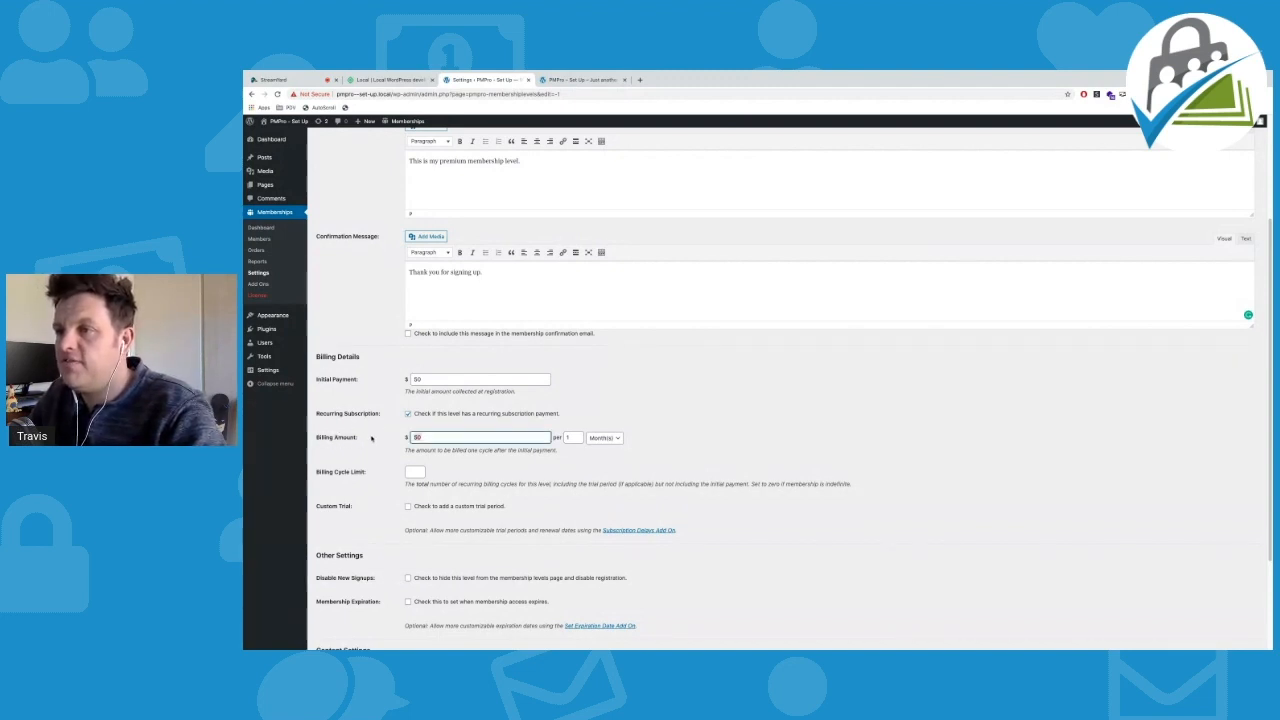
click(573, 438)
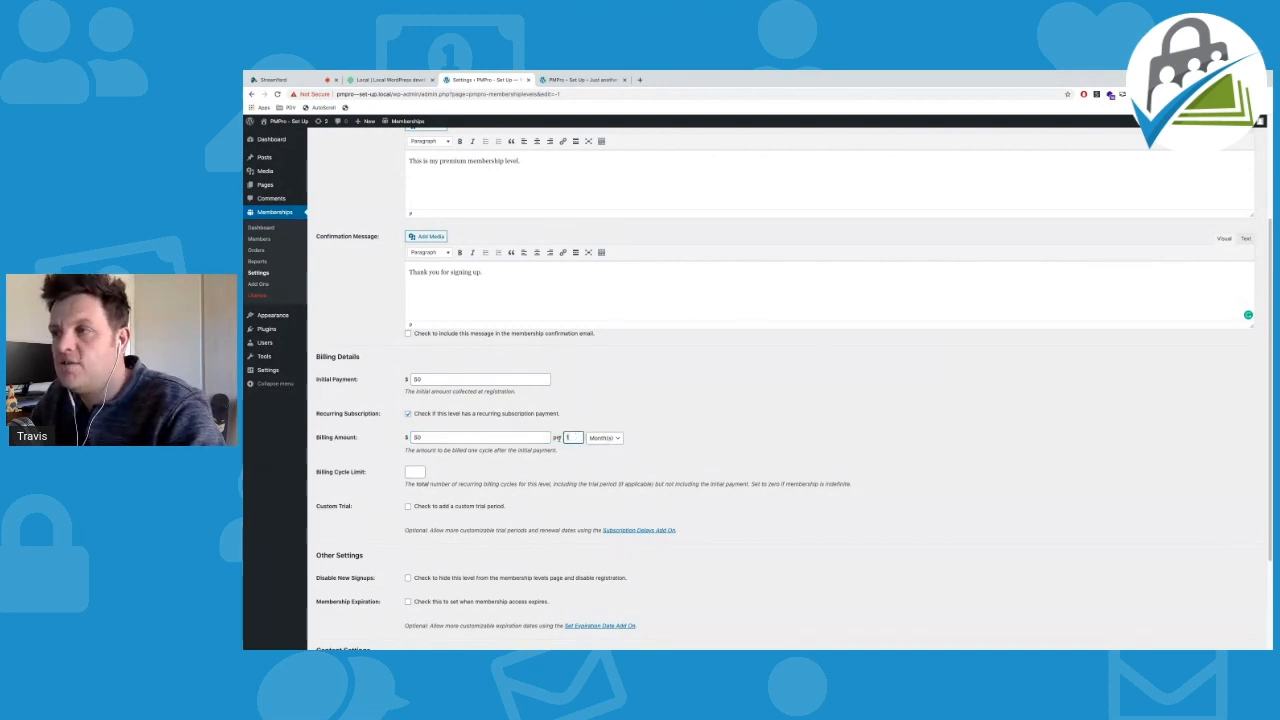
drag(430, 380, 388, 385)
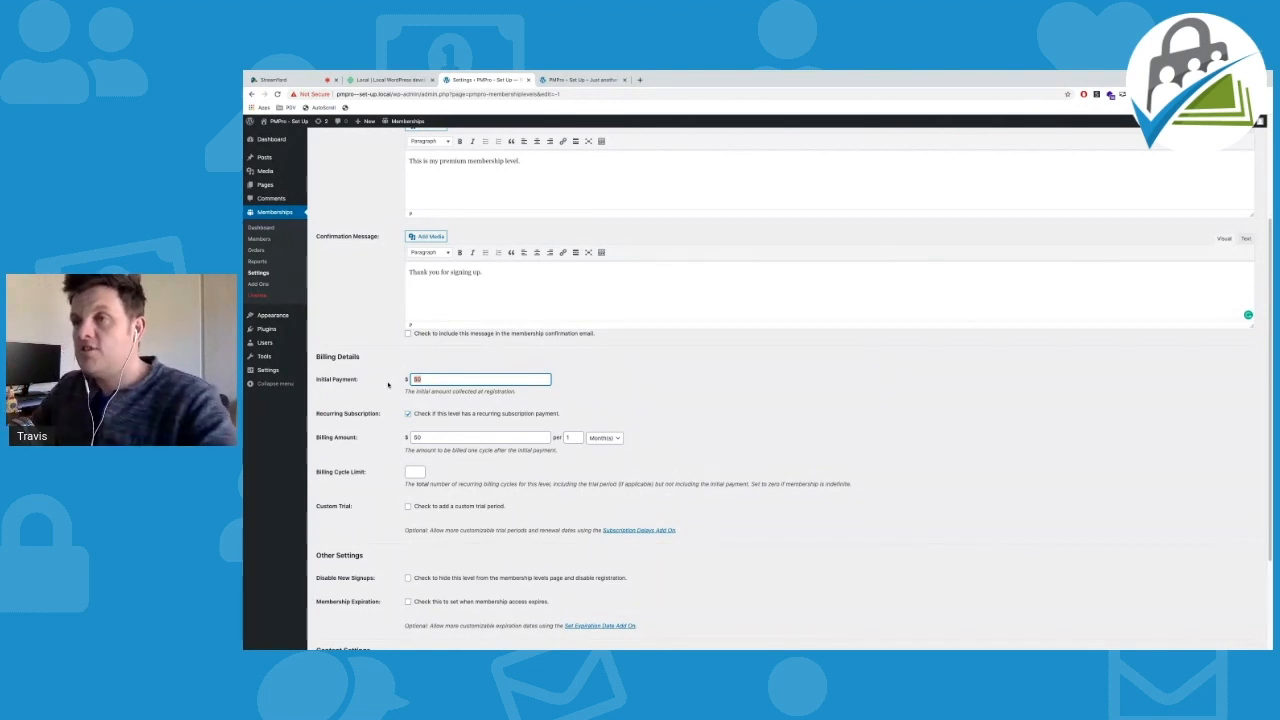
click(390, 372)
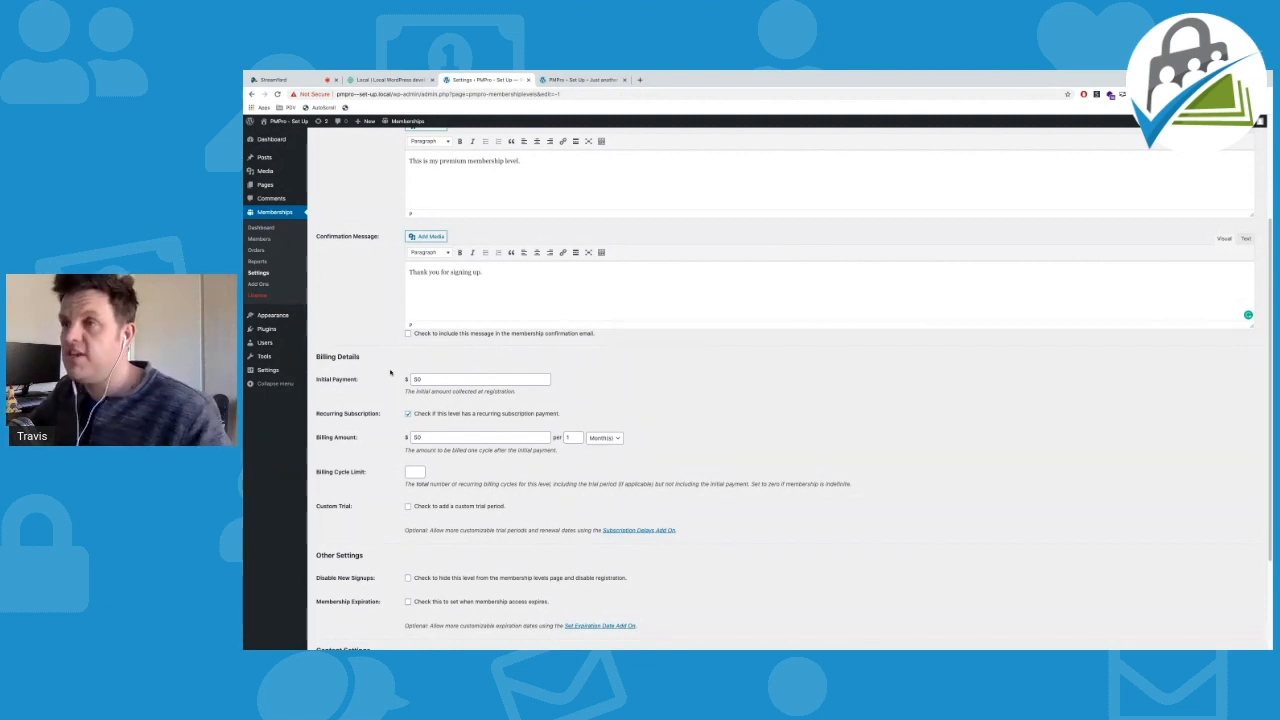
Briefly alter the initial payment, then restore it to $50 alongside the $50 billing amount
click(424, 378)
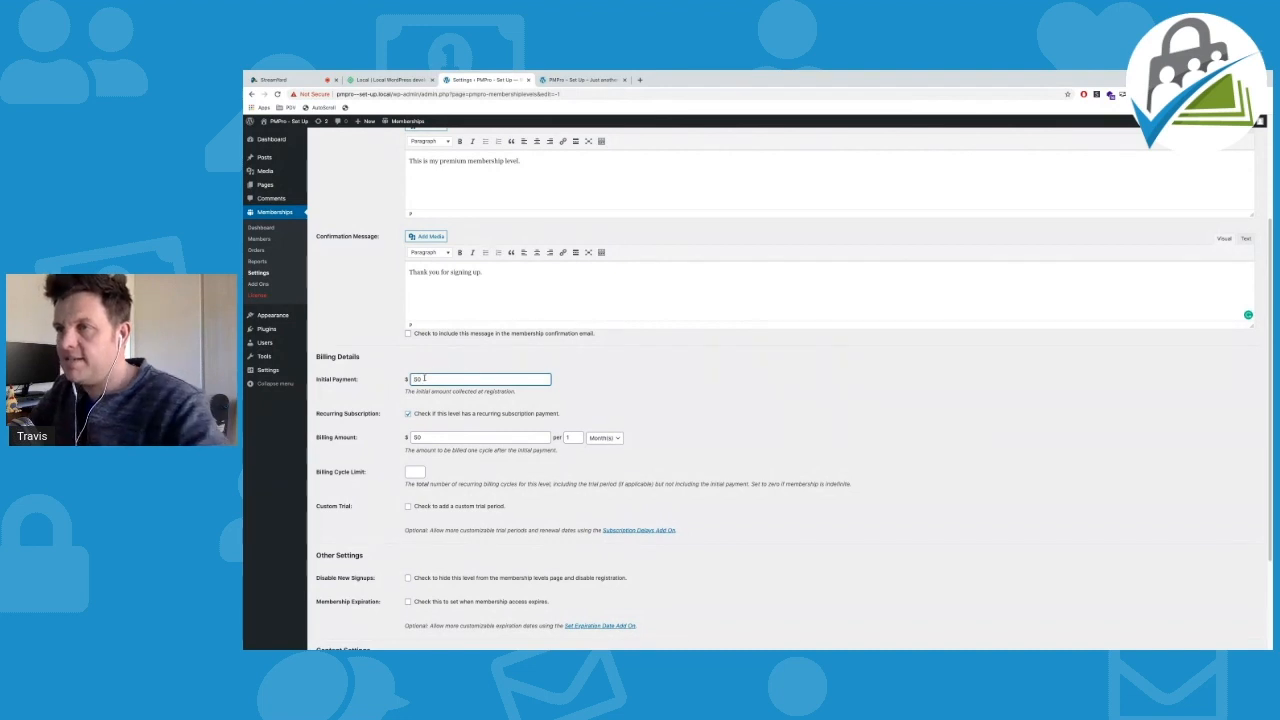
text(15)
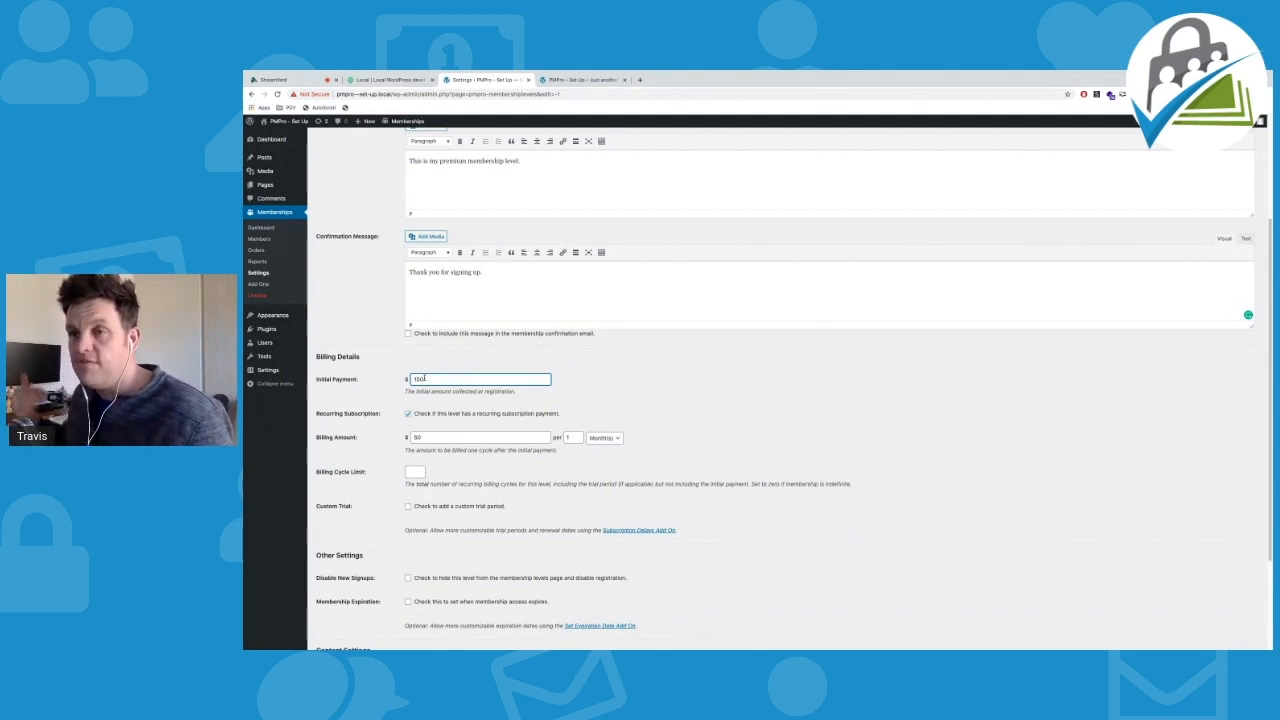
click(425, 440)
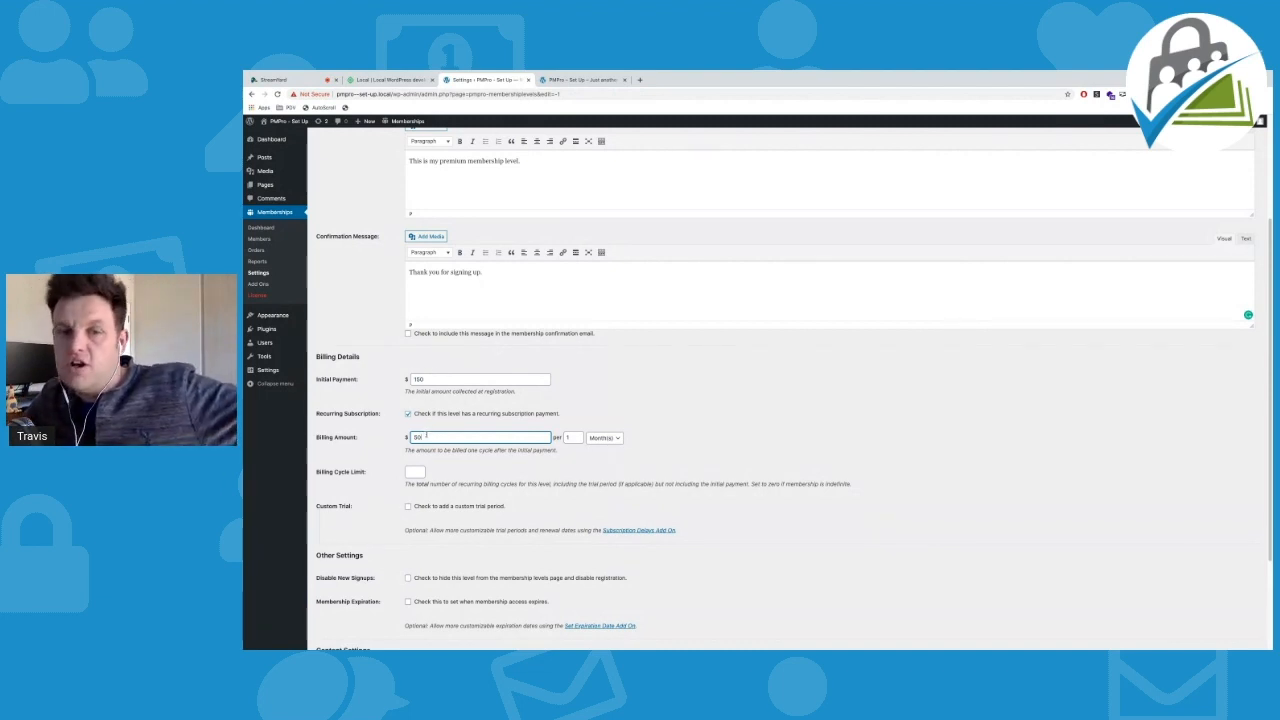
click(415, 379)
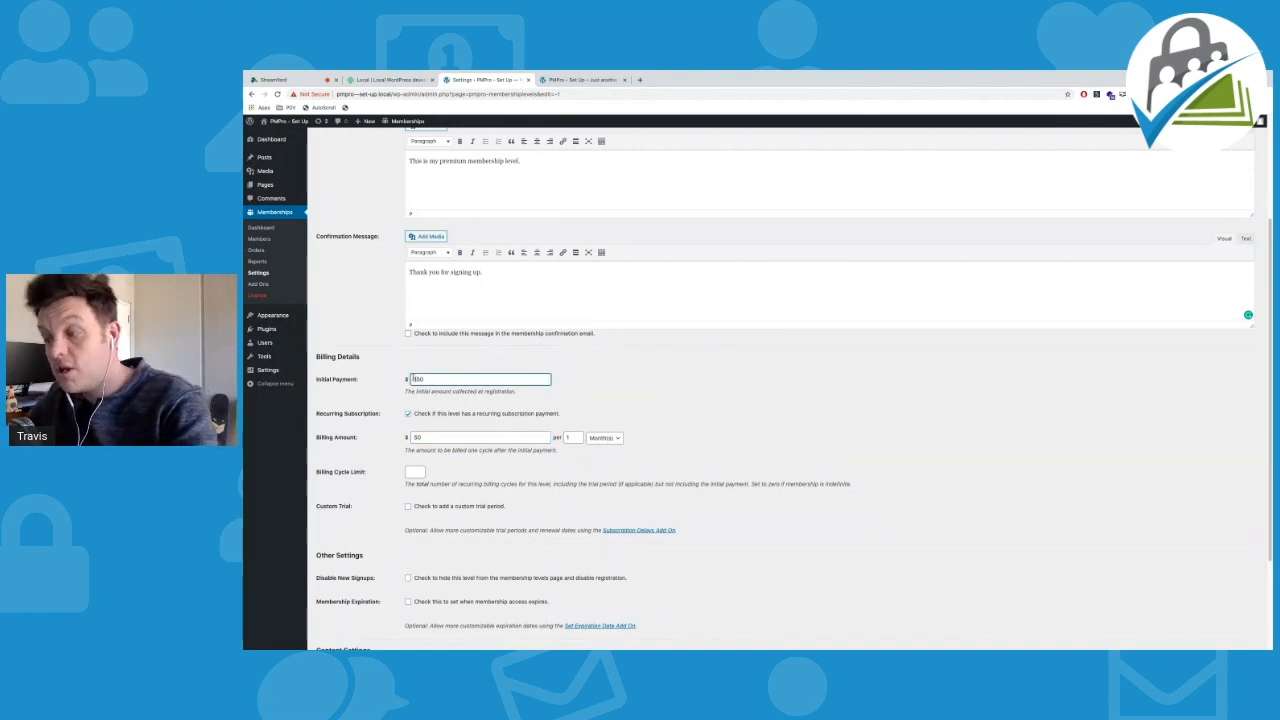
key(BackSpace)
drag(427, 379, 386, 379)
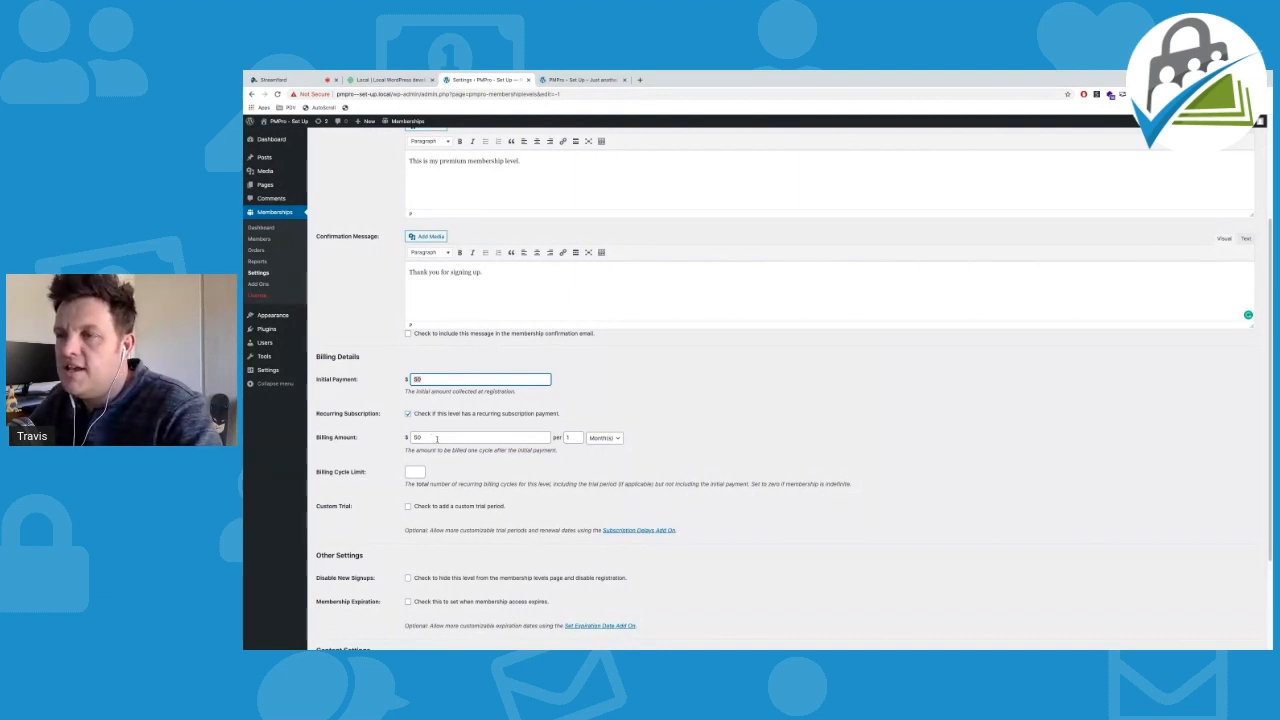
drag(437, 438, 355, 427)
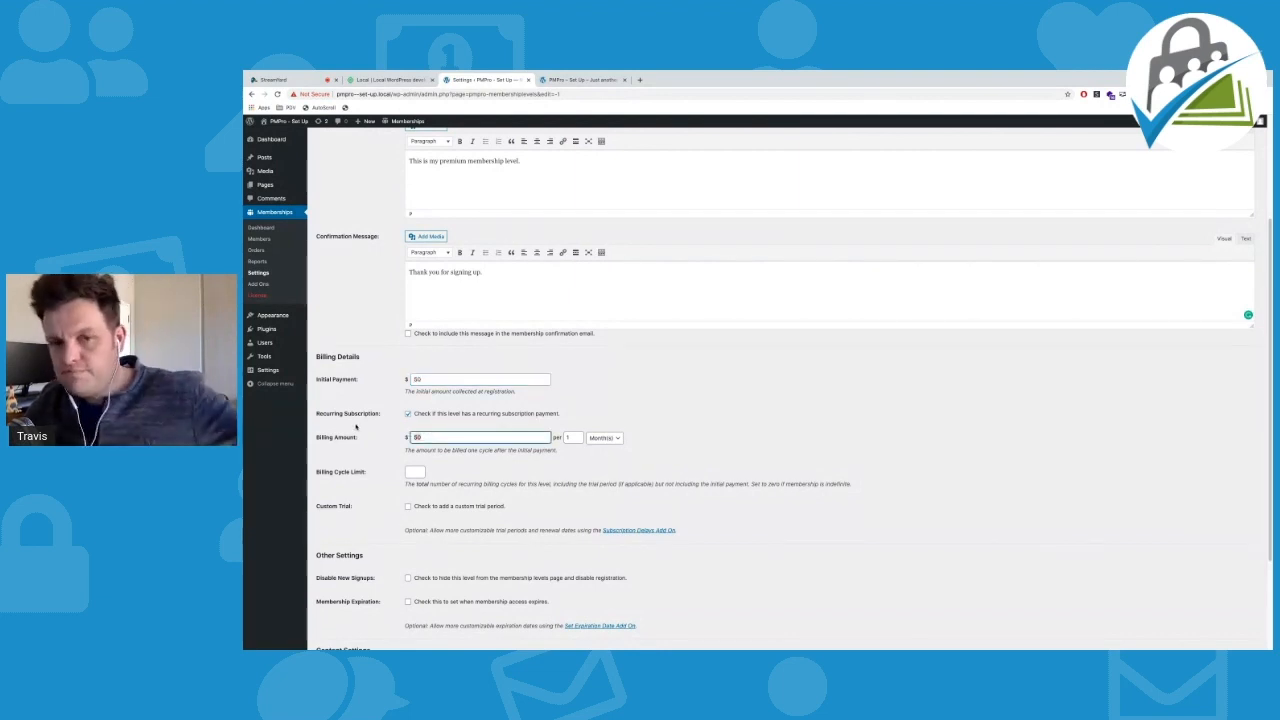
Enable Membership Expiration under Other Settings for the Pro level
scroll(557, 414, down, 1)
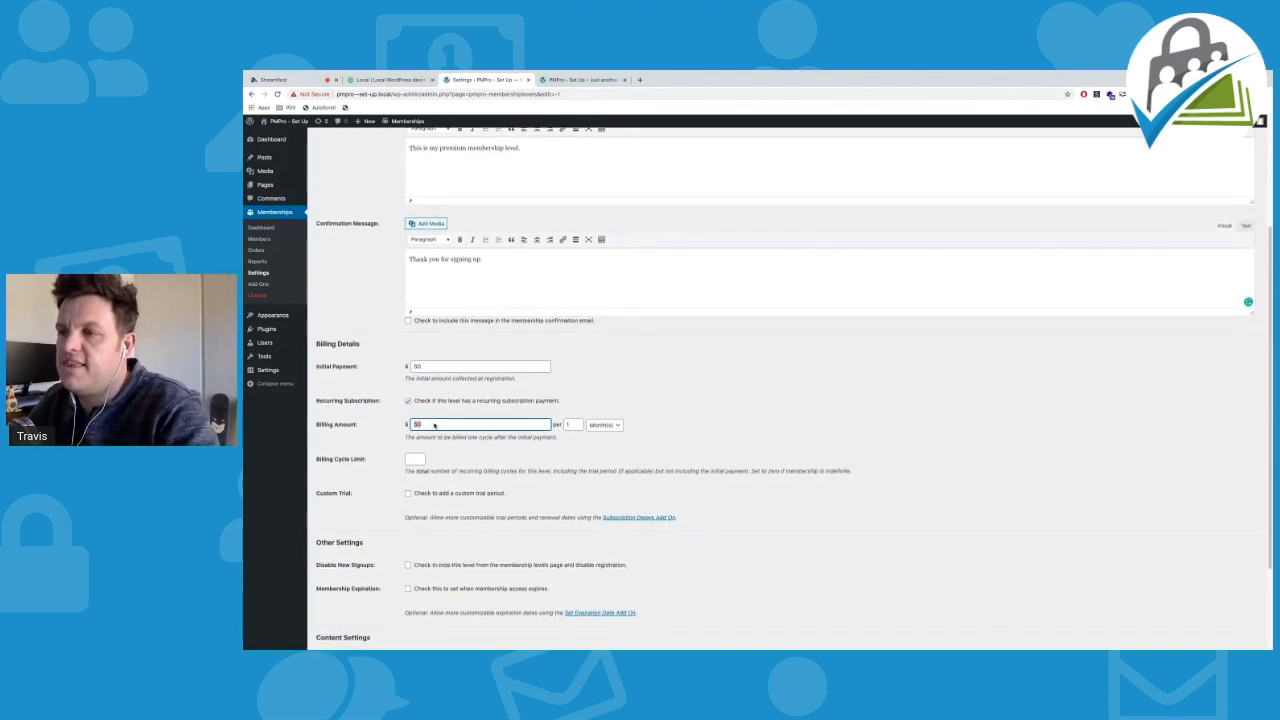
scroll(557, 414, down, 1)
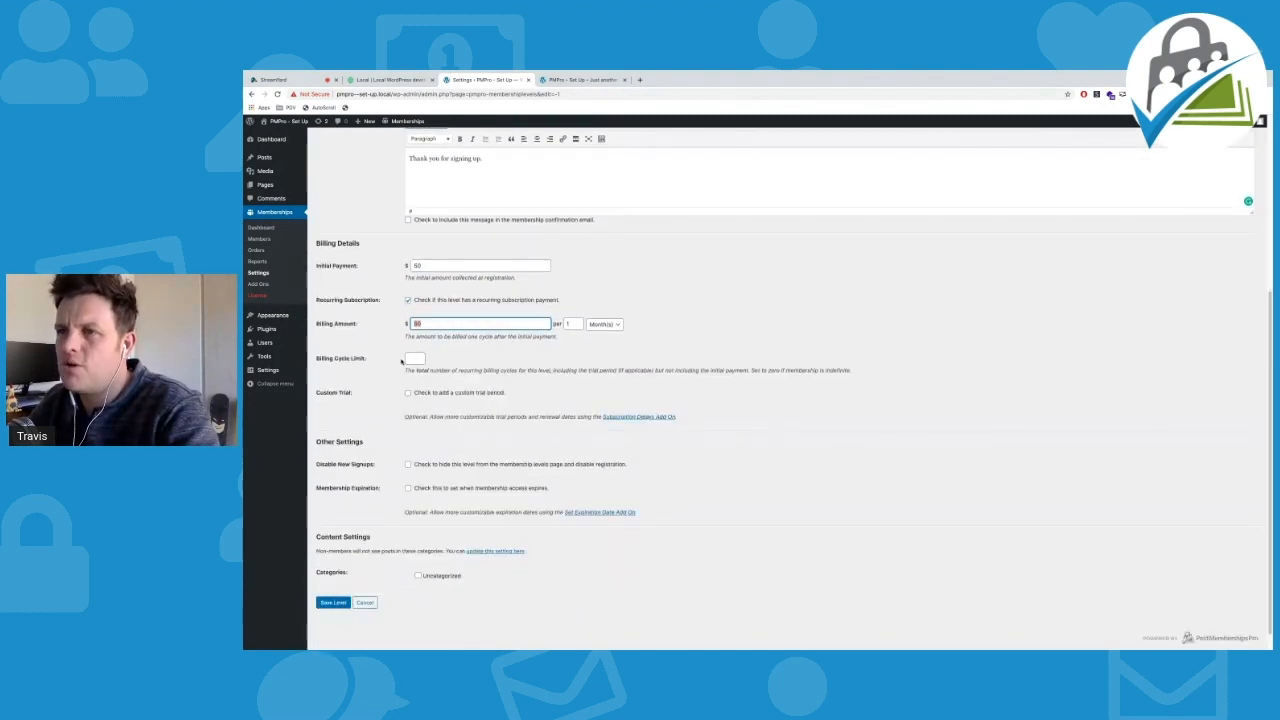
scroll(401, 362, down, 1)
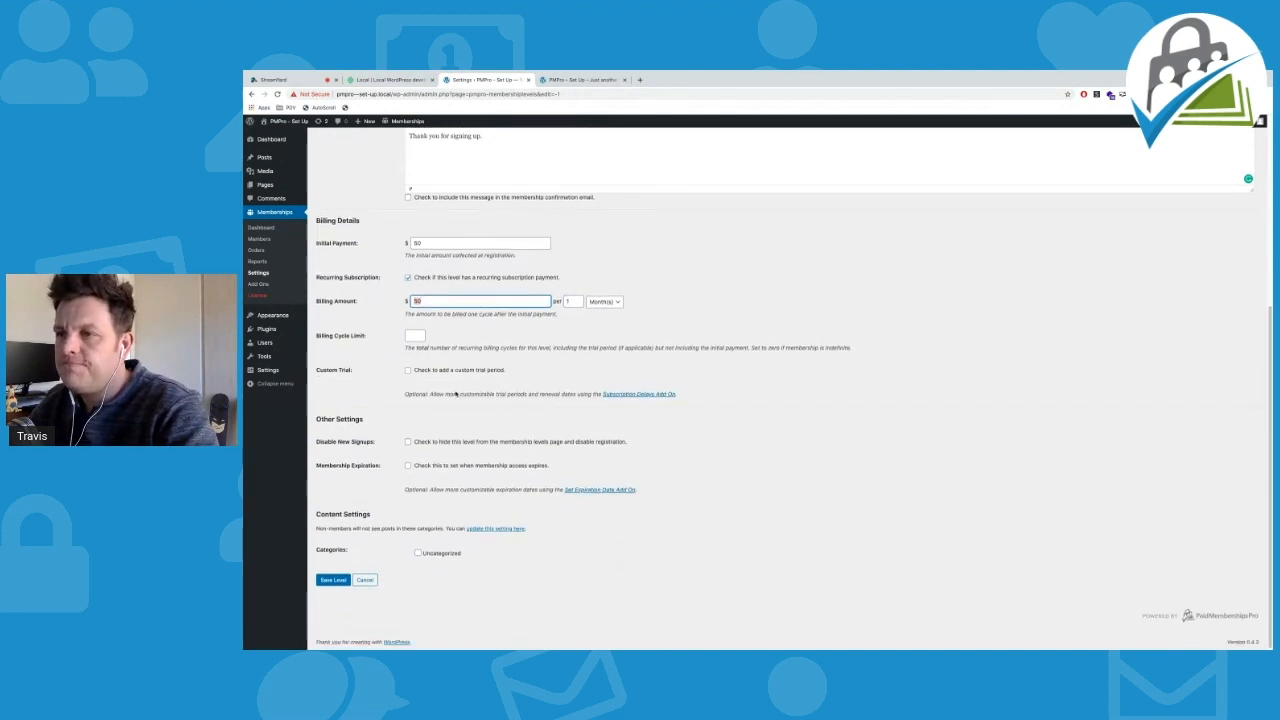
click(407, 467)
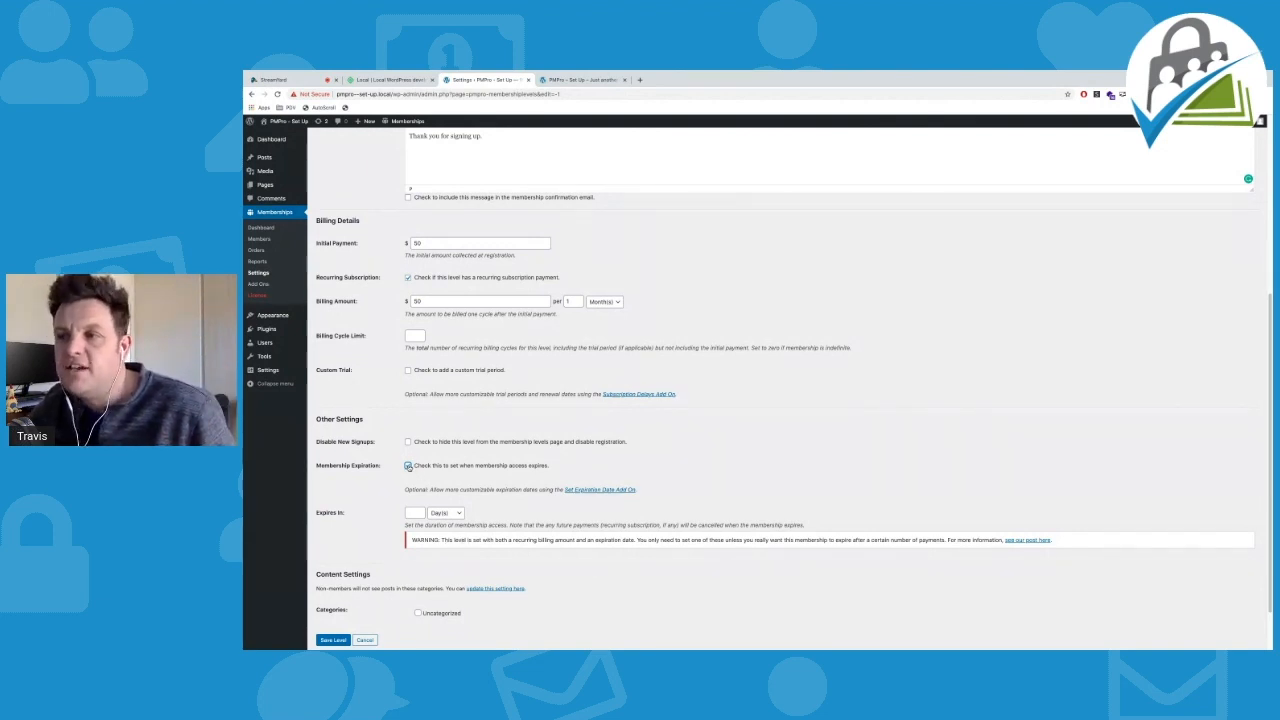
Turn off membership expiration for the Pro level and save it at $50.00 per Month
click(408, 466)
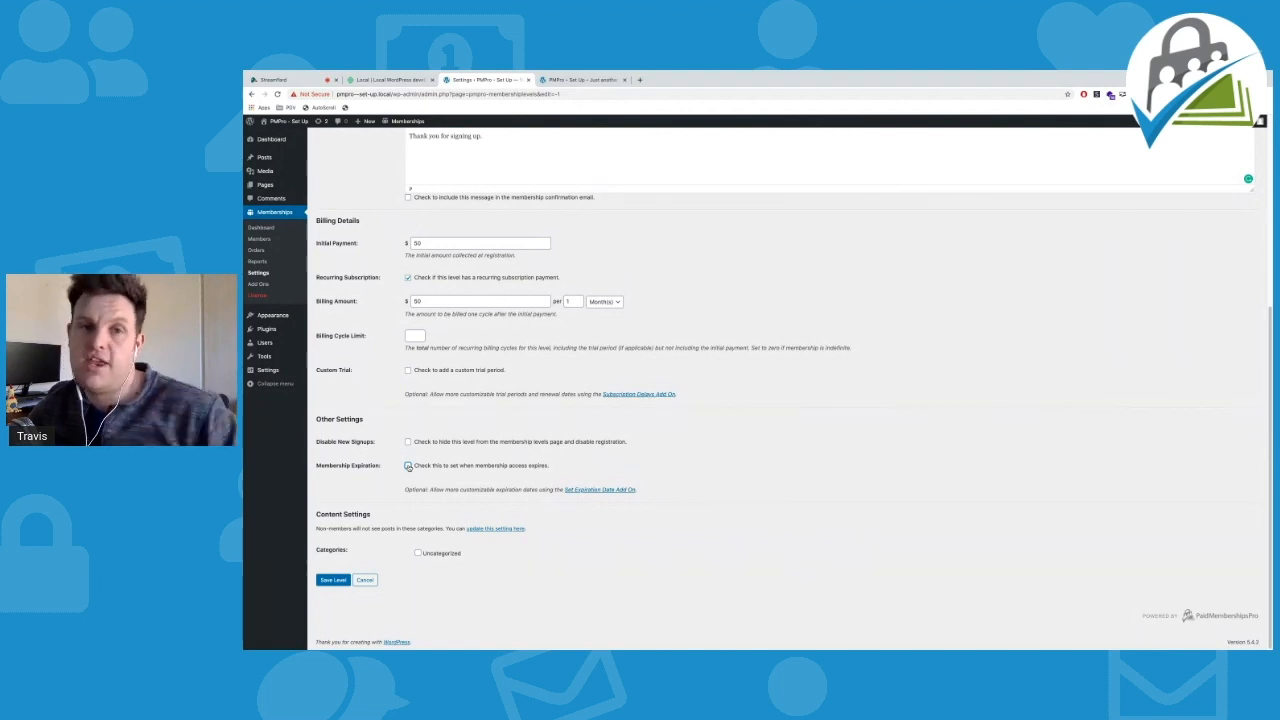
click(333, 580)
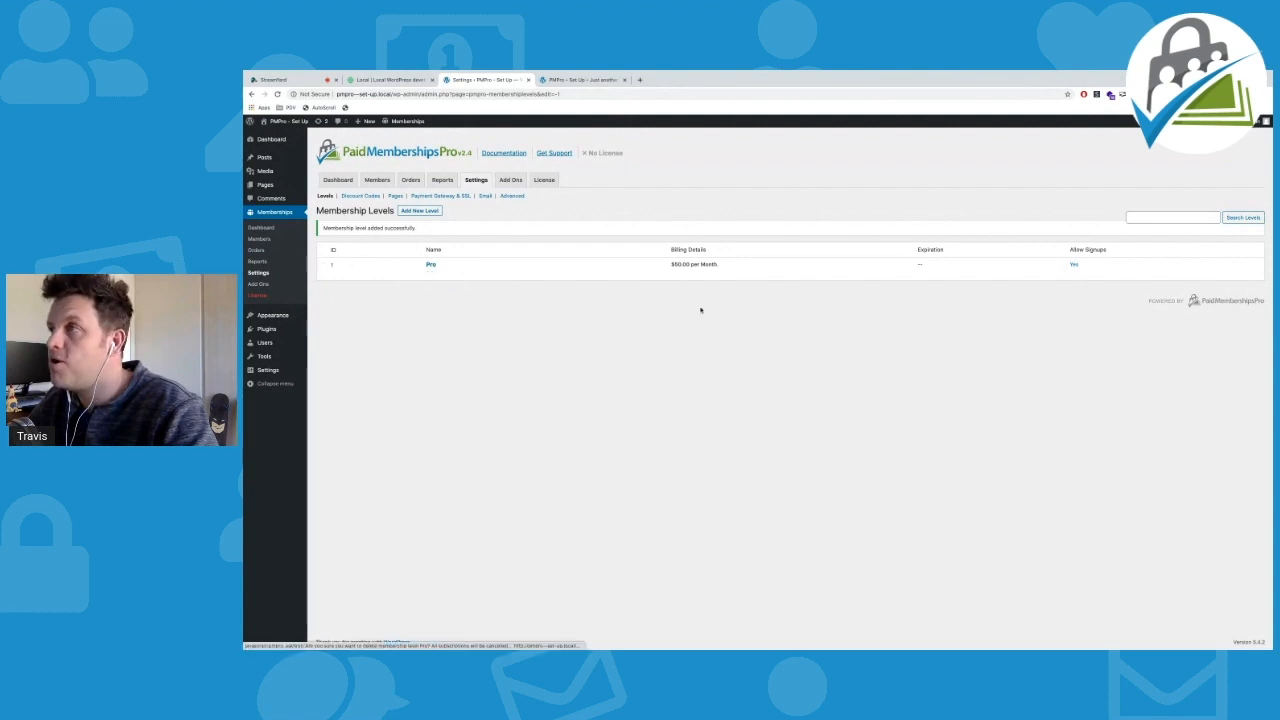
Highlight the Pro level's $50.00 per Month billing, then return to the Paid Memberships Pro dashboard
drag(671, 264, 726, 262)
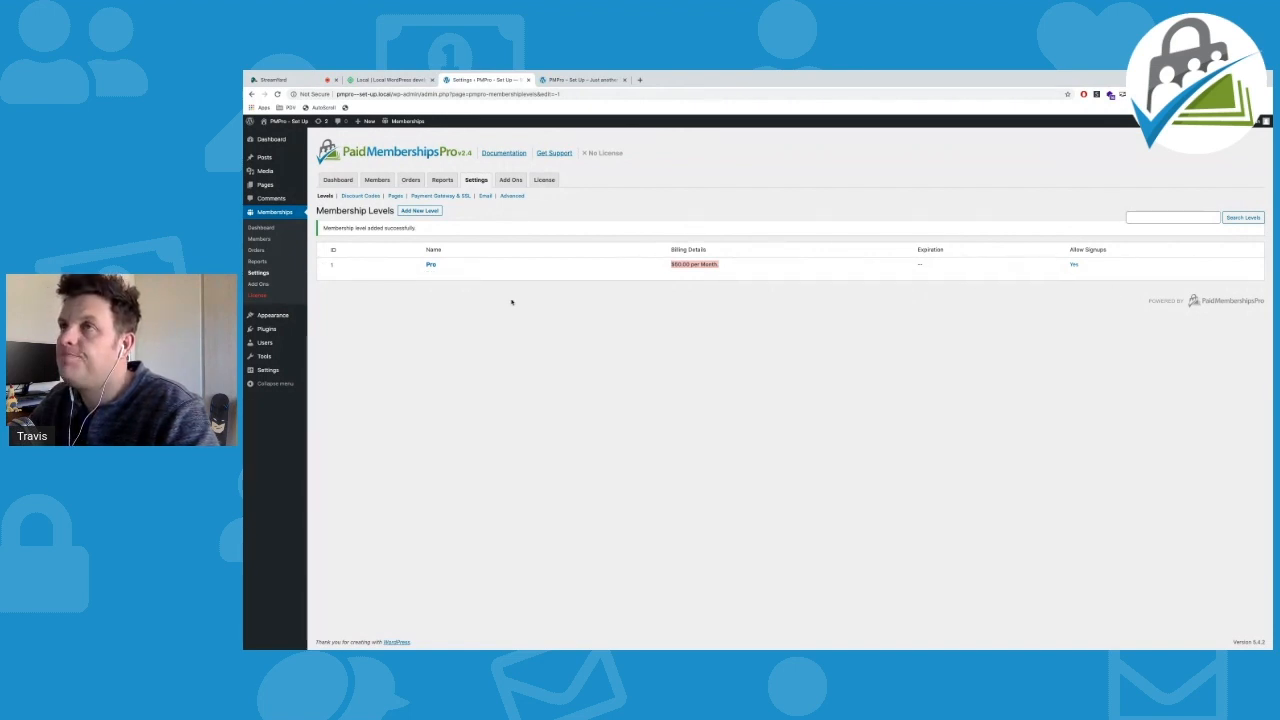
click(330, 182)
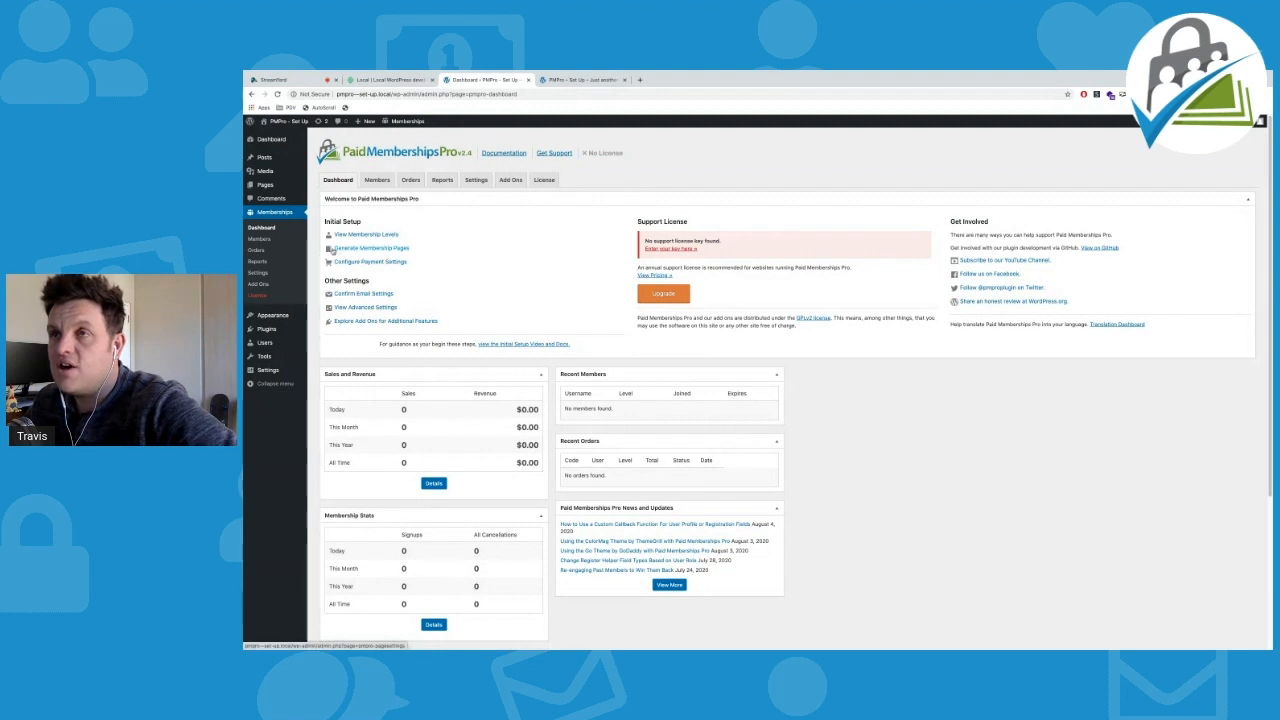
Choose Generate Membership Pages under Initial Setup to reach Page Settings
click(352, 250)
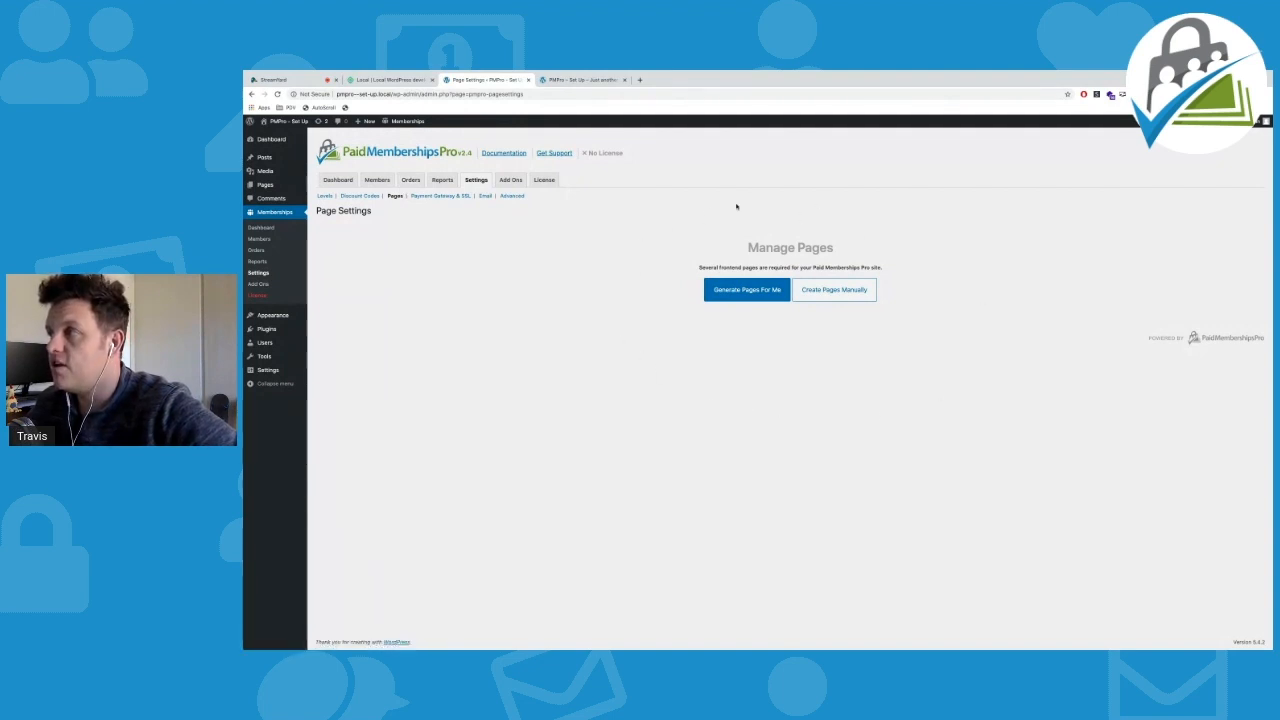
Auto-generate the membership pages, keep Membership Account as the Account page, and save the assignments
click(746, 297)
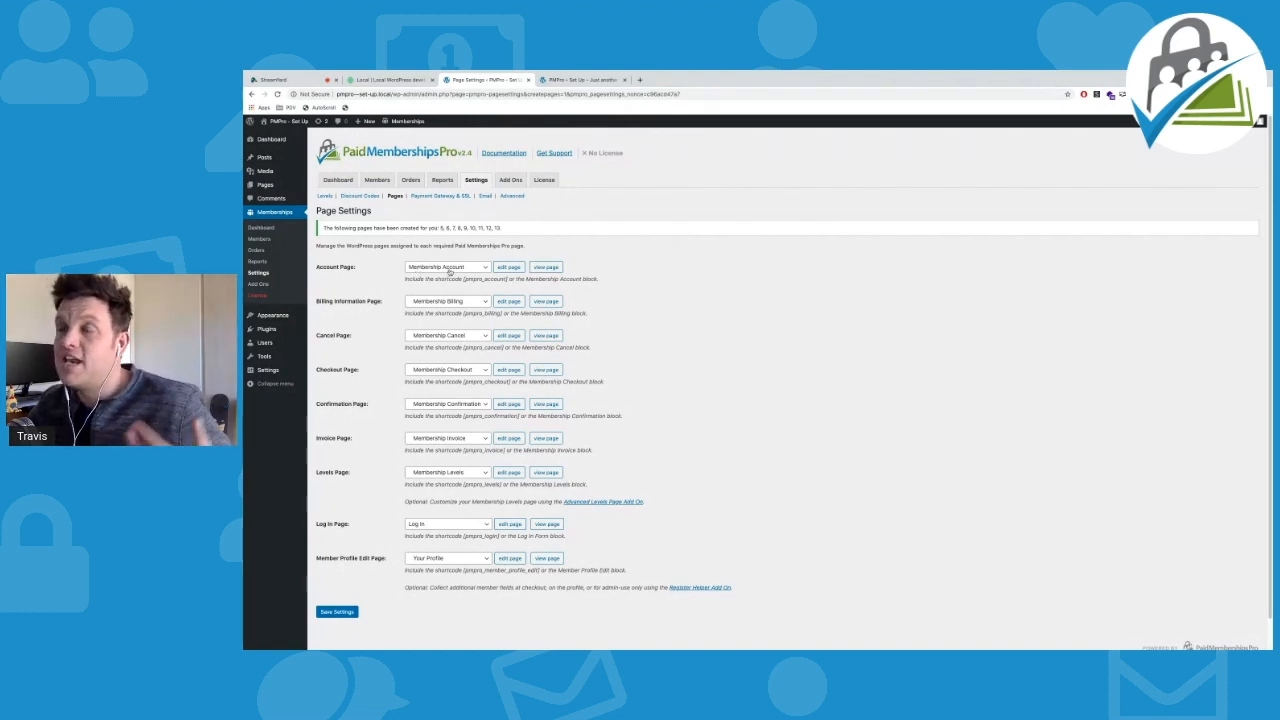
click(462, 270)
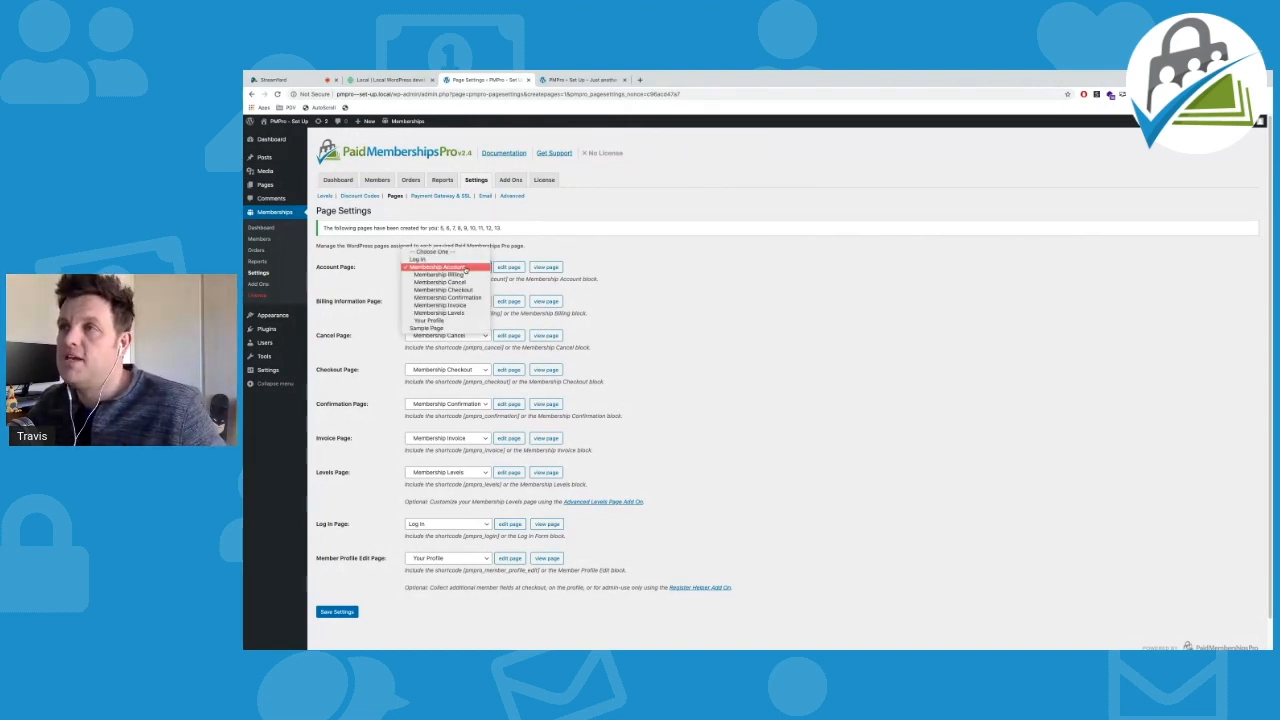
click(465, 270)
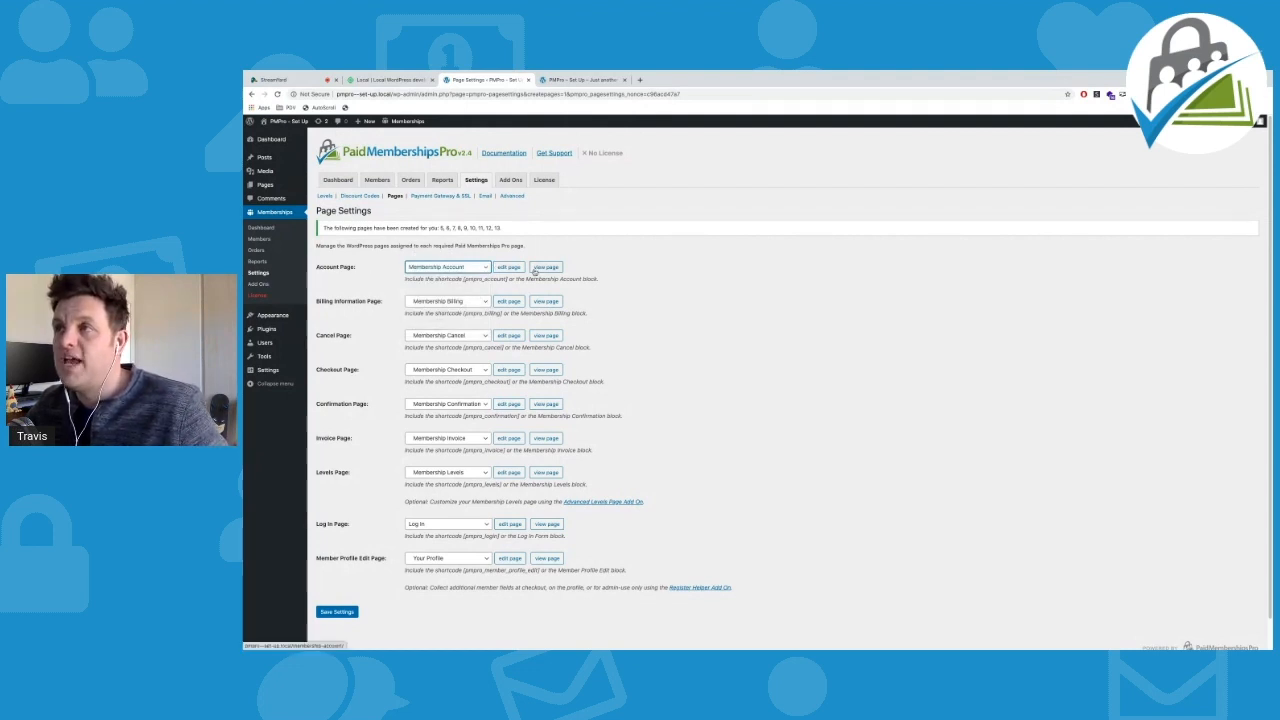
click(478, 271)
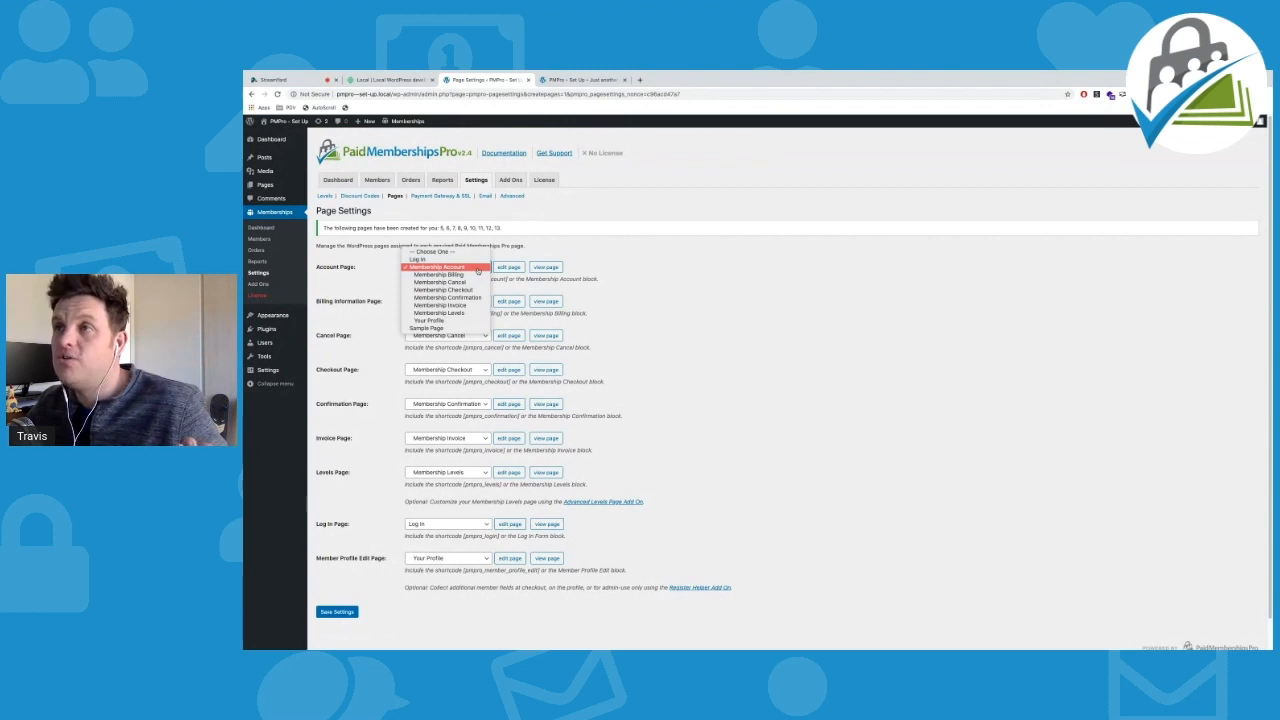
click(443, 328)
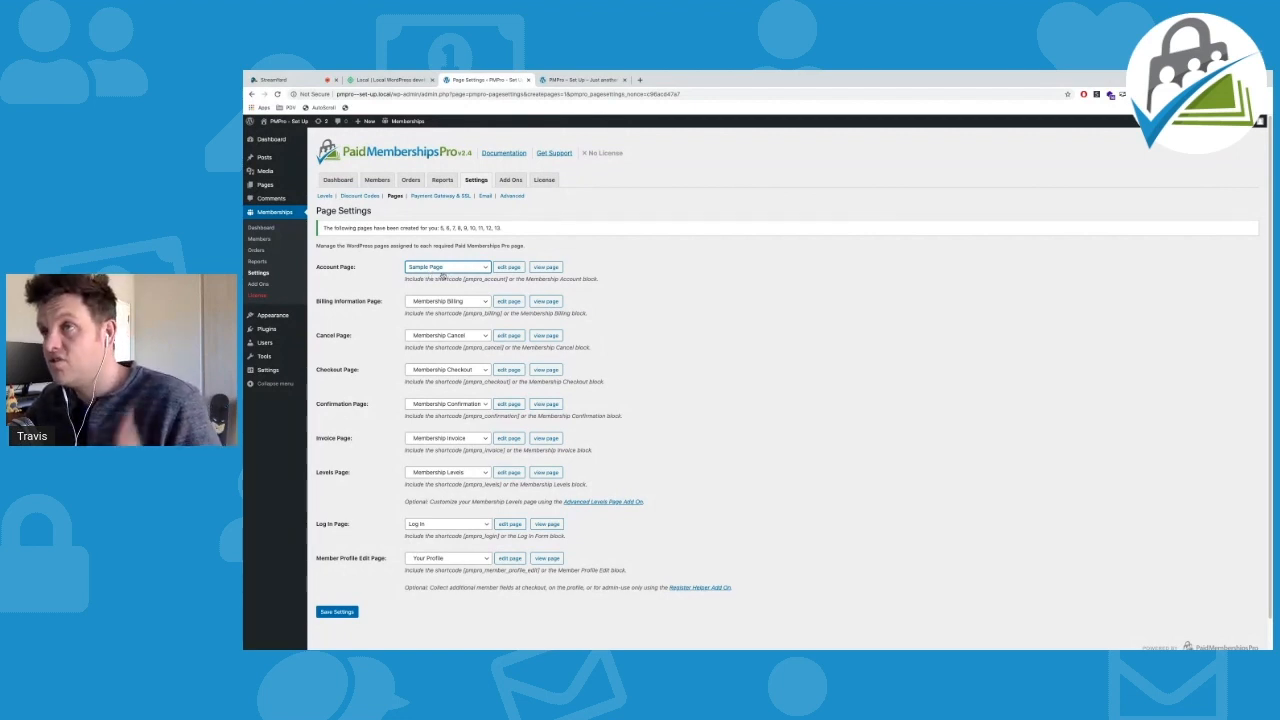
click(447, 271)
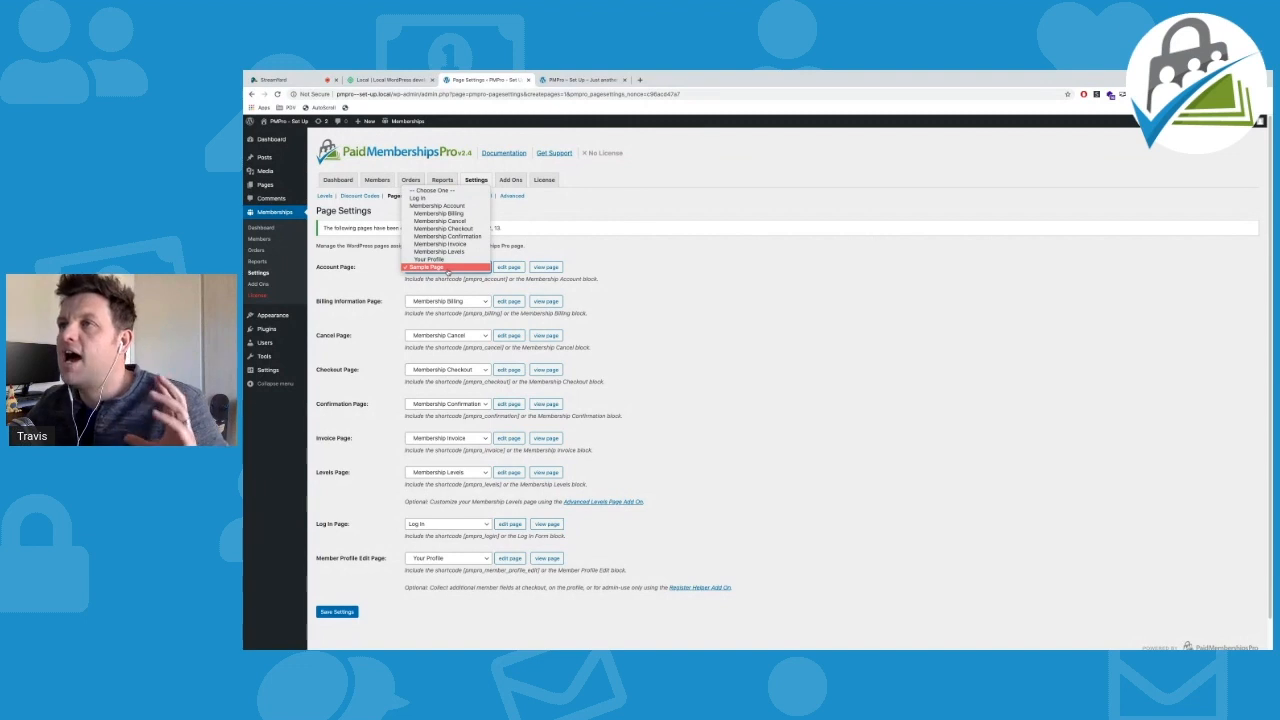
click(452, 205)
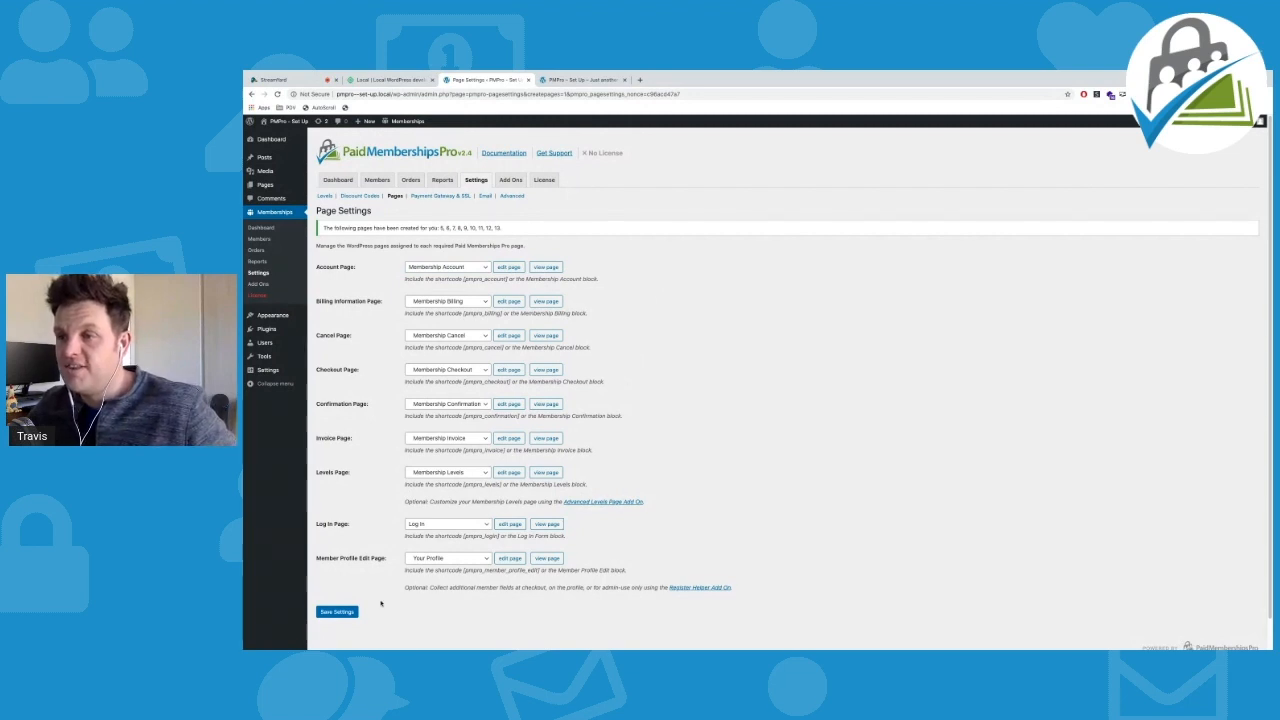
click(350, 612)
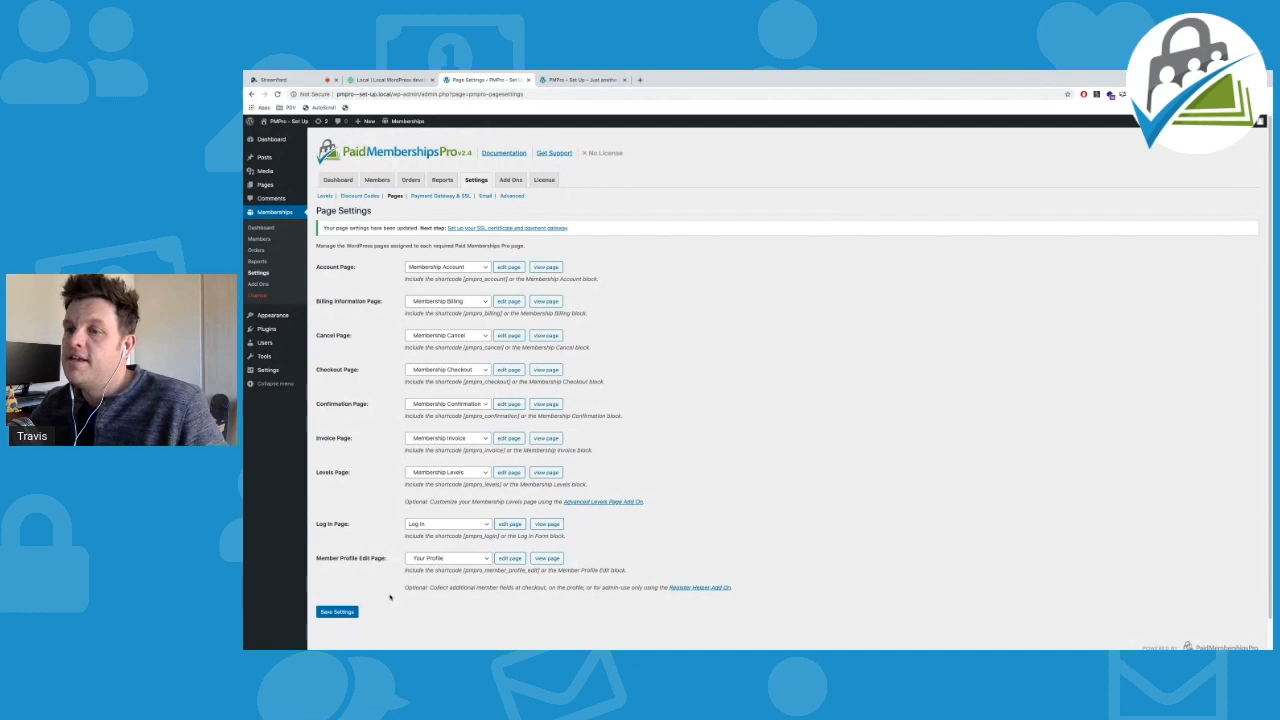
Save the page settings and move on to the Payment Gateway & SSL settings
click(337, 612)
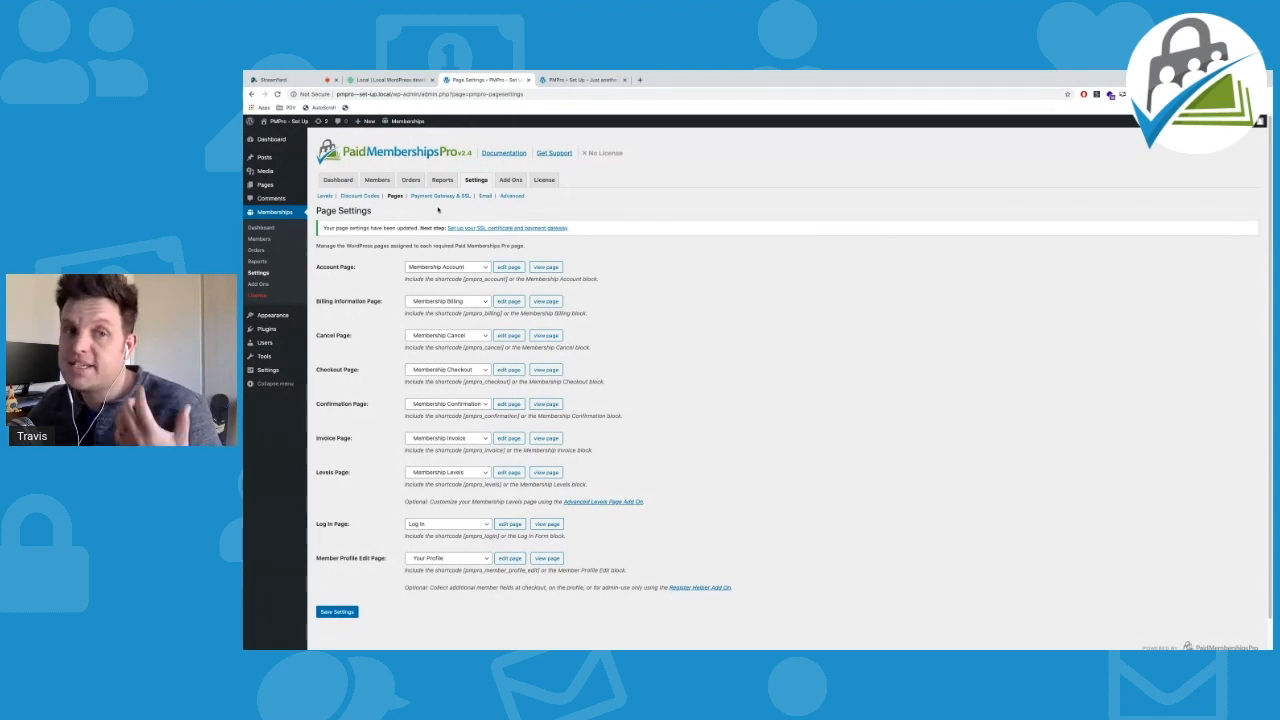
click(441, 197)
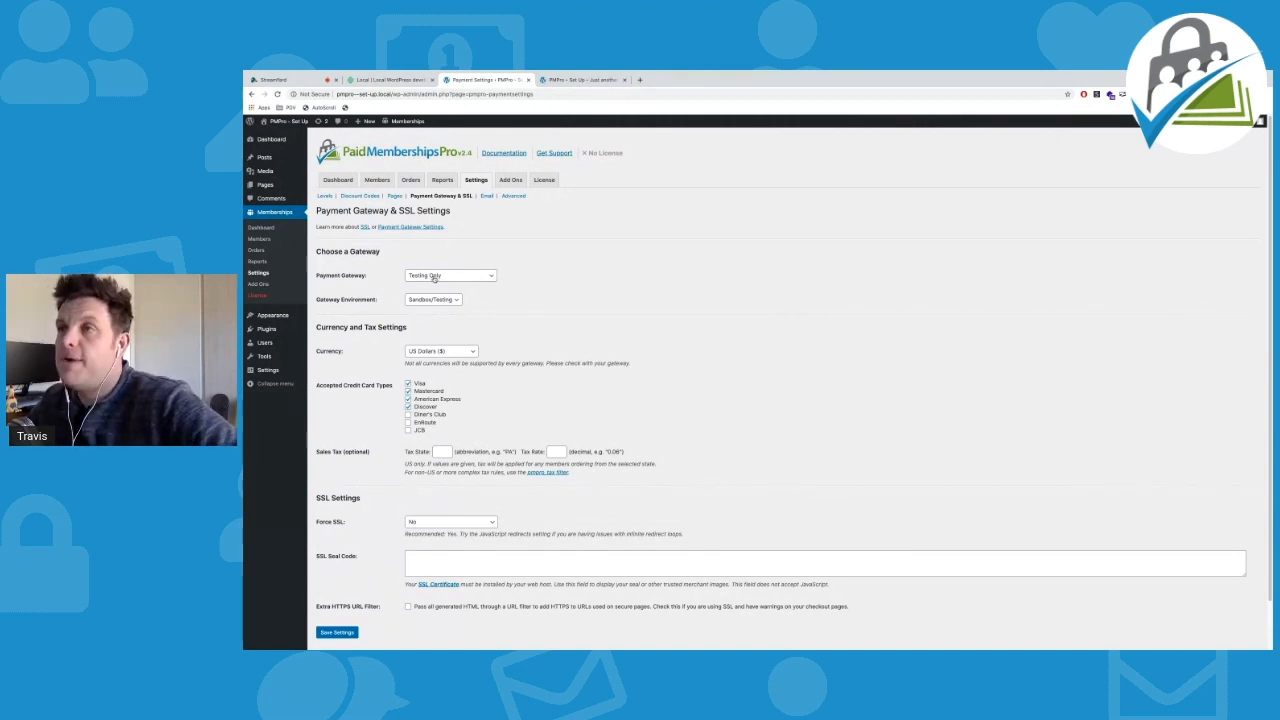
Set the payment gateway to Stripe in Sandbox/Testing, leaving the Publishable and Secret Key fields empty
click(471, 276)
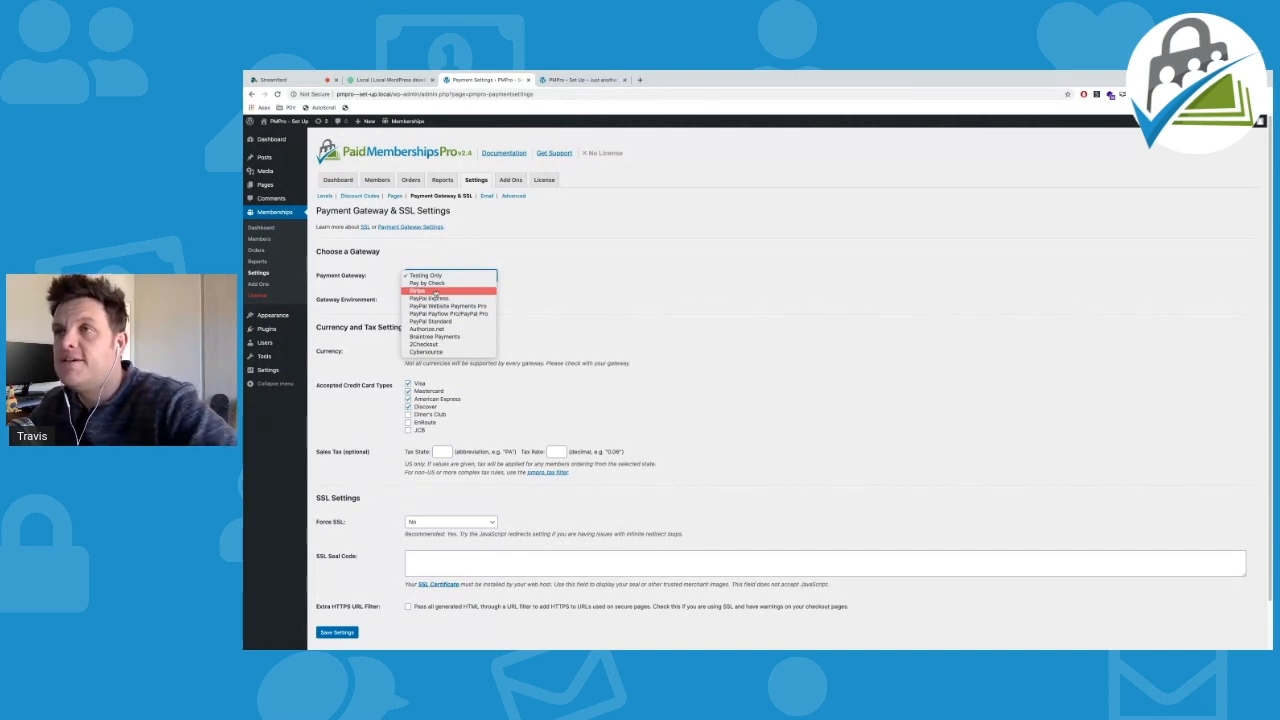
click(435, 291)
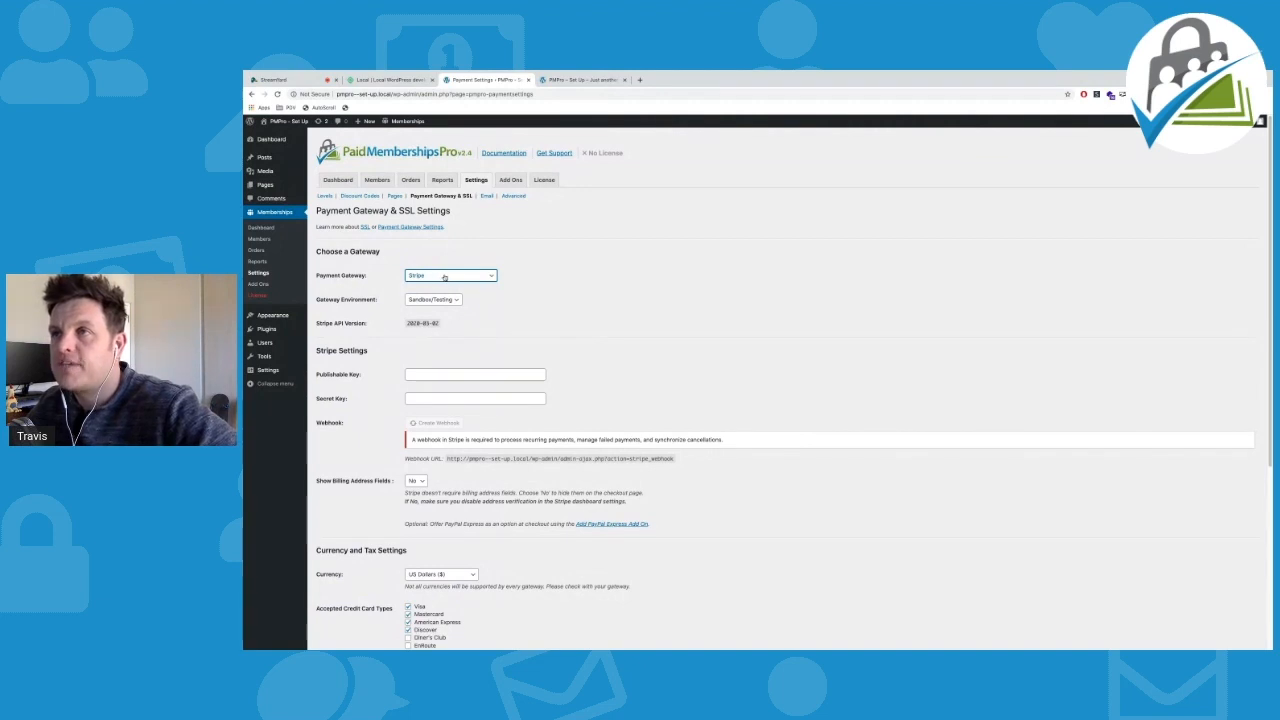
click(435, 277)
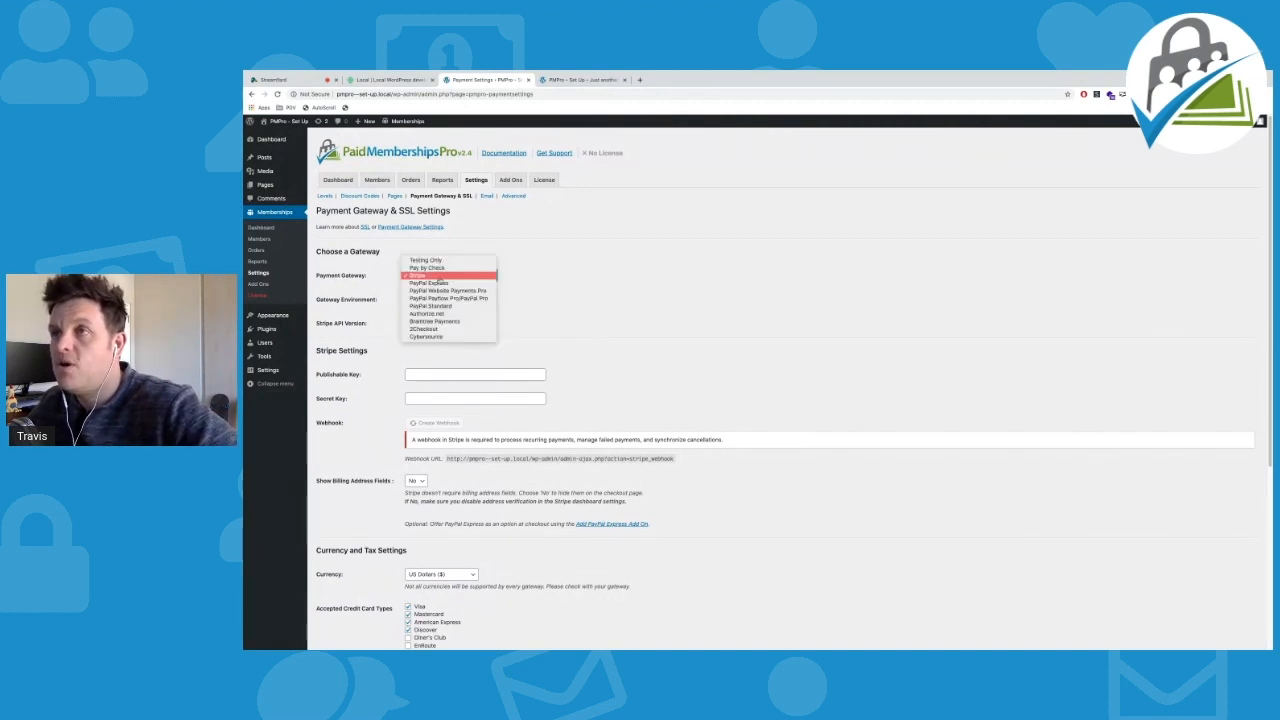
click(435, 283)
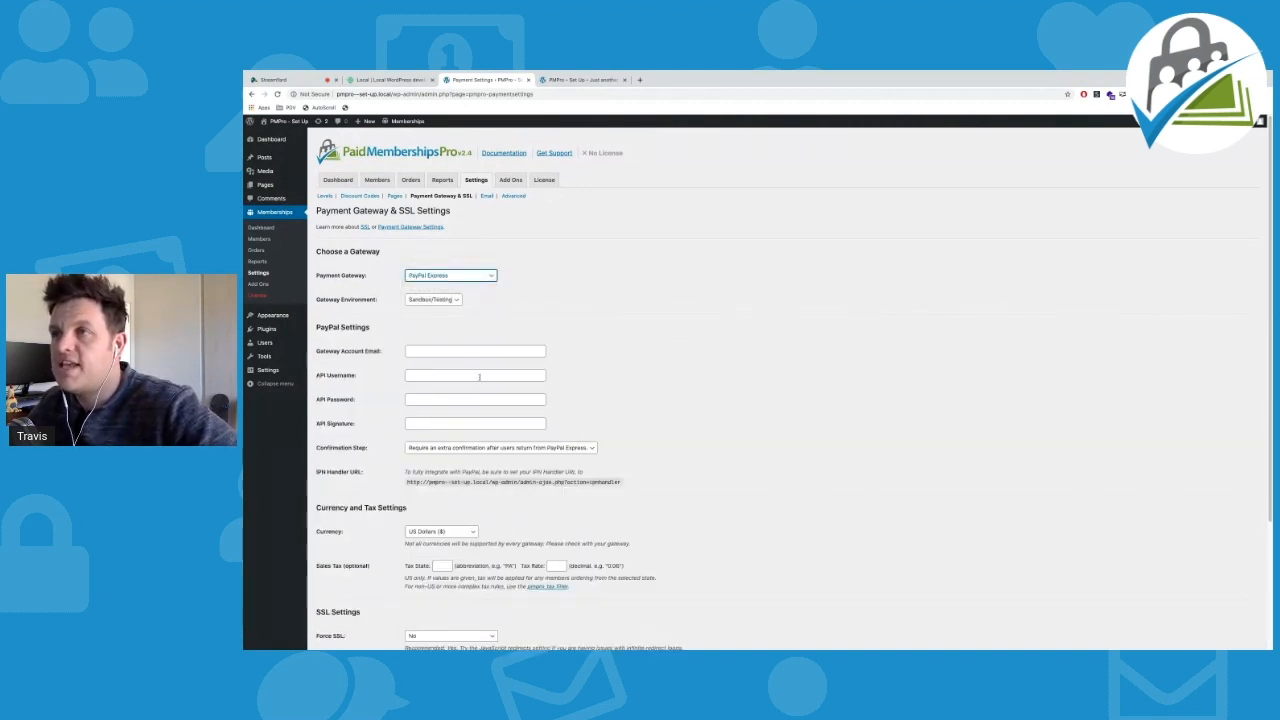
click(460, 276)
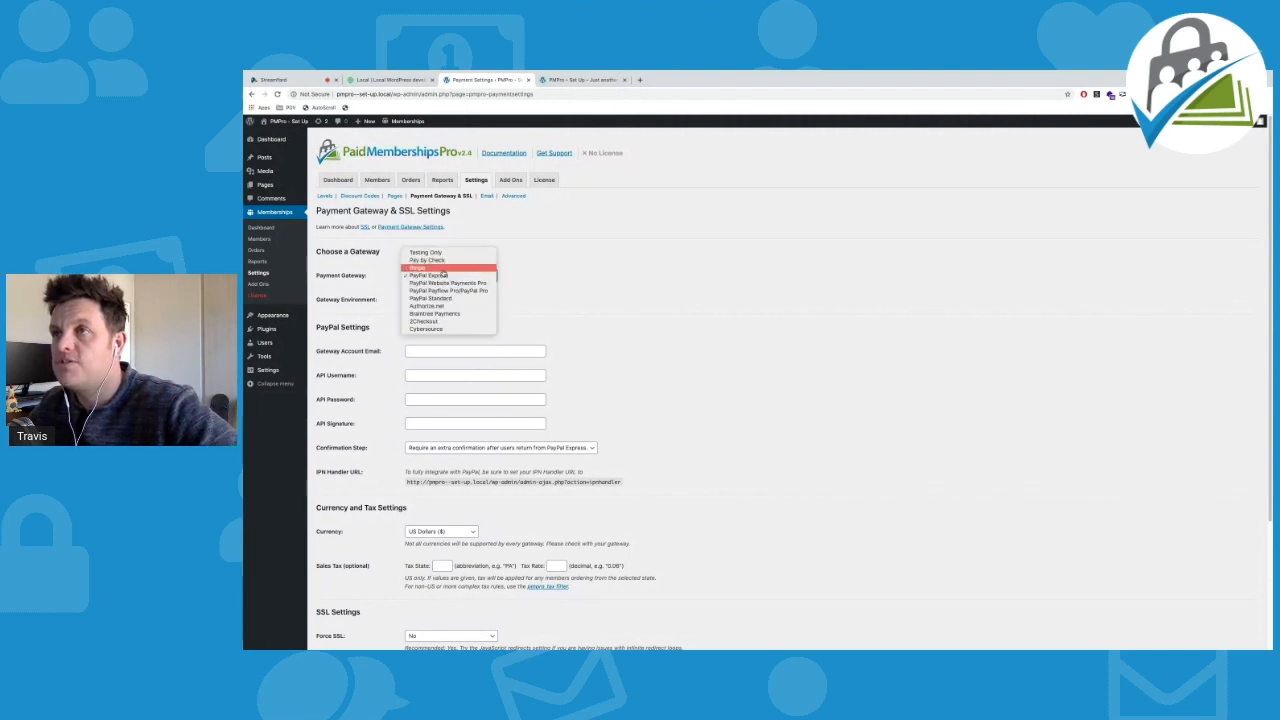
click(445, 267)
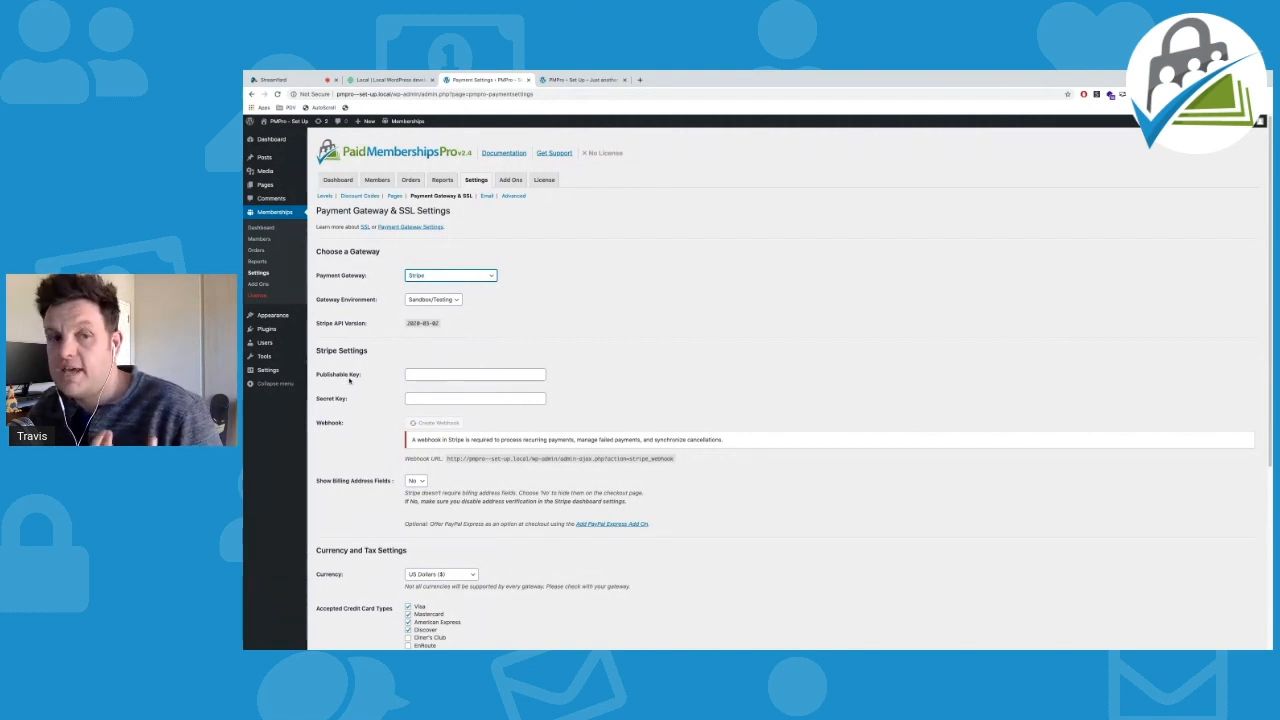
click(430, 397)
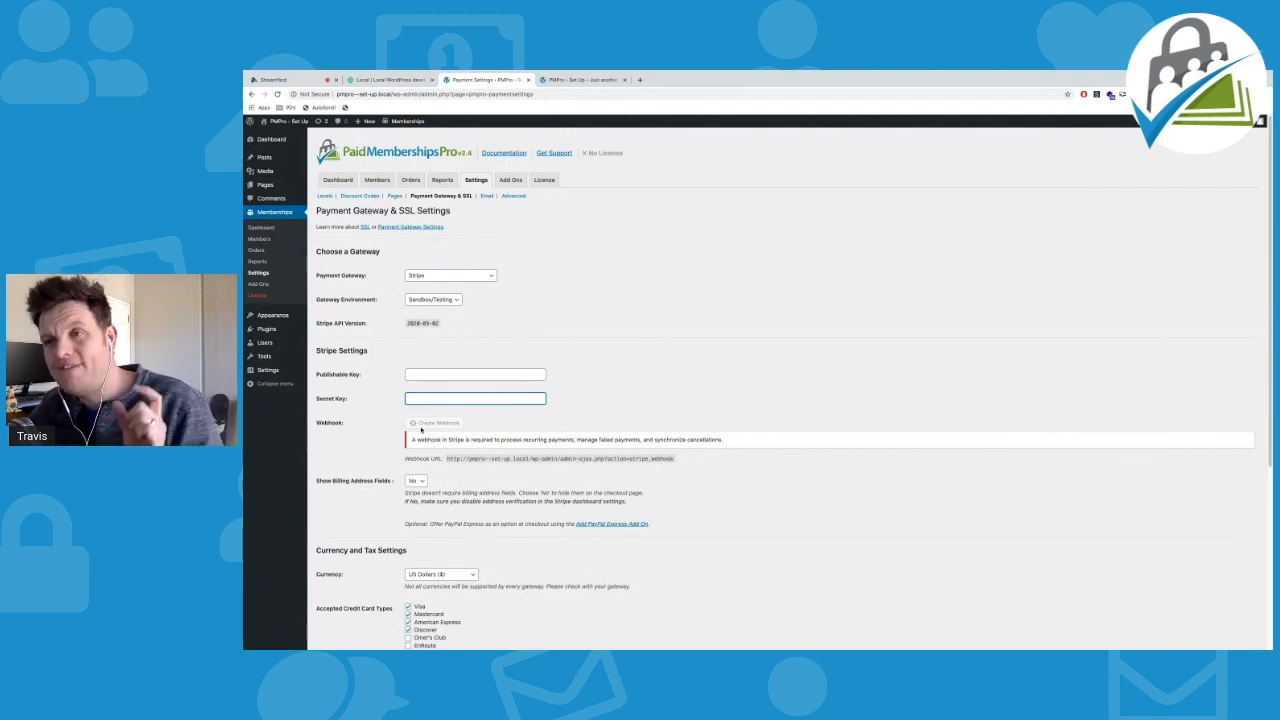
Load paidmembershipspro.com in a new tab and browse its Stripe gateway documentation
click(640, 79)
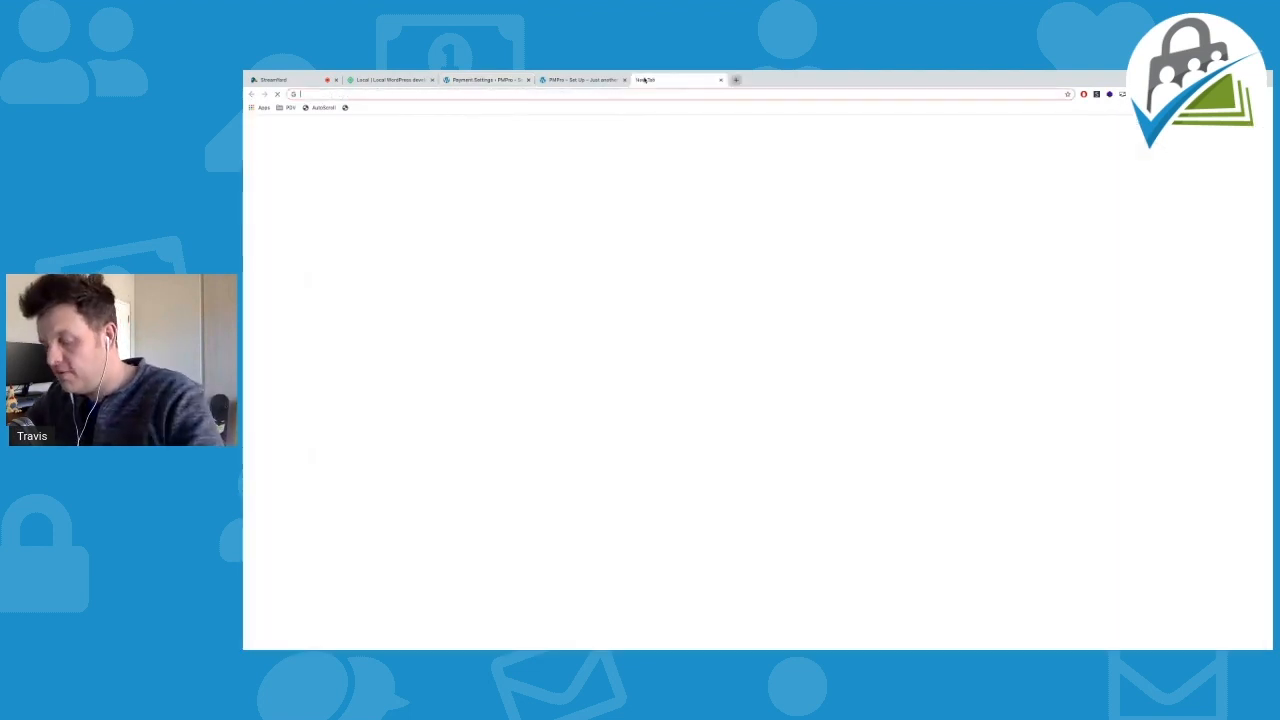
text(paidmembershipspro.com)
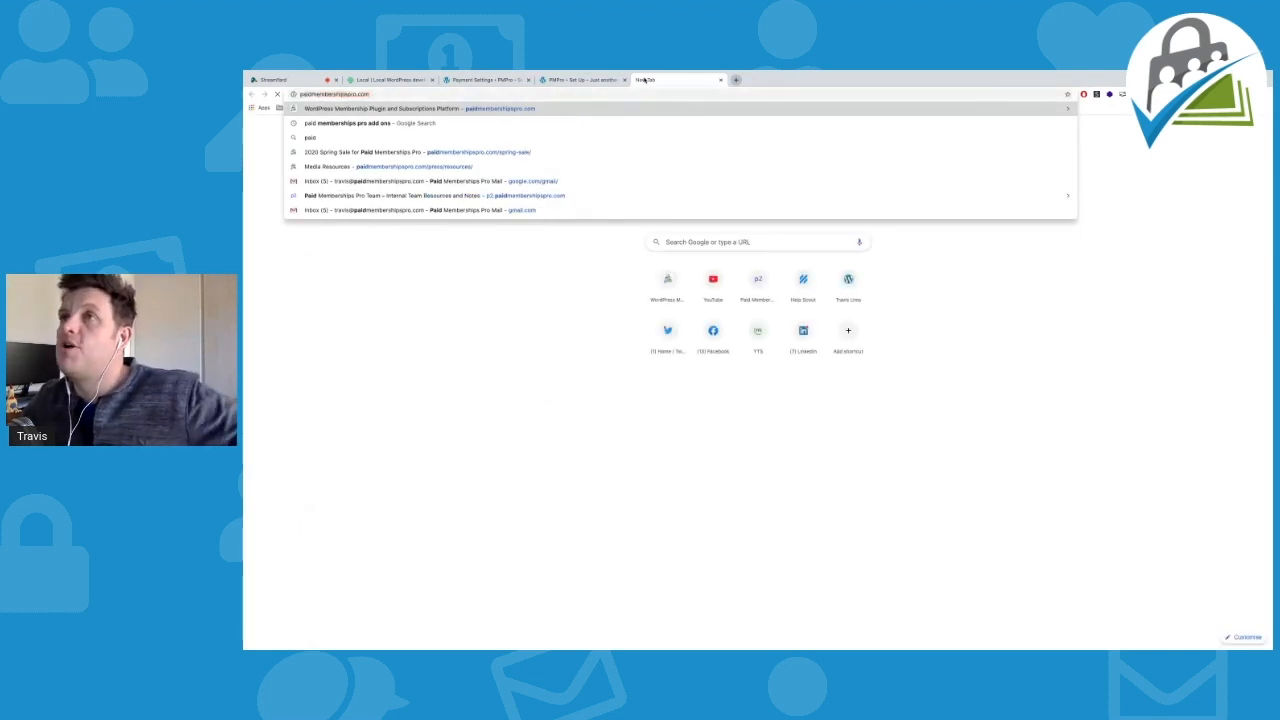
key(Return)
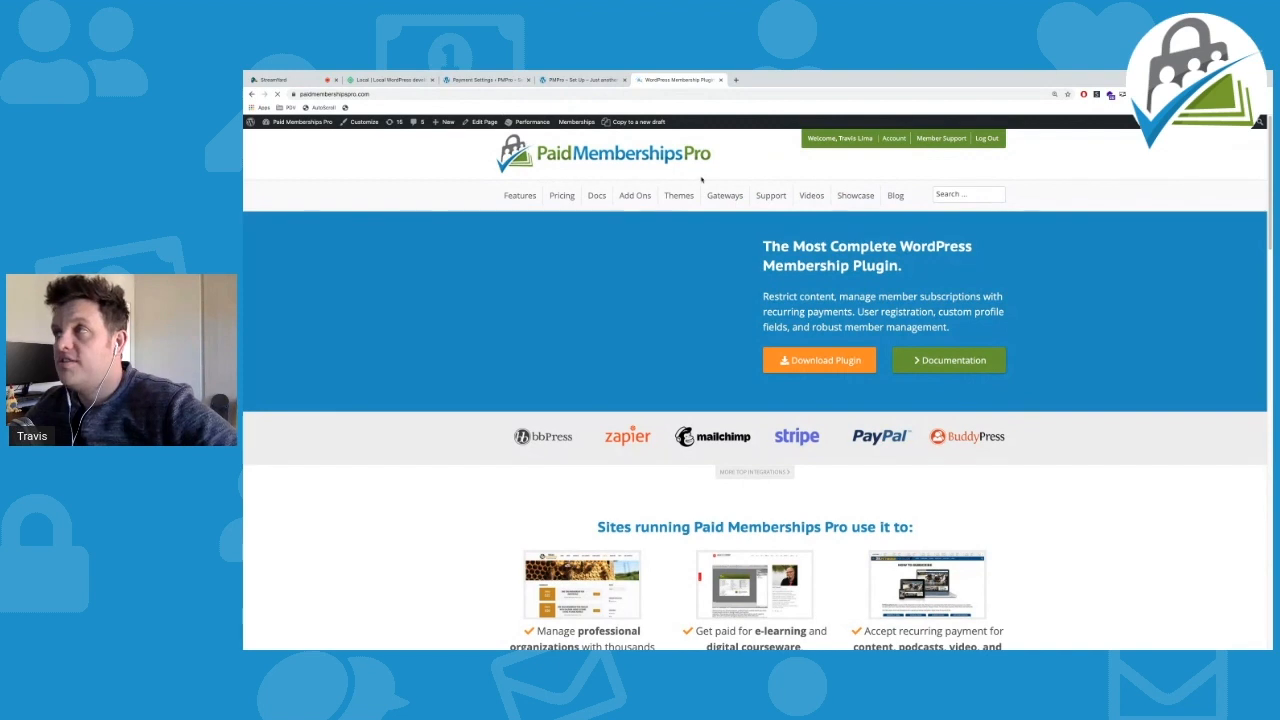
mouse_move(728, 197)
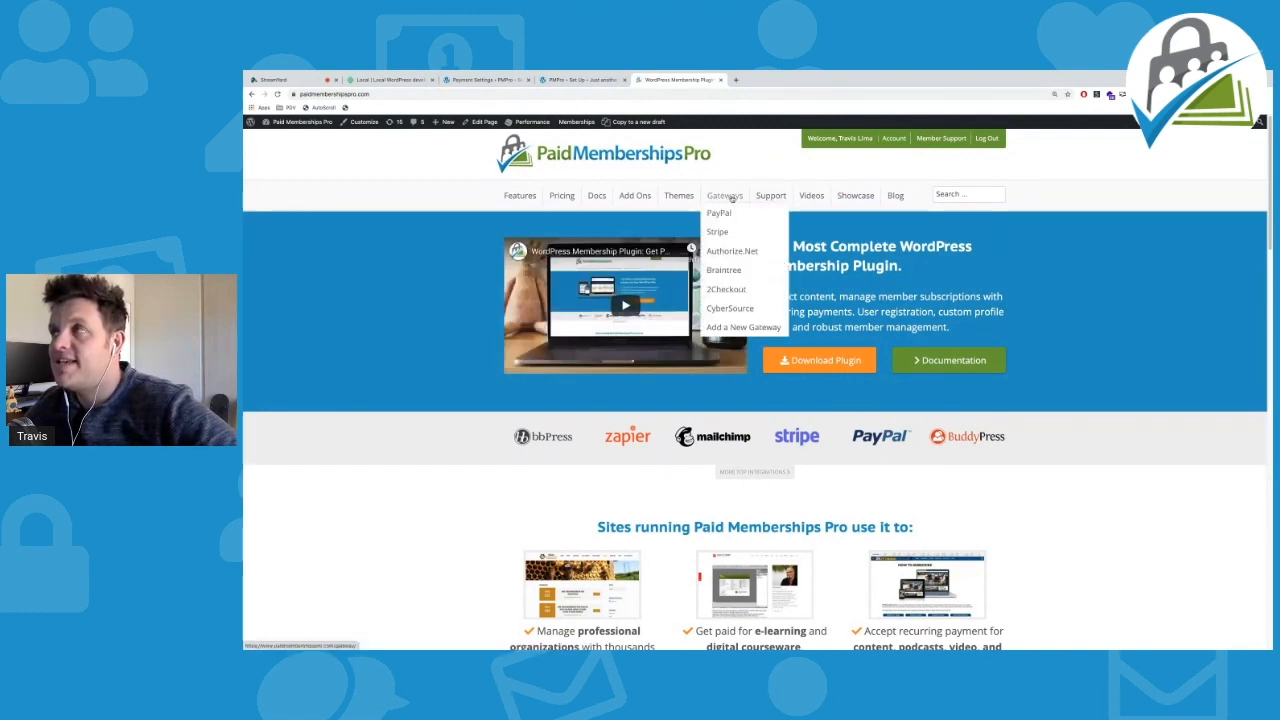
click(720, 231)
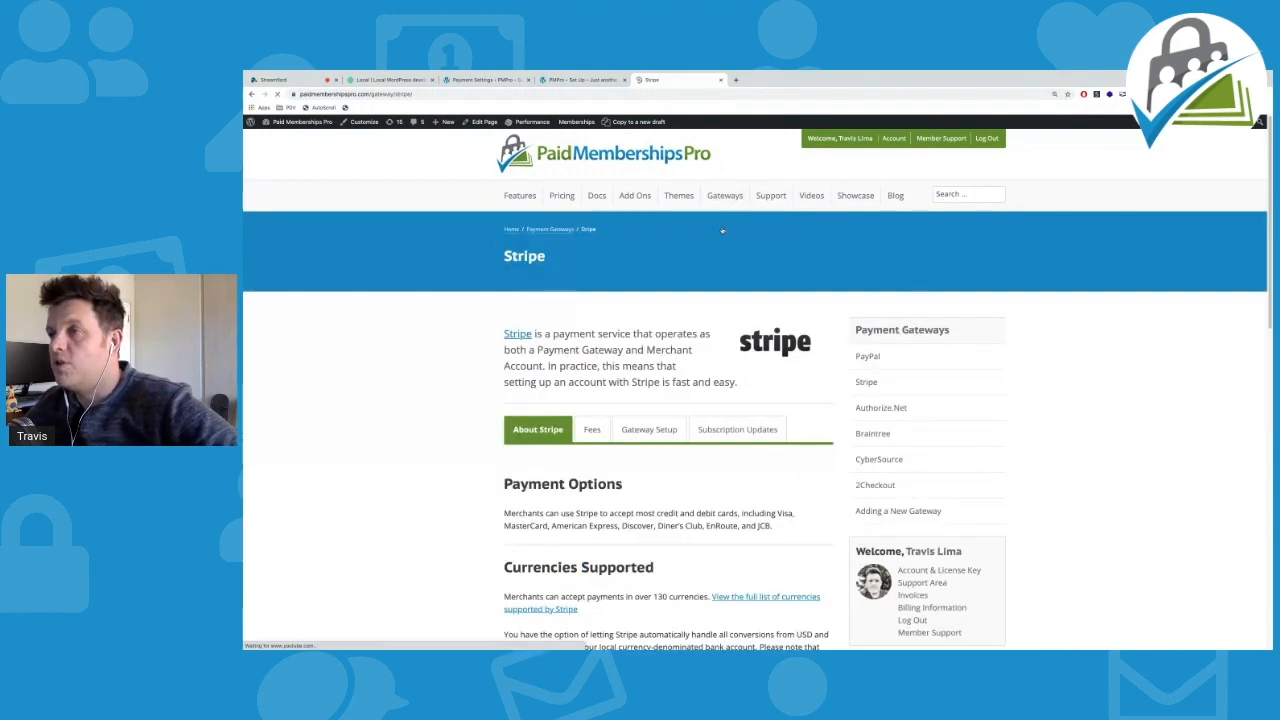
scroll(410, 277, down, 2)
scroll(410, 281, down, 8)
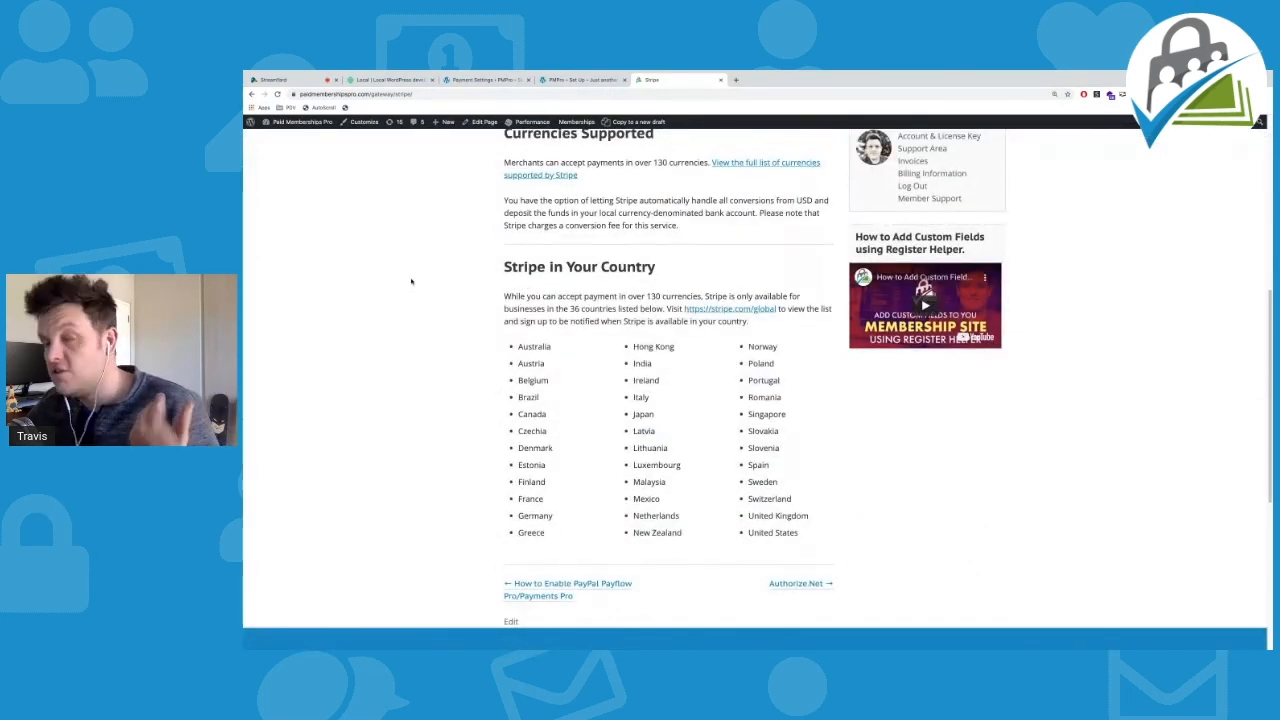
scroll(410, 281, down, 1)
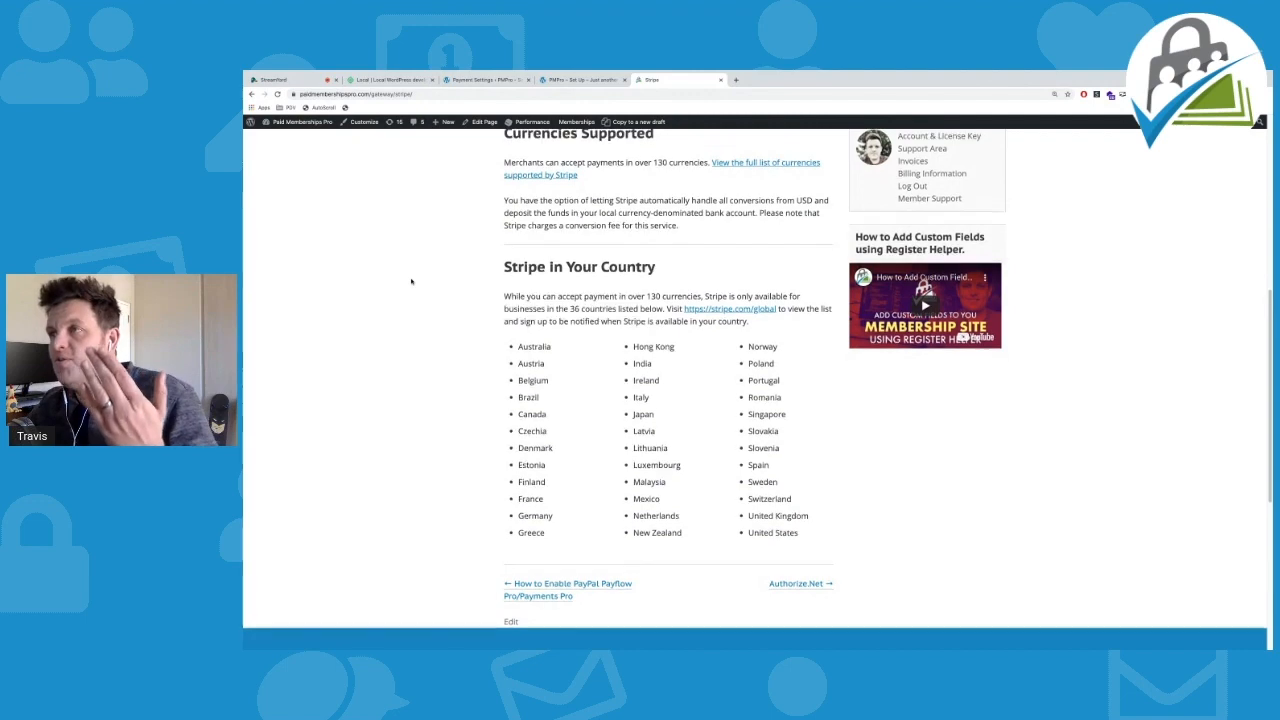
scroll(410, 281, up, 5)
scroll(620, 259, up, 1)
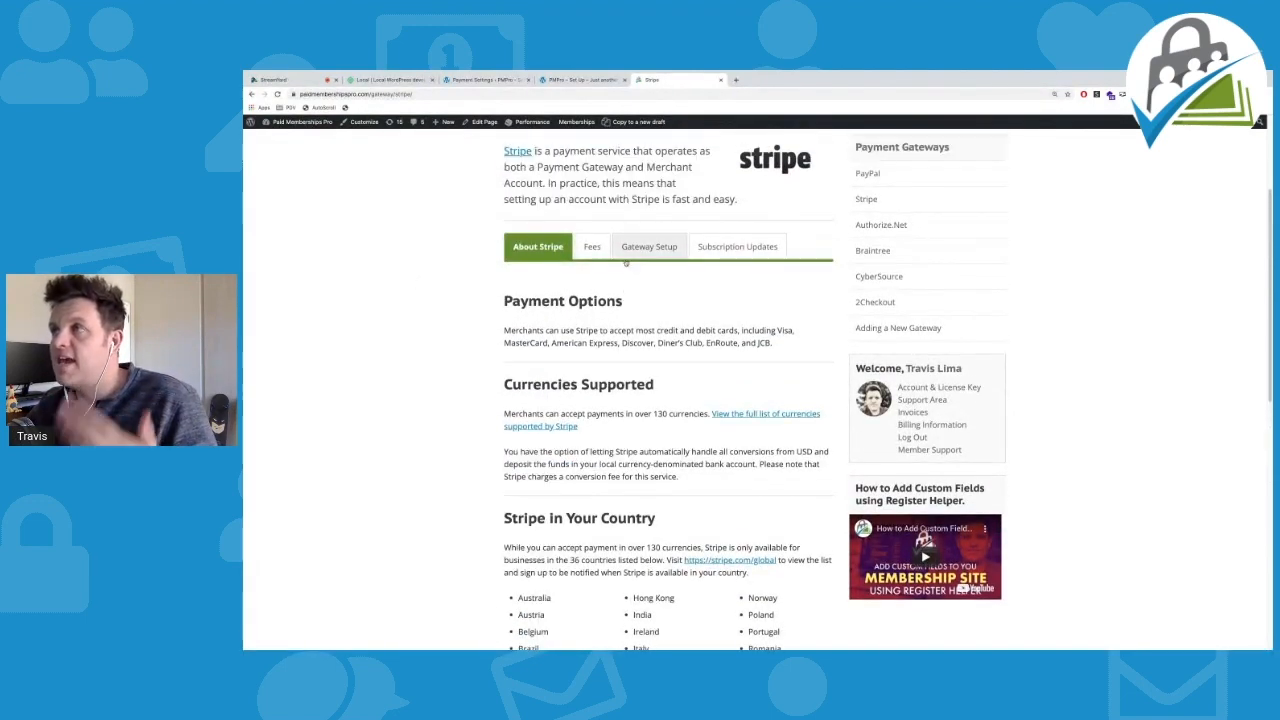
Read the Stripe Gateway Setup section on locating API keys, then switch back to the site's tab
click(648, 249)
scroll(660, 285, down, 10)
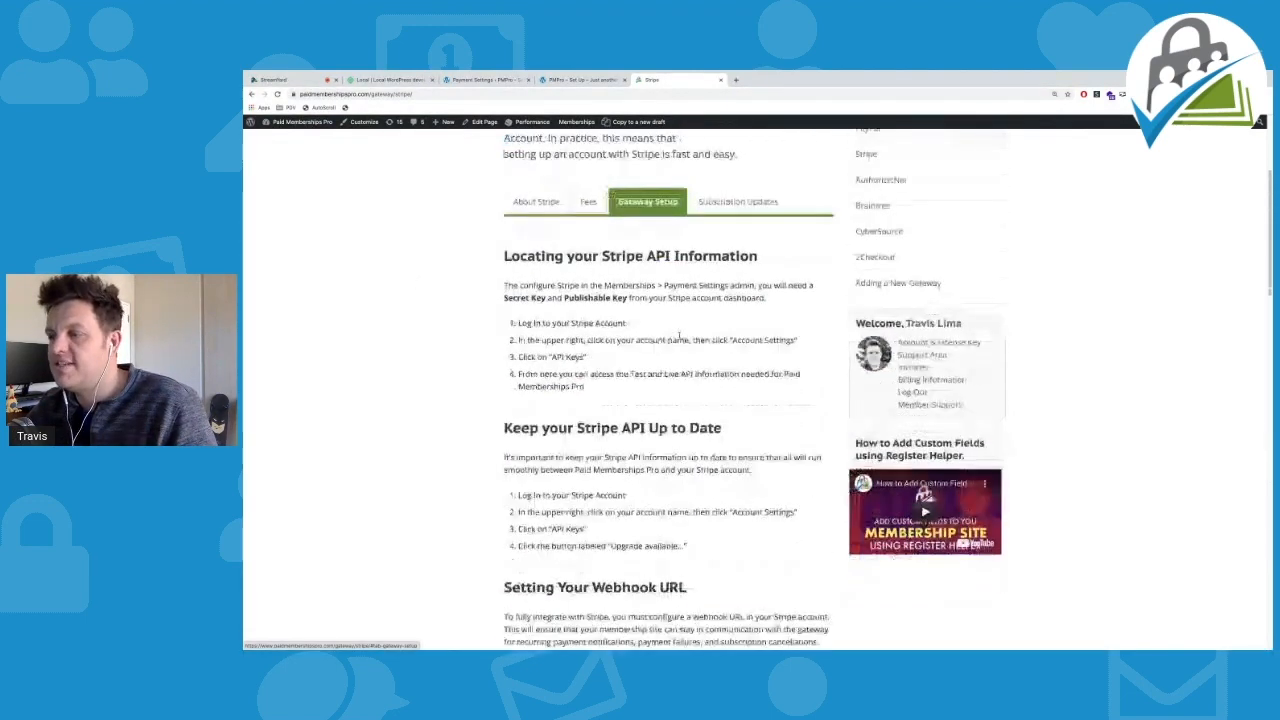
scroll(677, 329, down, 5)
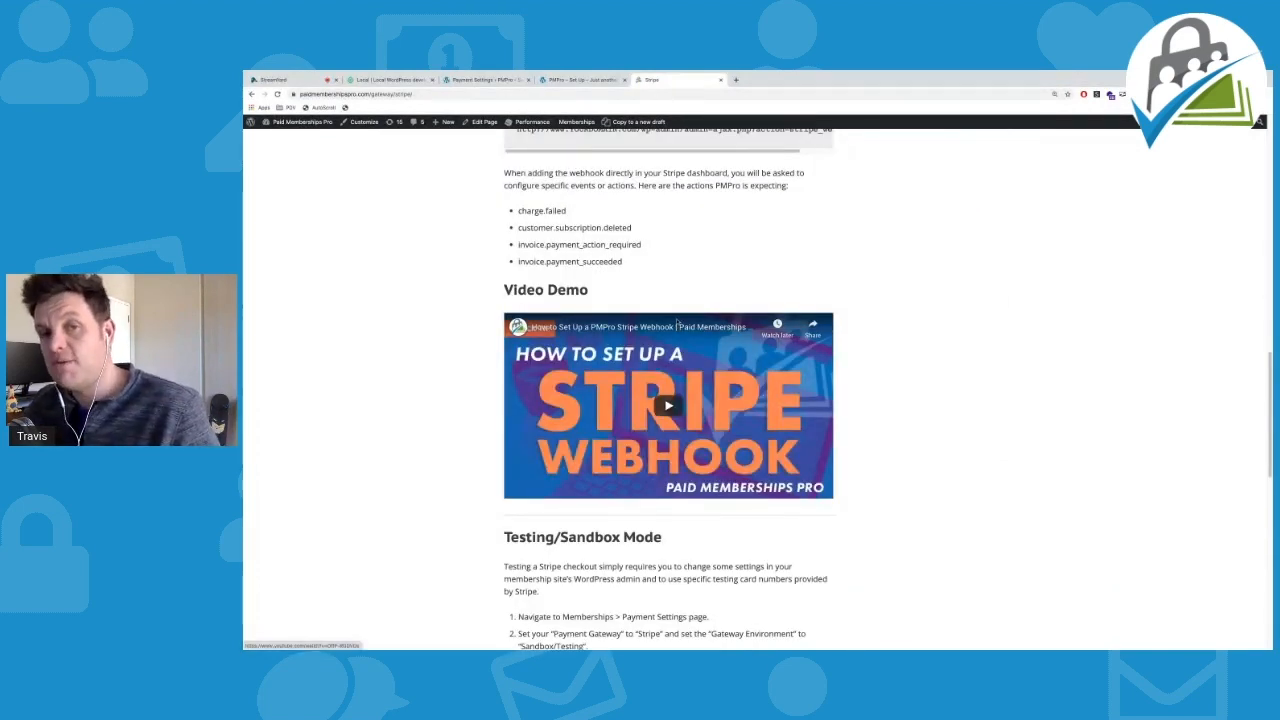
scroll(677, 329, down, 4)
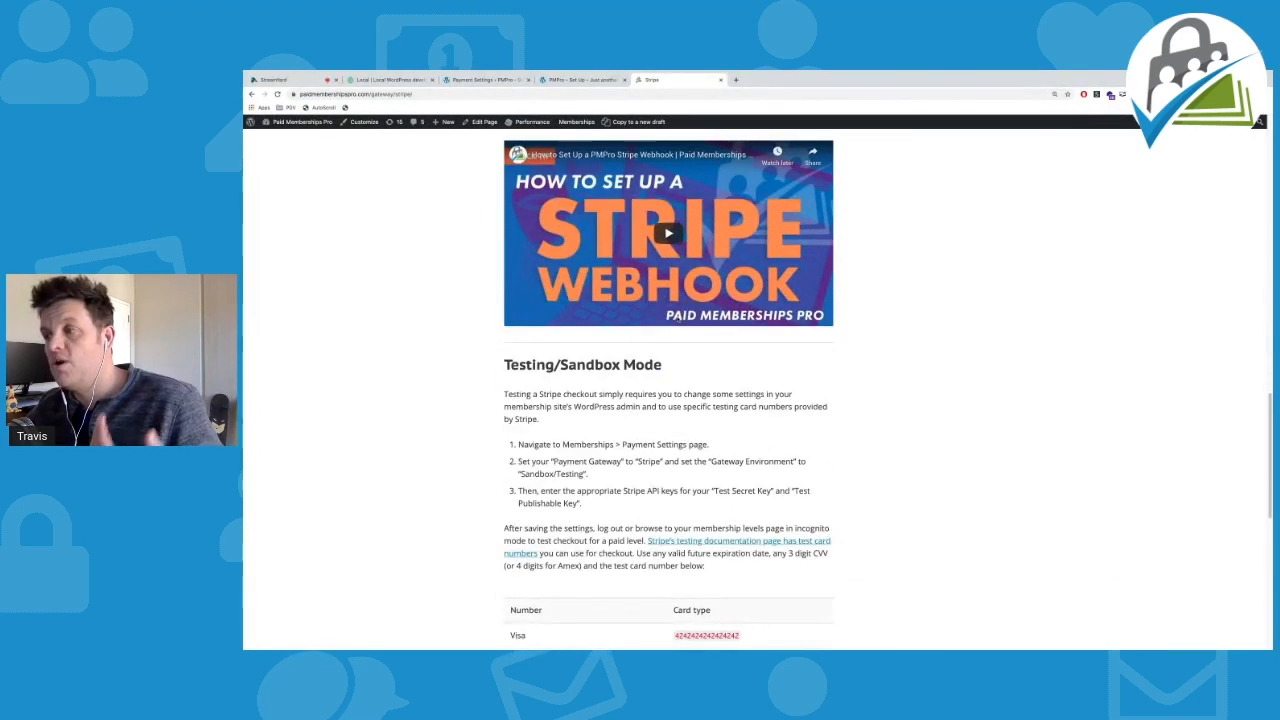
scroll(678, 320, down, 3)
scroll(678, 318, down, 1)
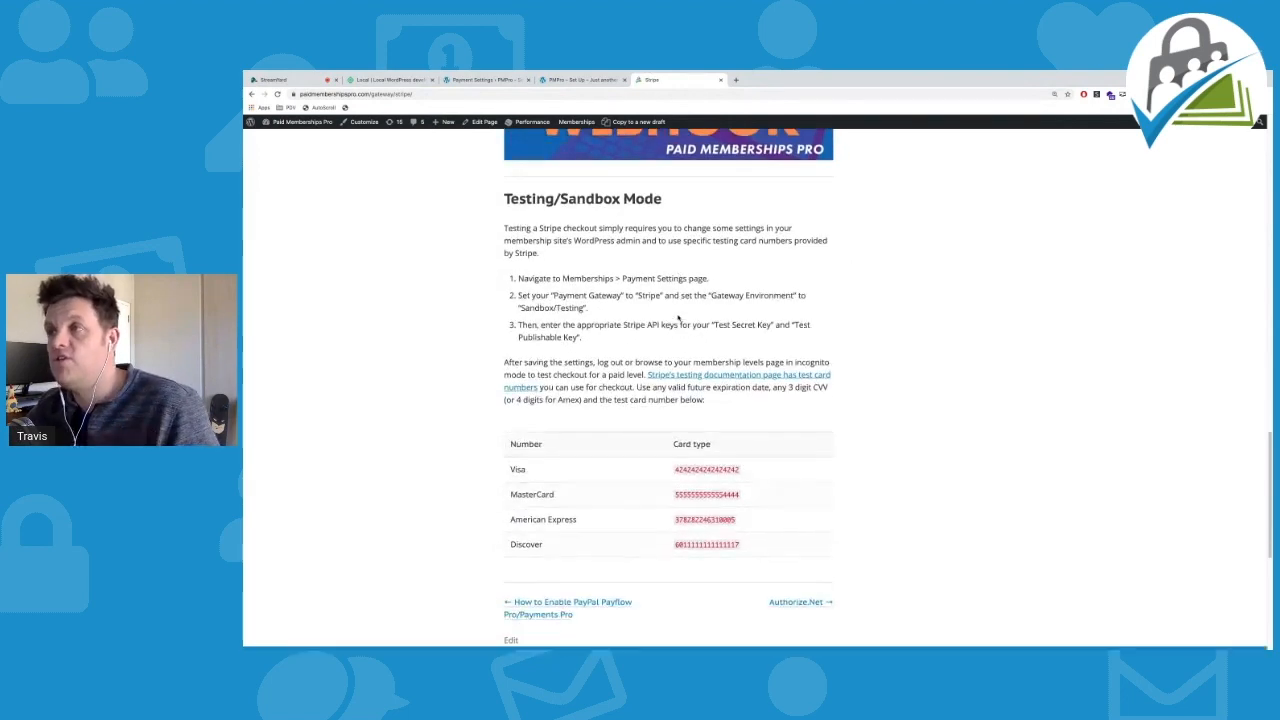
scroll(678, 320, up, 20)
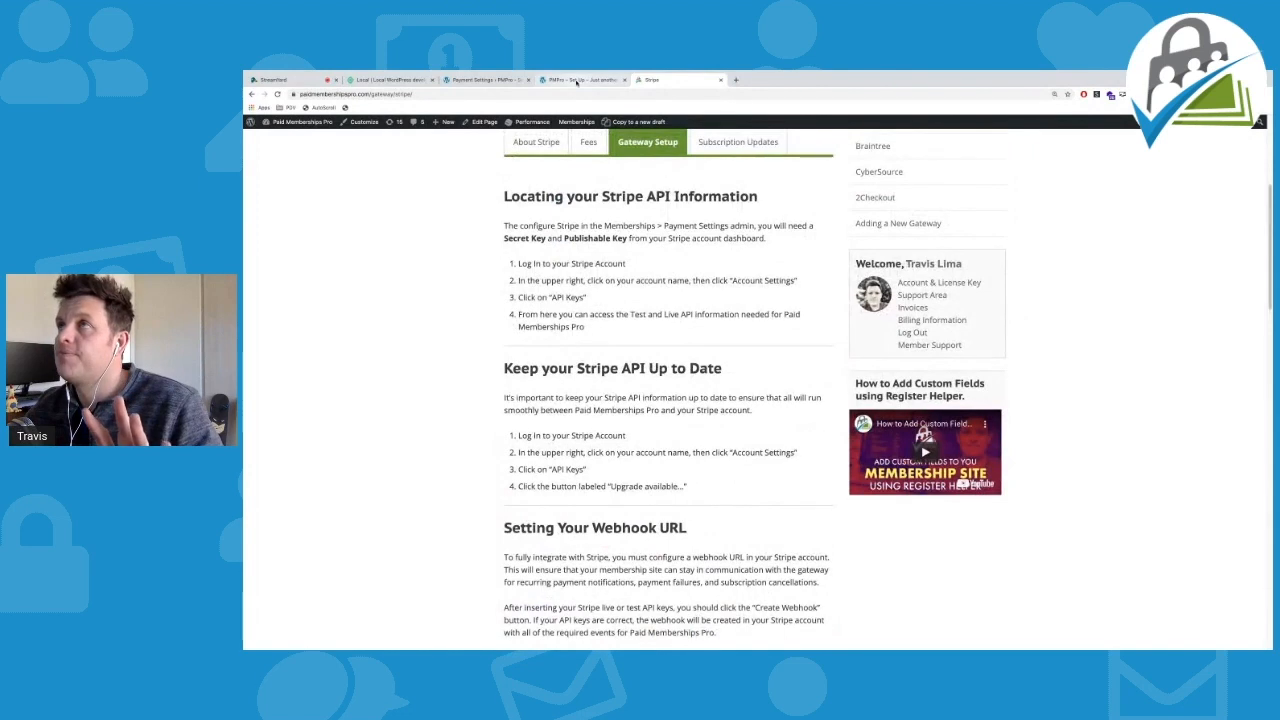
click(578, 79)
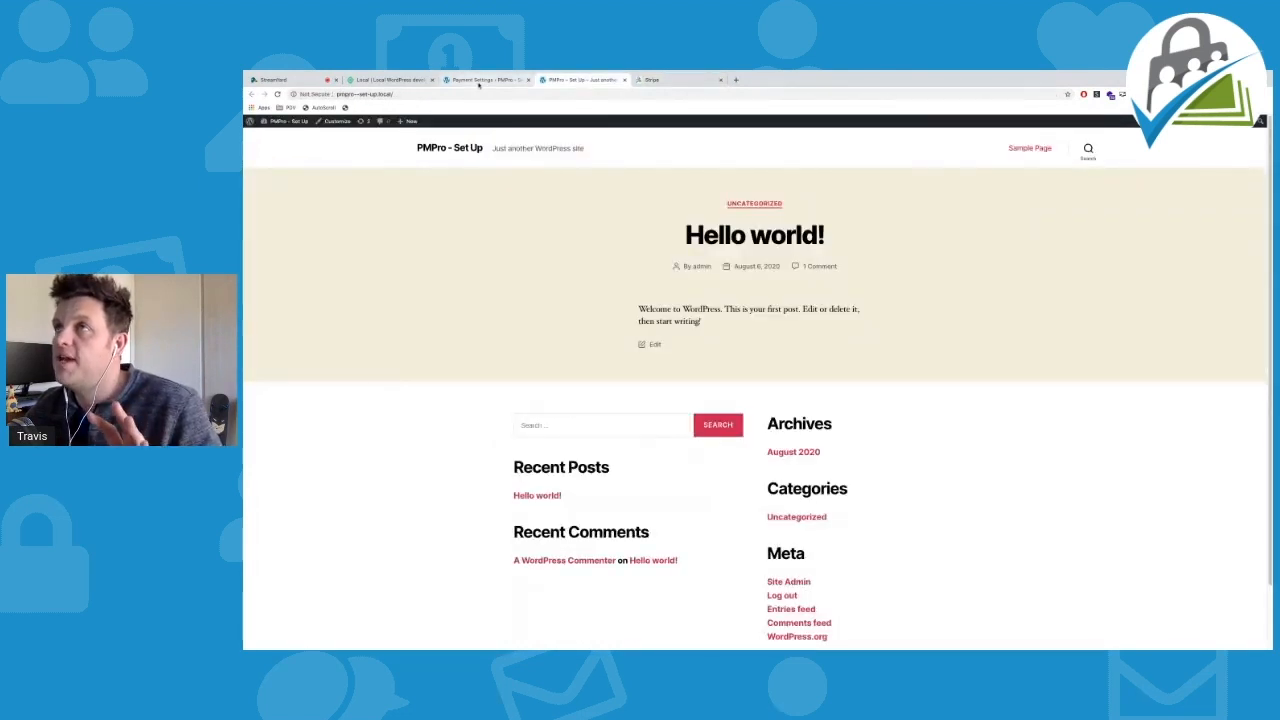
Return to the payment settings and change the gateway to PayPal Express
click(478, 84)
click(698, 286)
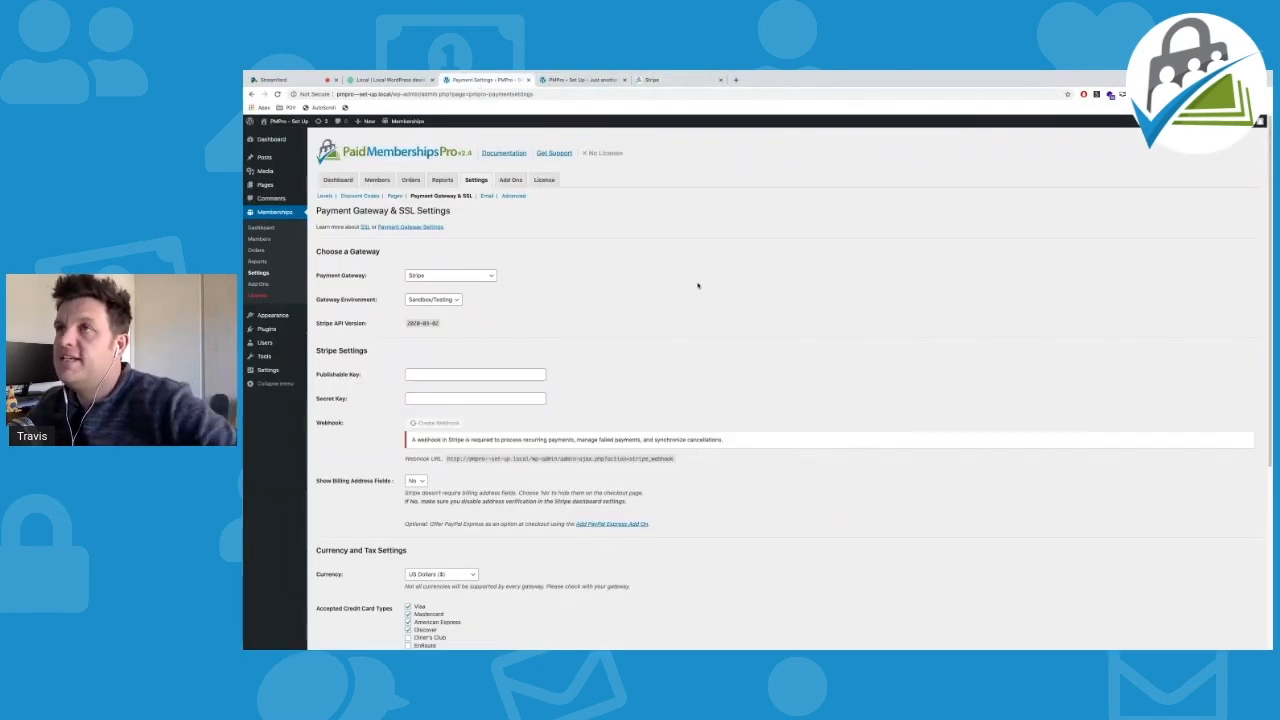
click(467, 280)
click(463, 289)
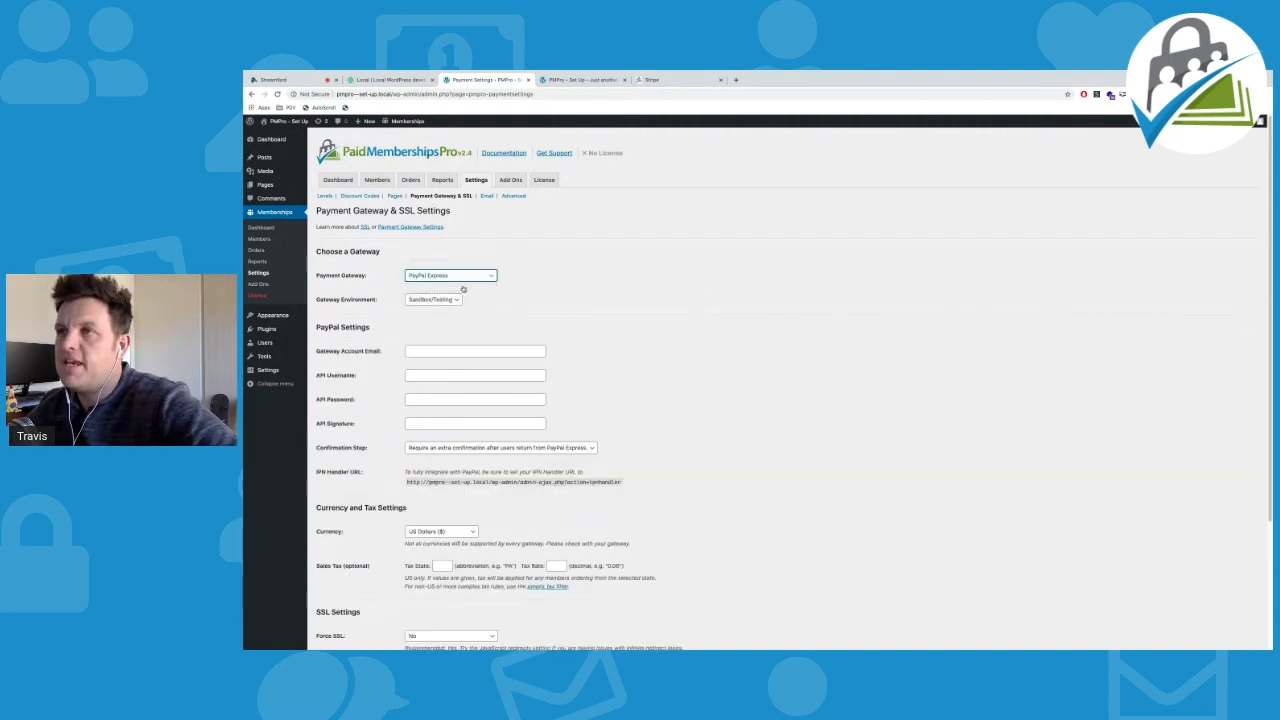
Step through the empty PayPal email and API credential fields, keeping Sandbox/Testing as the environment
scroll(534, 317, down, 1)
click(434, 338)
click(431, 365)
key(Tab)
key(Tab)
key(shift+Tab)
click(432, 362)
click(427, 337)
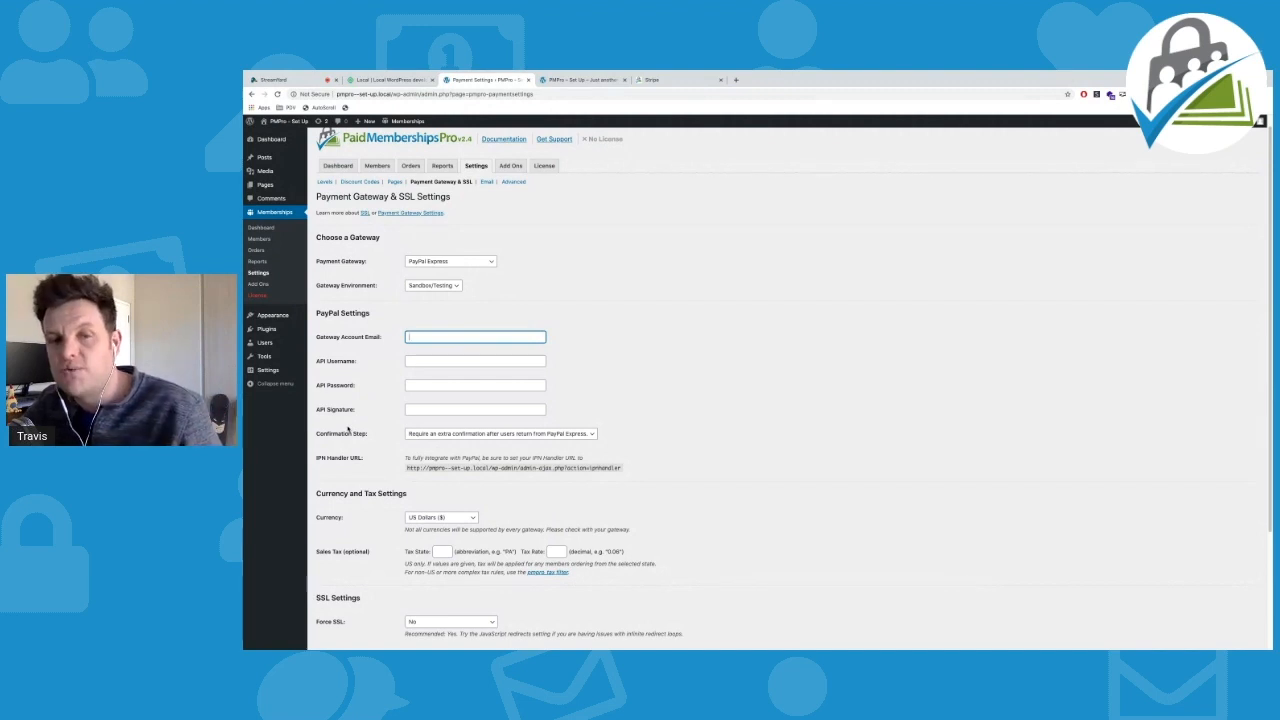
scroll(352, 425, up, 1)
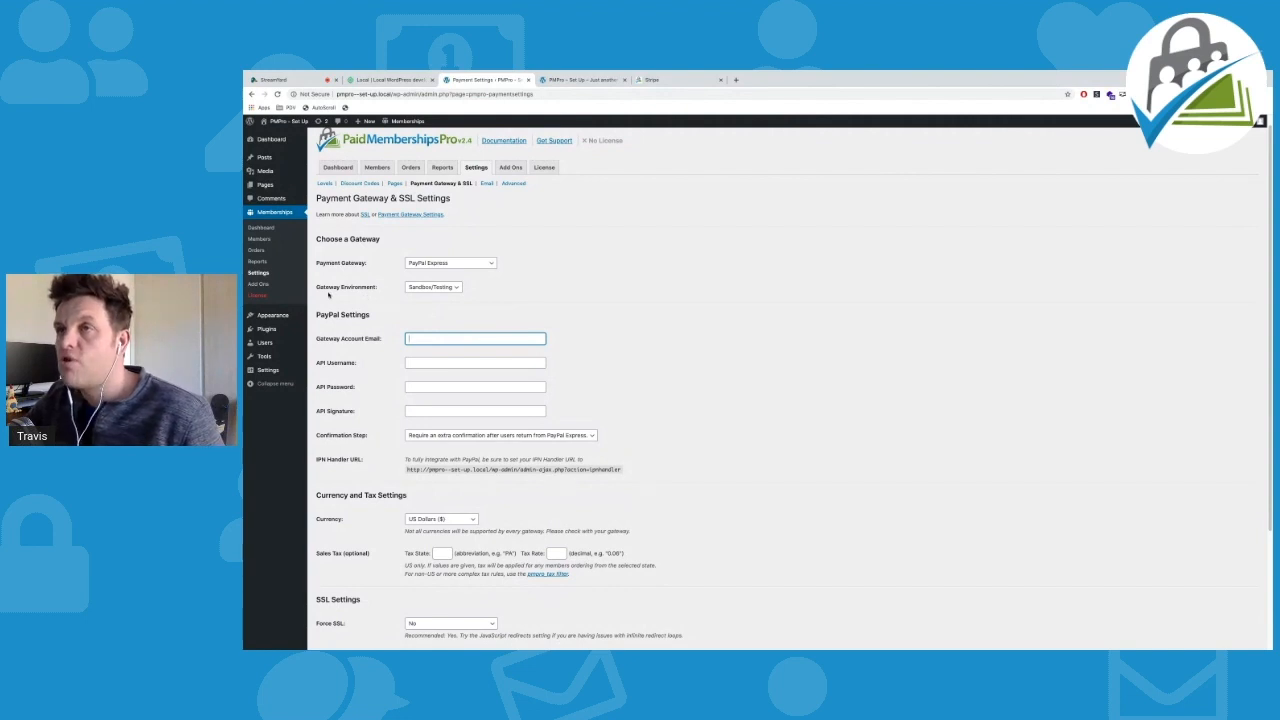
click(435, 288)
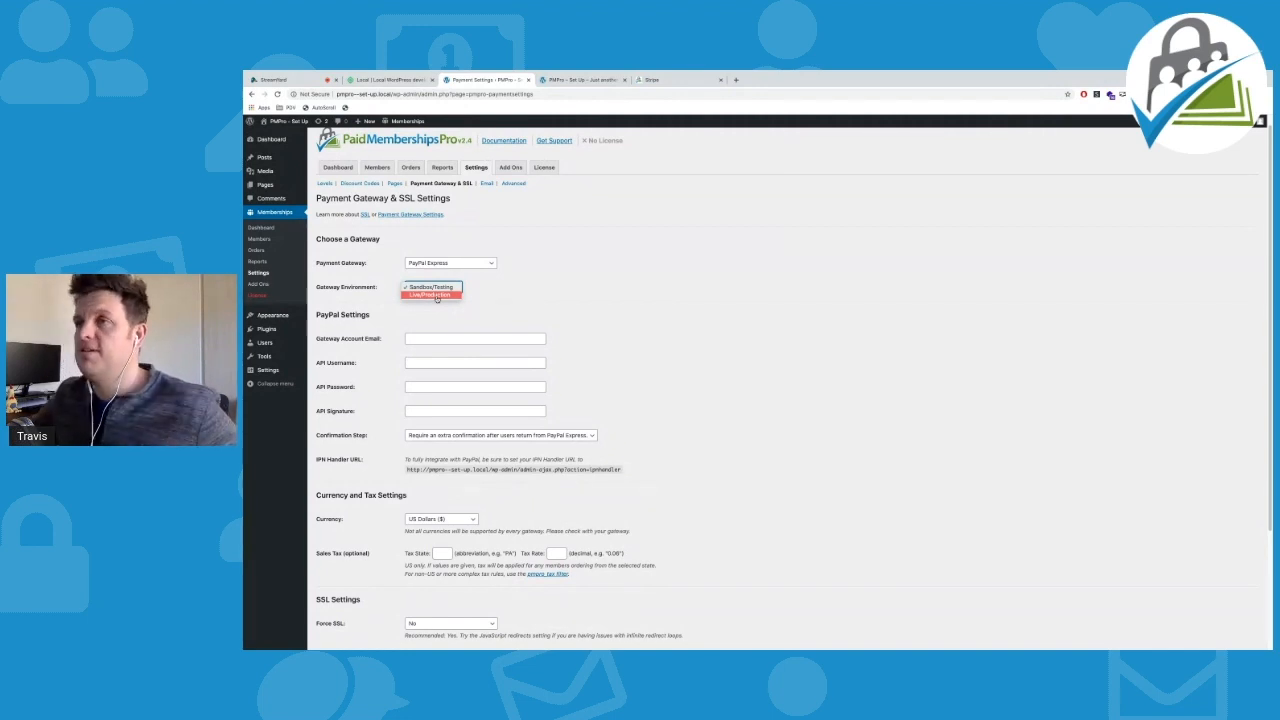
click(437, 288)
click(448, 265)
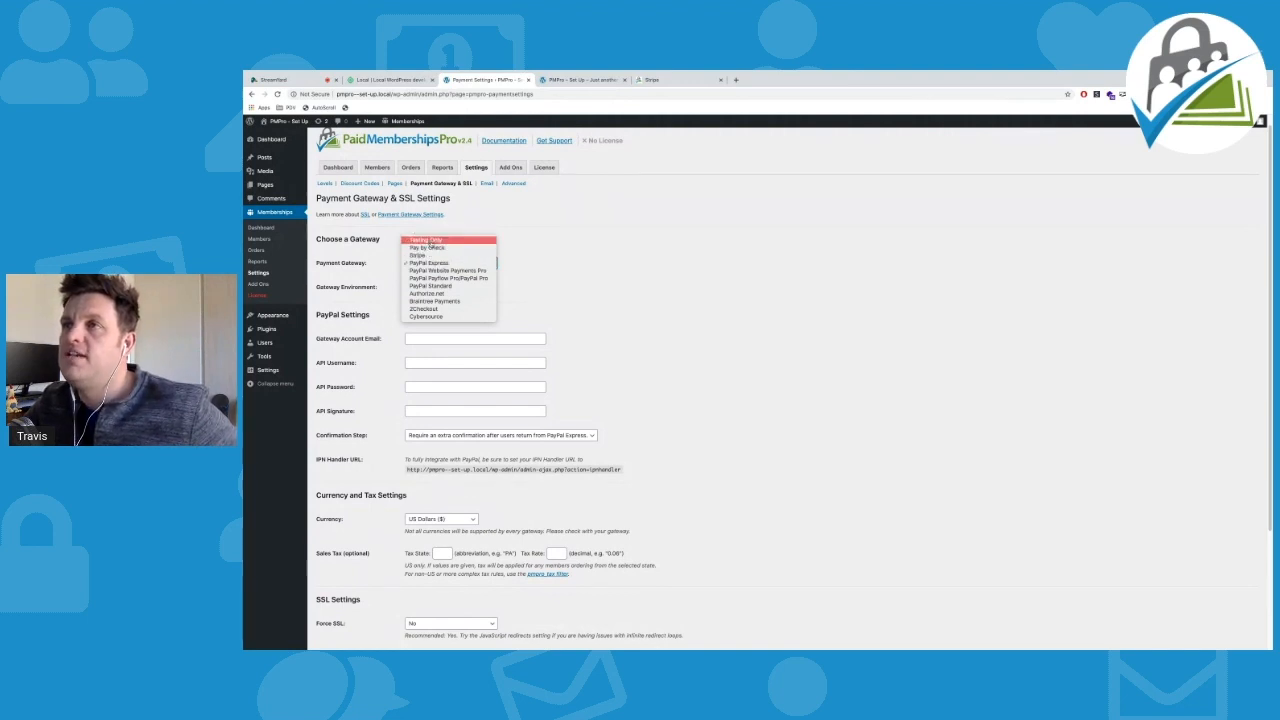
Switch the gateway to Testing Only, keep US Dollars as currency, and check the Tax State field
click(428, 241)
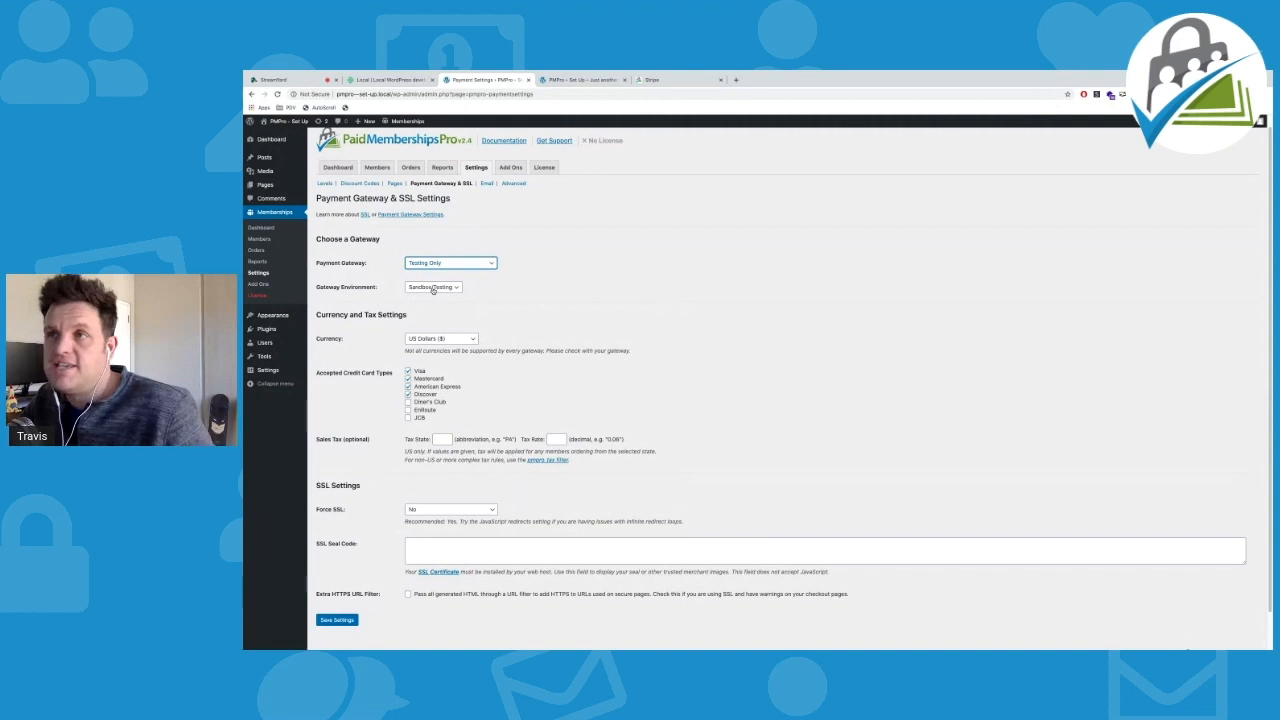
click(452, 341)
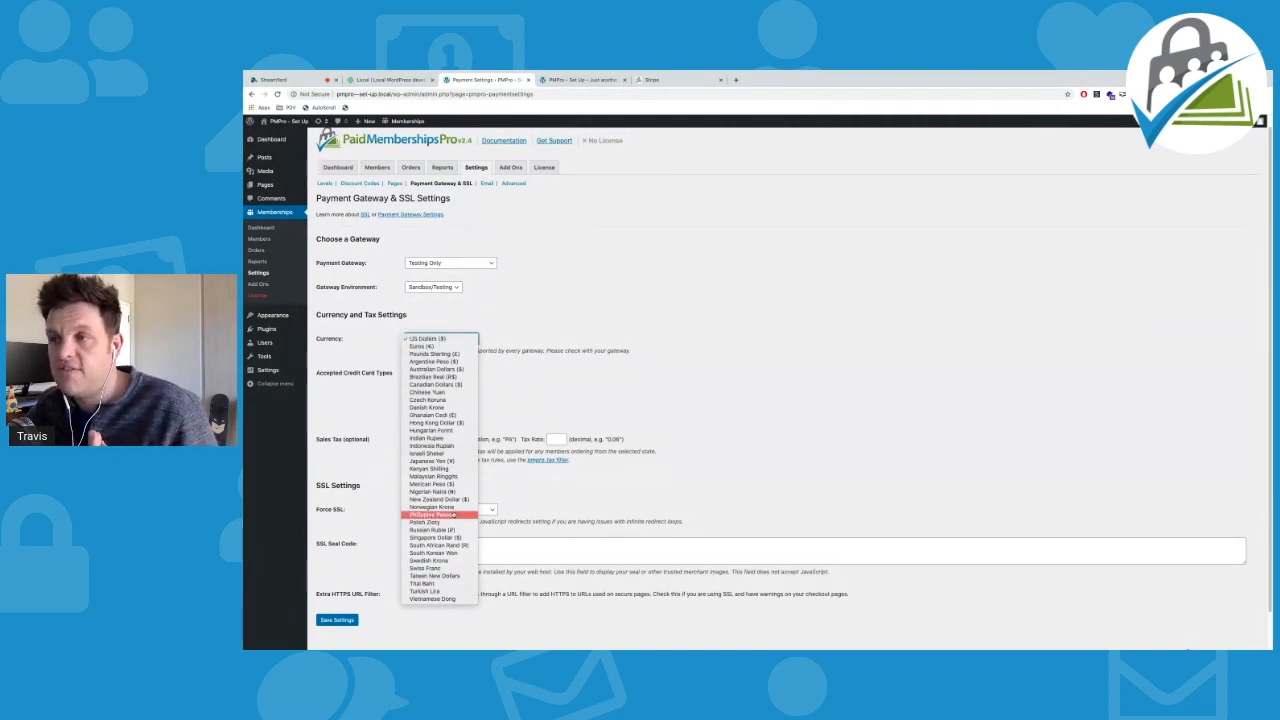
click(466, 323)
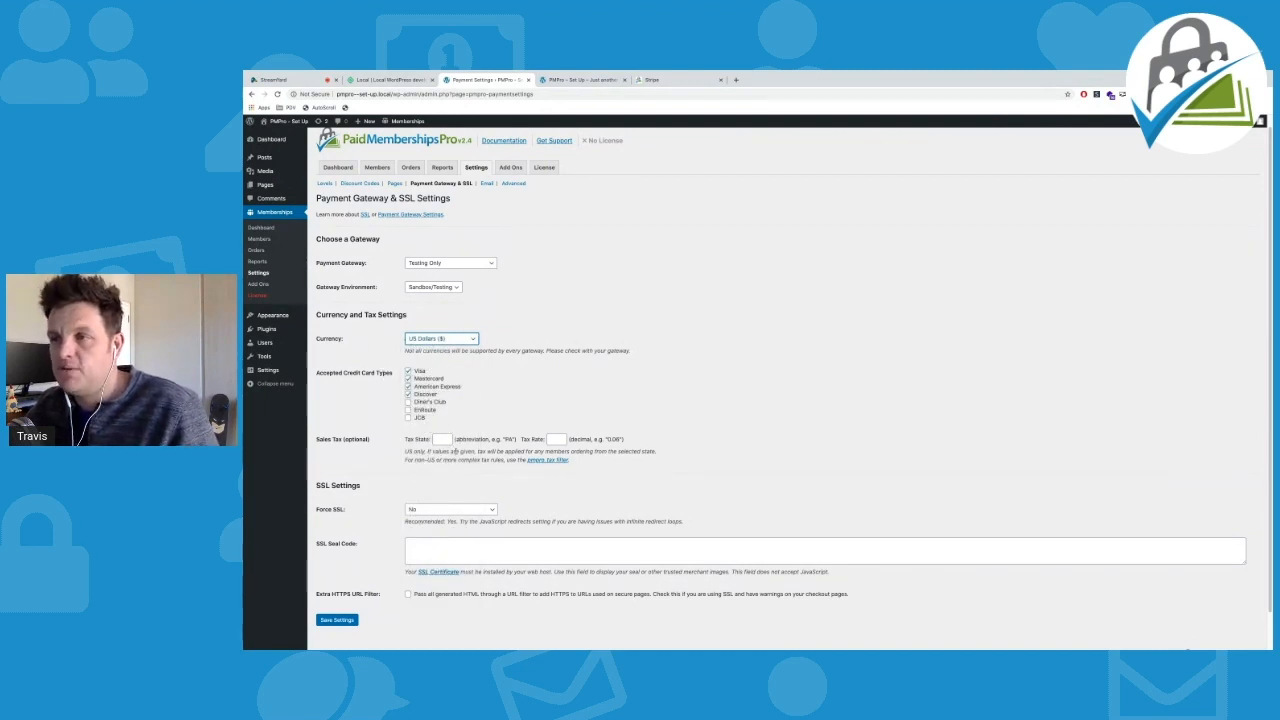
click(438, 441)
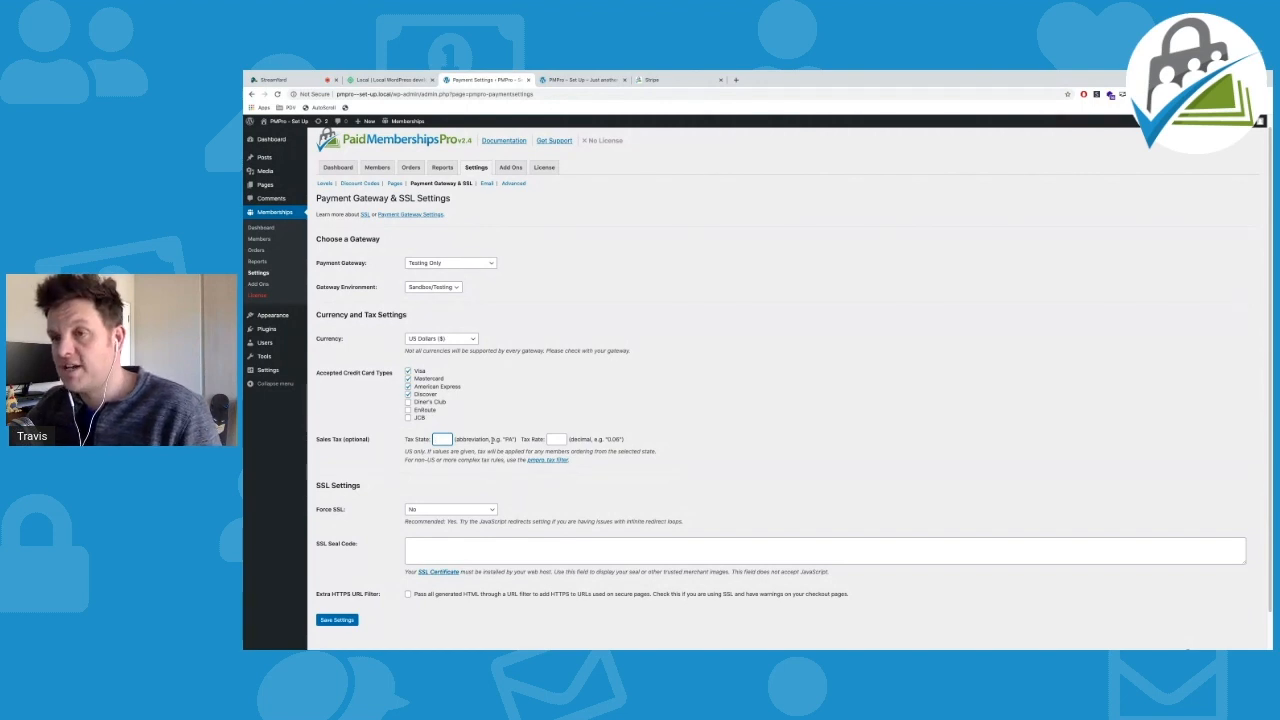
scroll(465, 447, down, 2)
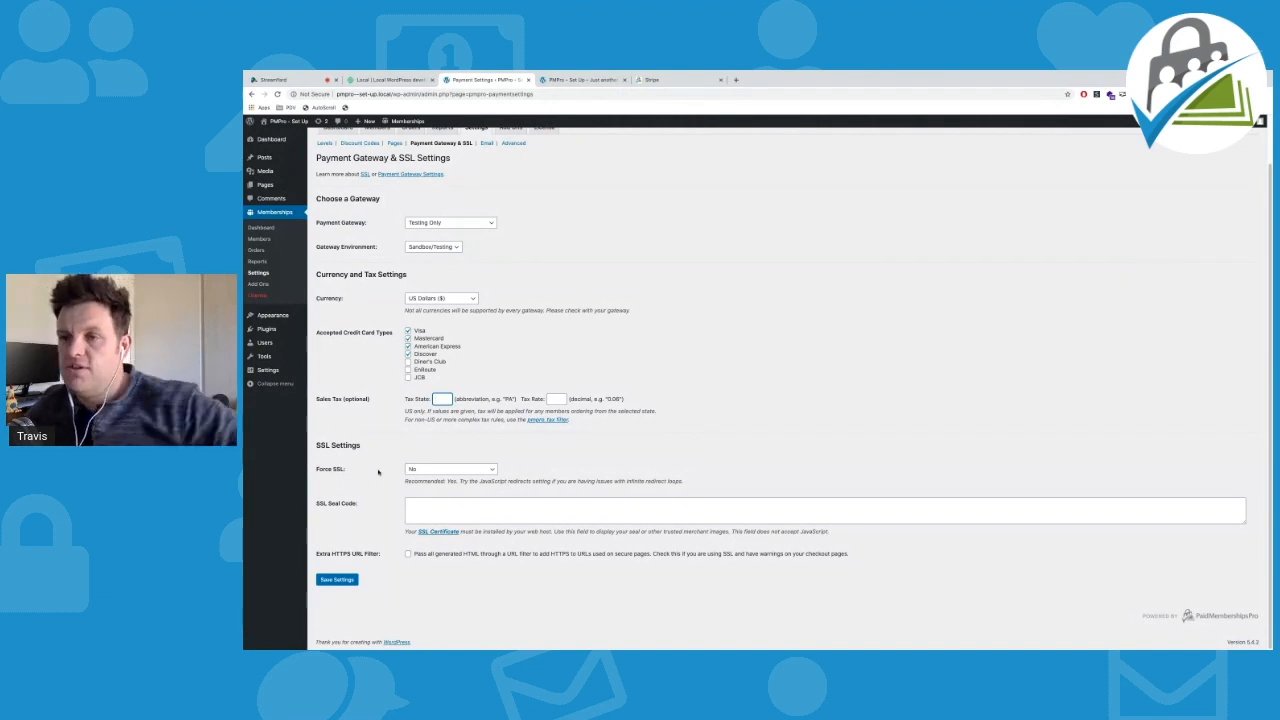
Set Force SSL to Yes and look up 'lets encrypt' on Google in a new tab
click(439, 470)
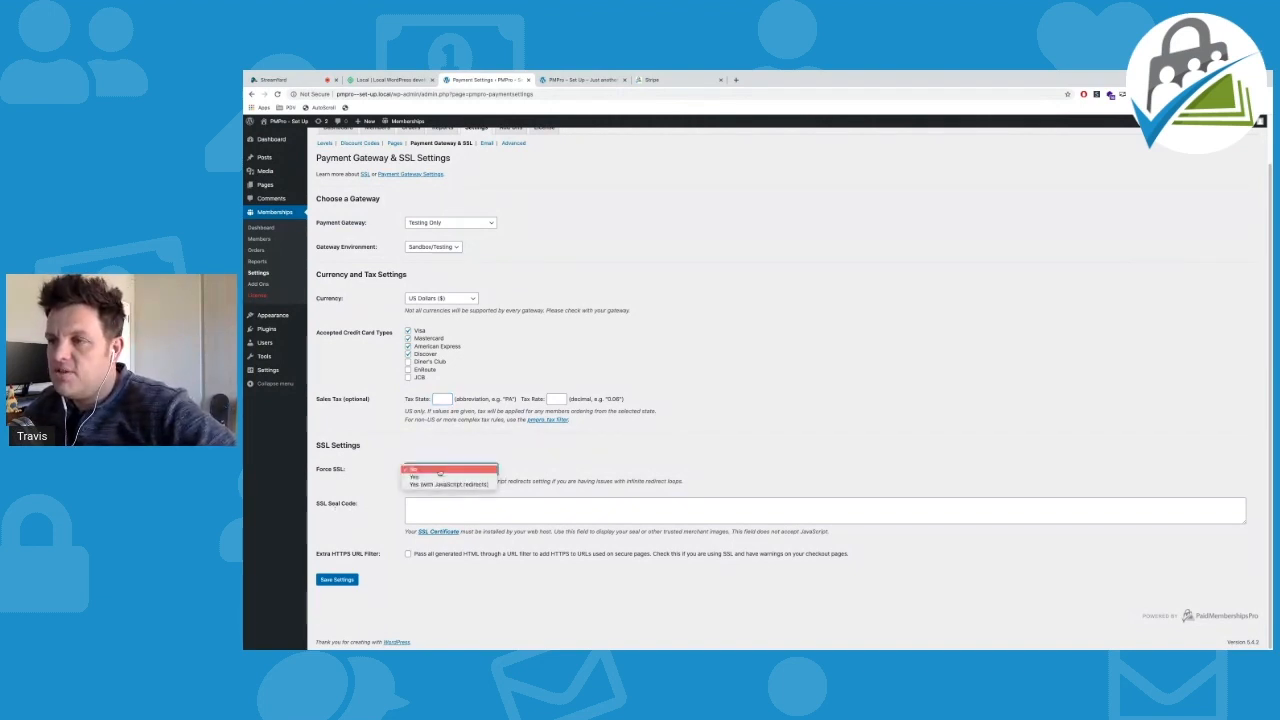
click(437, 478)
click(422, 468)
click(422, 468)
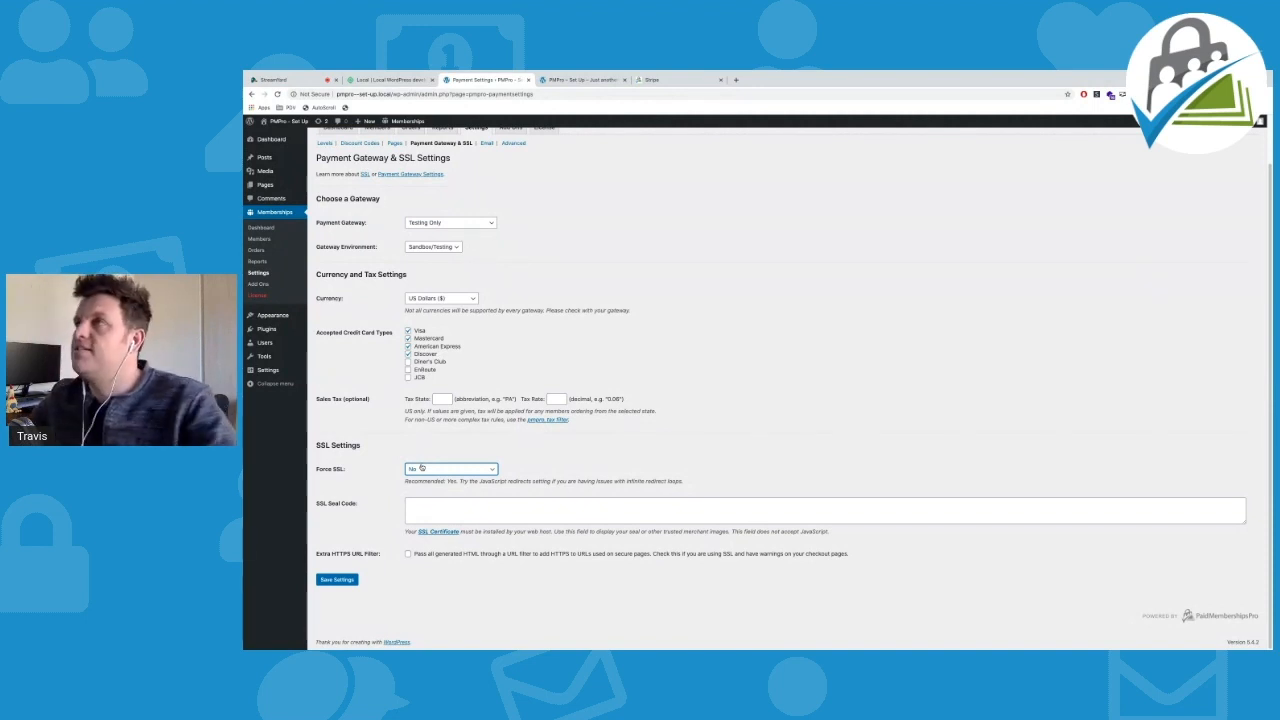
click(736, 80)
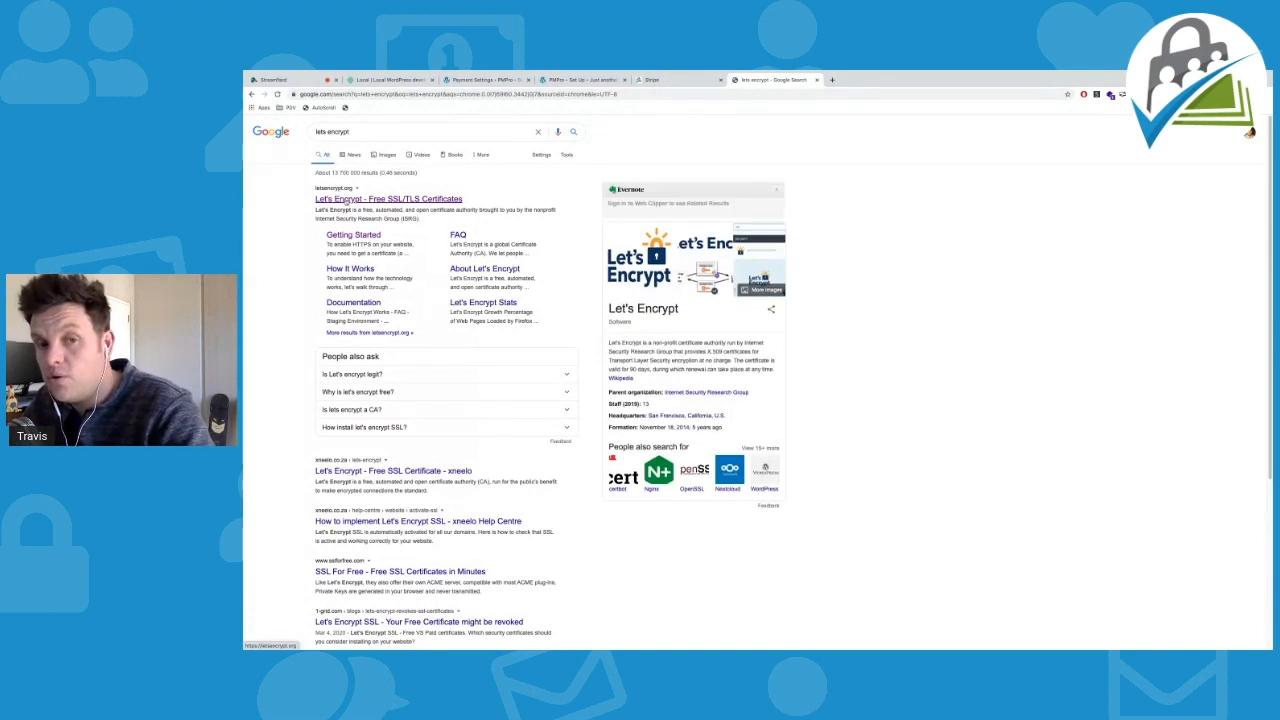
Visit letsencrypt.org from the search results, skim the page, and close that tab
click(347, 199)
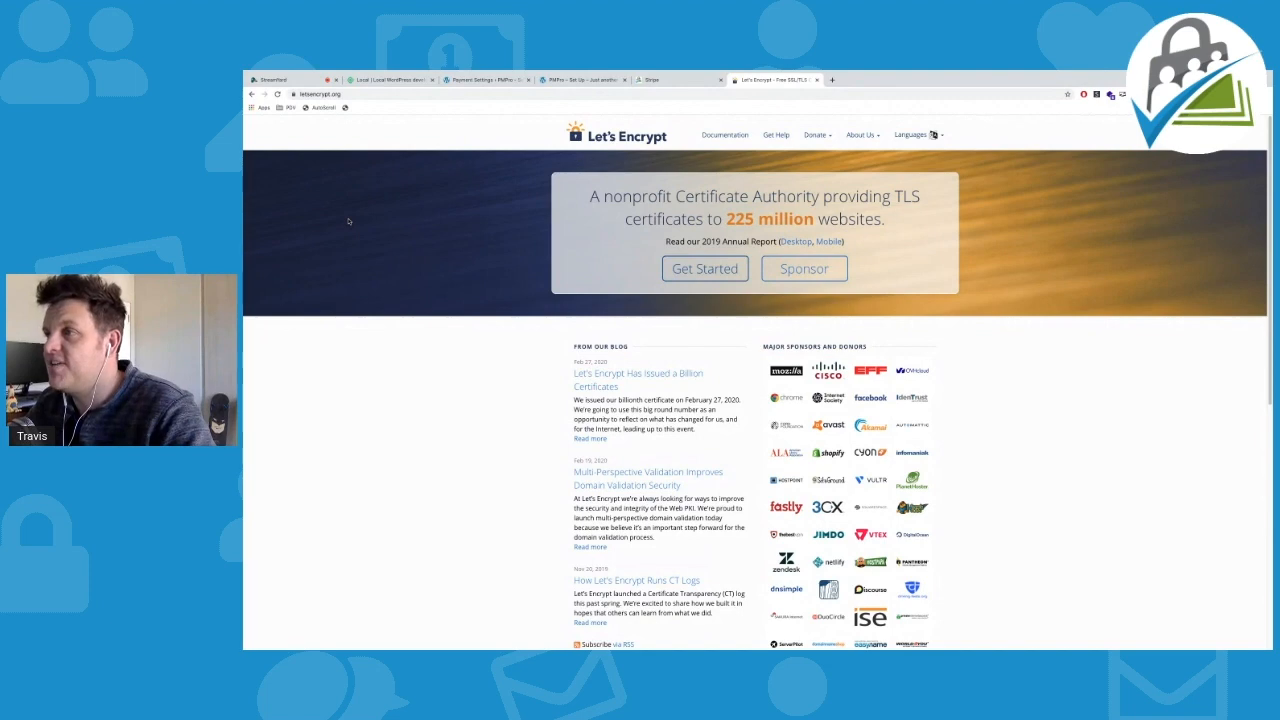
scroll(349, 221, down, 5)
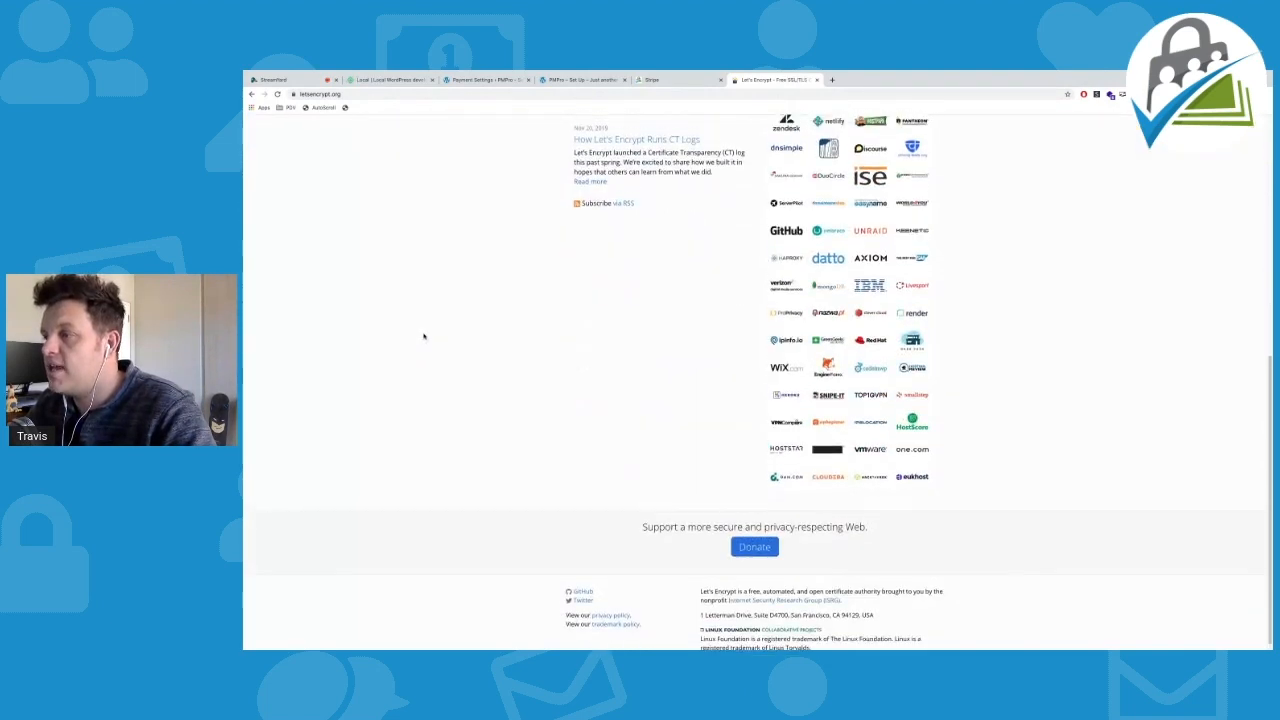
scroll(423, 335, up, 6)
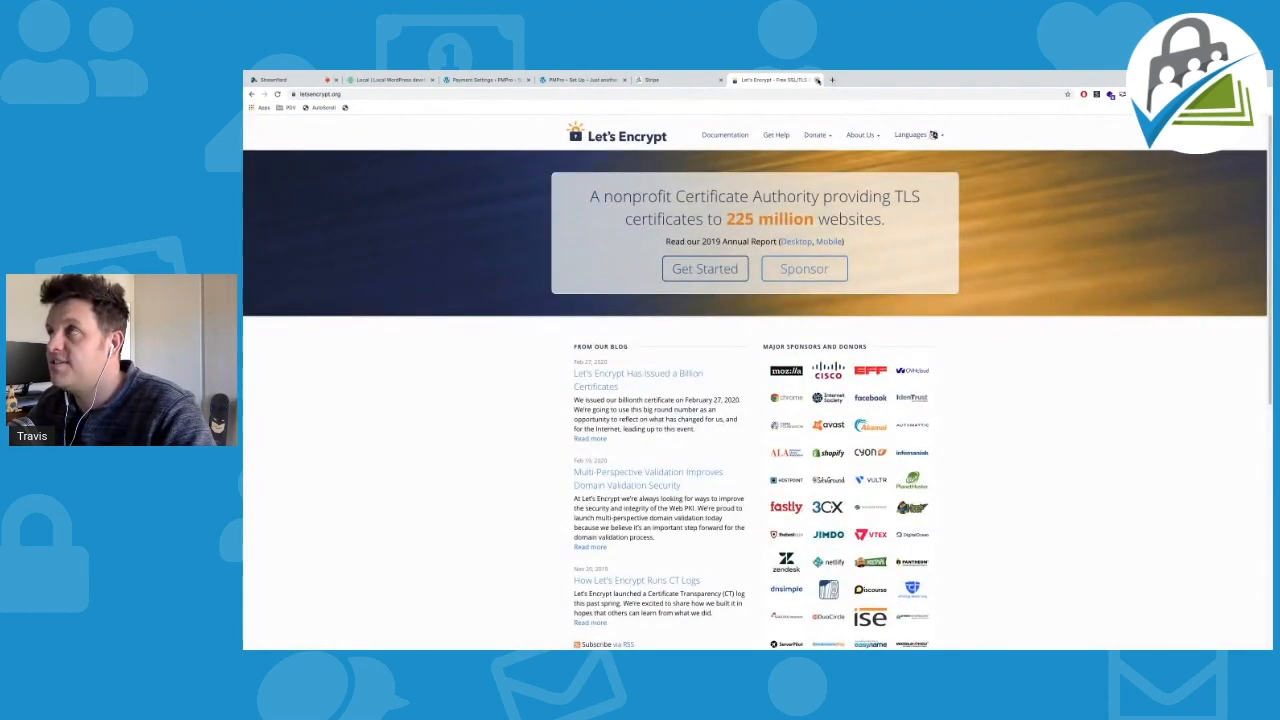
click(817, 80)
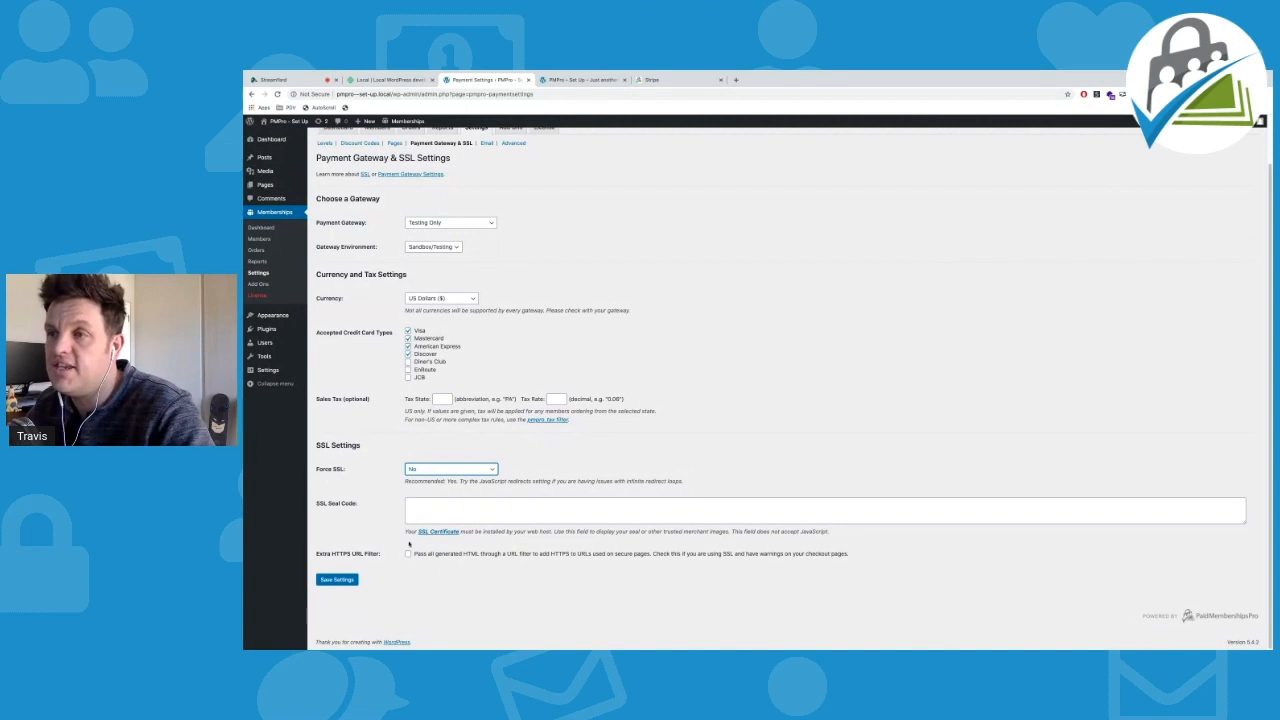
Save the payment gateway settings with Force SSL at No, then go to Email Settings
scroll(387, 458, up, 1)
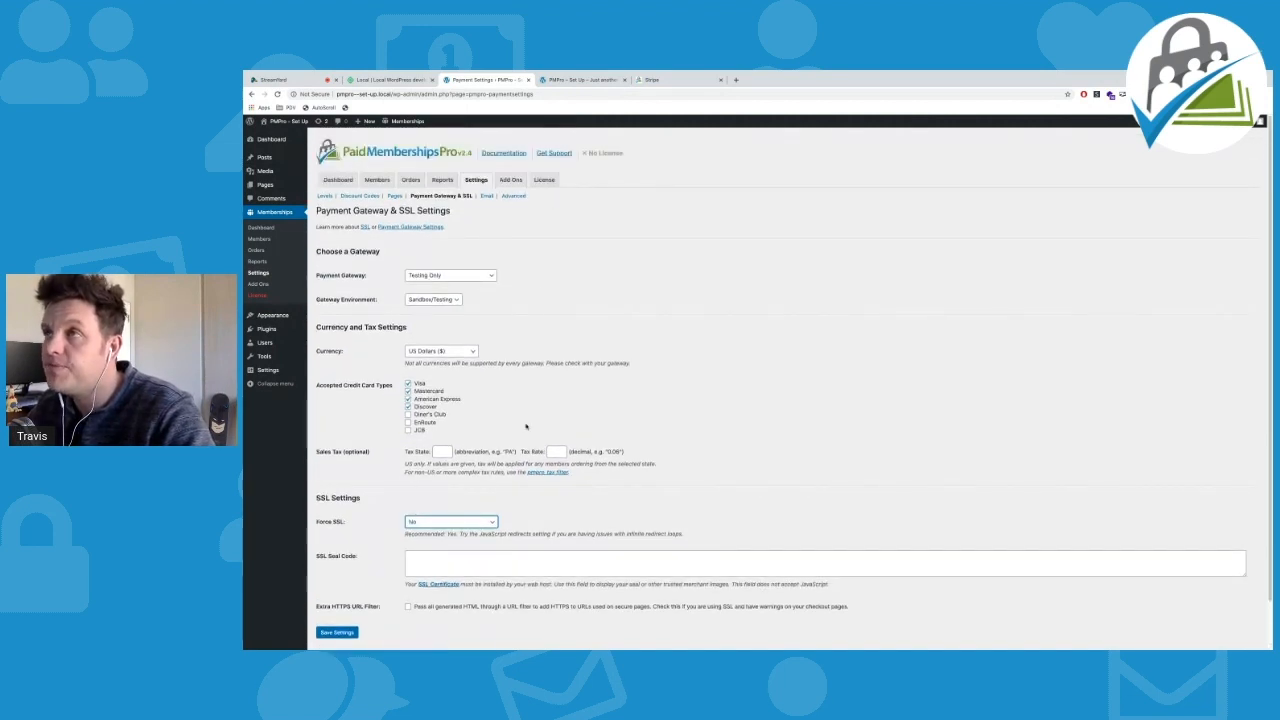
scroll(341, 580, down, 1)
click(337, 580)
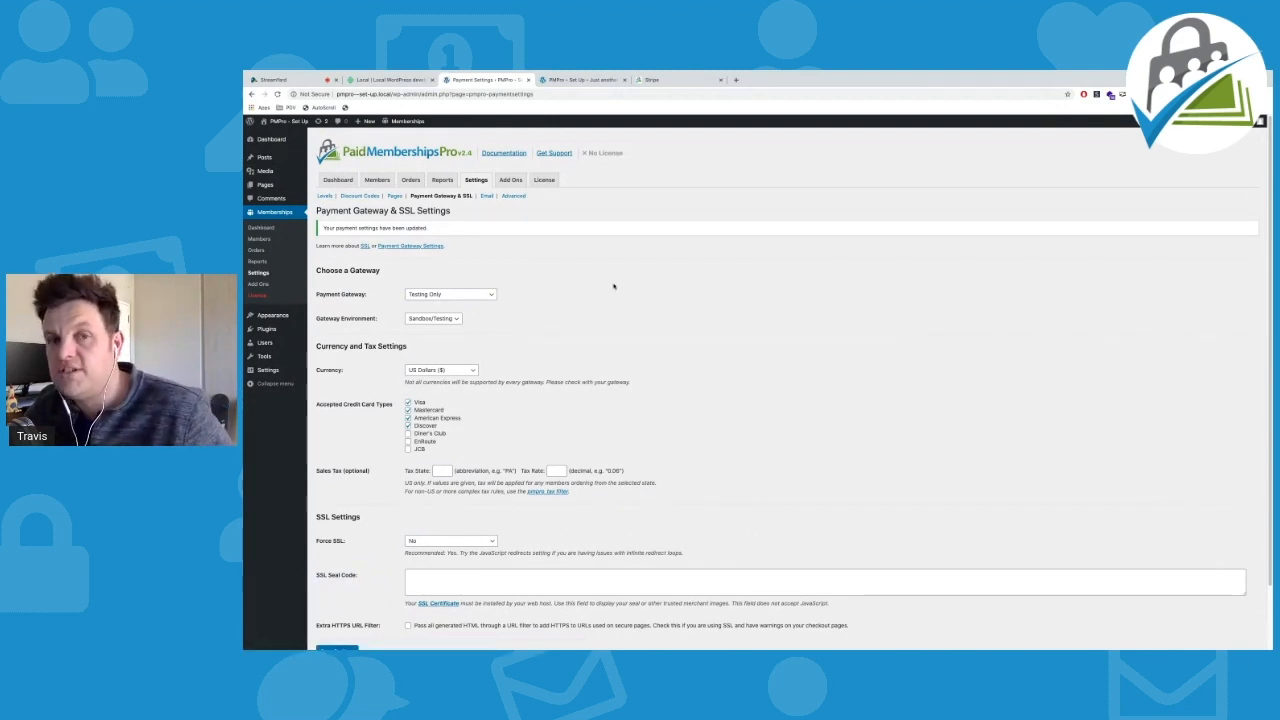
click(485, 199)
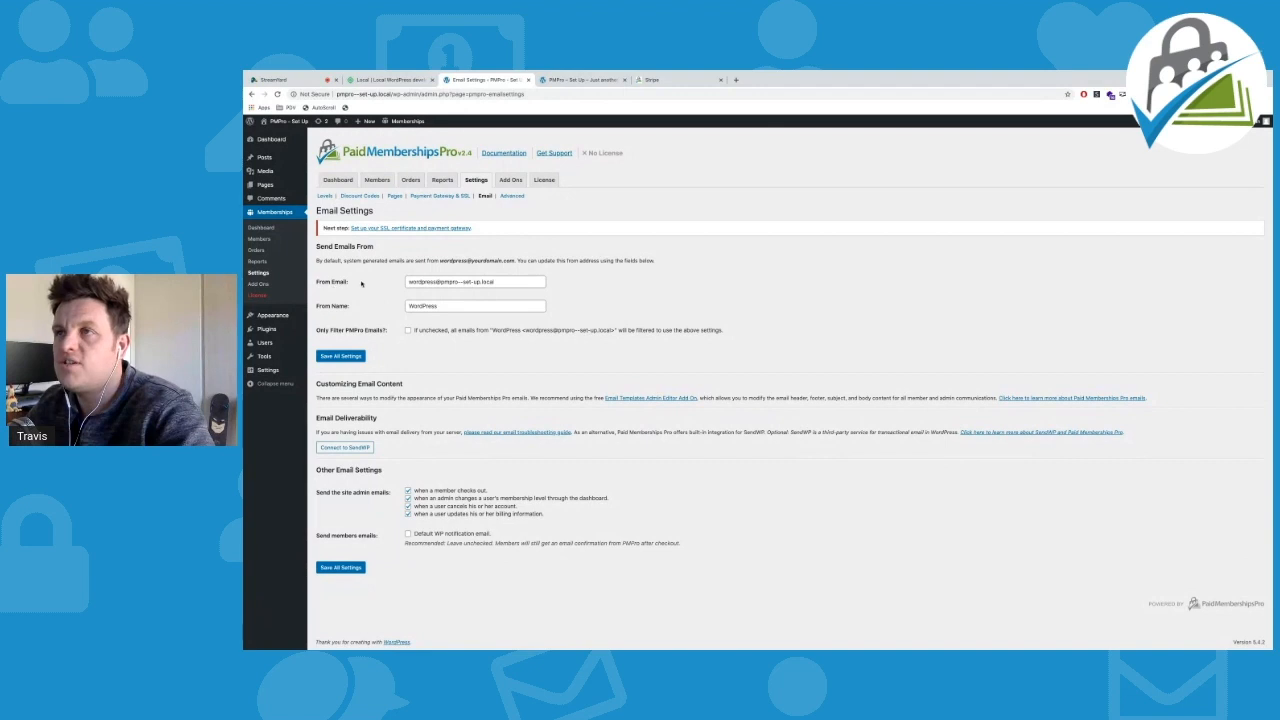
Replace the From Name 'WordPress' with the site owner's full name and save the email settings
click(514, 281)
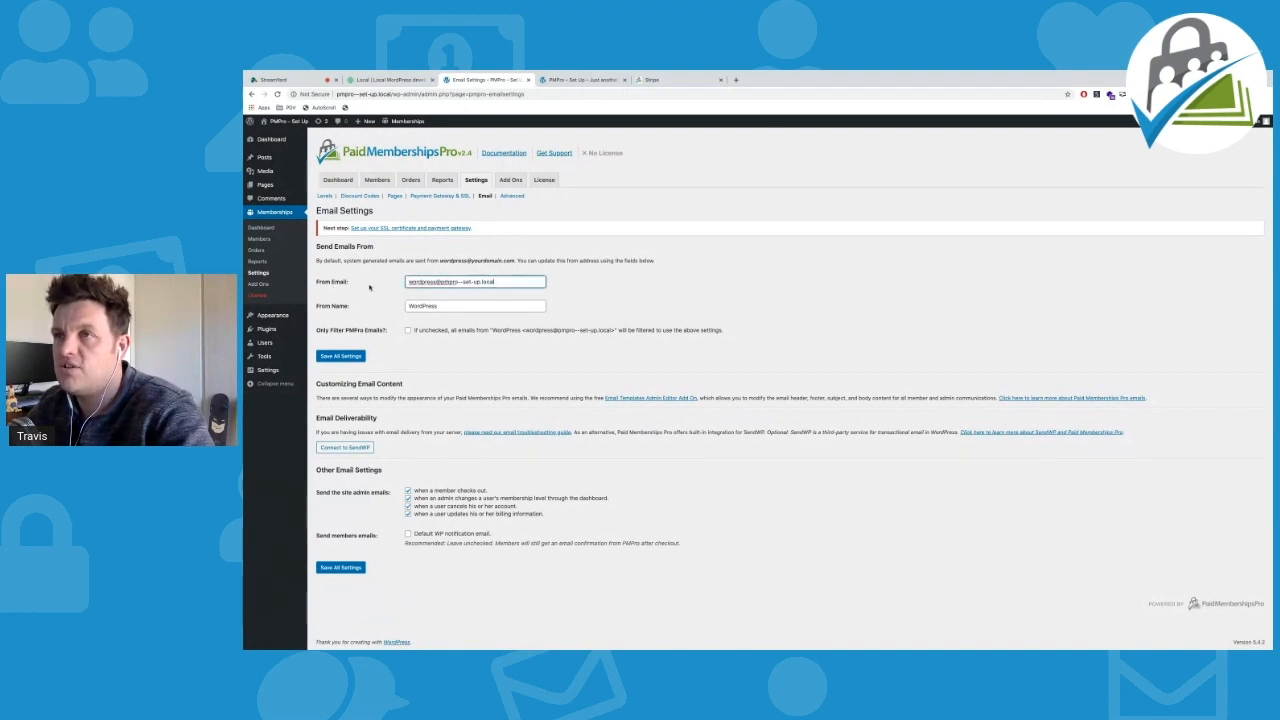
drag(458, 308, 316, 313)
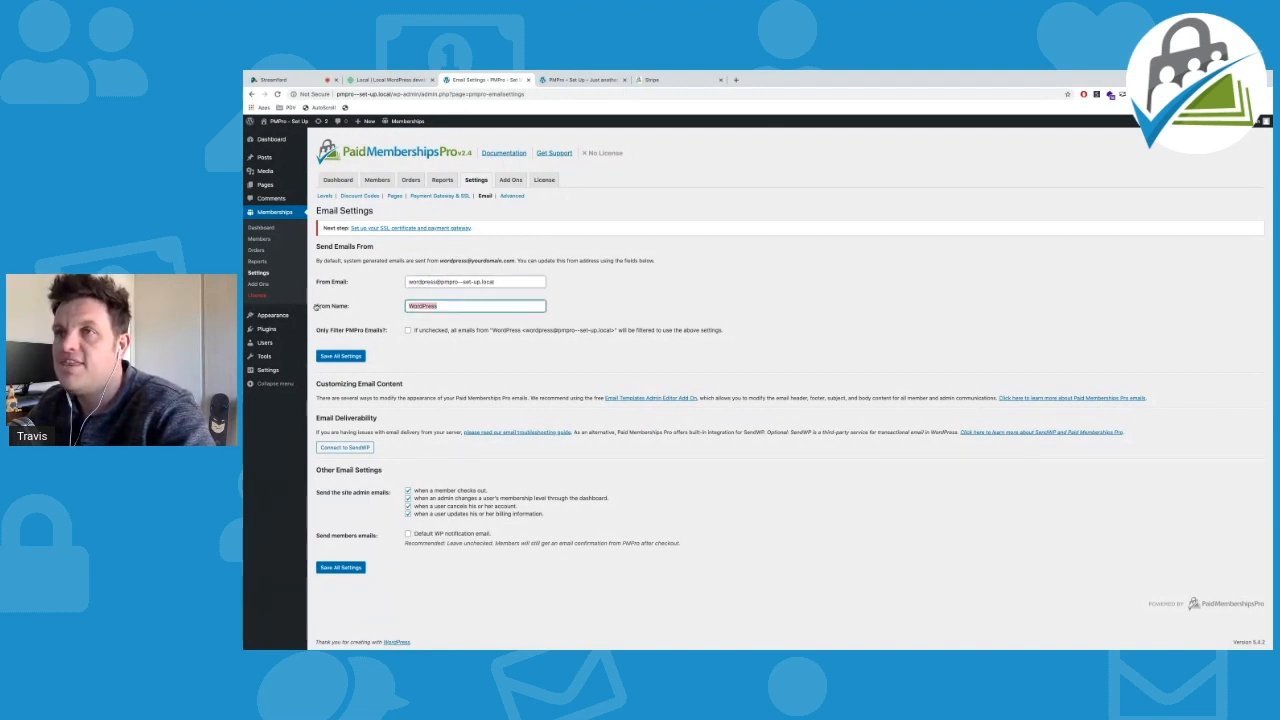
click(440, 283)
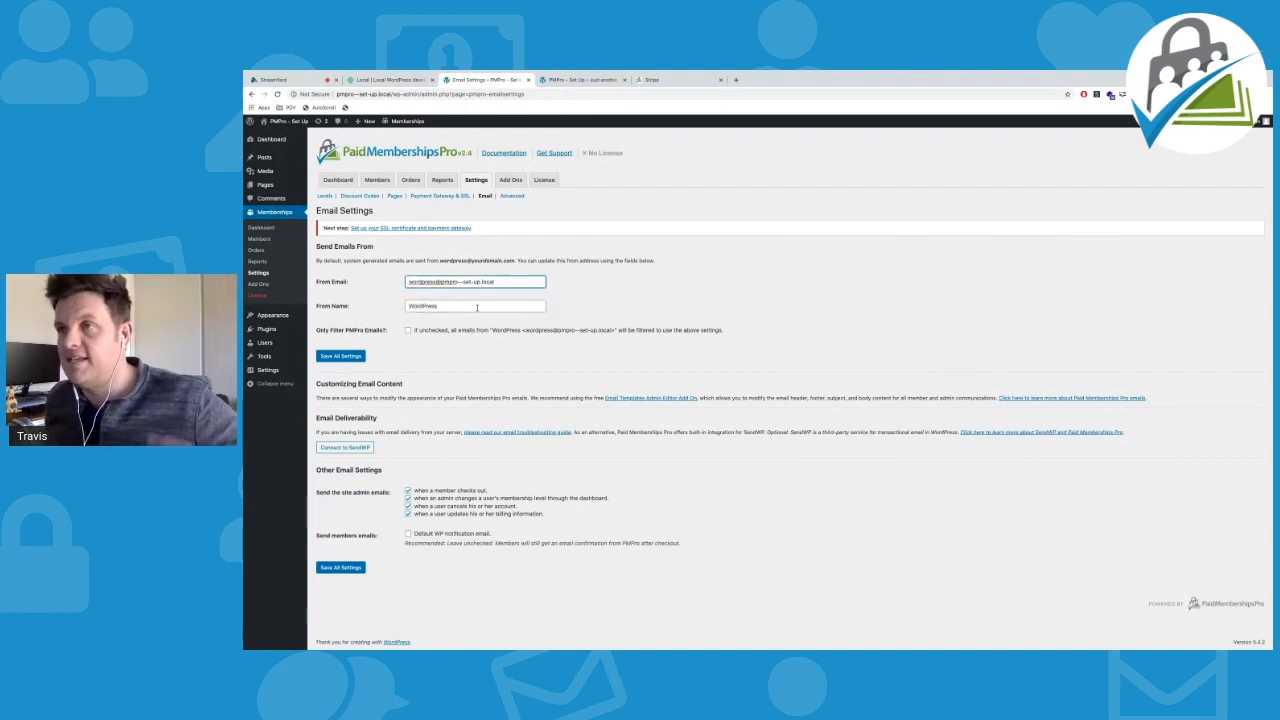
key(Tab)
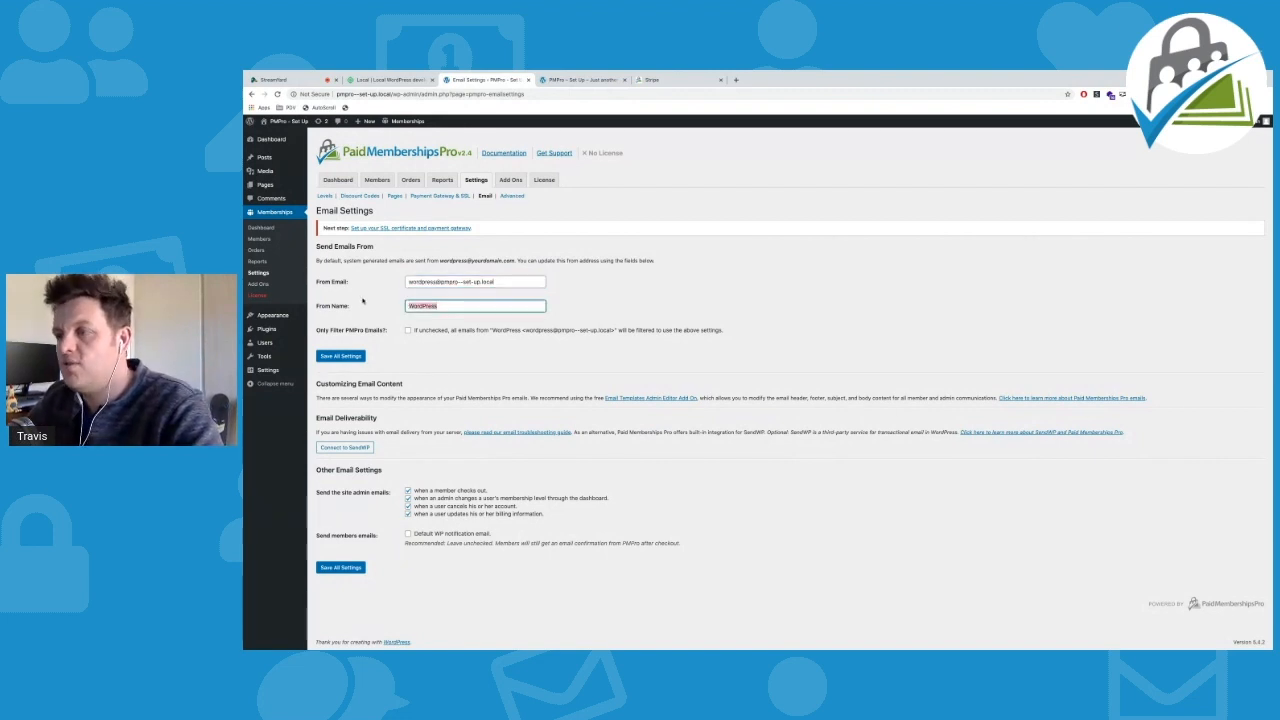
text(T)
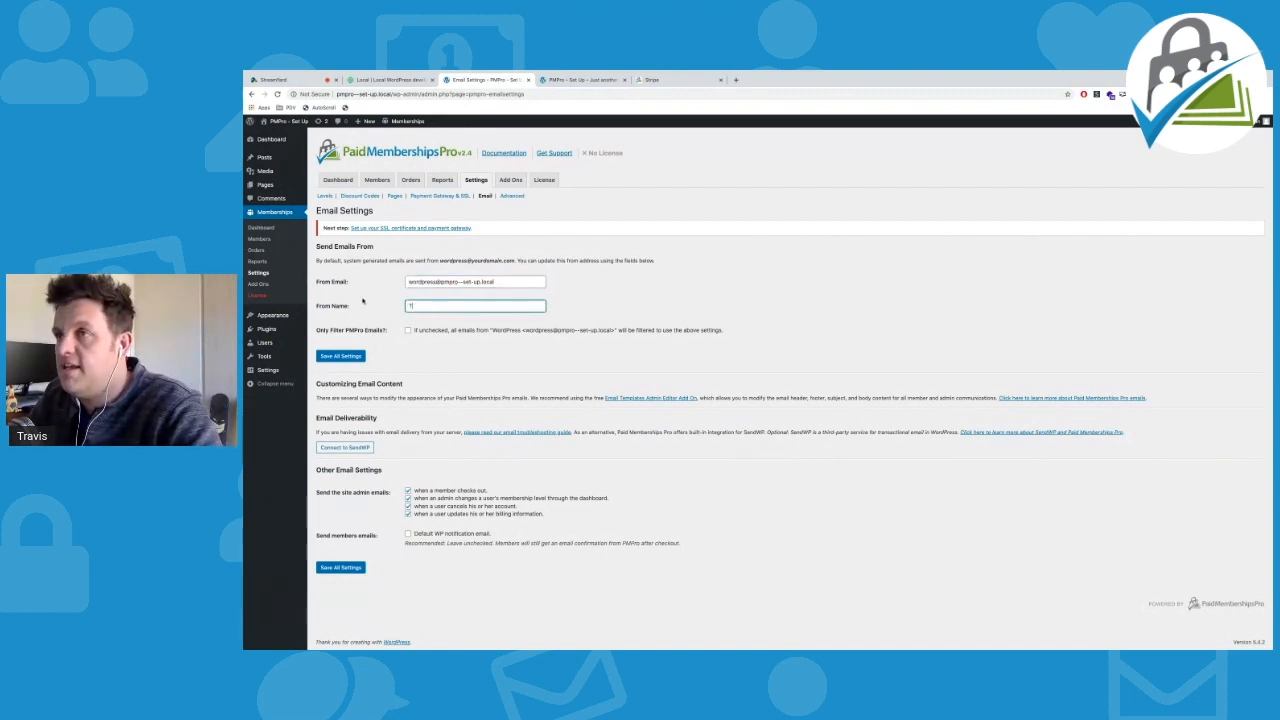
text(ravis )
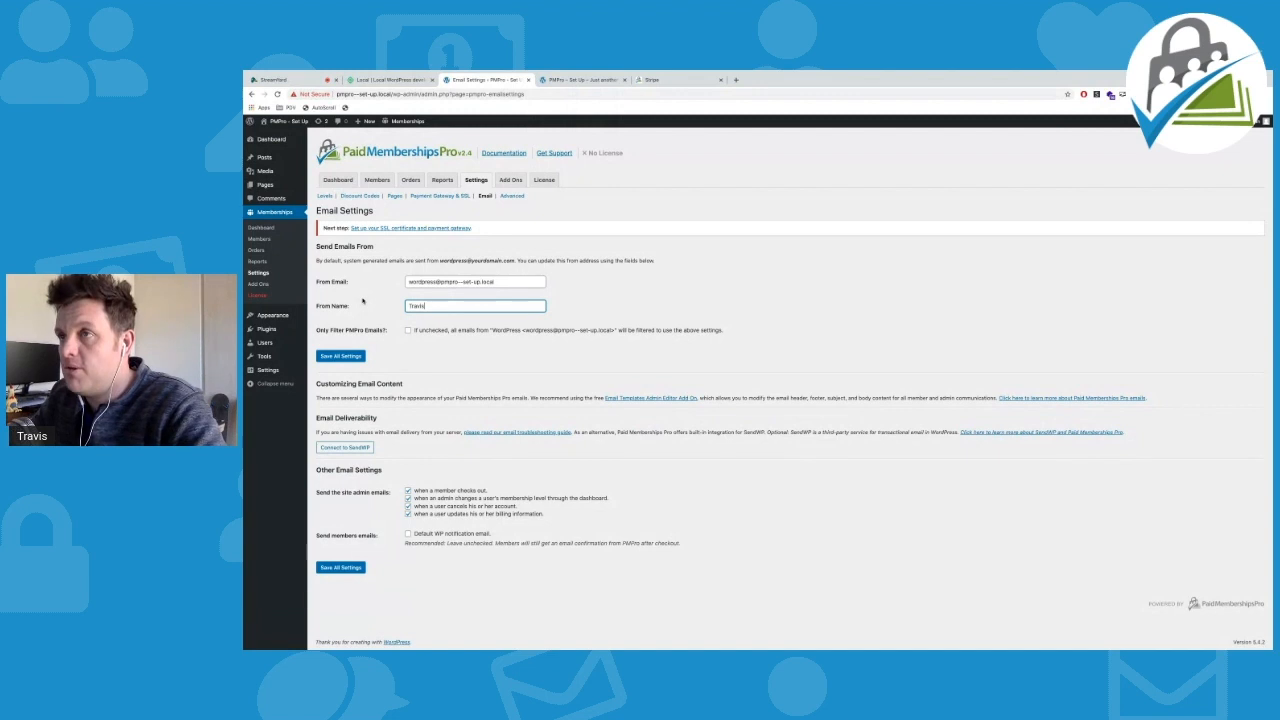
text(Lima)
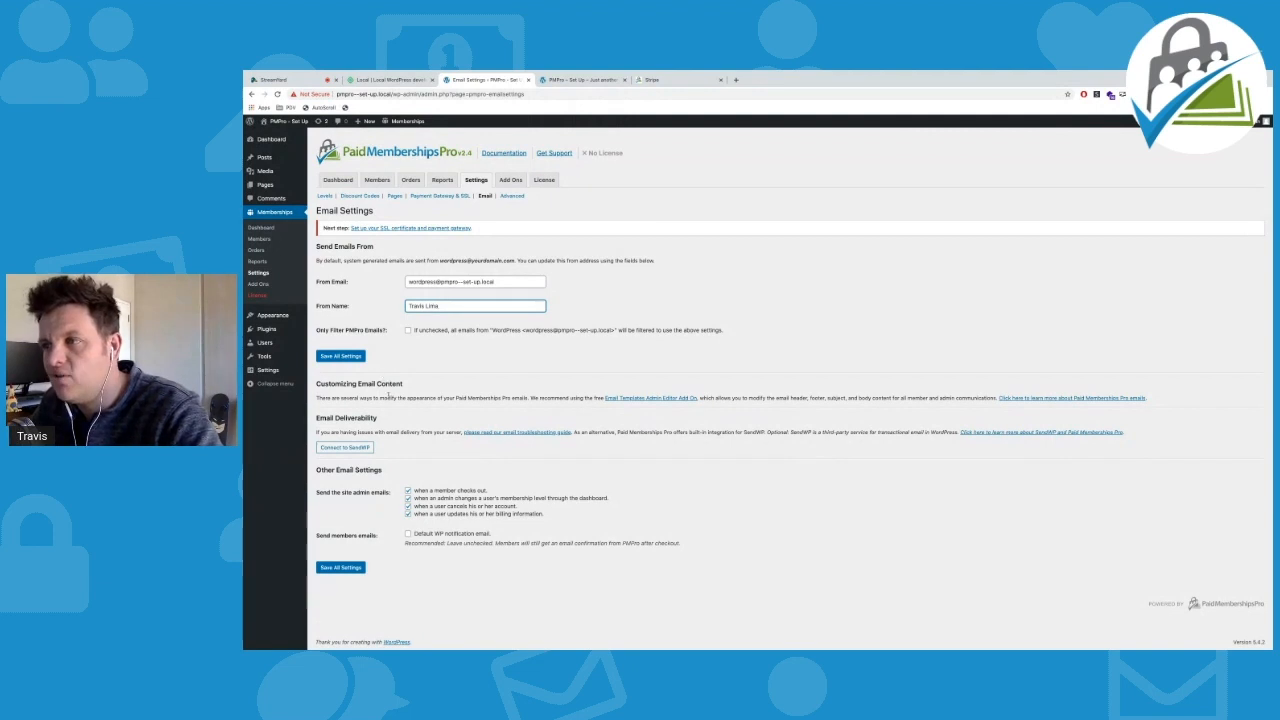
click(337, 568)
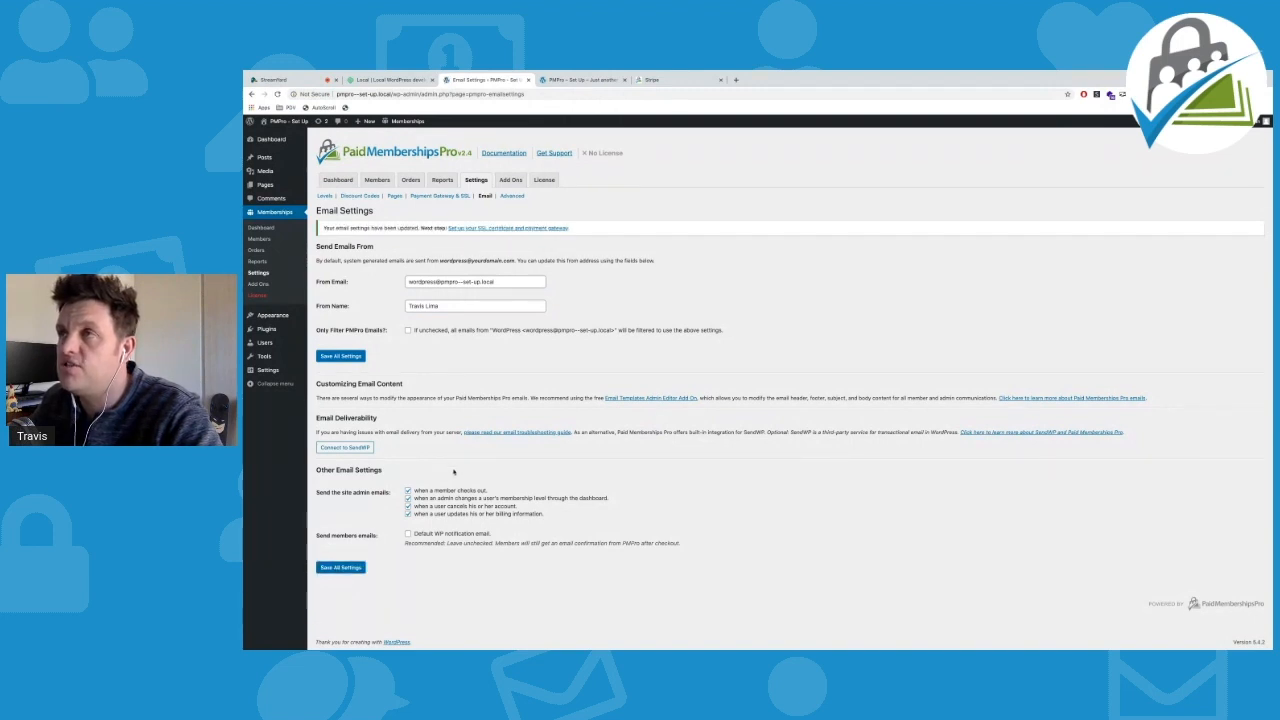
Open the Advanced settings page and scroll through its member message and content options
click(512, 196)
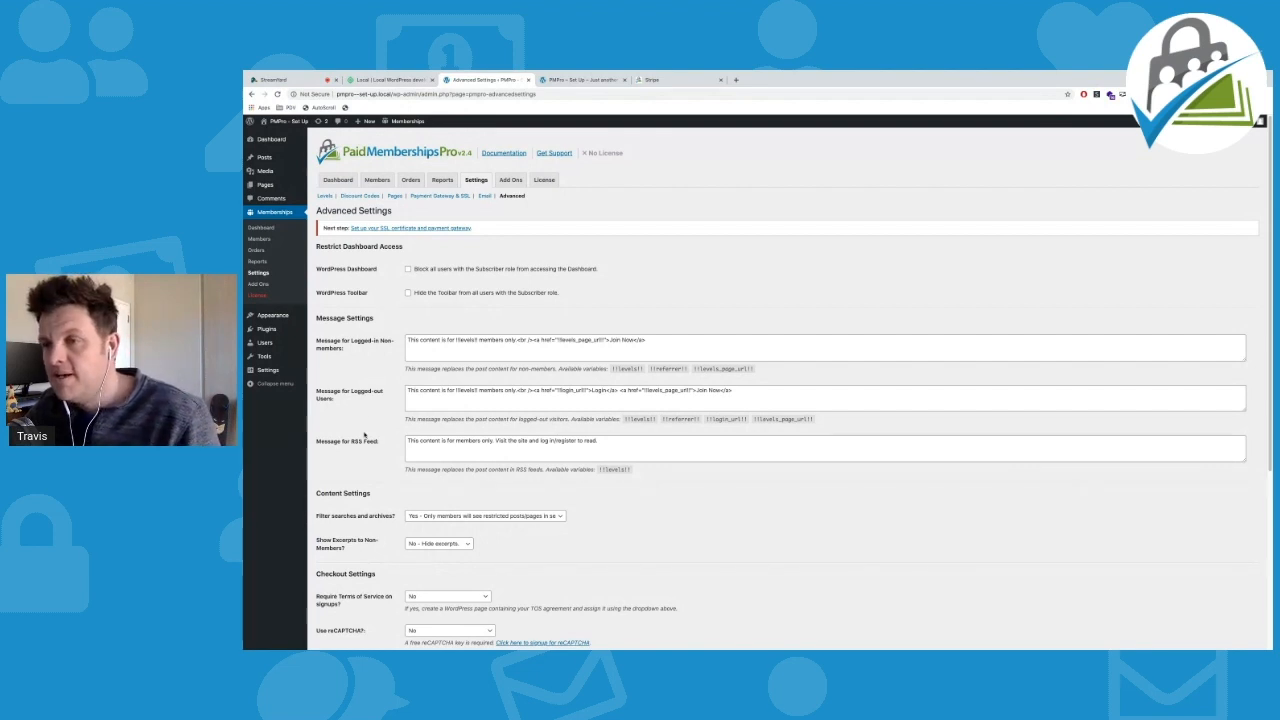
scroll(365, 435, down, 2)
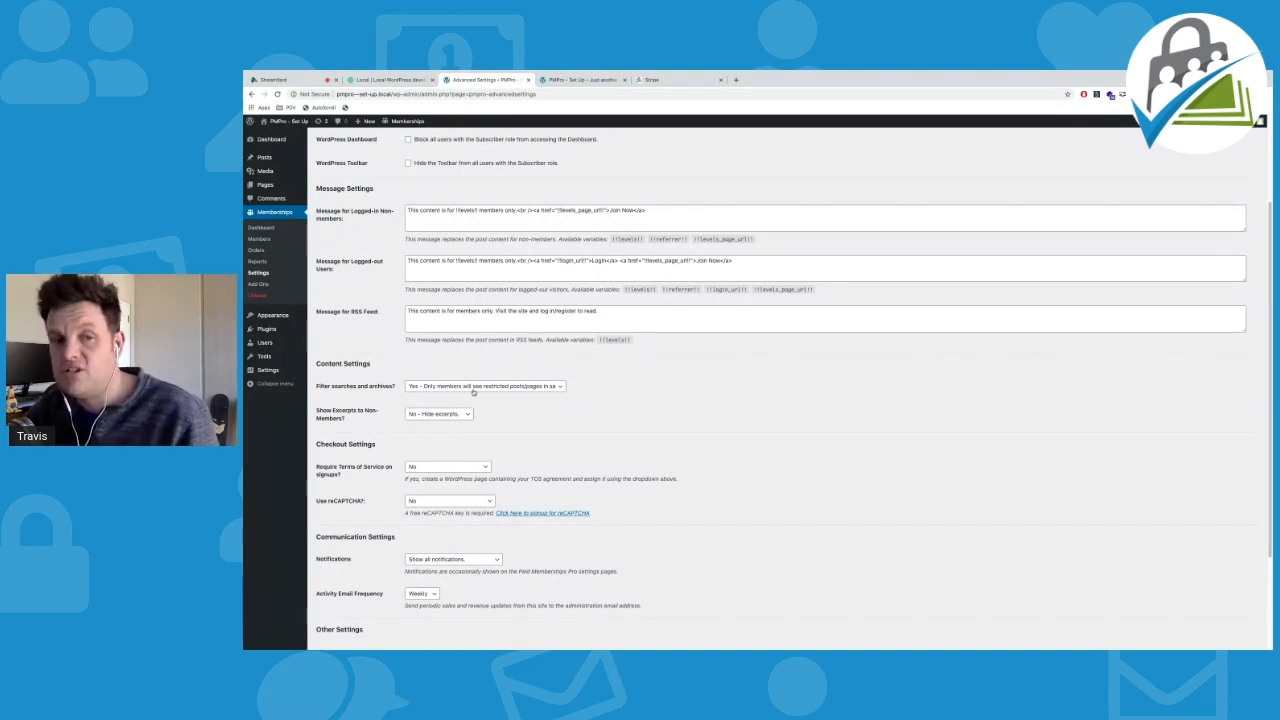
Switch Filter searches and archives to No and back to Yes, then save the advanced settings
click(516, 389)
click(445, 375)
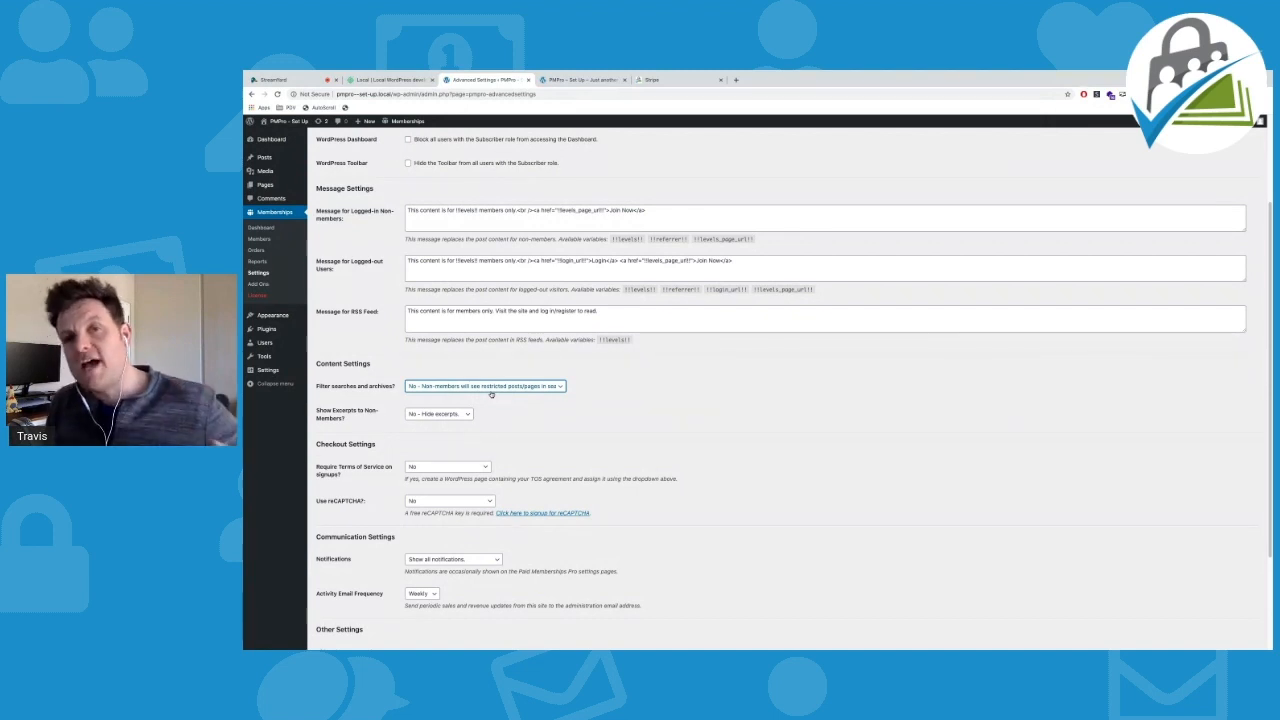
click(462, 388)
click(459, 394)
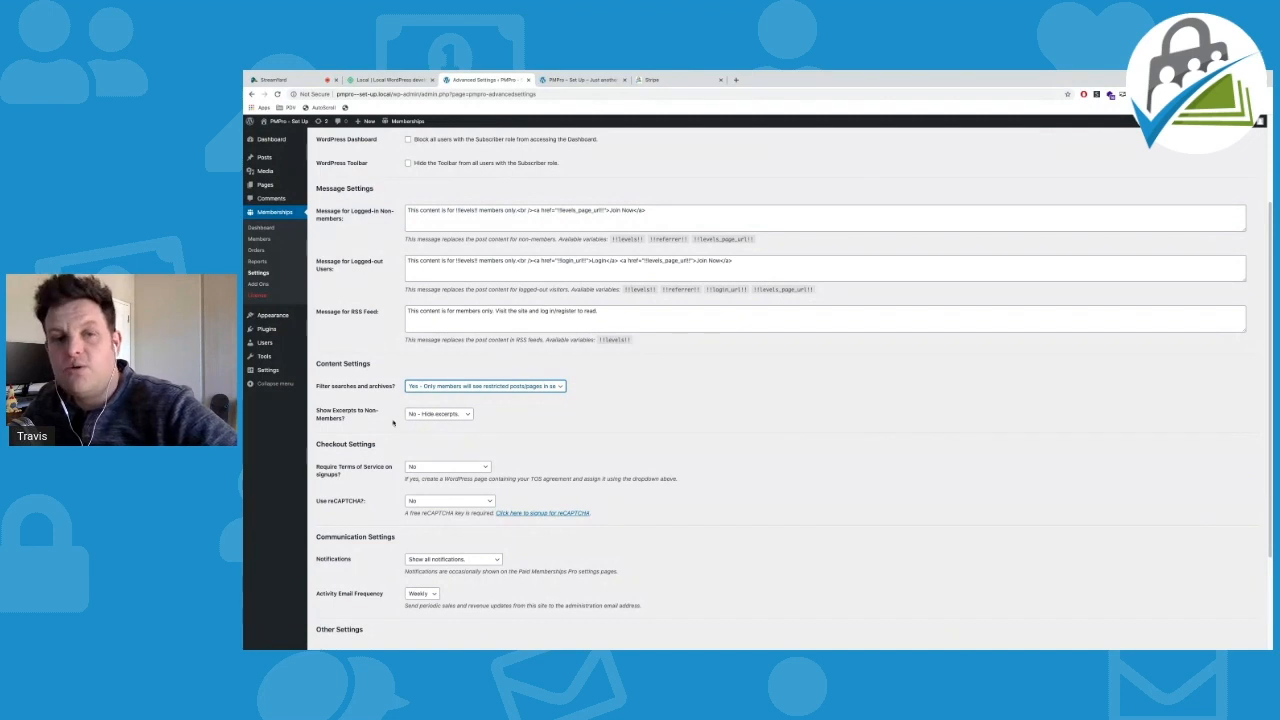
scroll(381, 423, down, 3)
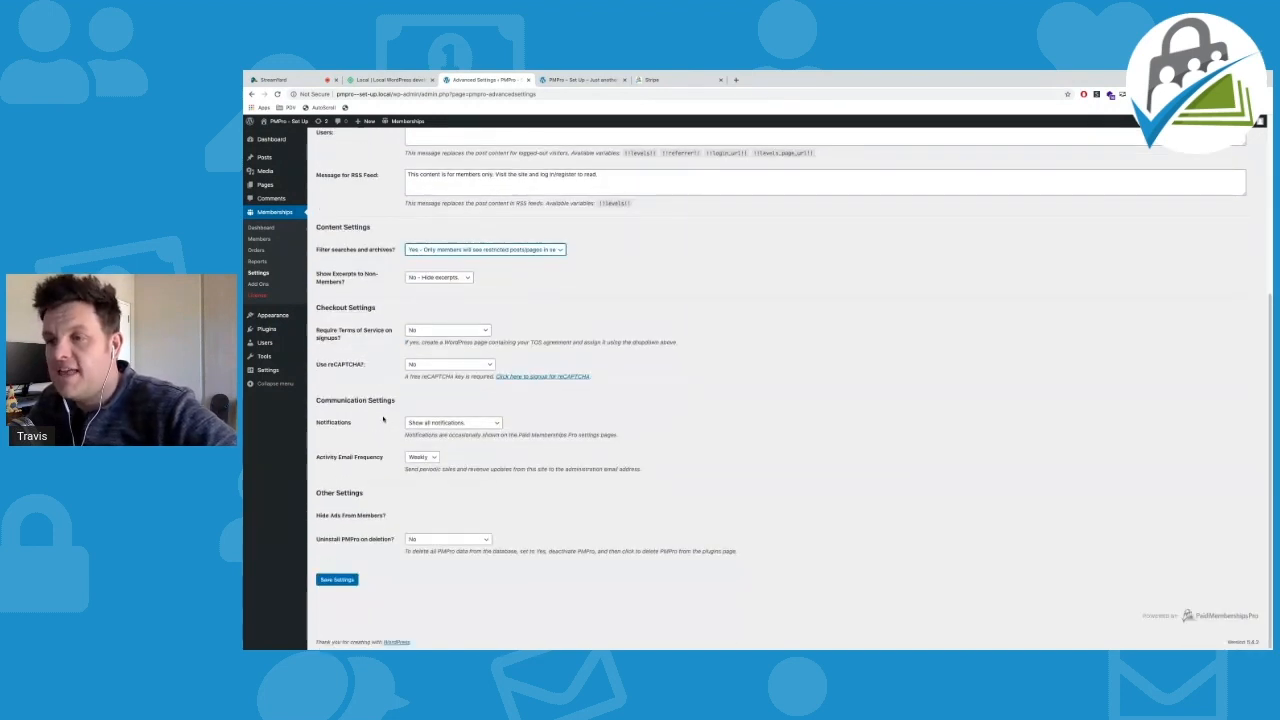
click(337, 580)
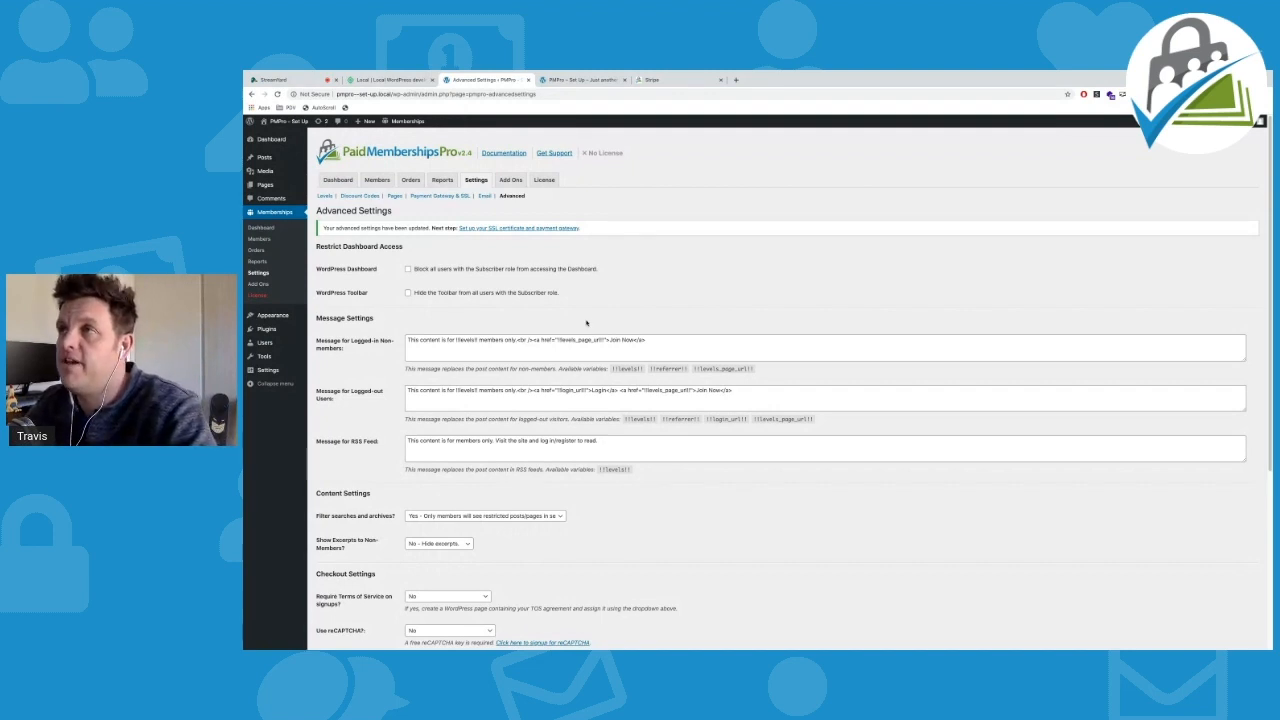
Browse the 75 Paid Memberships Pro add-ons and return to Import Users from CSV at the top
click(511, 181)
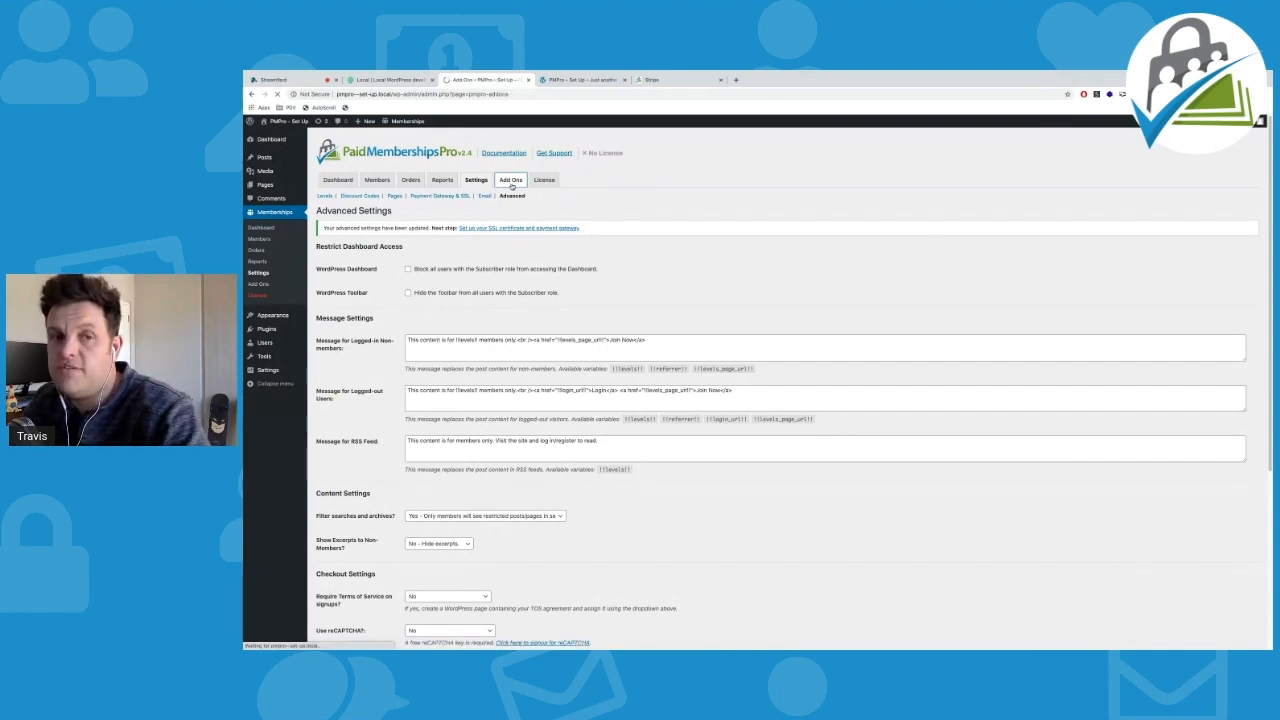
scroll(514, 360, down, 10)
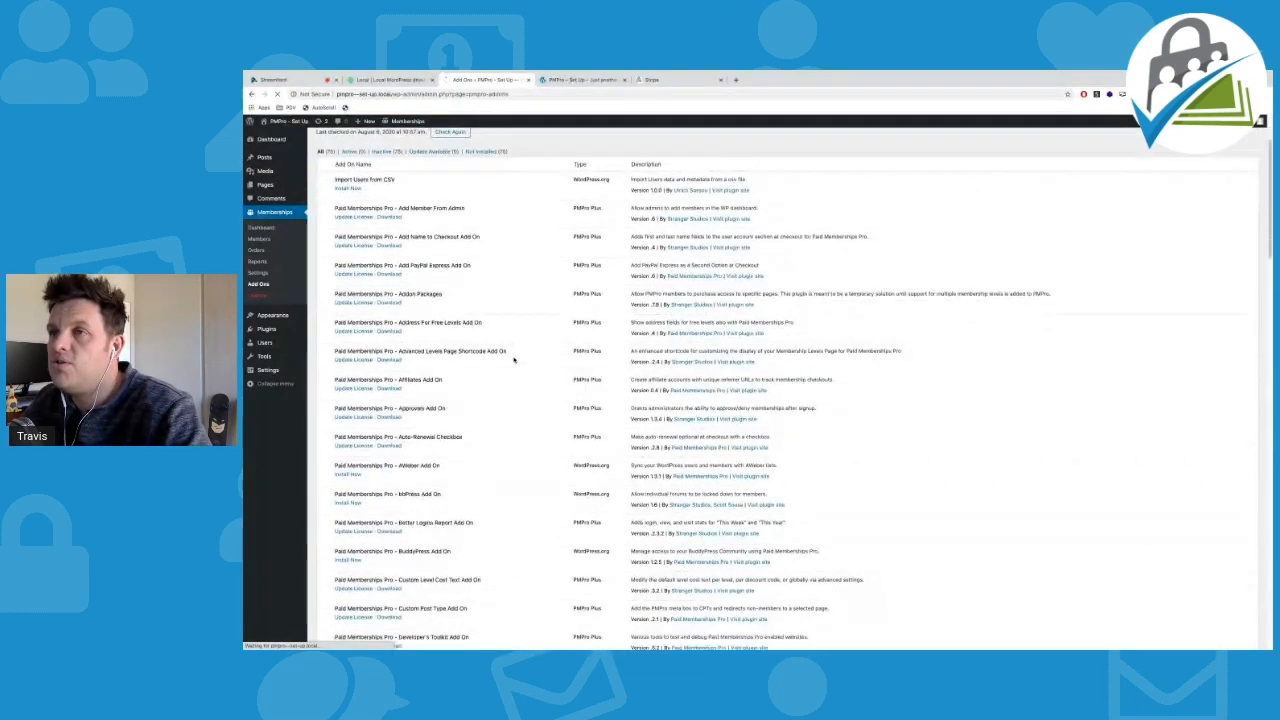
scroll(514, 360, down, 10)
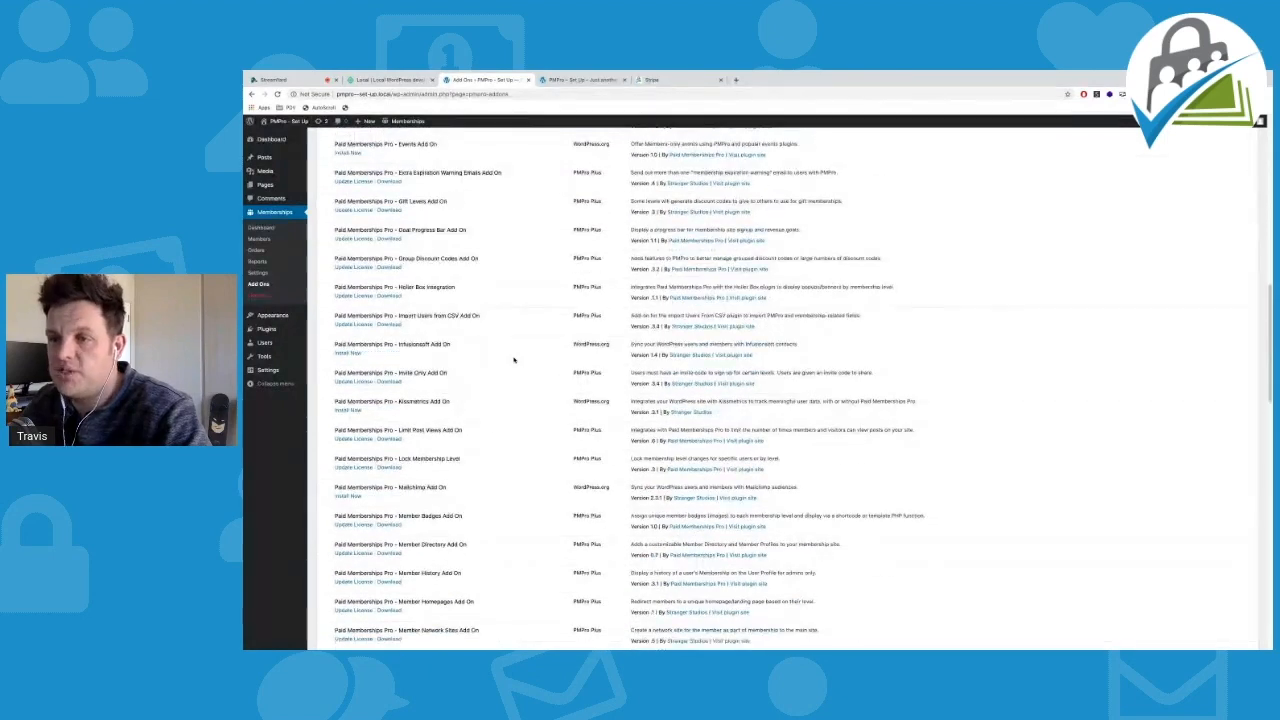
scroll(473, 426, down, 10)
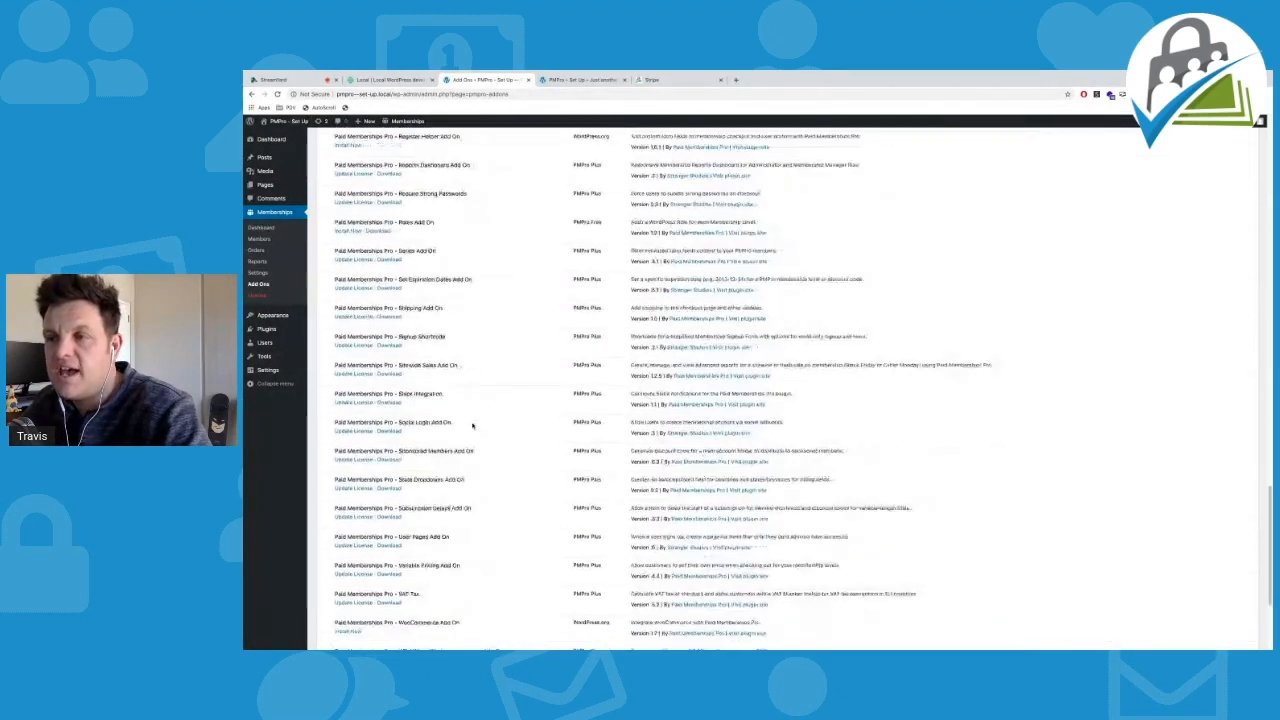
scroll(473, 426, up, 5)
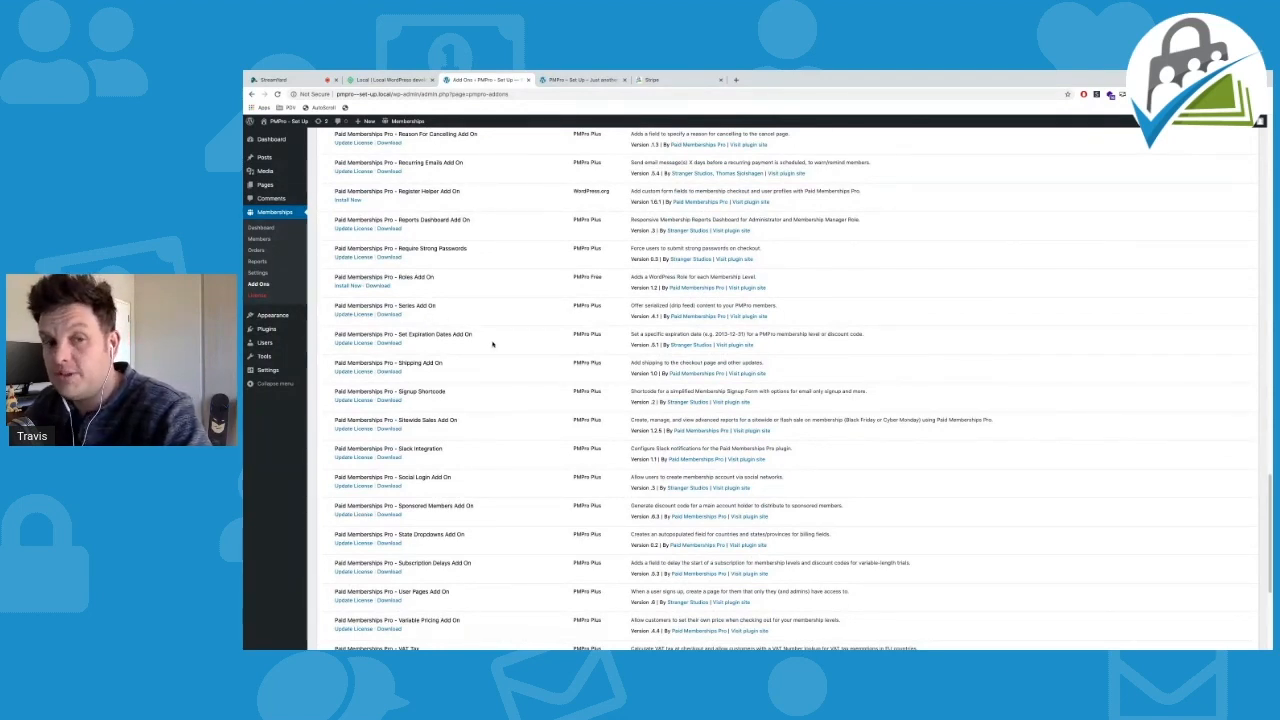
scroll(345, 408, up, 1)
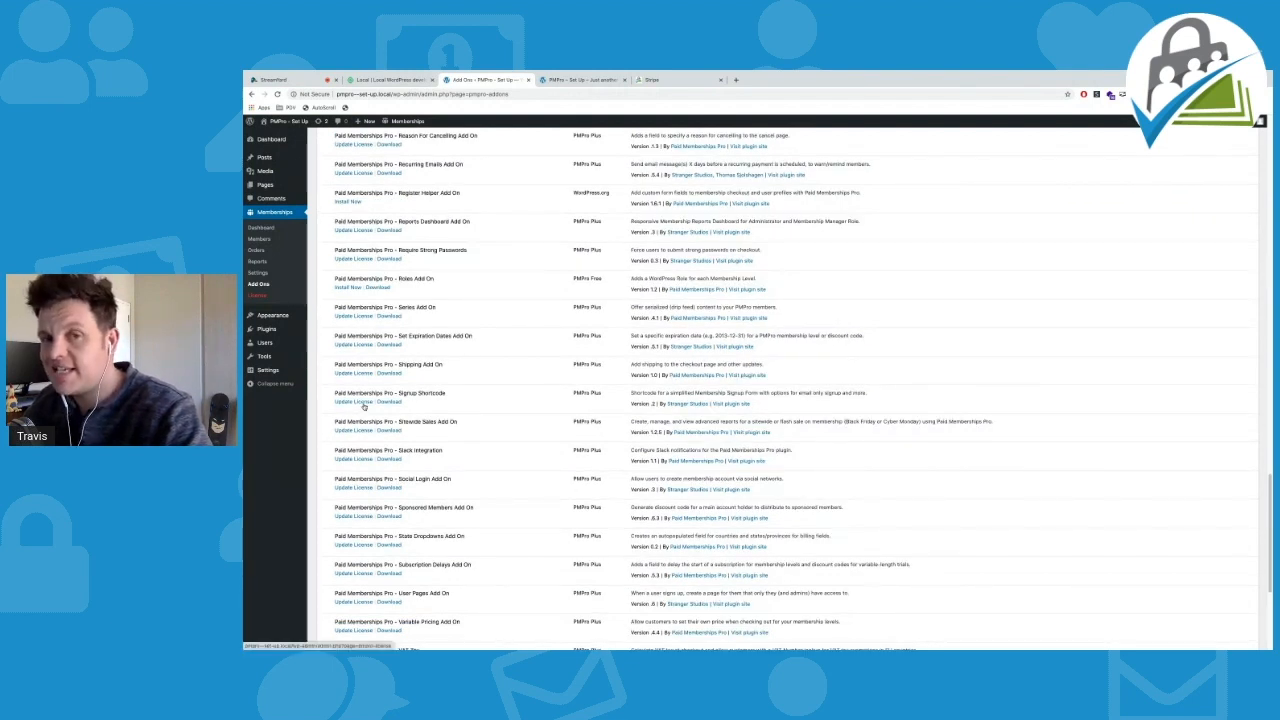
scroll(364, 406, up, 10)
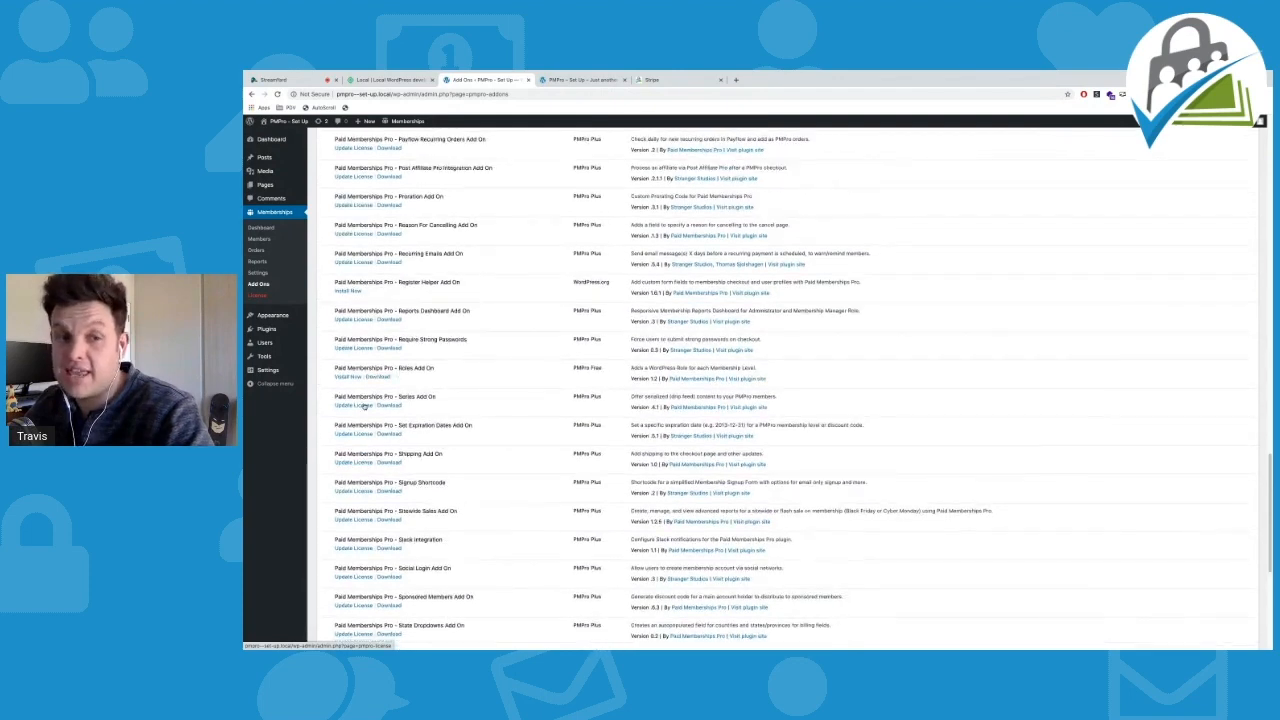
scroll(481, 401, up, 10)
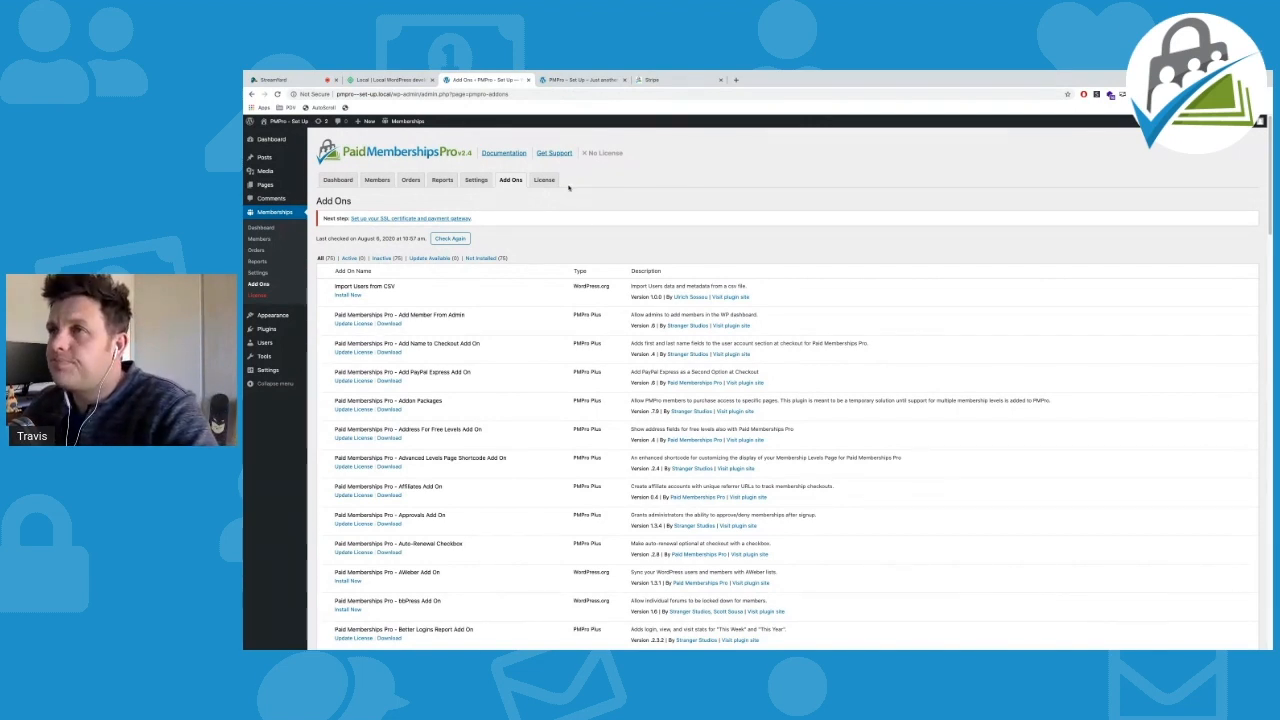
Check the Support License page's empty license key box, then return to the Memberships dashboard
click(550, 180)
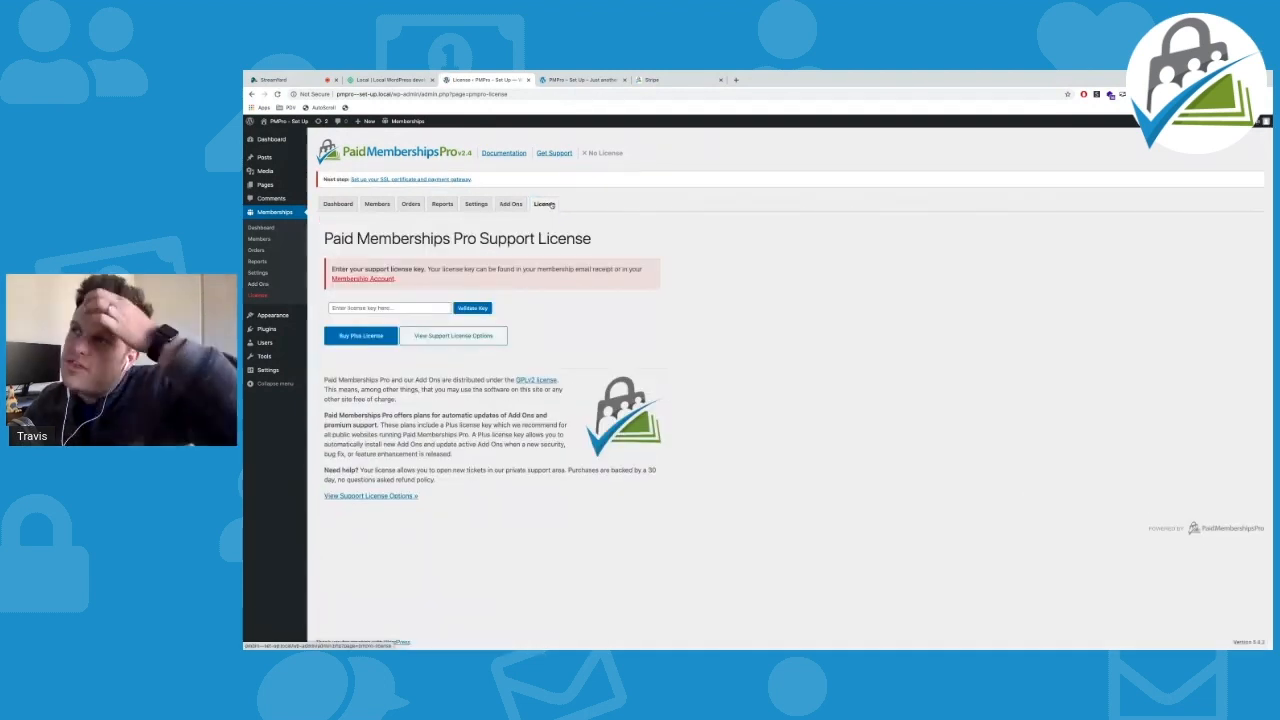
click(338, 308)
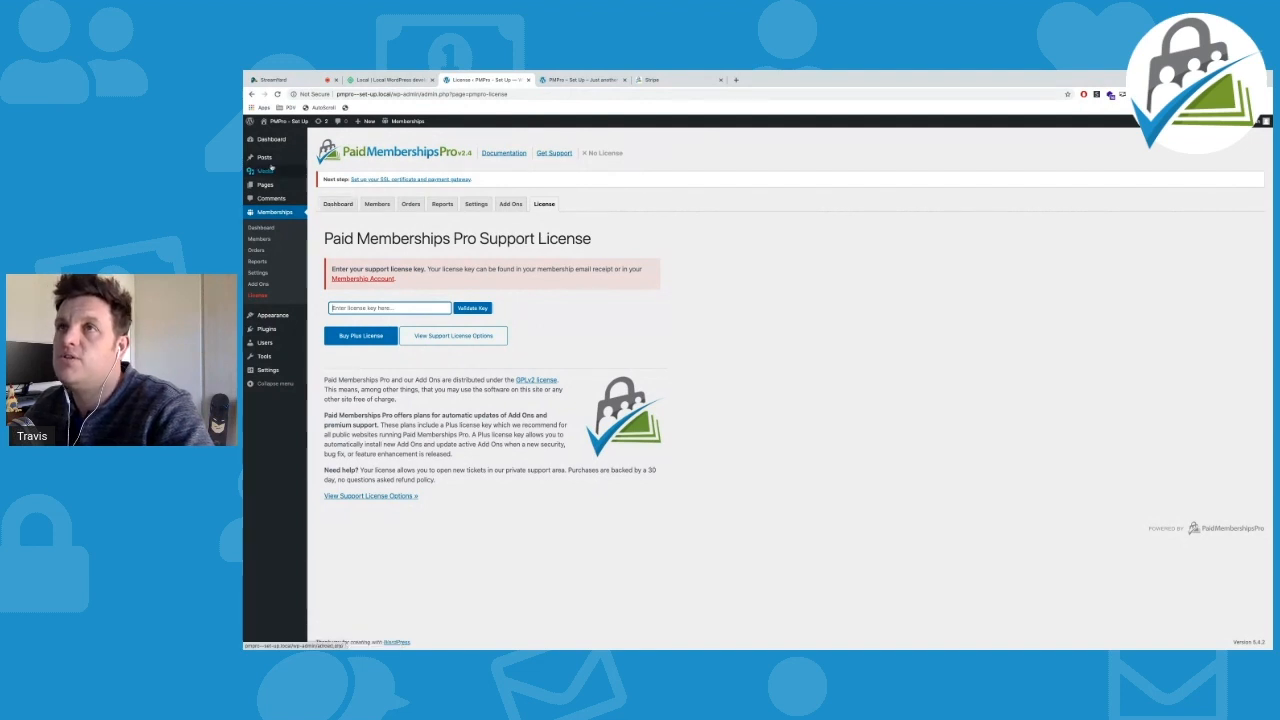
click(339, 205)
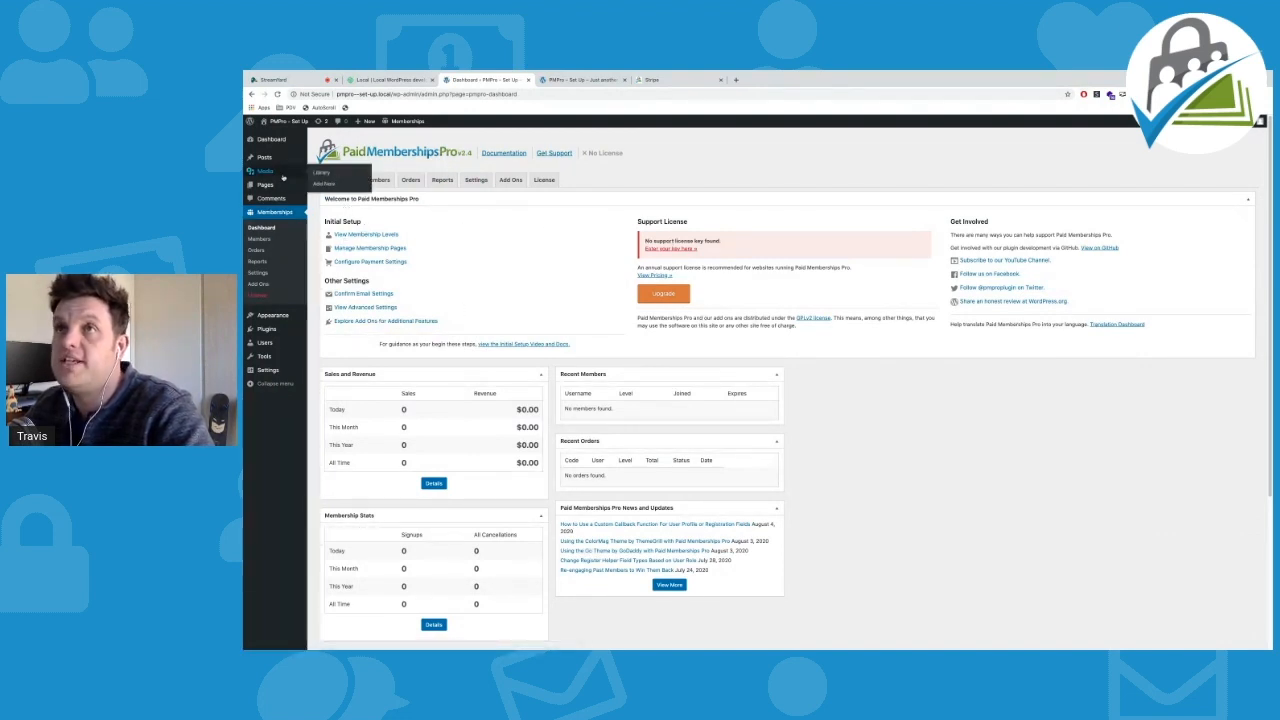
Start a new post via Posts > Add New, then bring back the Stripe gateway guide
mouse_move(265, 163)
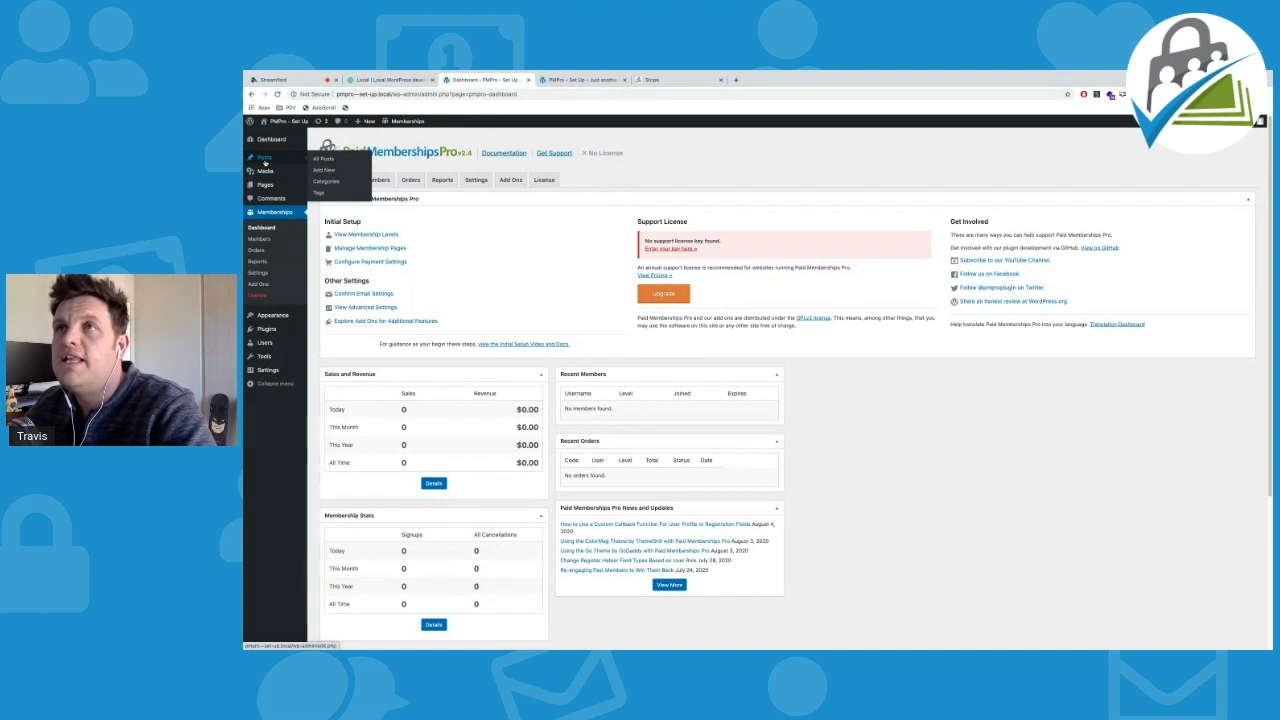
click(328, 171)
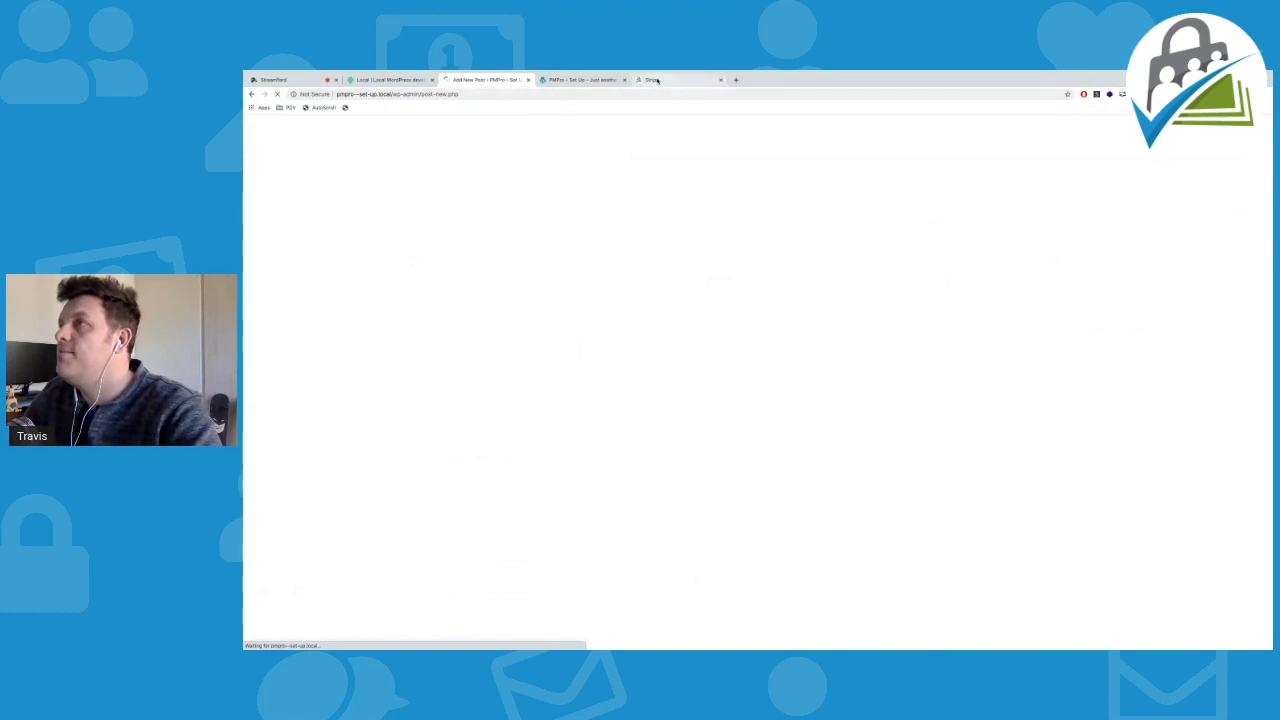
click(657, 80)
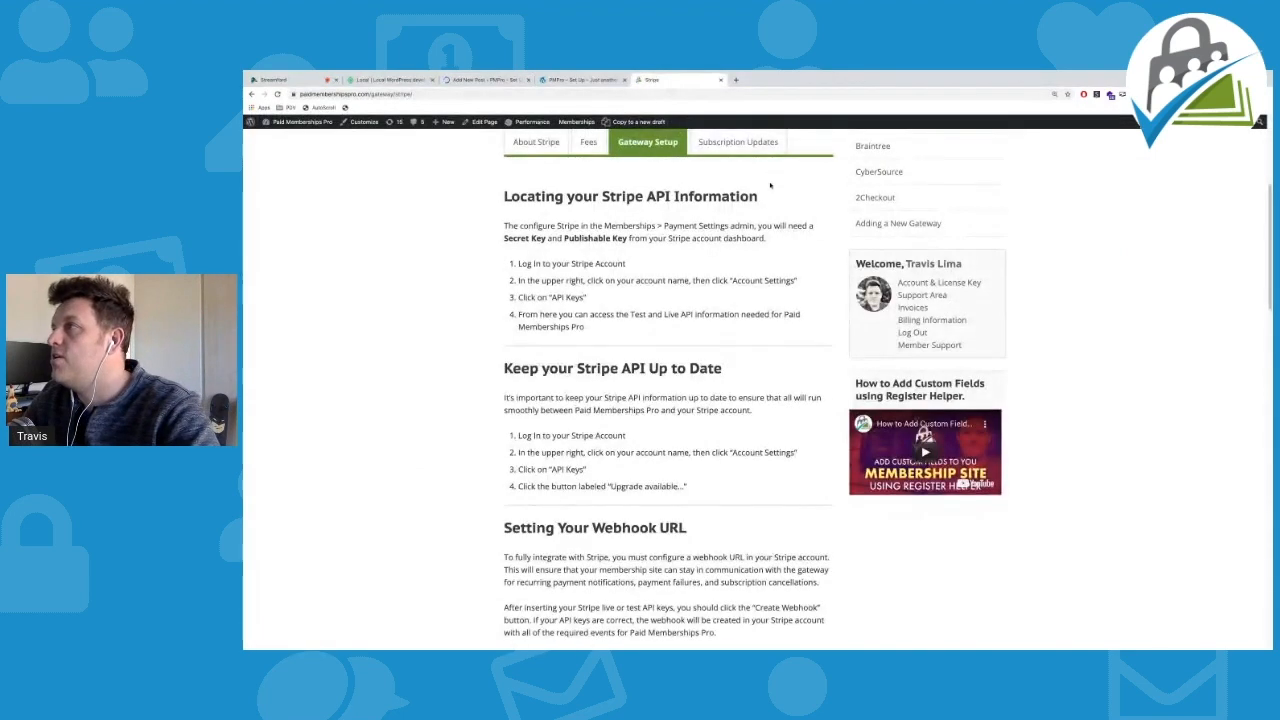
Find and open the 'Re-engaging Past Members to Win Them Back' article on the Paid Memberships Pro blog
scroll(771, 187, up, 3)
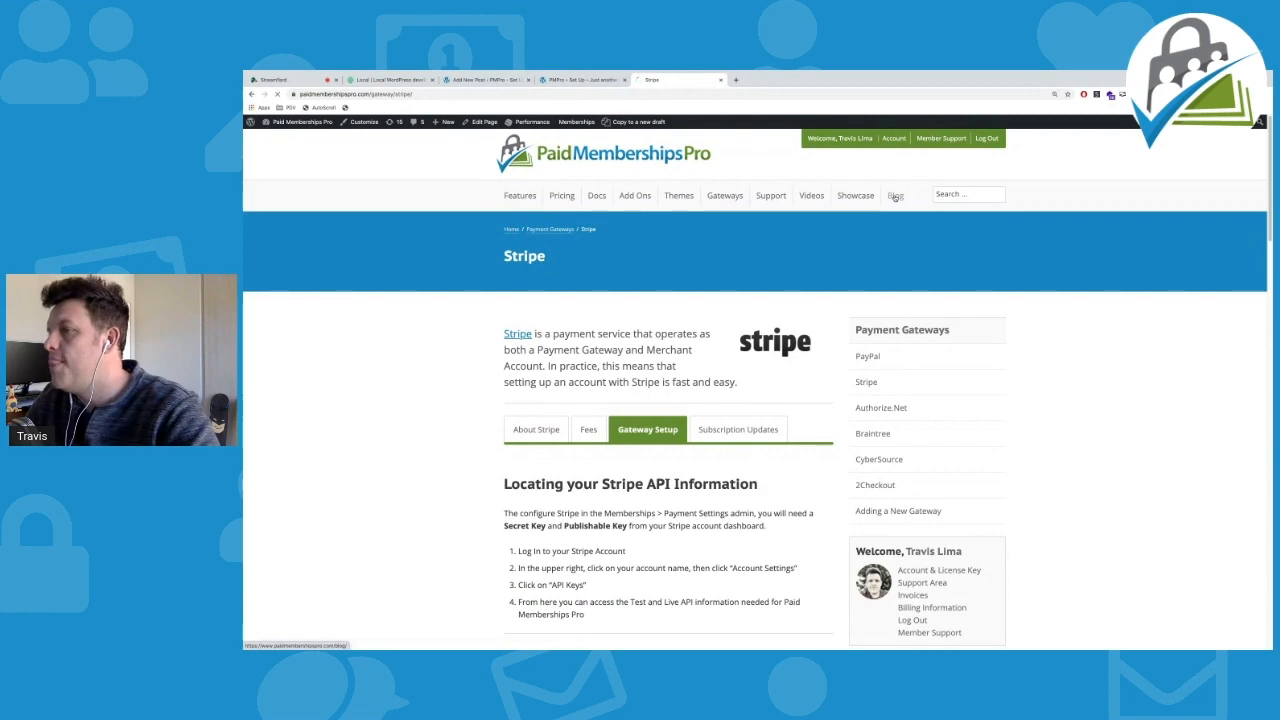
click(896, 196)
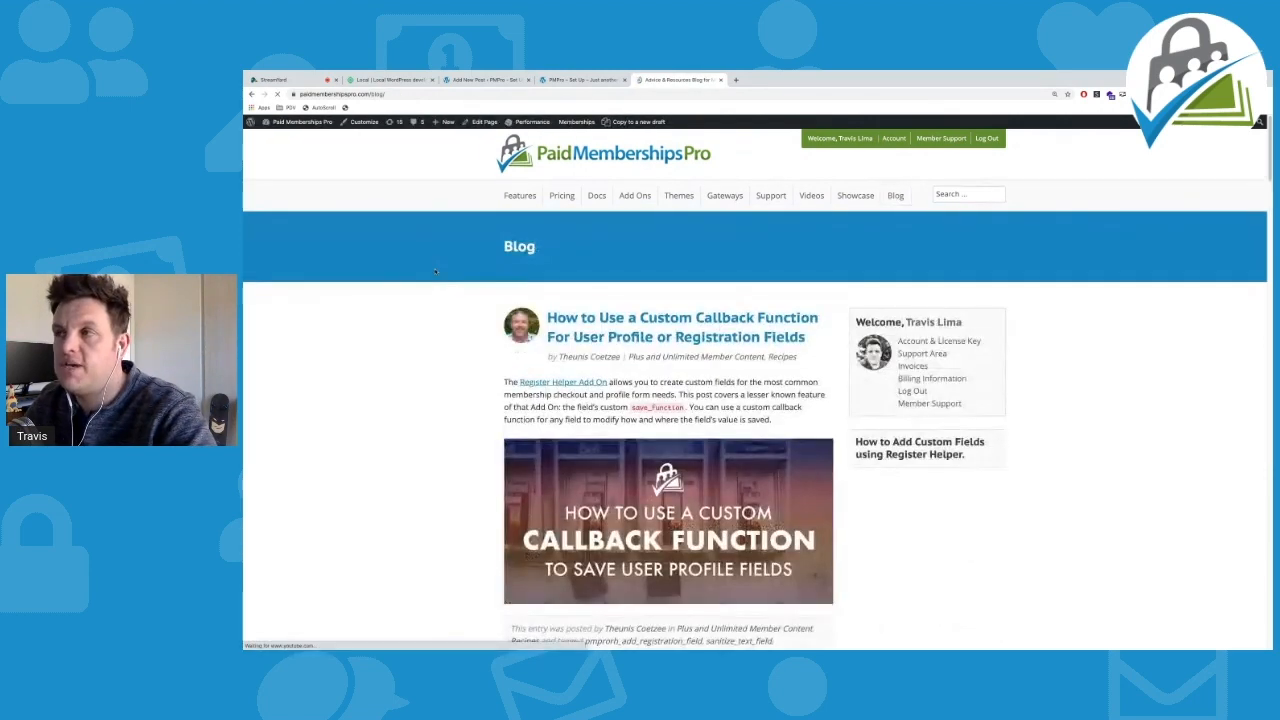
scroll(435, 272, down, 5)
scroll(435, 272, down, 5)
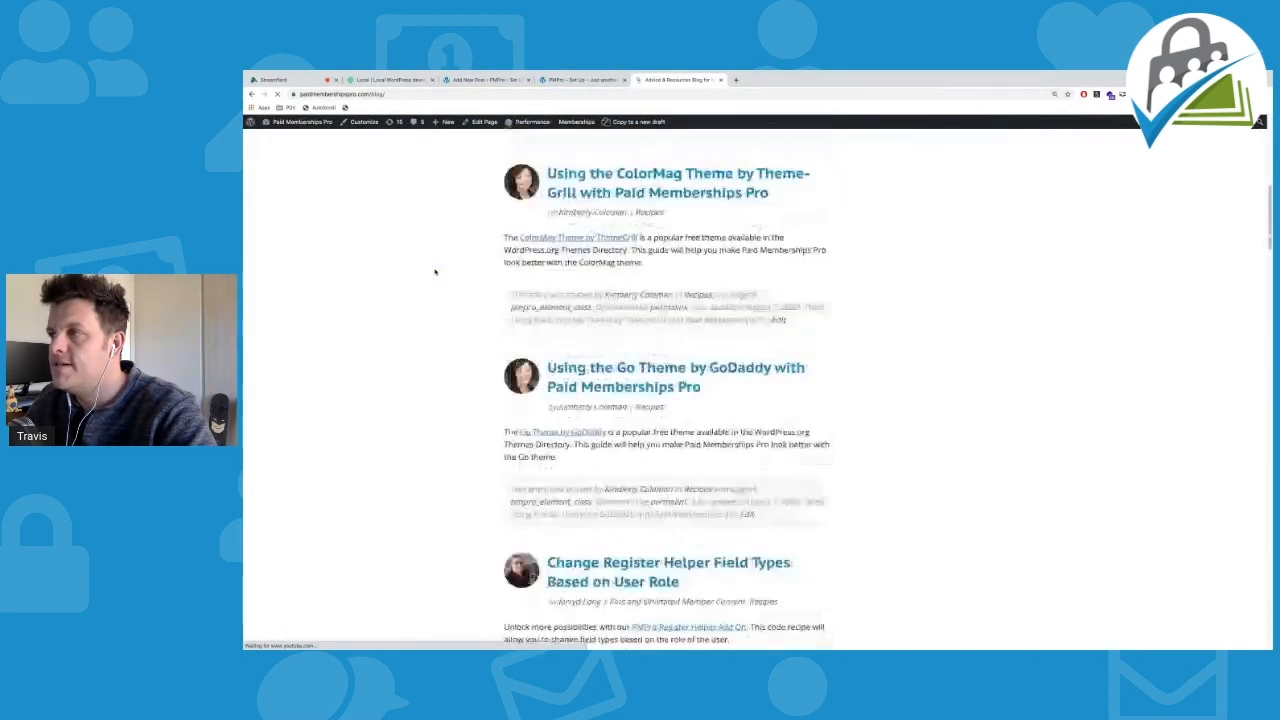
scroll(435, 272, down, 3)
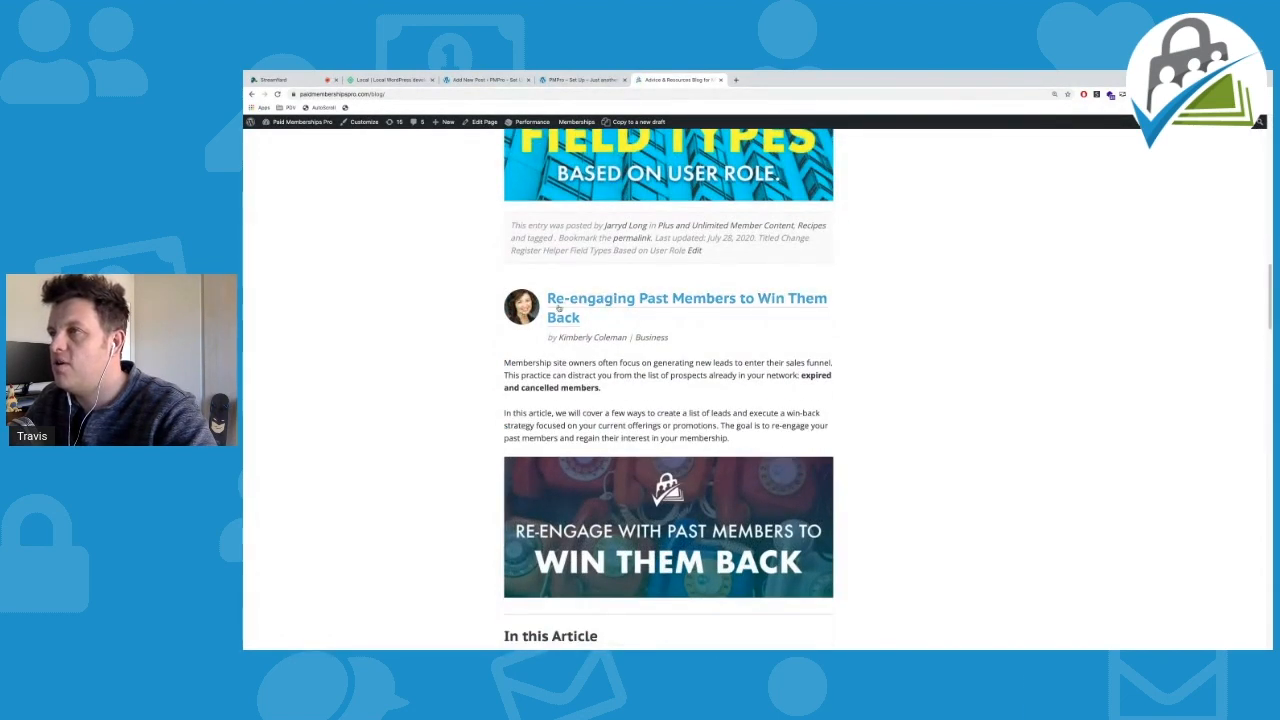
click(628, 304)
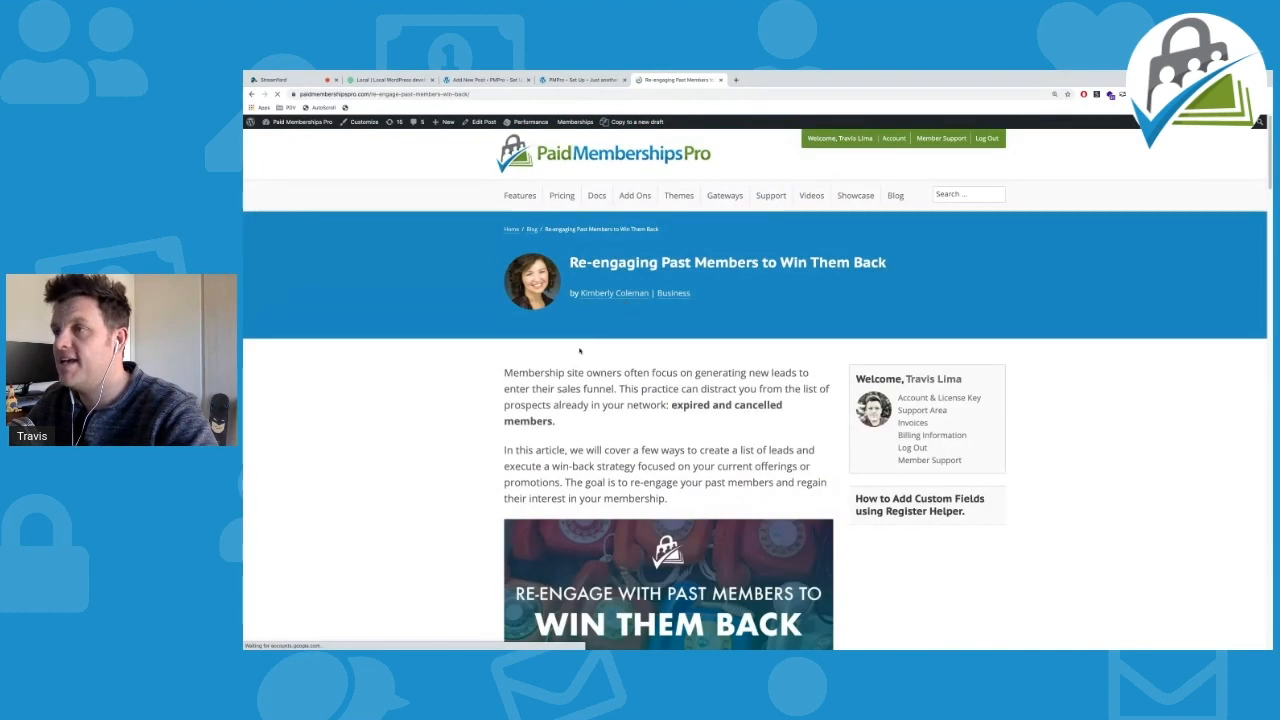
Select the article's first two paragraphs and switch to the local PMPro - Set Up site
scroll(510, 280, down, 1)
drag(503, 258, 679, 387)
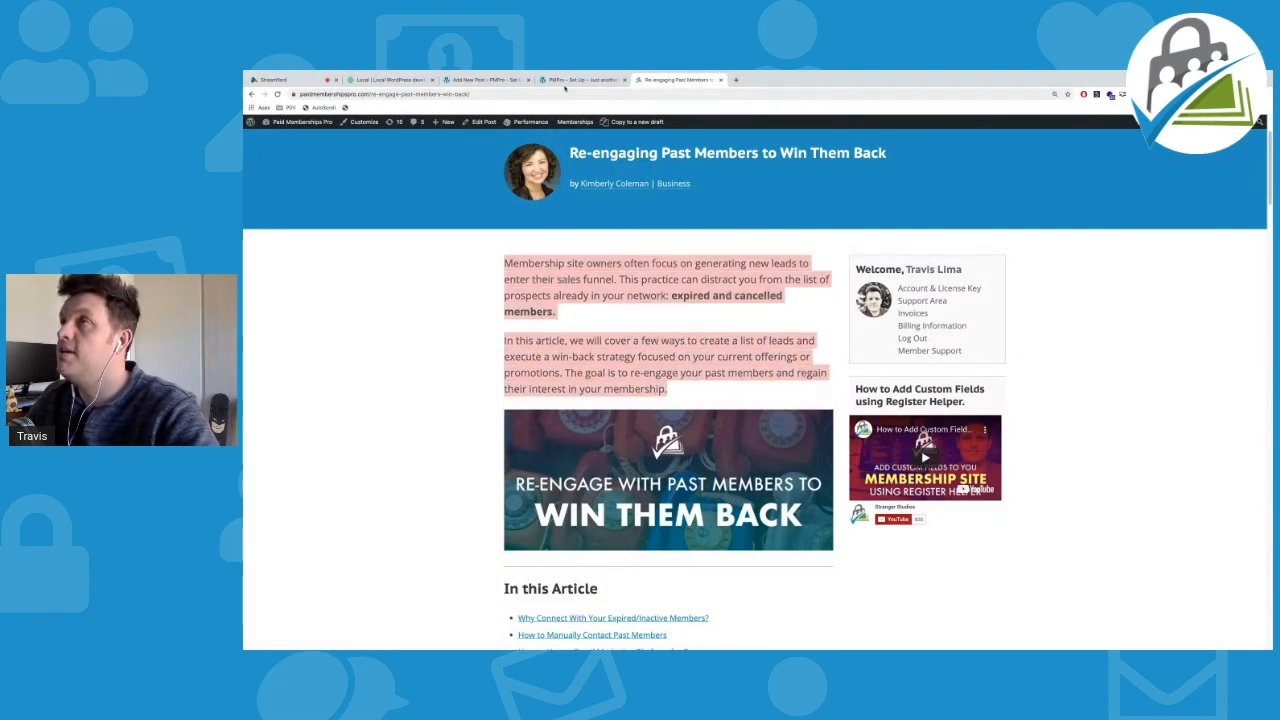
click(585, 82)
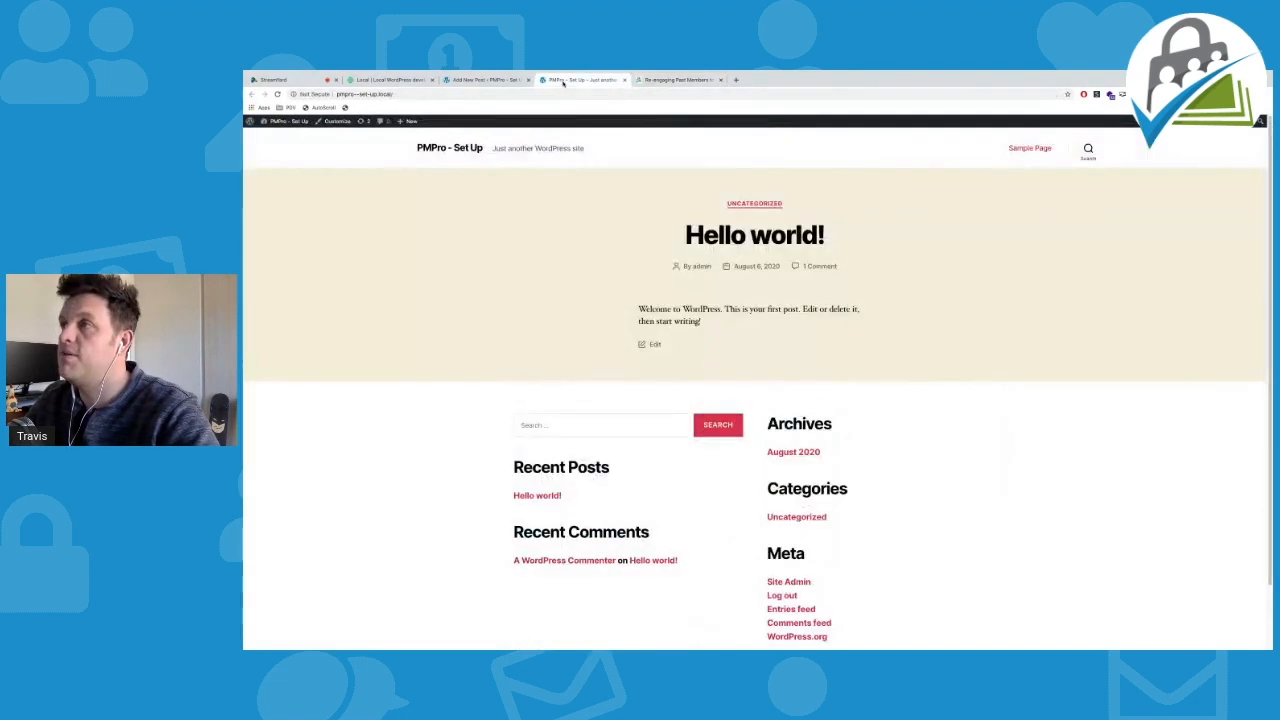
Title the new post 'Re-engaging Past Members to Win Them Back', copied from the source article
click(624, 80)
click(485, 80)
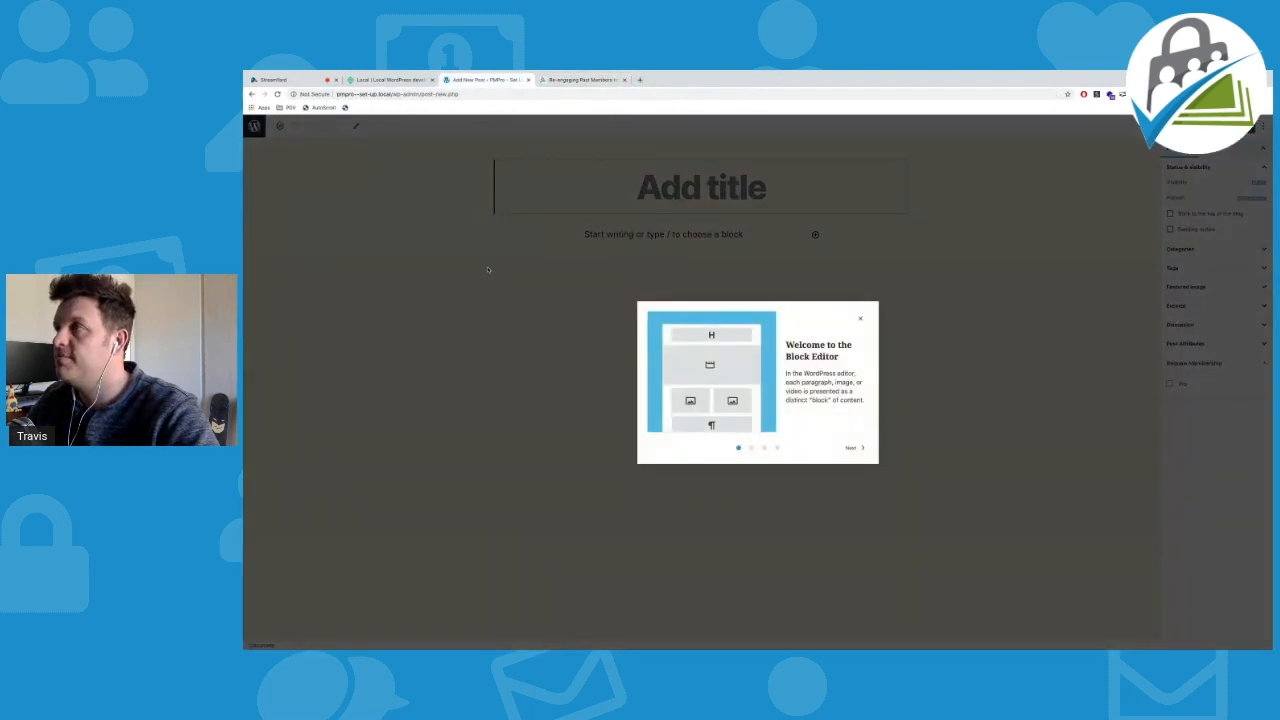
click(859, 318)
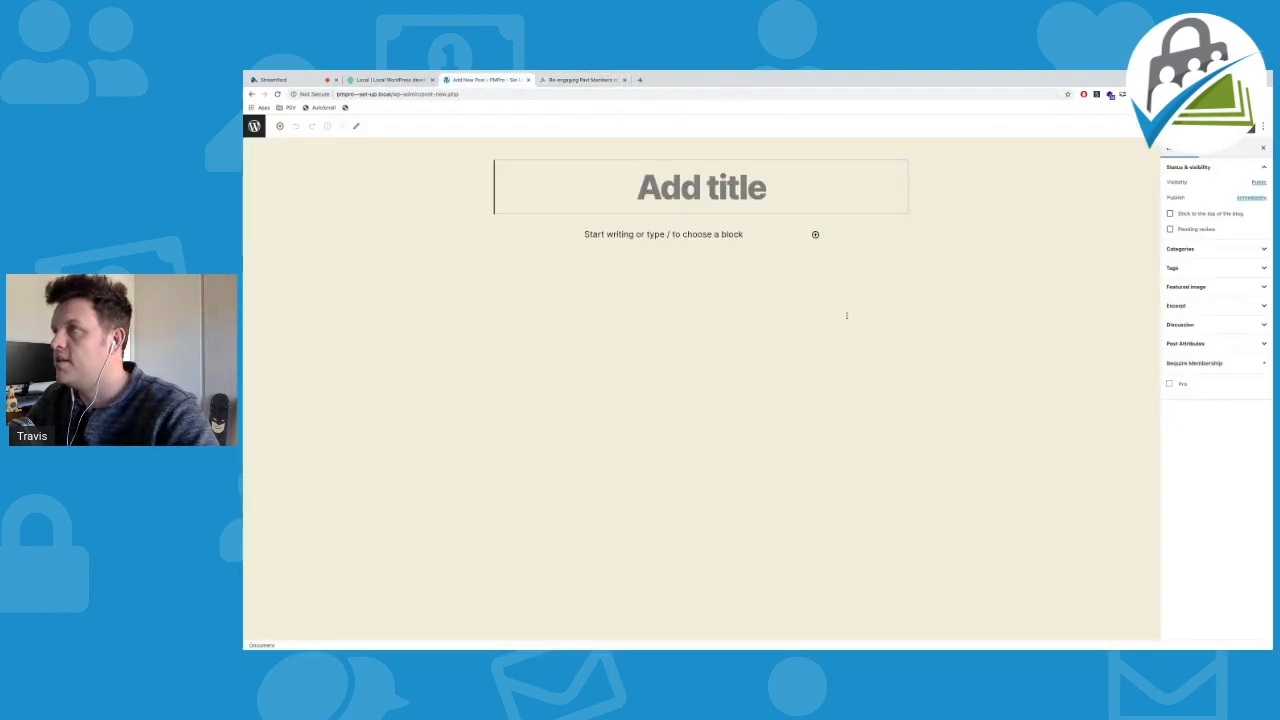
click(604, 82)
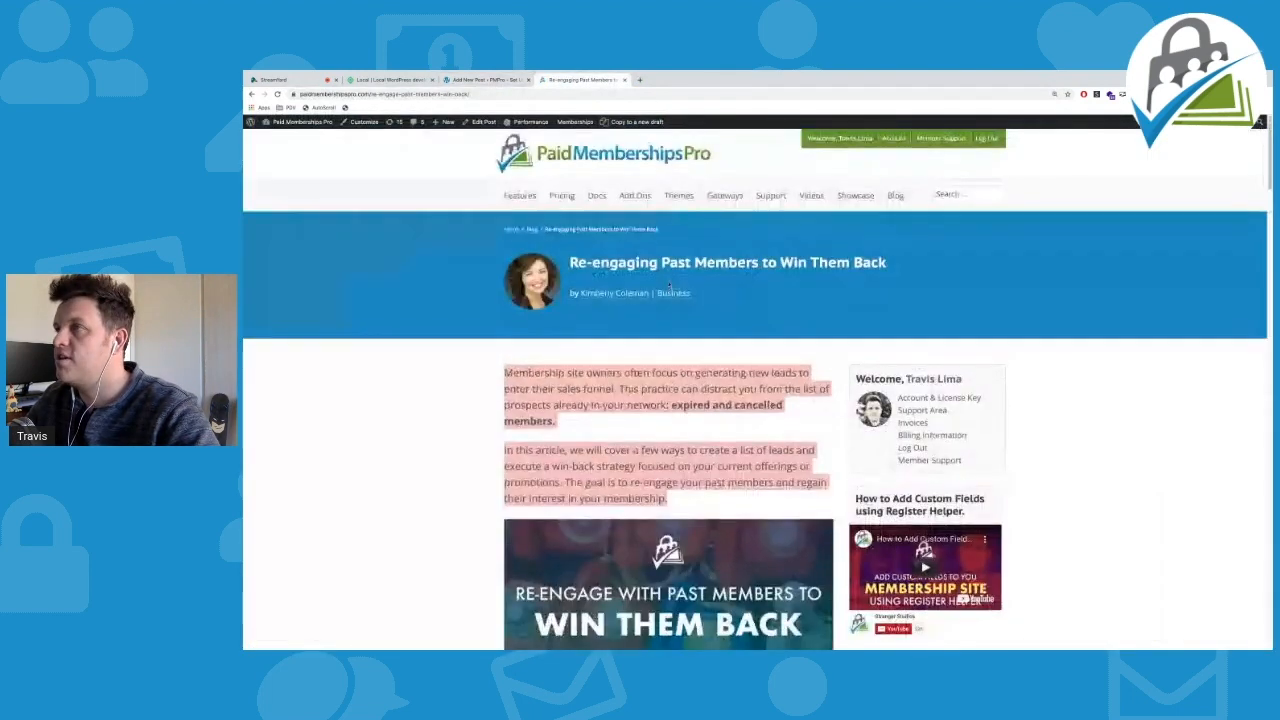
drag(571, 262, 885, 263)
key(ctrl+c)
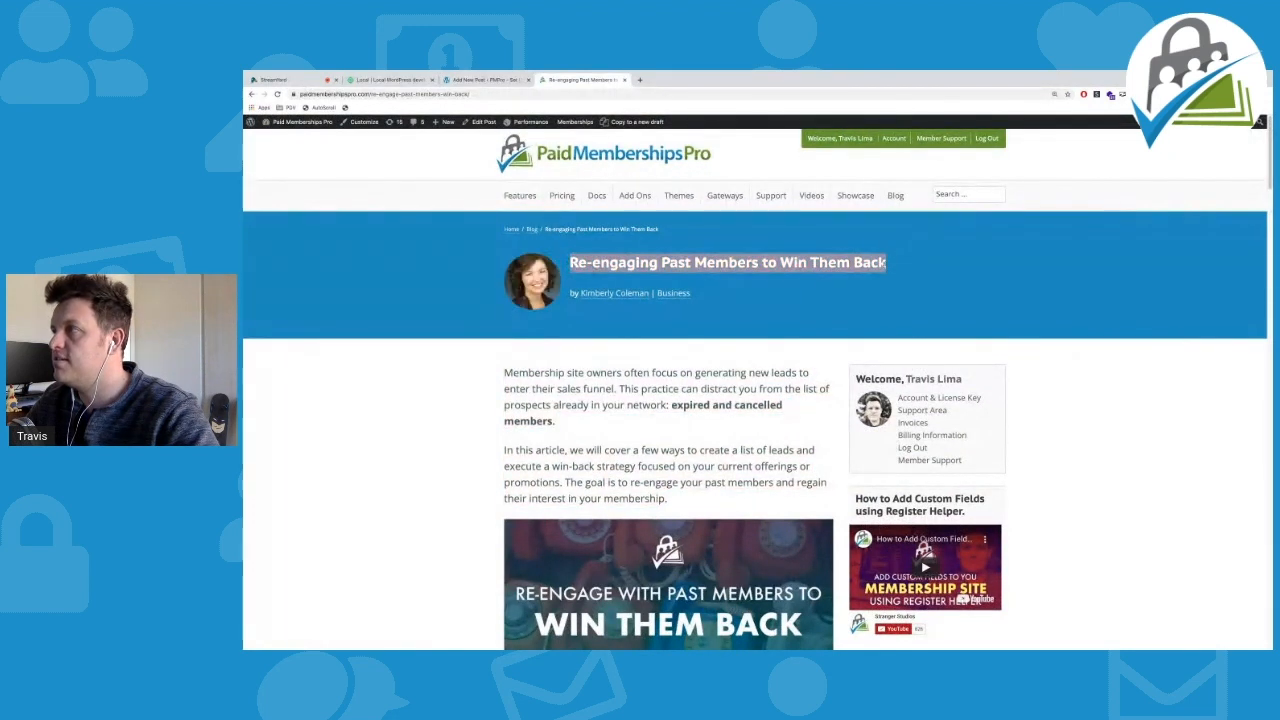
click(507, 82)
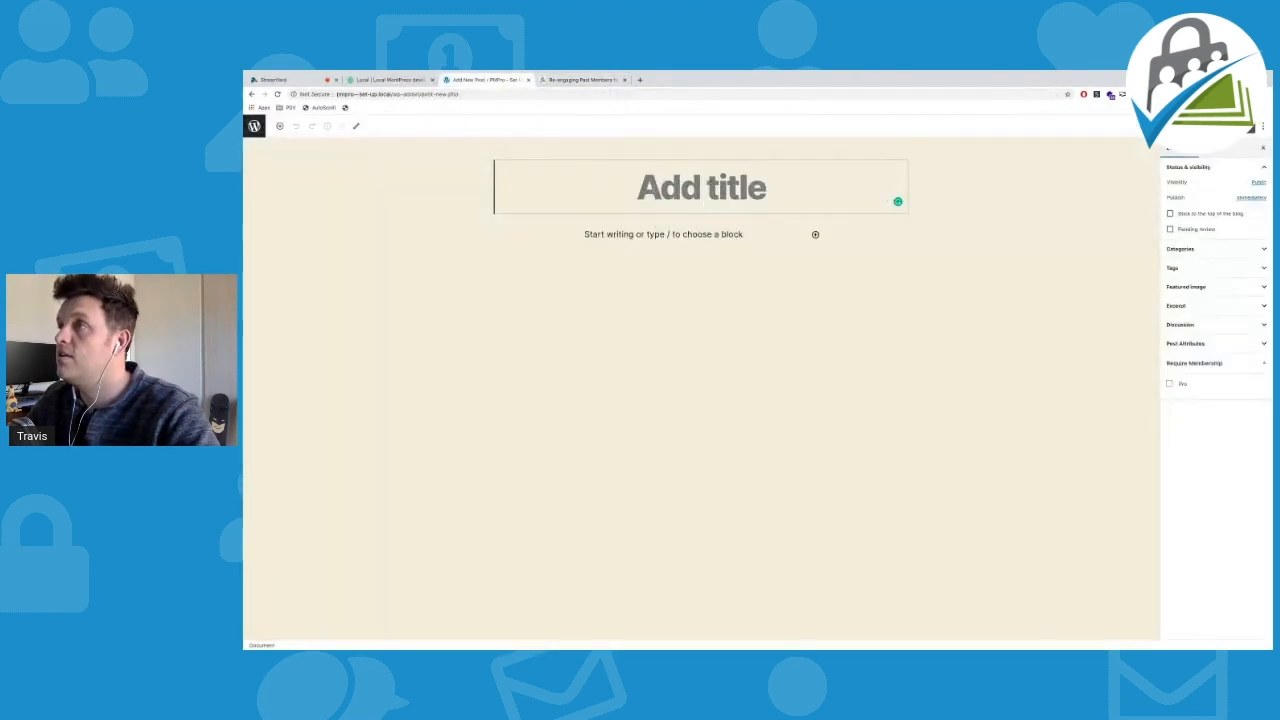
key(ctrl+v)
Copy the article's two intro paragraphs into the post body
click(585, 79)
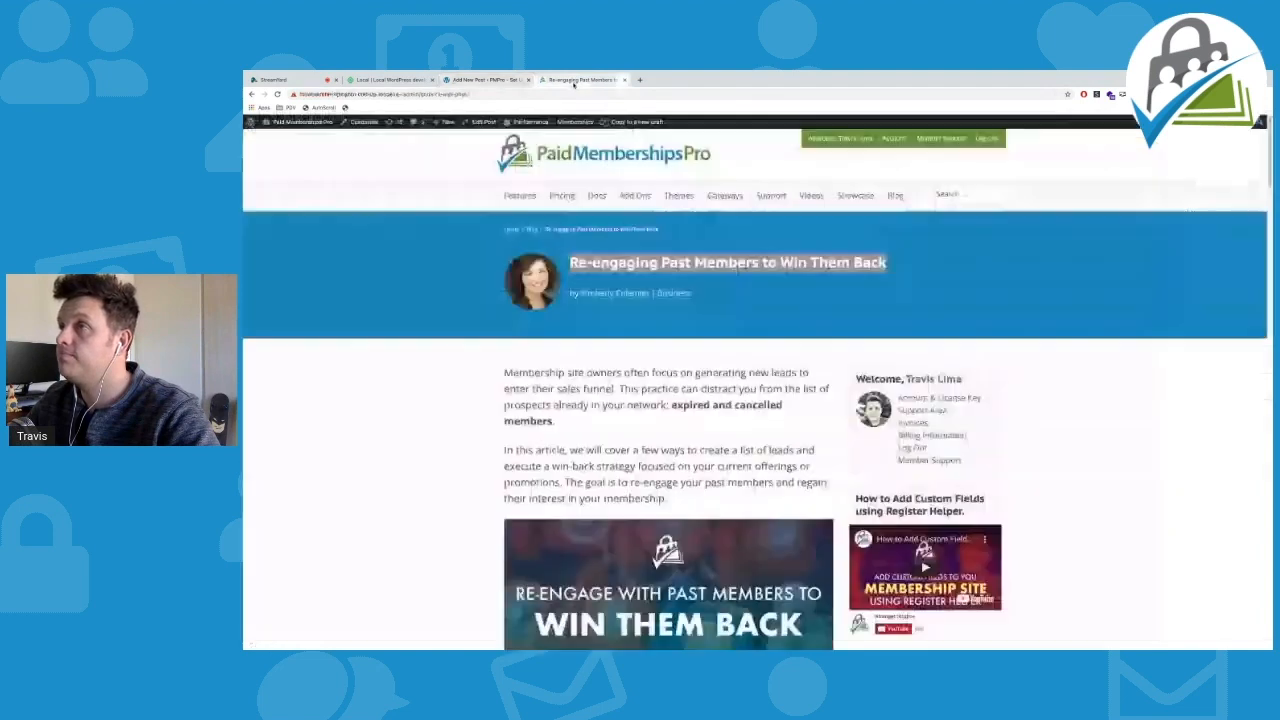
scroll(593, 304, down, 1)
drag(504, 309, 698, 436)
key(ctrl+c)
click(462, 80)
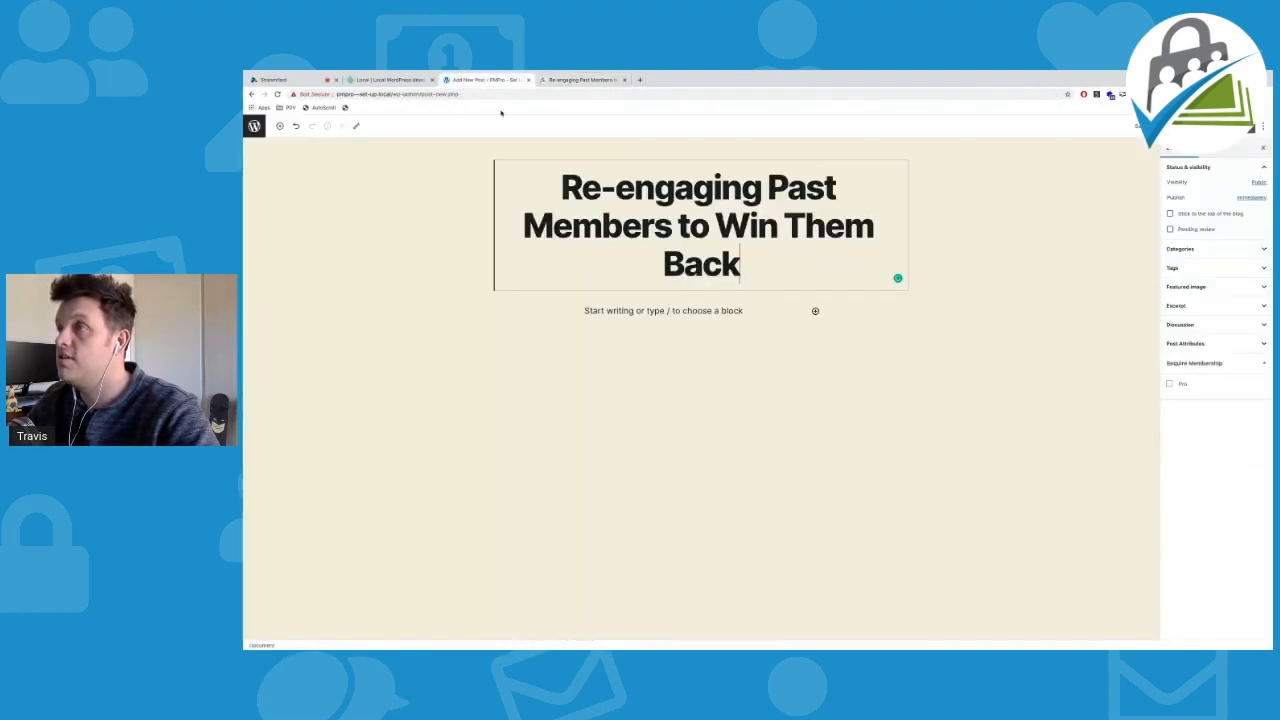
click(639, 312)
key(ctrl+v)
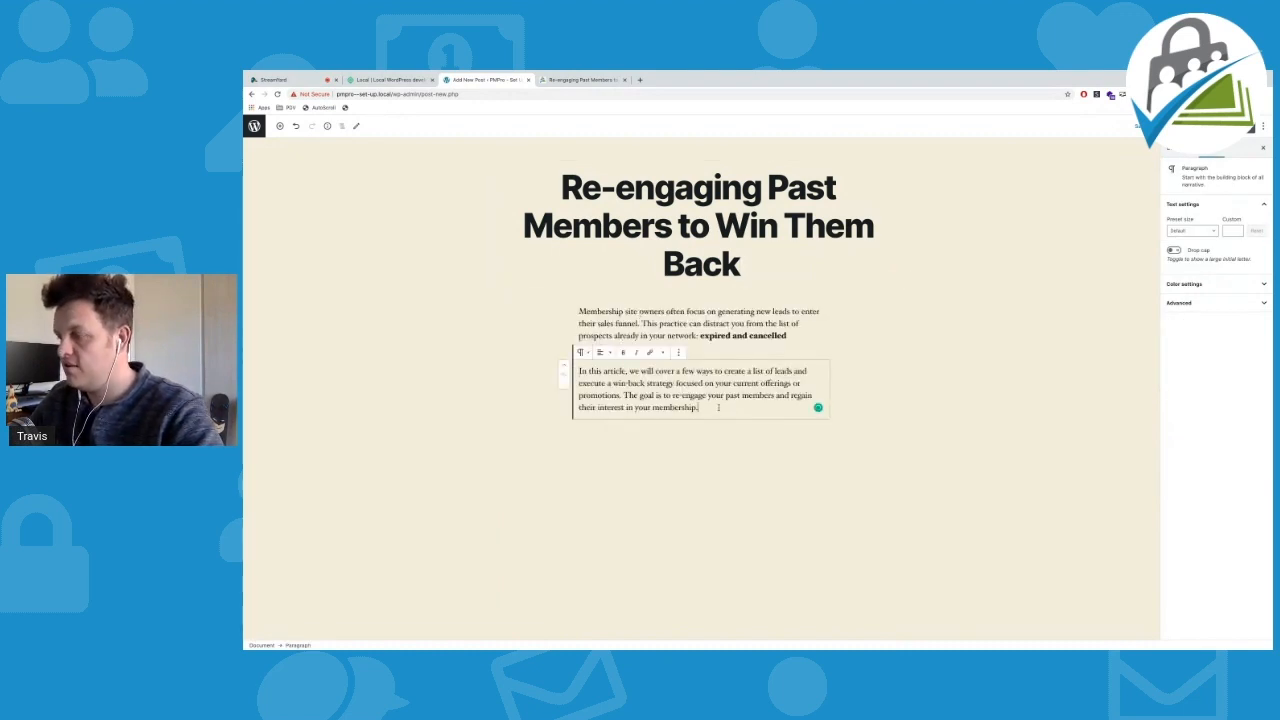
Add a separator block below the paragraphs using /hr
key(Return)
text(/hr)
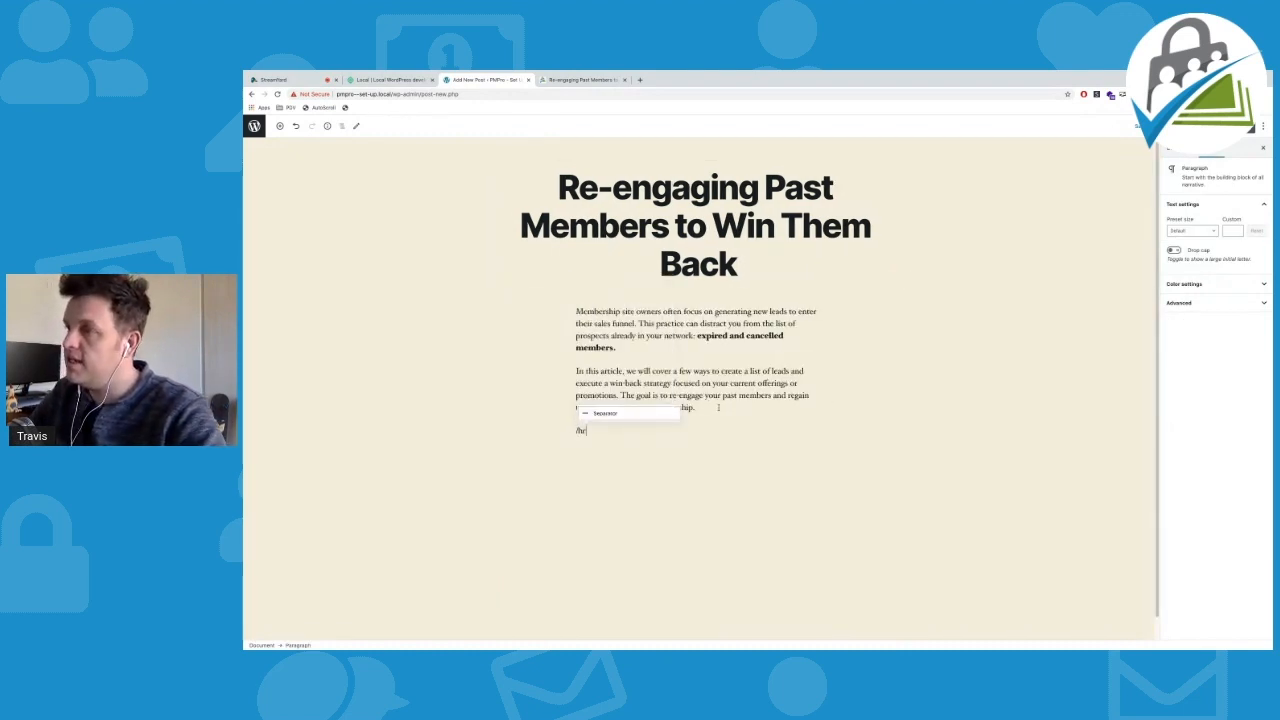
key(Return)
click(724, 476)
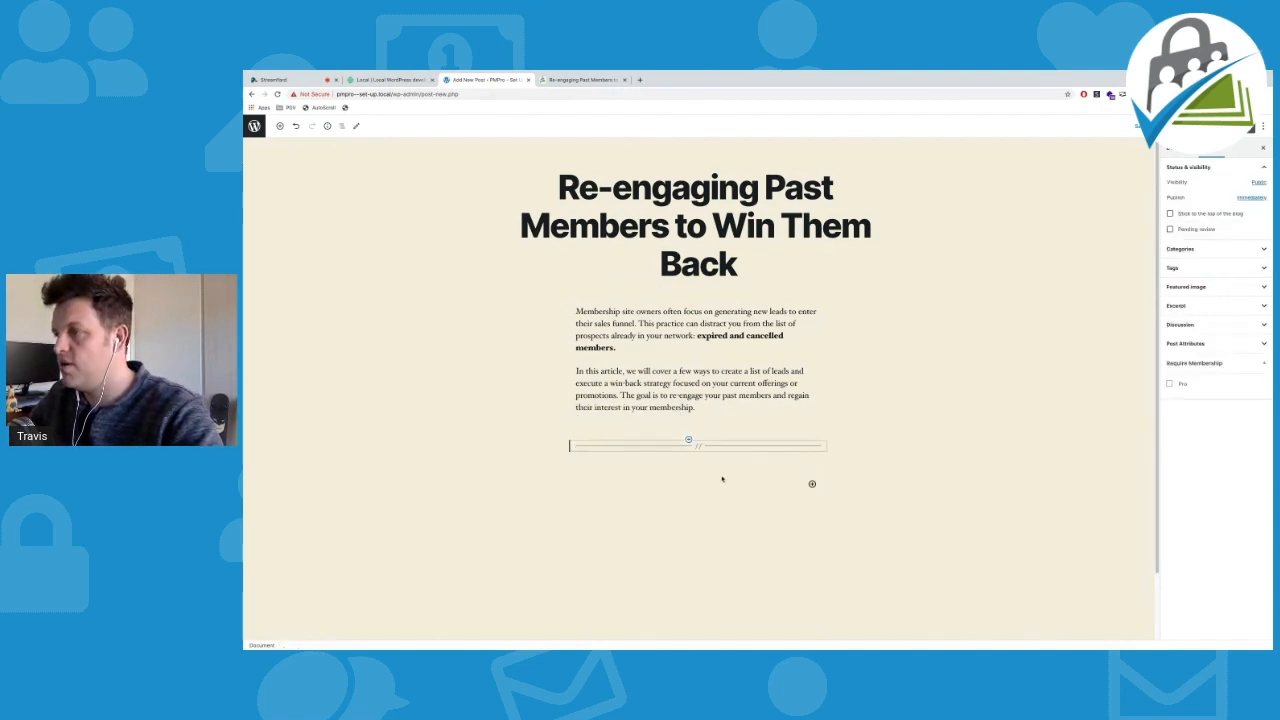
Copy the article's 'Re-engage with past members' banner image into the post below the intro paragraphs
click(580, 79)
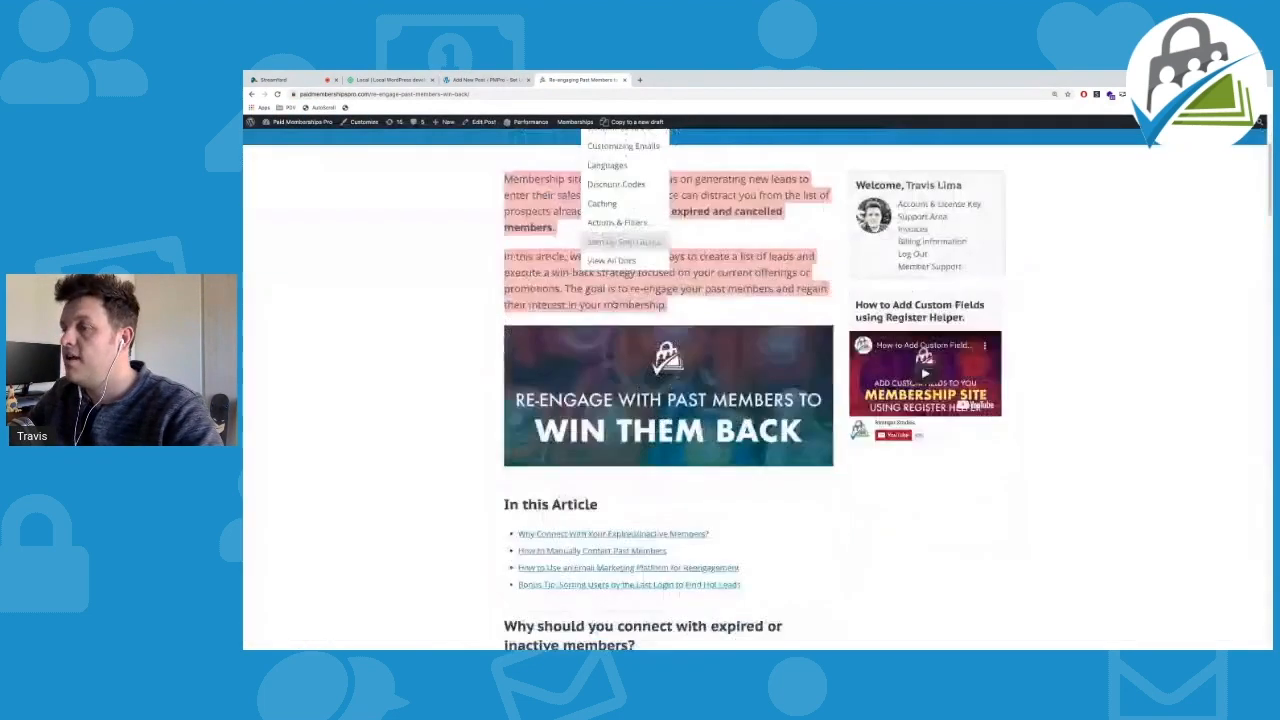
right_click(610, 366)
click(636, 385)
click(487, 79)
click(722, 404)
key(ctrl+v)
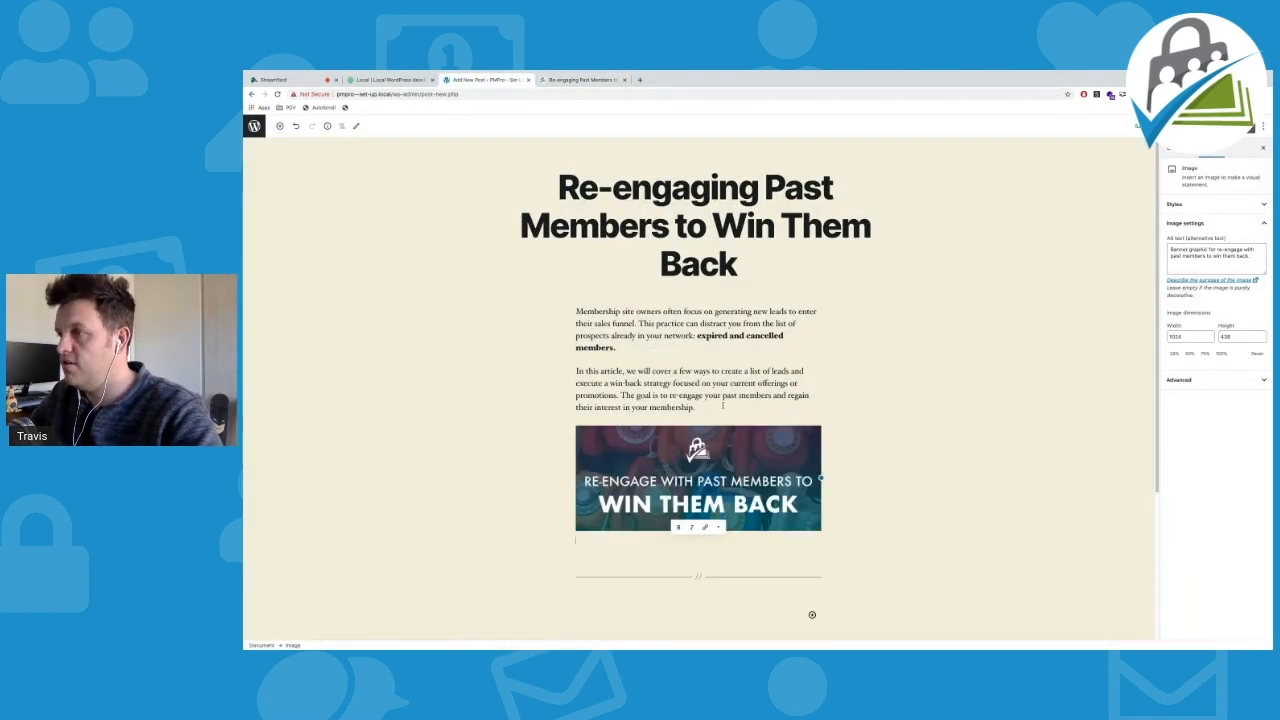
click(612, 565)
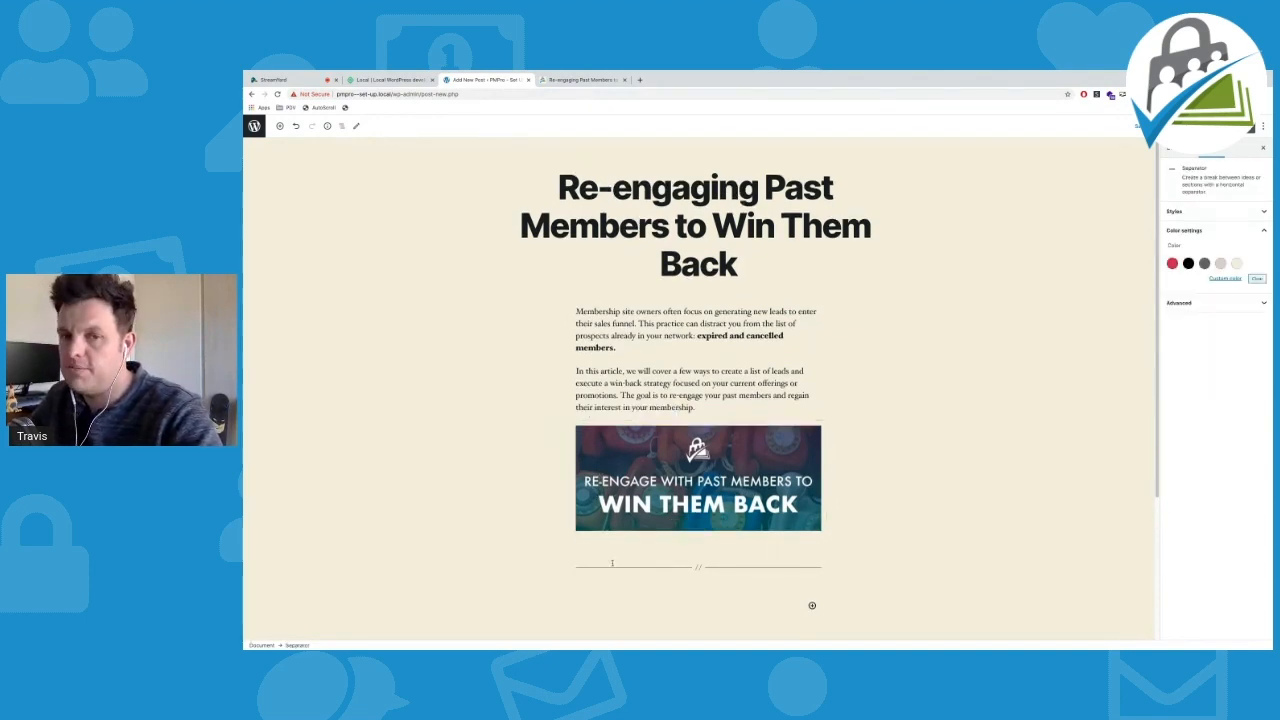
Select the Why should you connect section in the source article
click(582, 79)
scroll(471, 320, down, 2)
drag(504, 284, 680, 620)
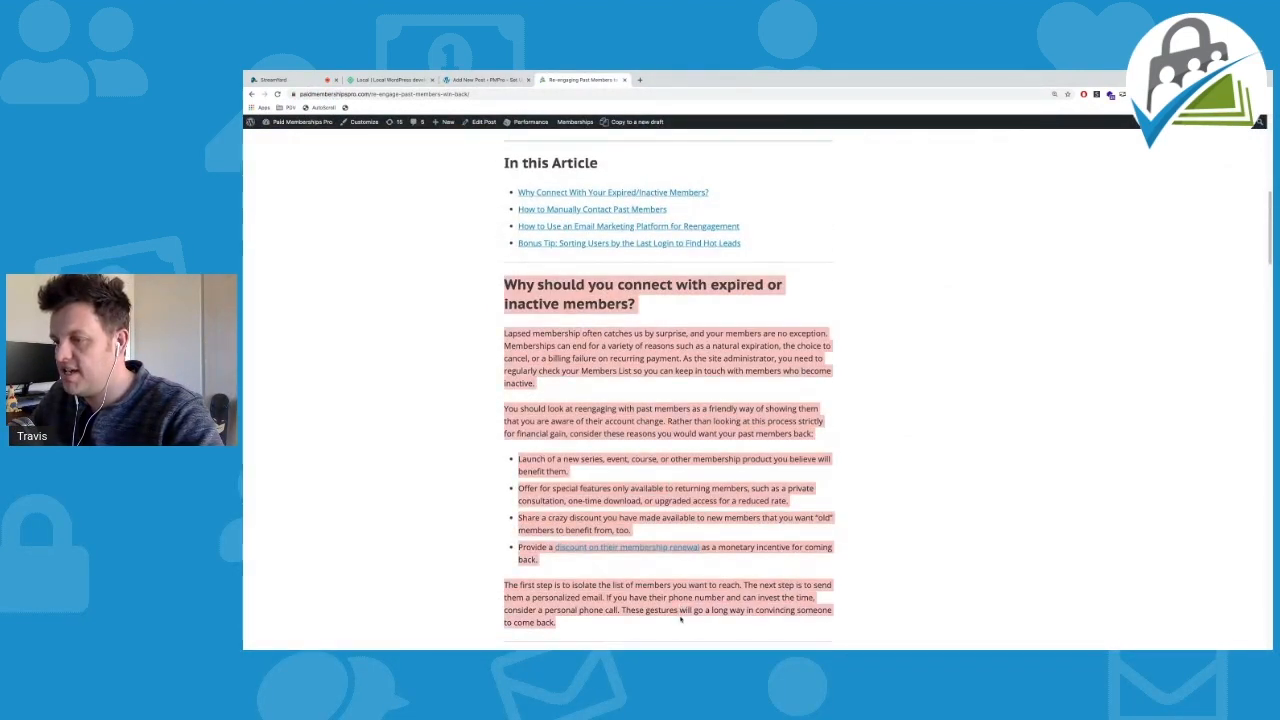
Paste the 'Why should you connect with expired or inactive members?' section into a new Paragraph block after the separator
click(487, 80)
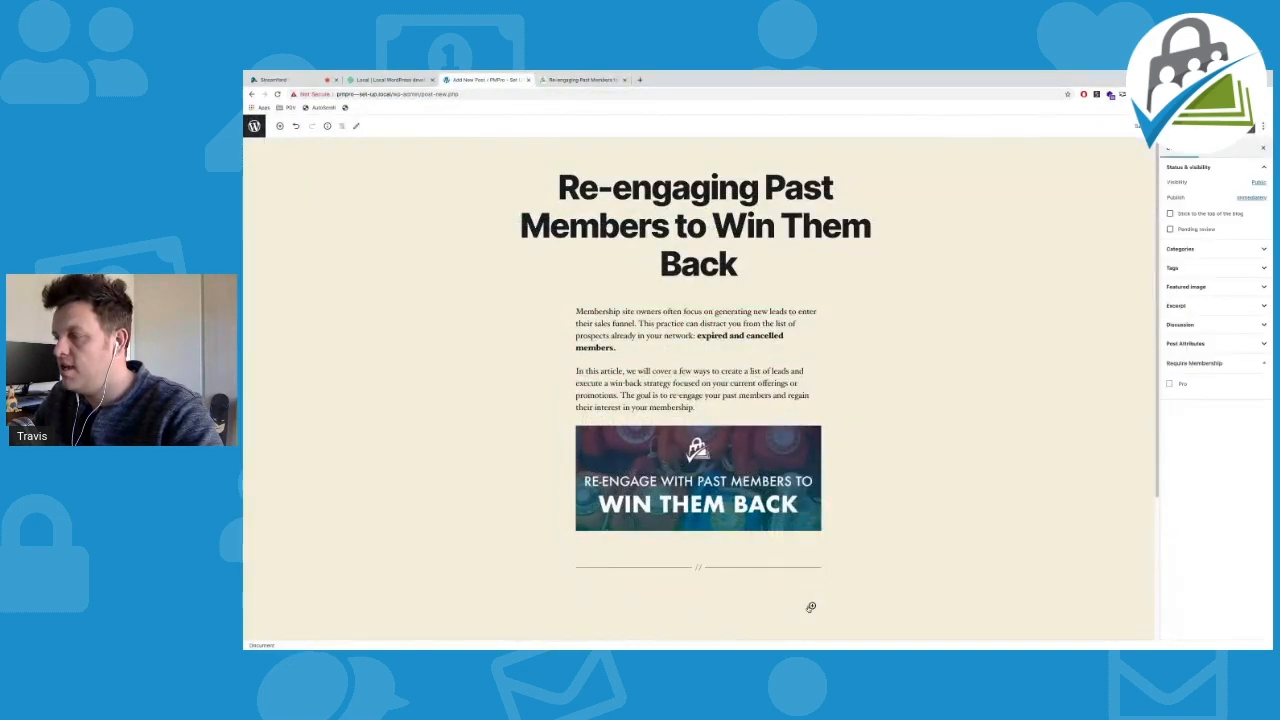
click(811, 606)
click(880, 490)
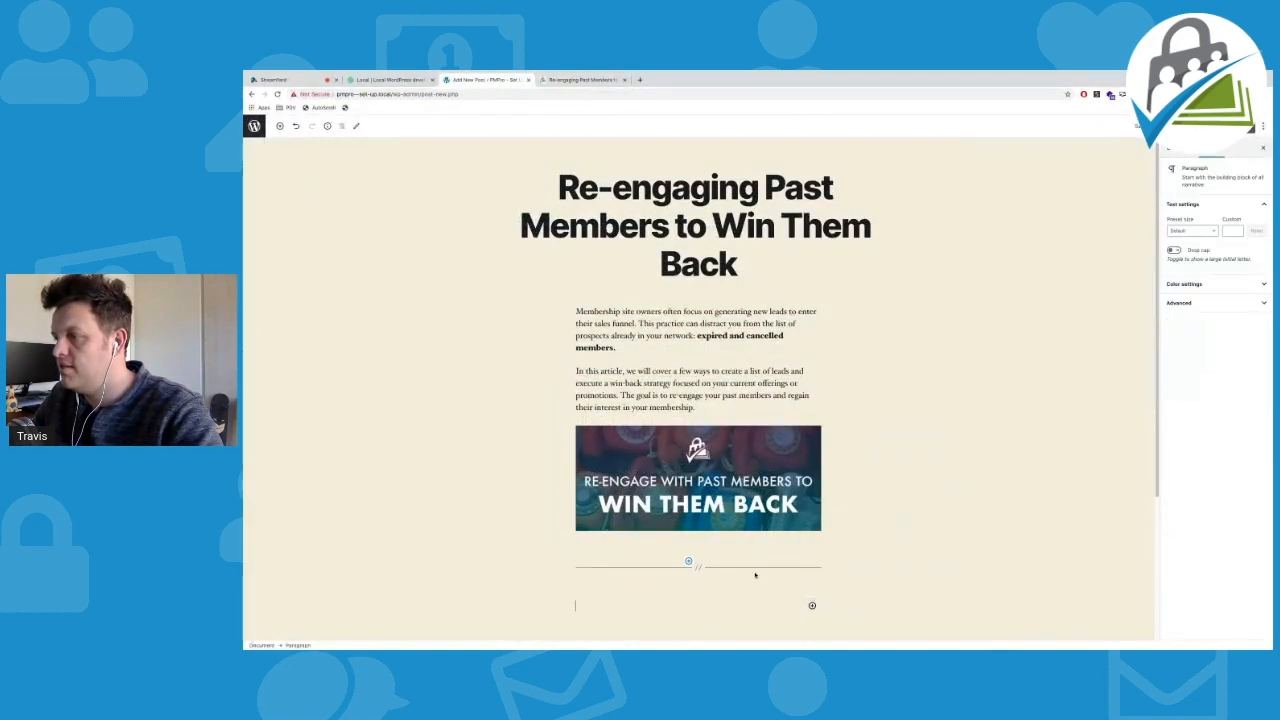
key(ctrl+v)
Publish the post, confirming in the pre-publish panel
scroll(1038, 181, up, 5)
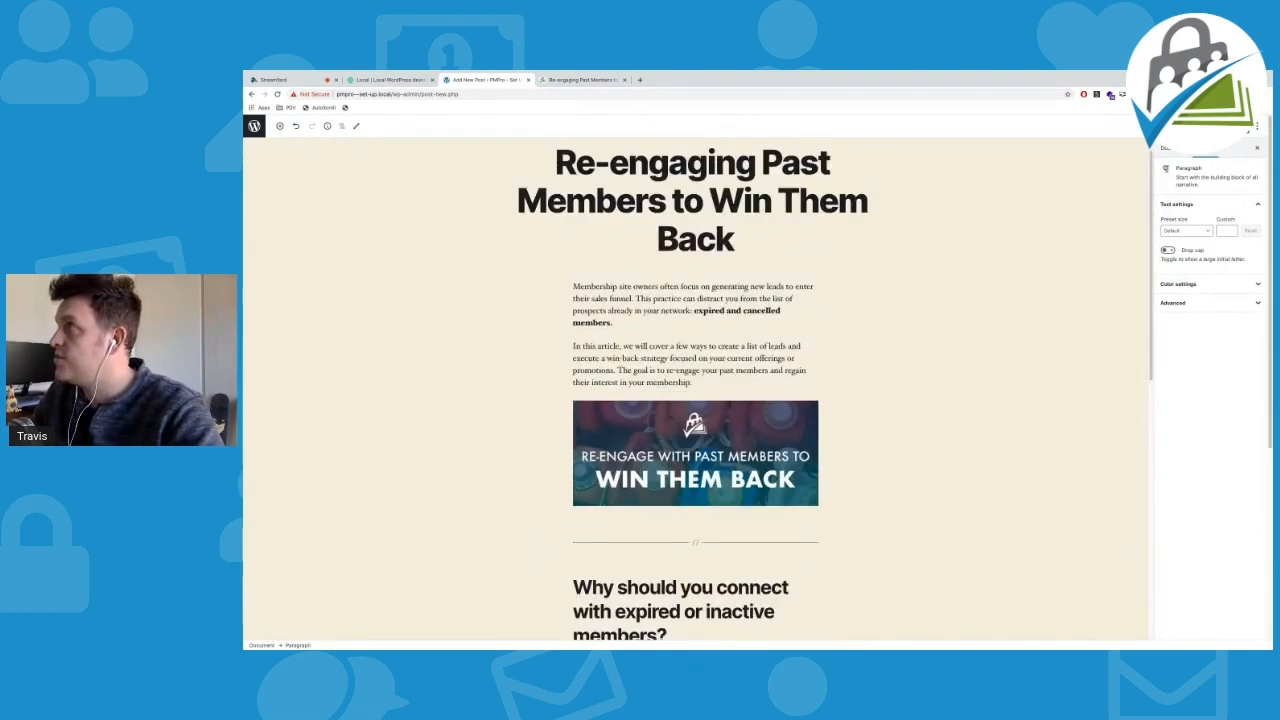
click(1135, 126)
click(1182, 126)
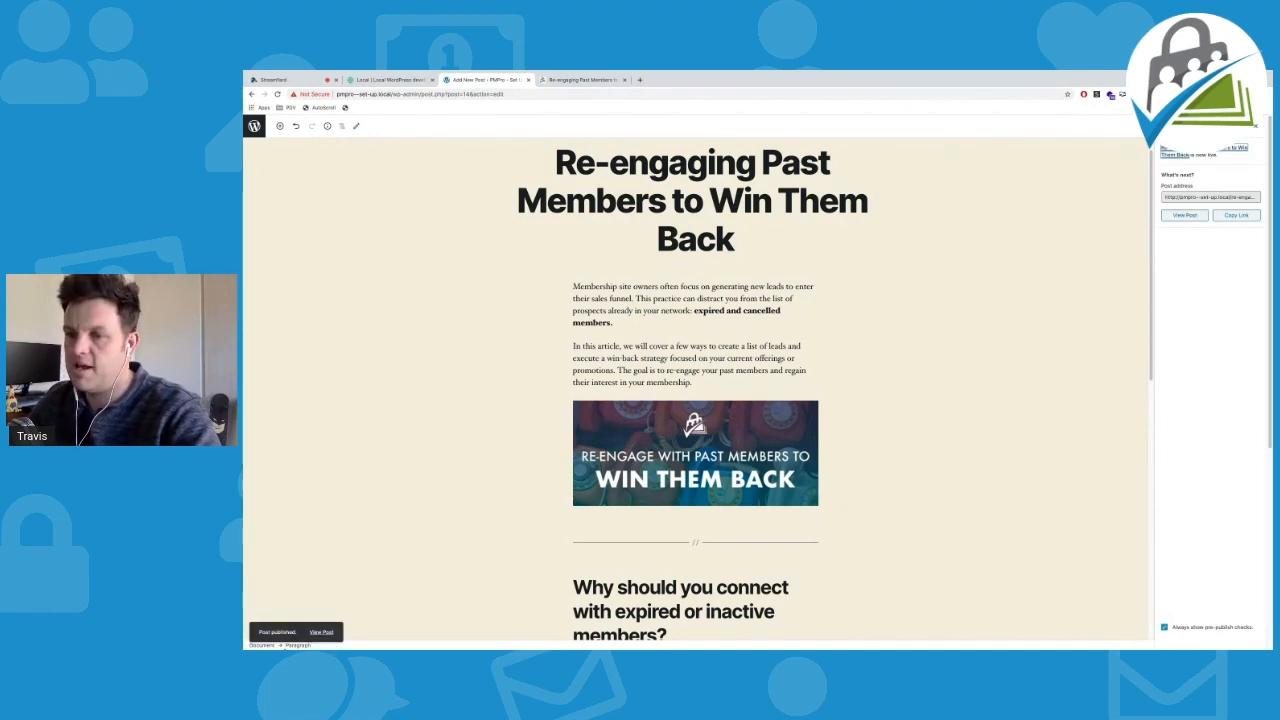
View the published post on the live site, scroll through its intro and banner, then return to editing it
click(321, 632)
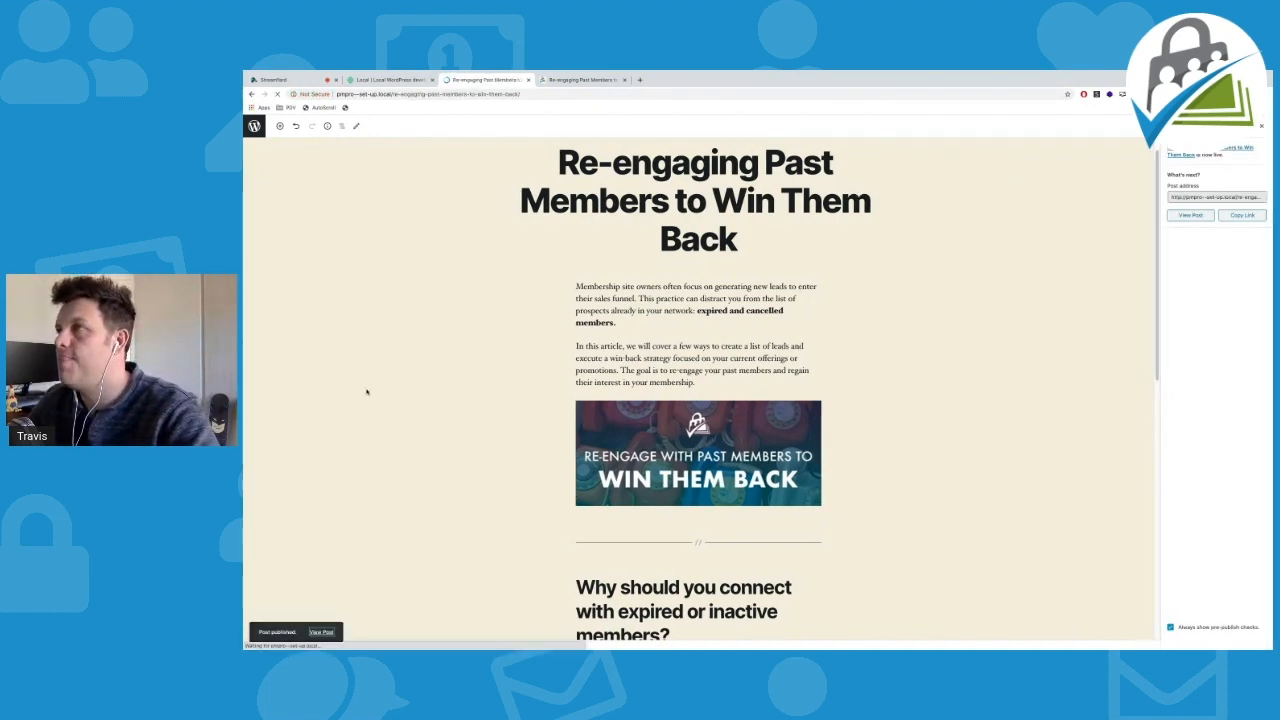
scroll(430, 390, down, 4)
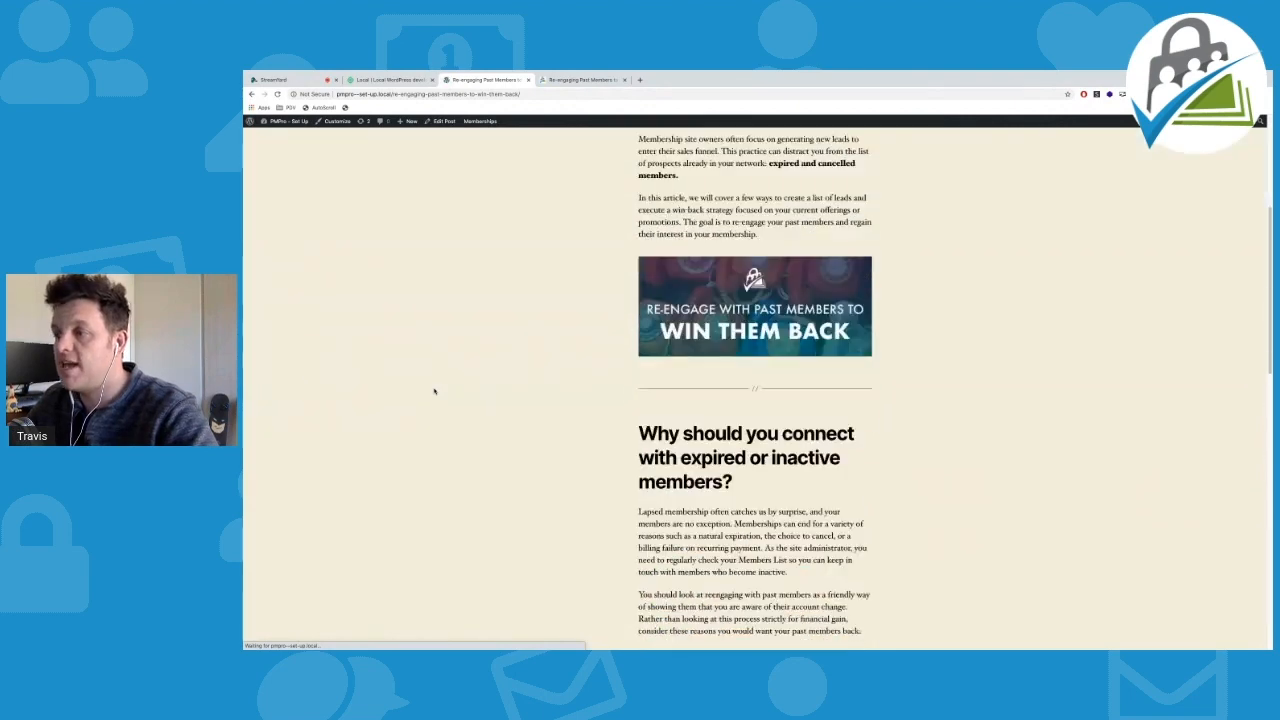
scroll(435, 390, down, 3)
scroll(435, 390, up, 4)
scroll(435, 390, up, 3)
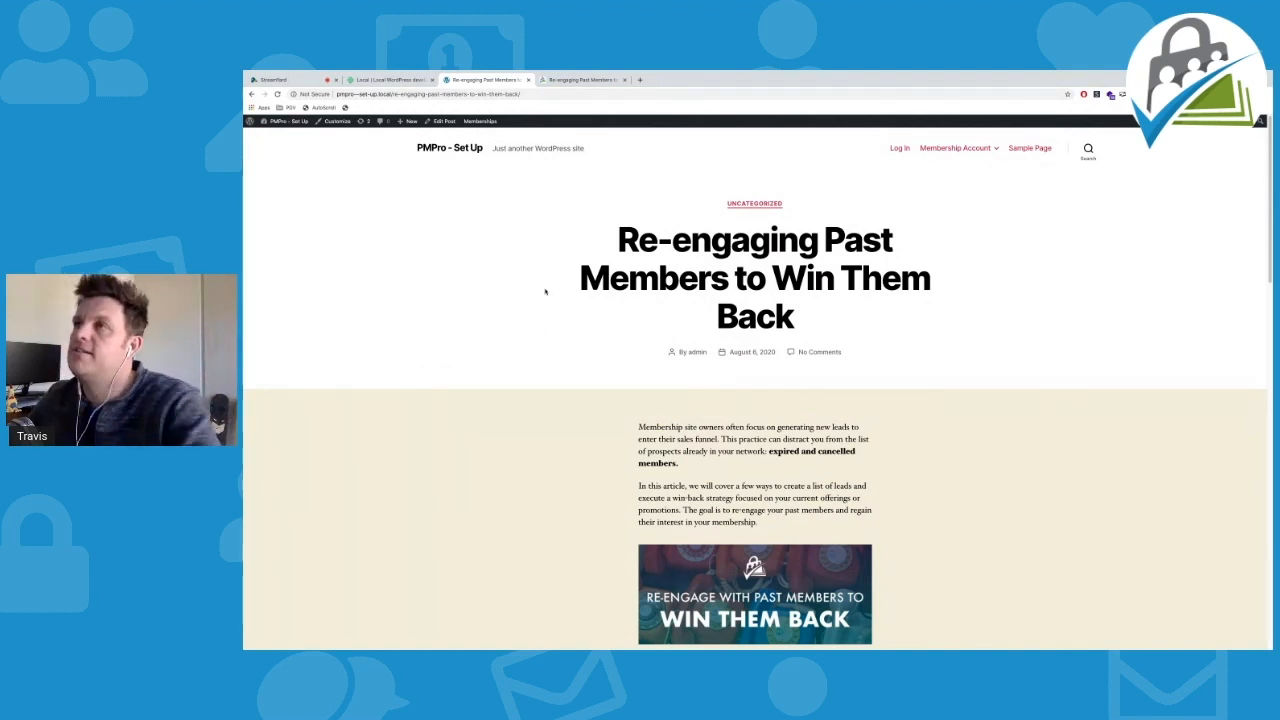
click(440, 121)
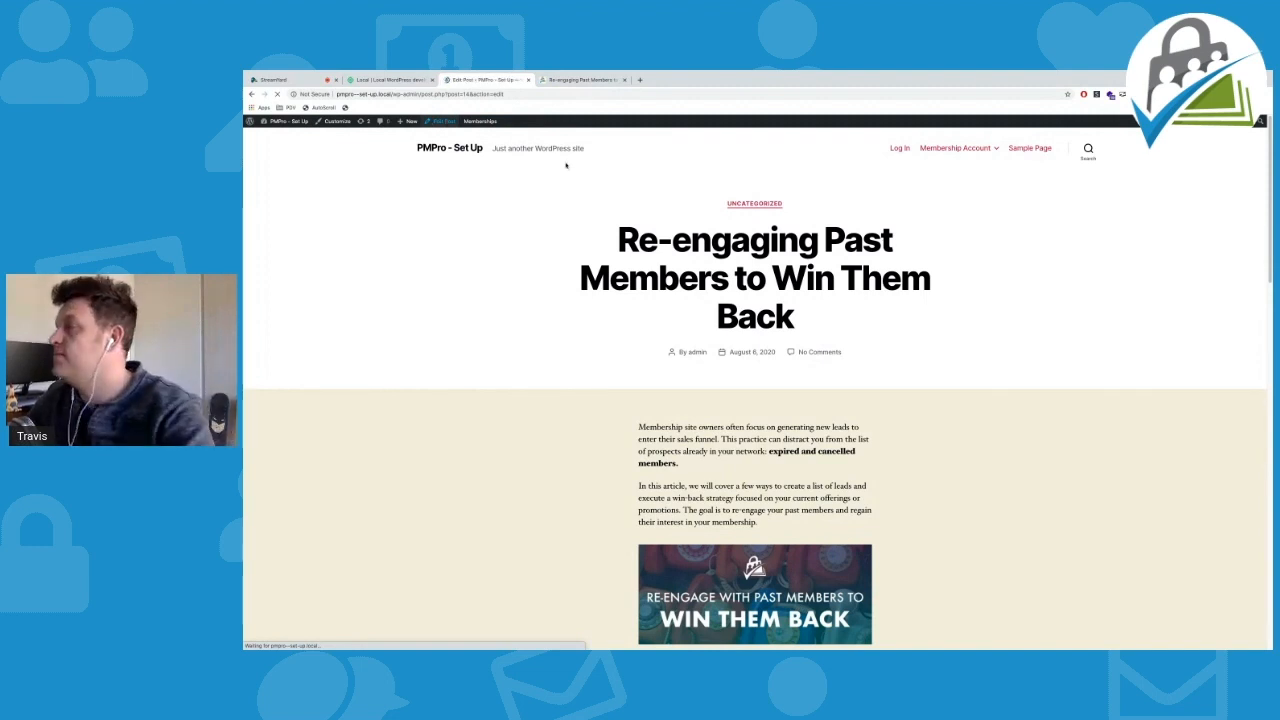
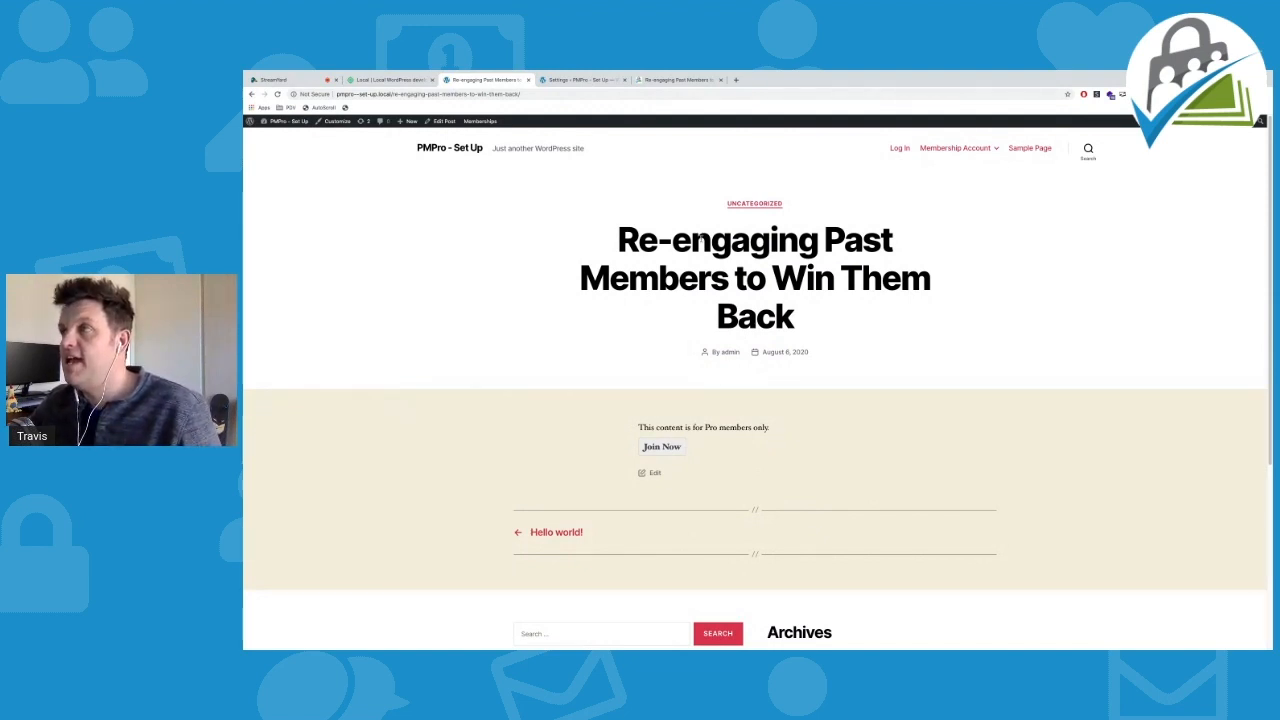
Highlight the post title and the 'This content is for Pro members only' message on the restricted post
drag(620, 238, 900, 314)
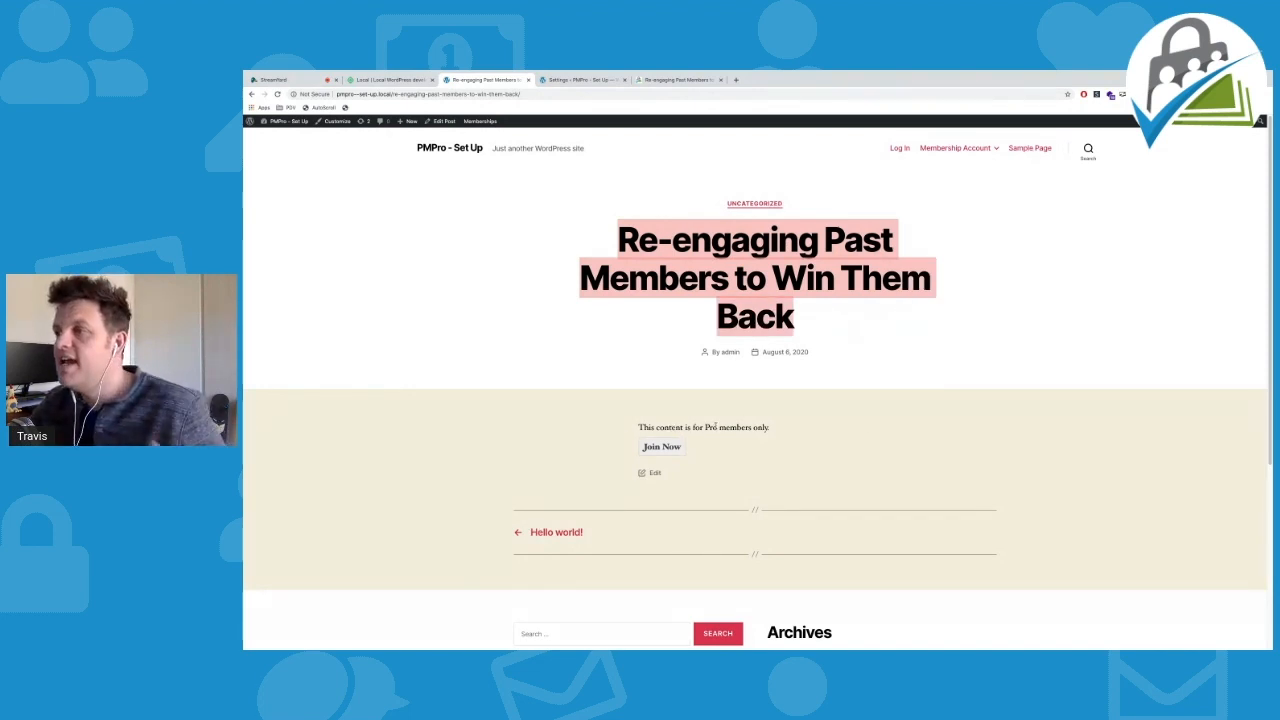
drag(630, 427, 797, 432)
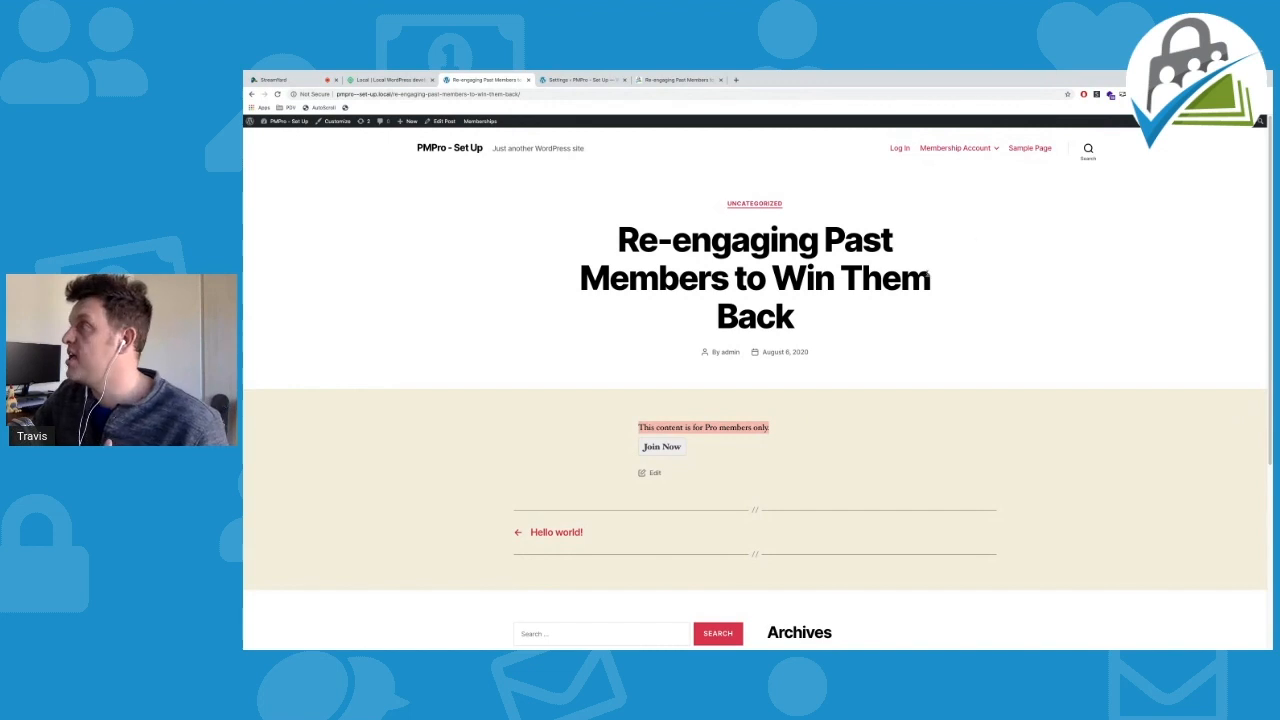
Check the admin's Current Level in Edit Profile and leave it at None
mouse_move(1226, 121)
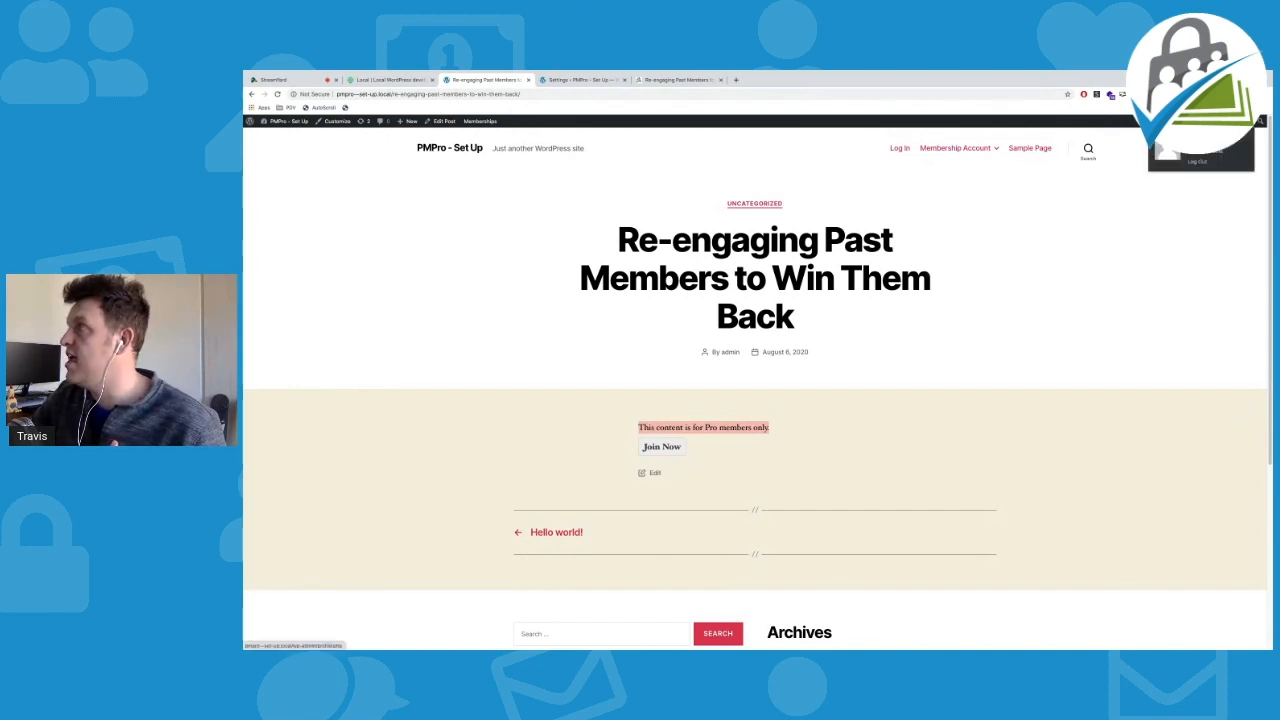
click(1200, 148)
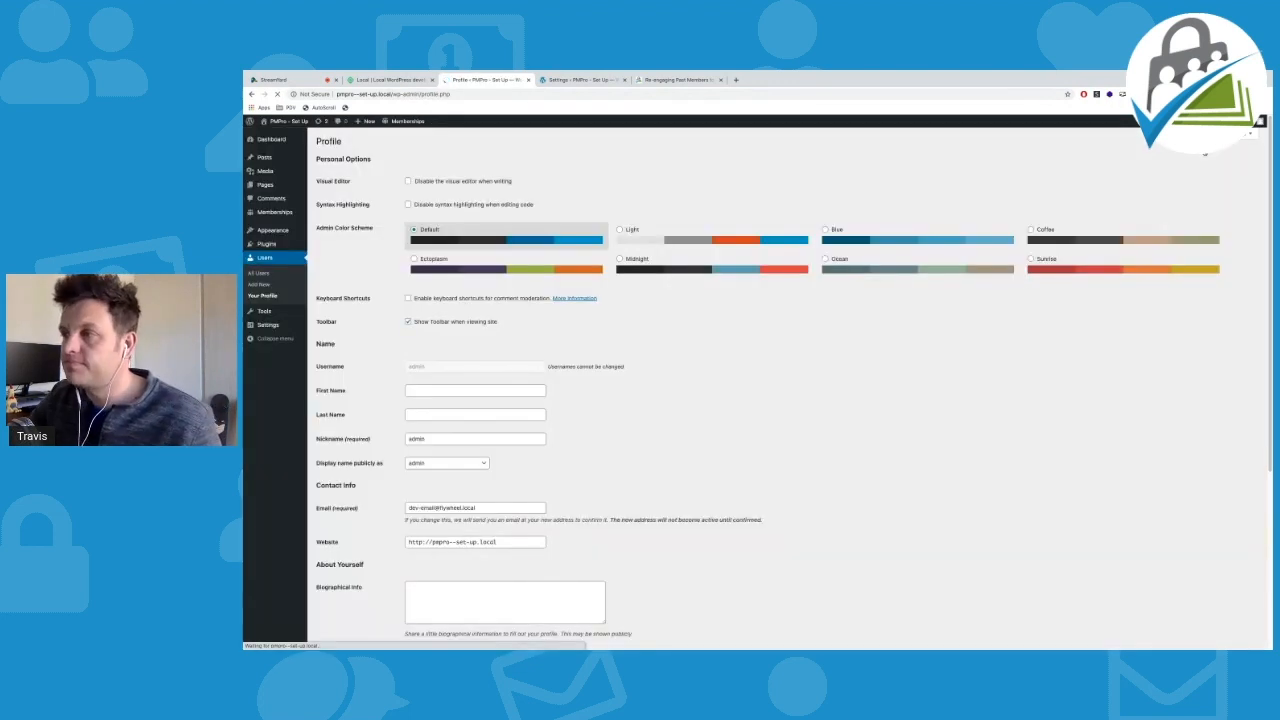
scroll(762, 352, down, 5)
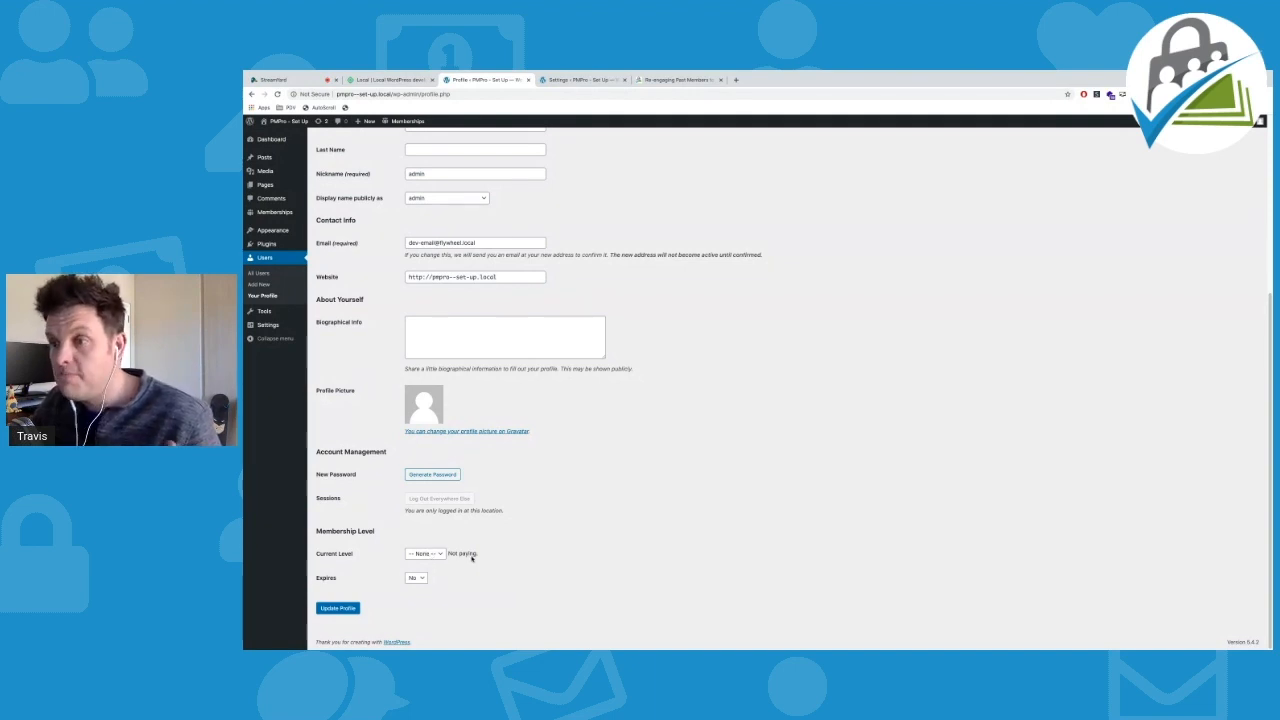
click(420, 555)
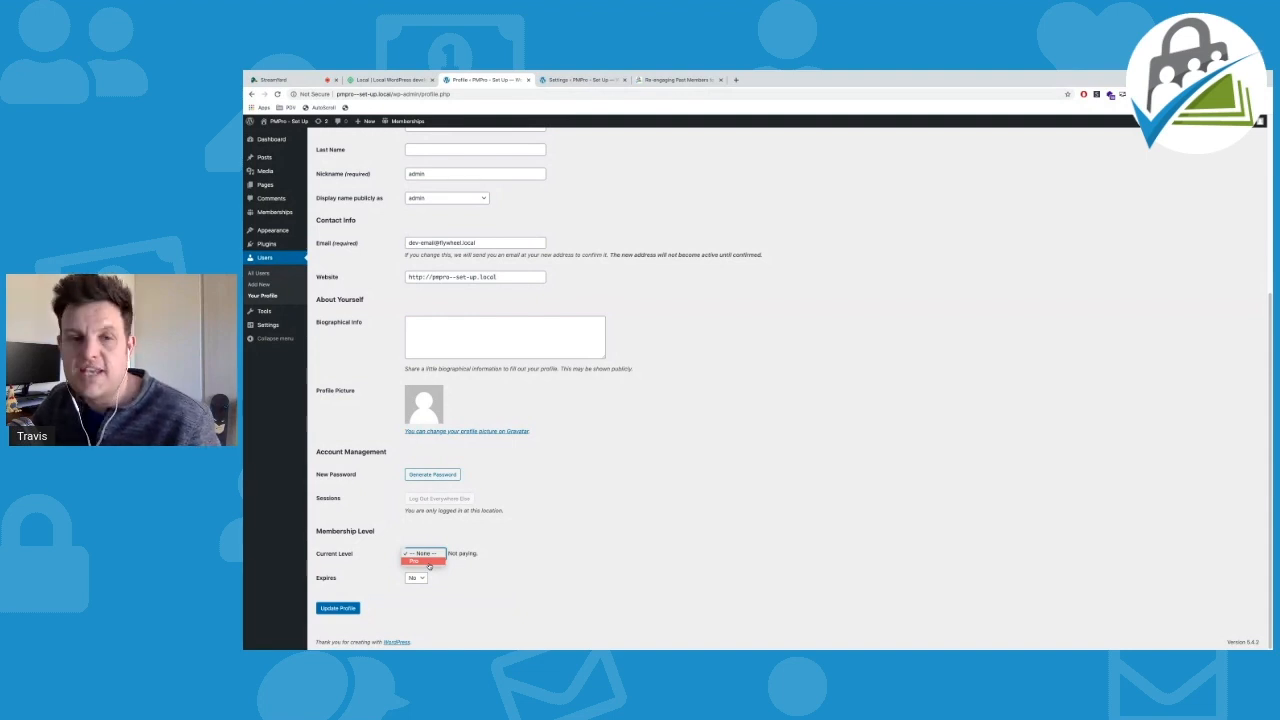
click(581, 519)
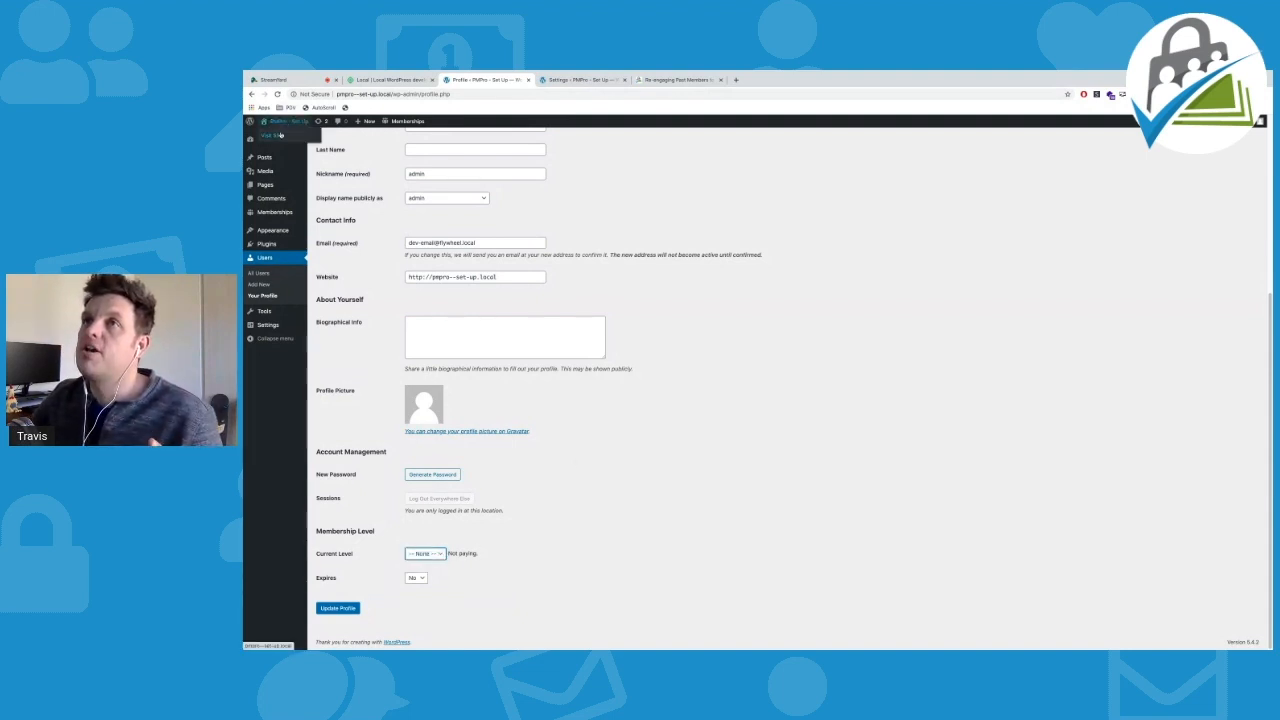
Visit the site's front end, close the old PMPro settings tab, and open membership settings in a new tab
click(279, 134)
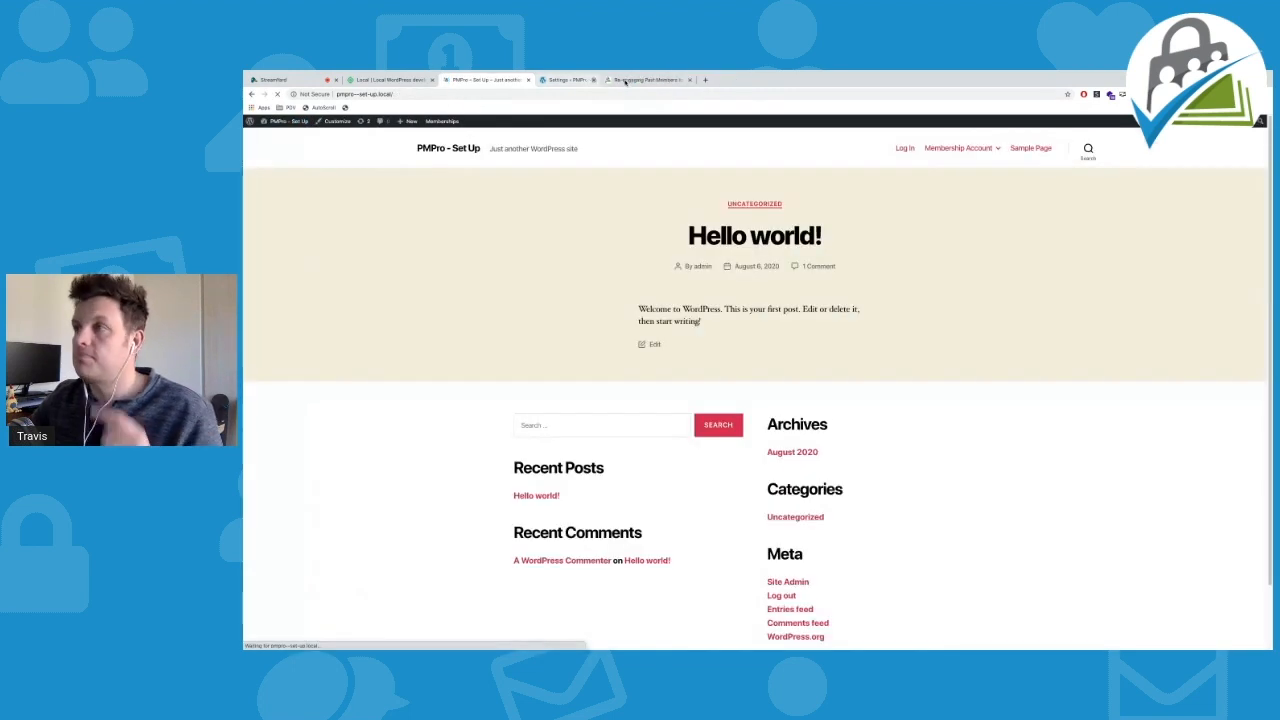
click(593, 79)
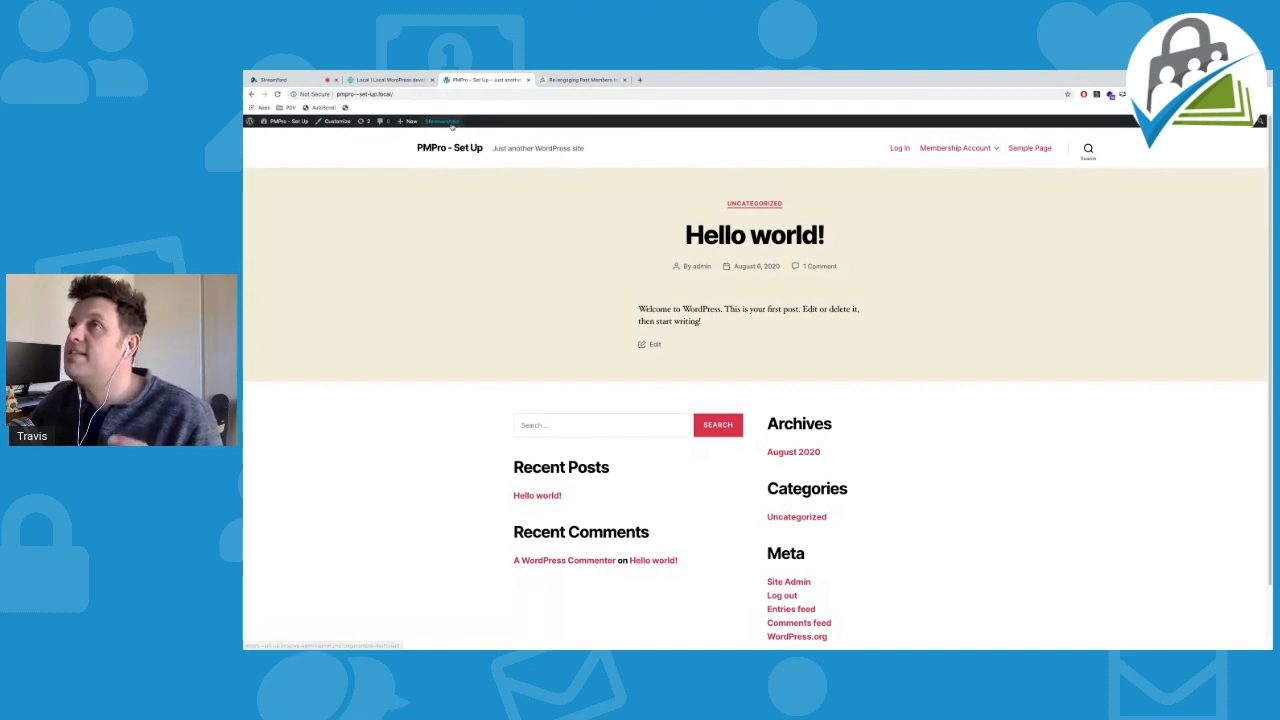
mouse_move(447, 123)
super+click(436, 180)
In PMPro Advanced settings, set Filter searches and archives to No and Show Excerpts to Yes, then save
click(608, 79)
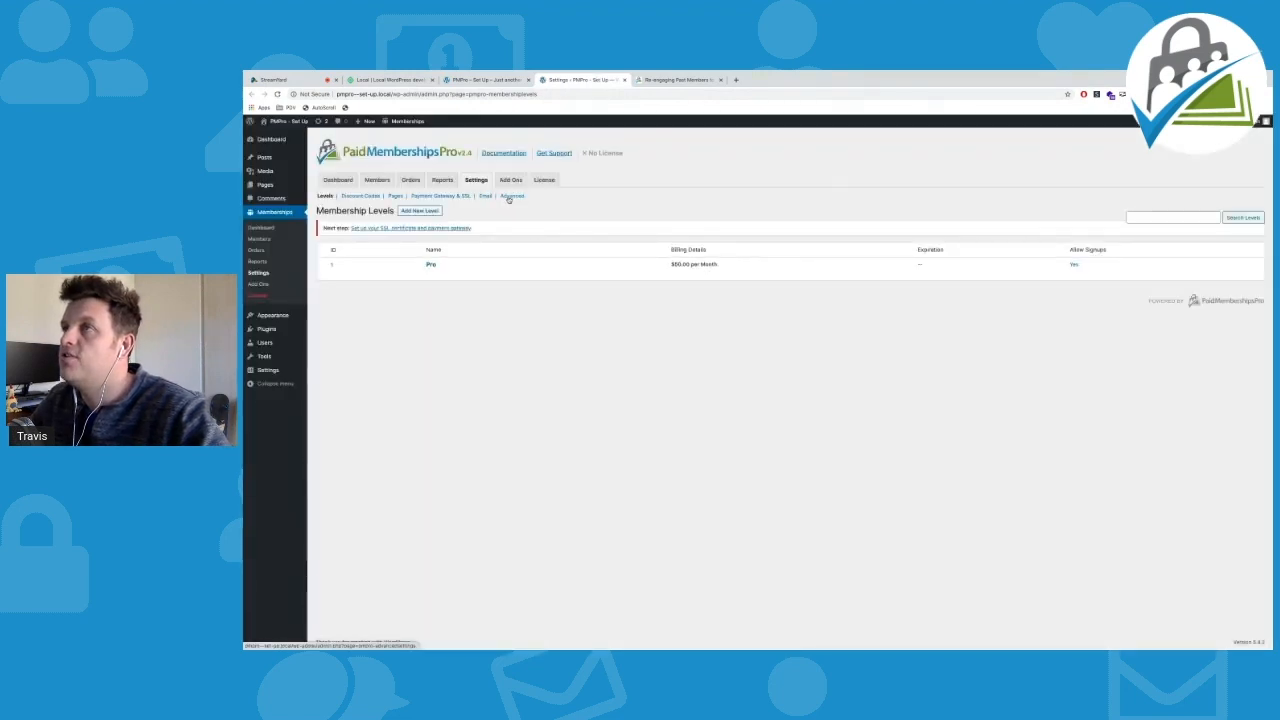
click(510, 196)
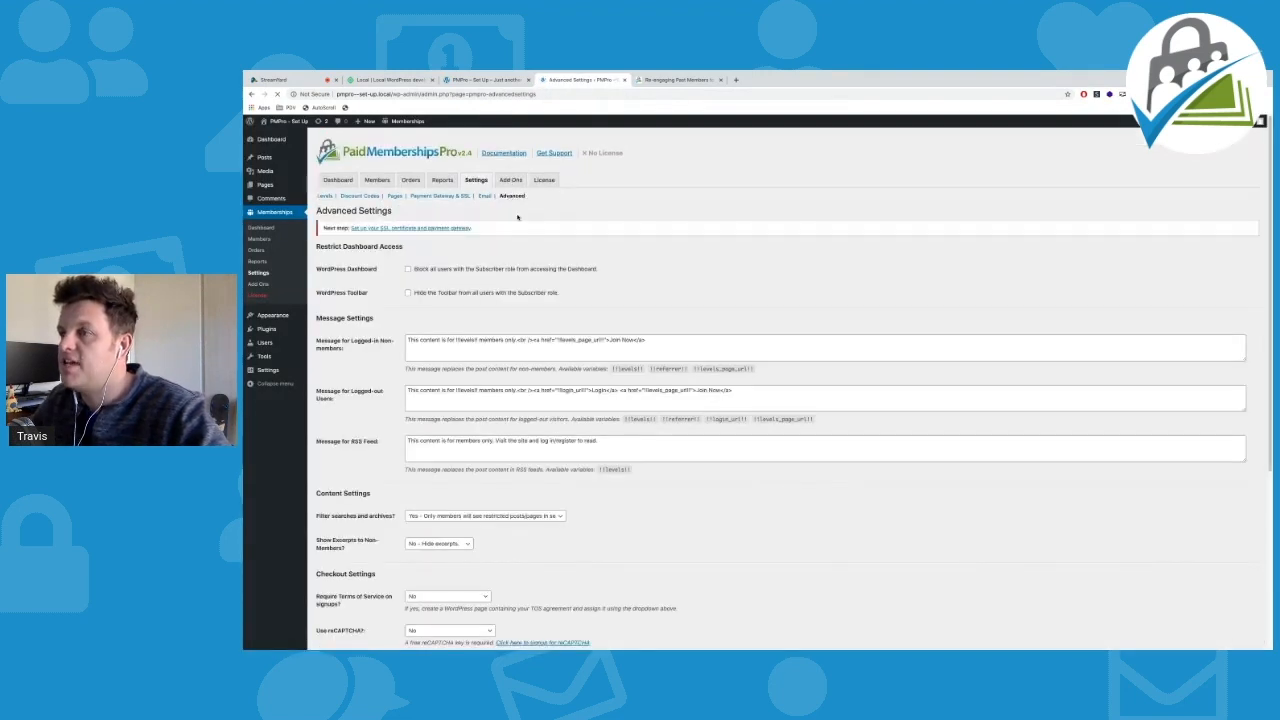
scroll(420, 350, down, 1)
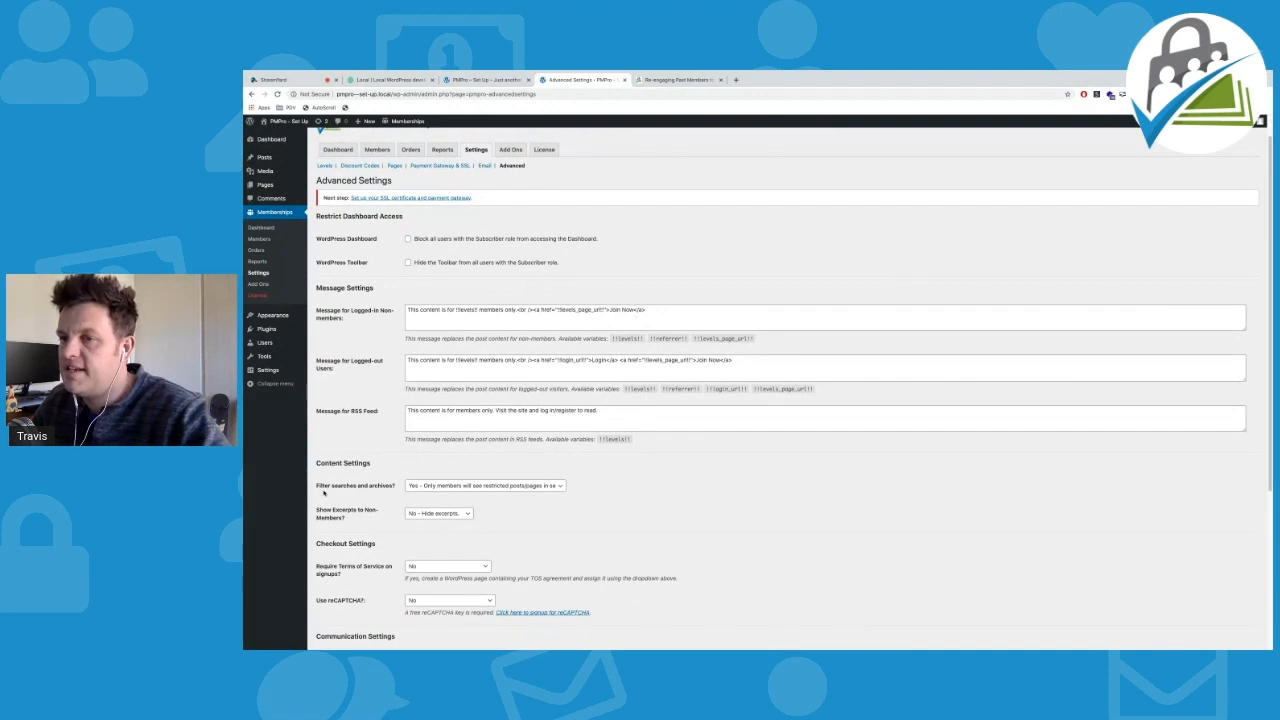
click(456, 487)
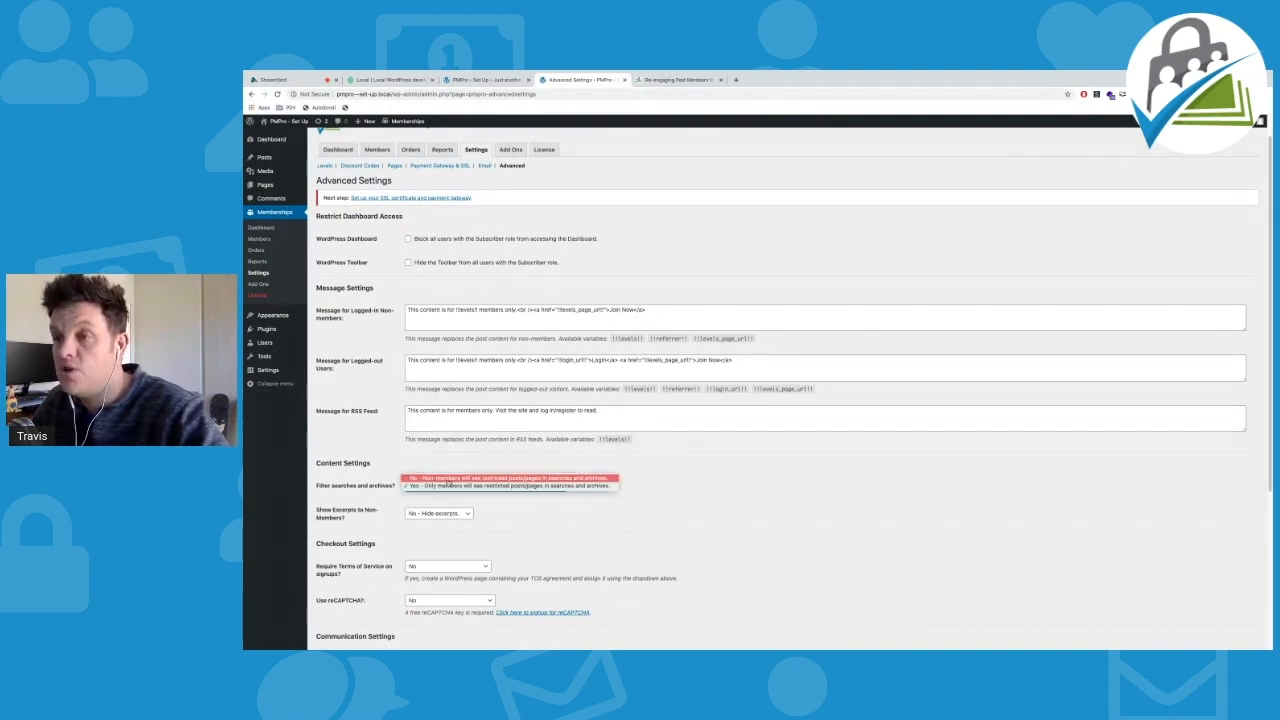
click(533, 479)
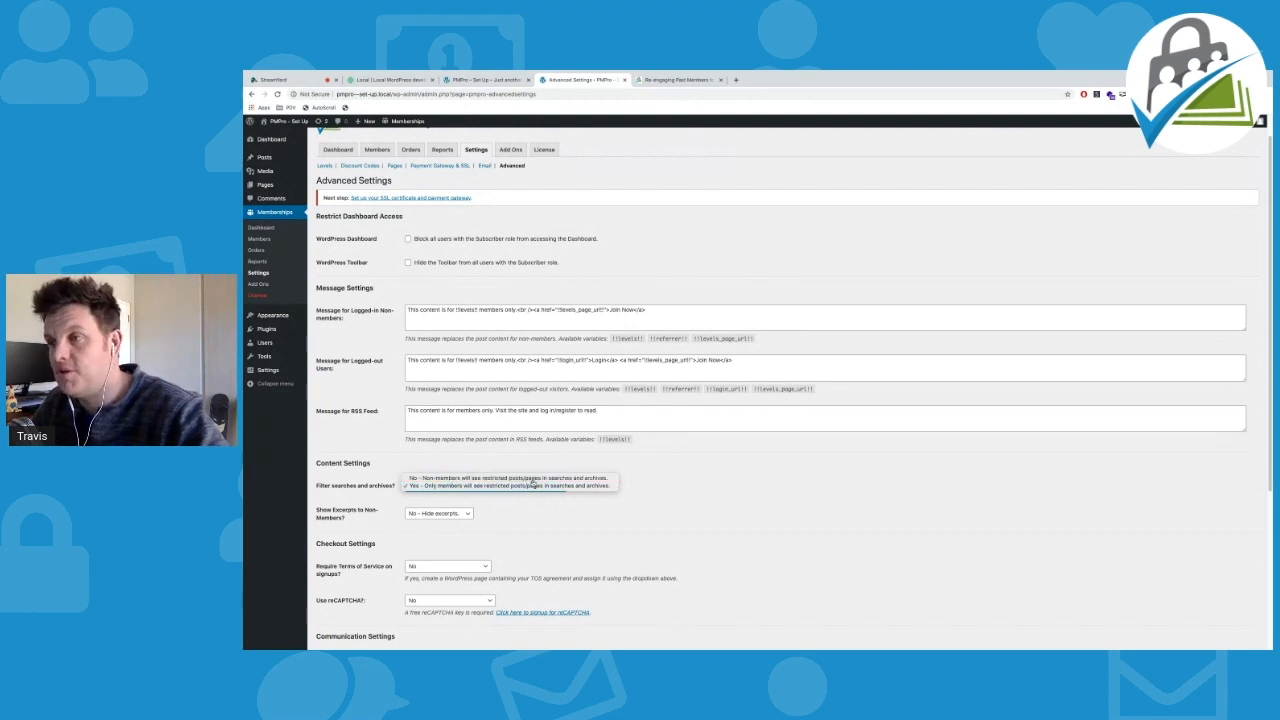
click(450, 516)
click(449, 521)
scroll(401, 572, down, 5)
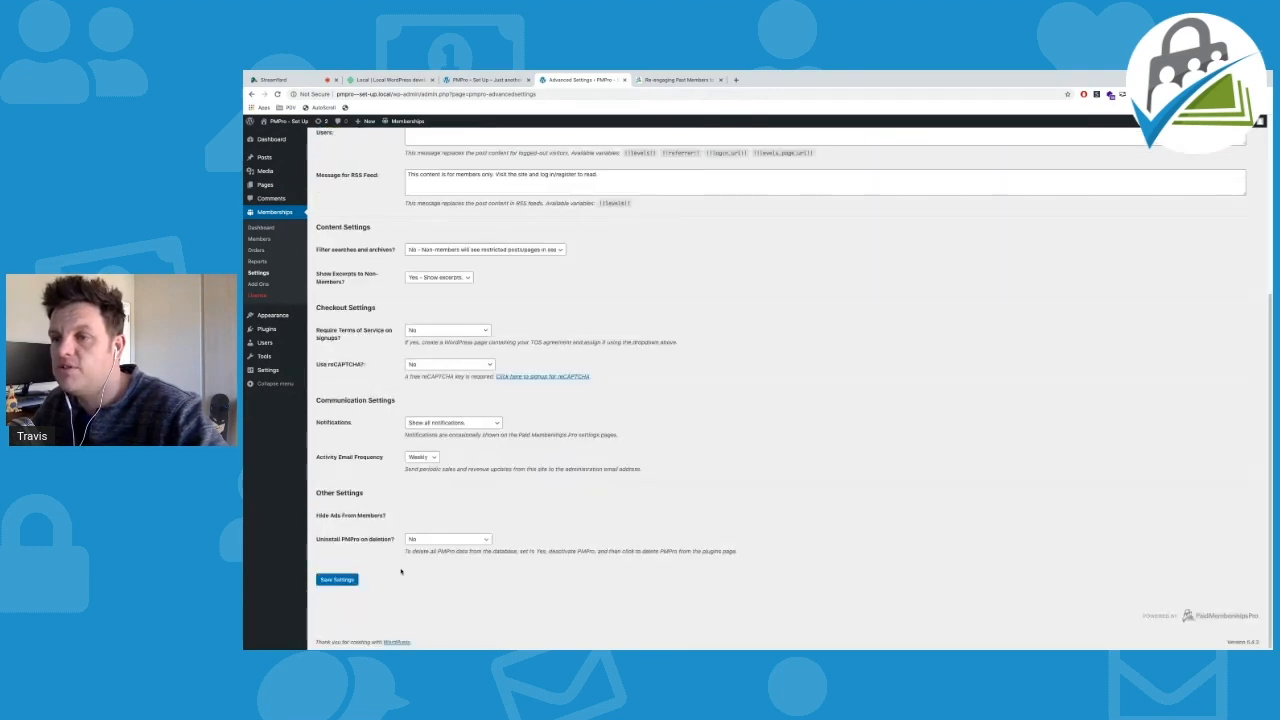
click(337, 579)
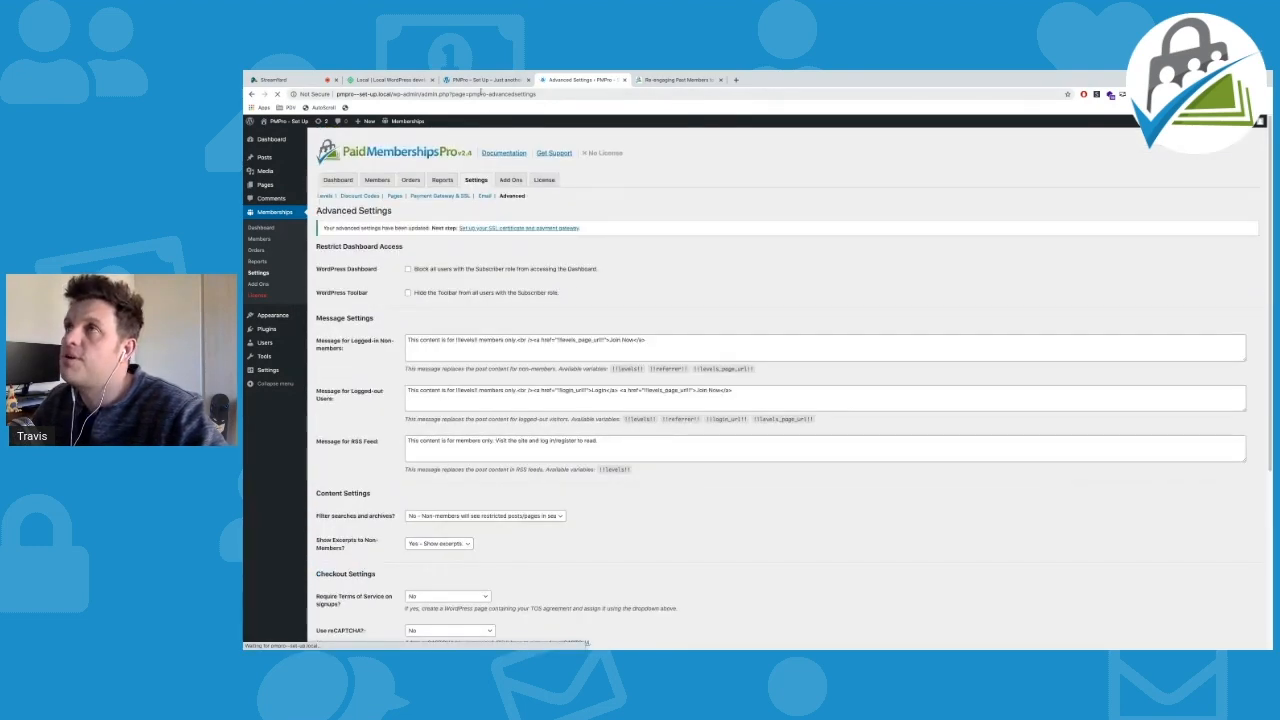
click(481, 81)
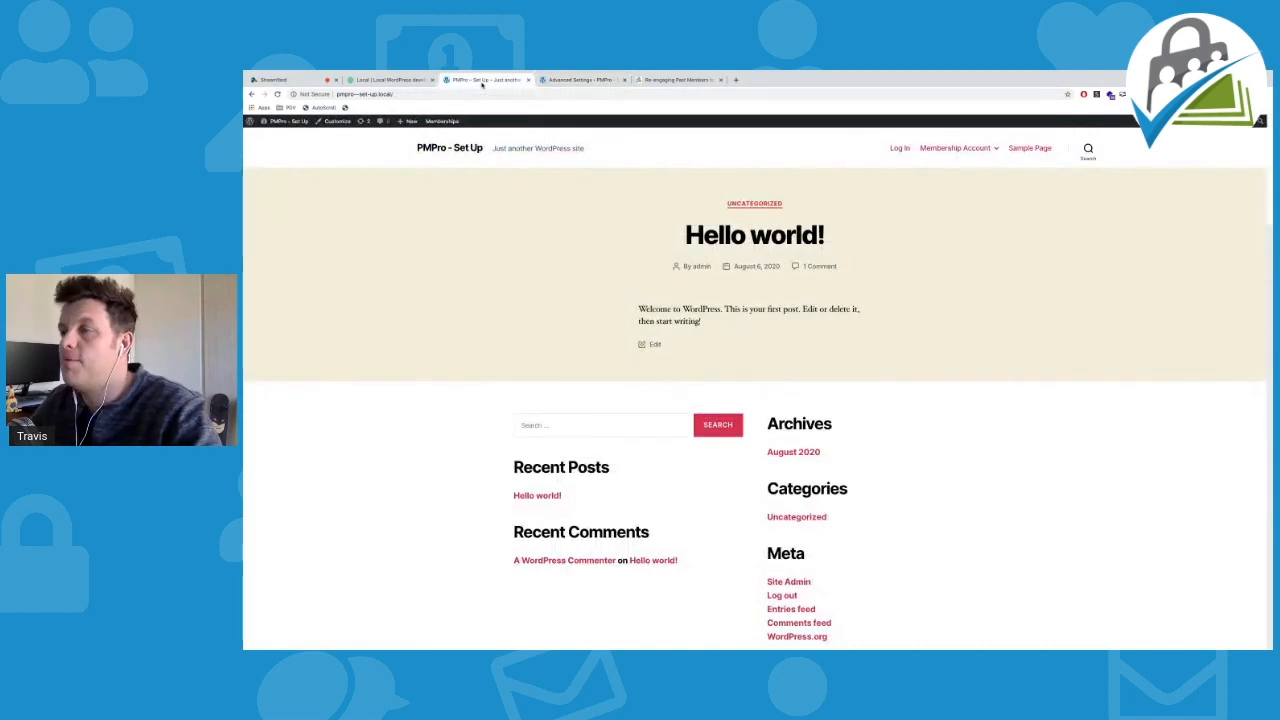
Reload the front page and highlight the newly visible excerpt of the restricted post
click(277, 95)
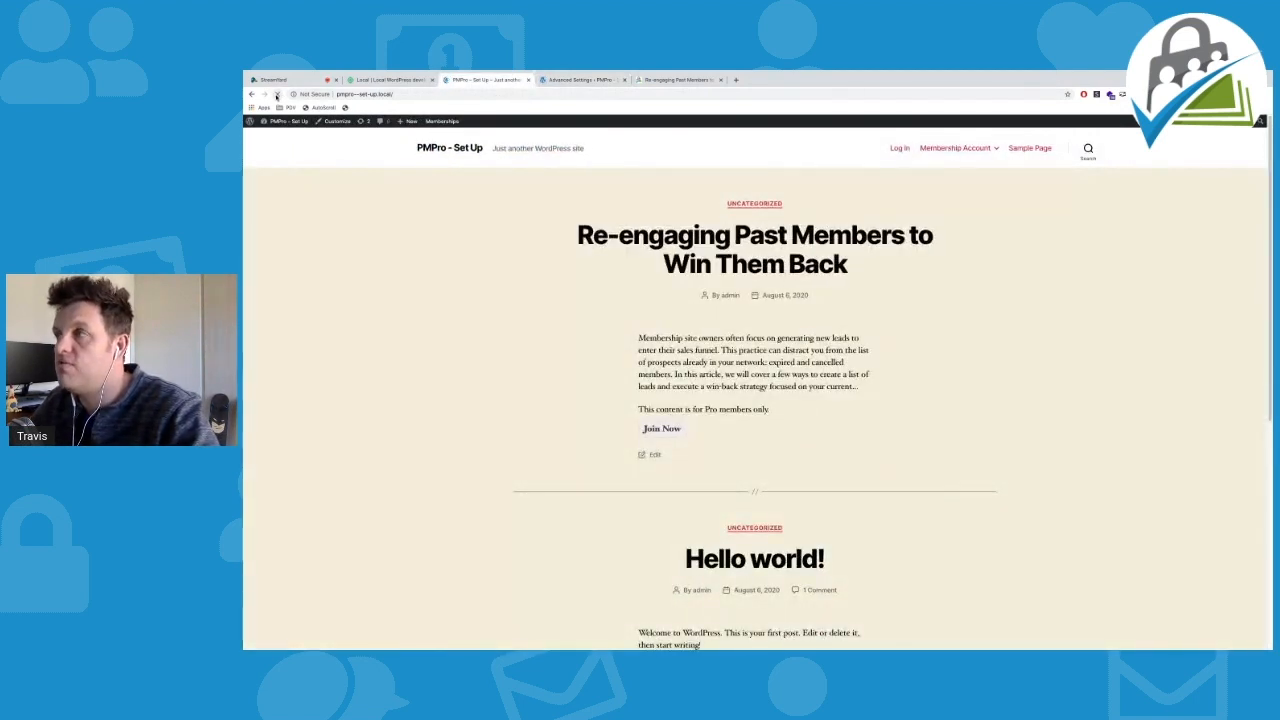
scroll(508, 278, down, 3)
scroll(508, 278, up, 3)
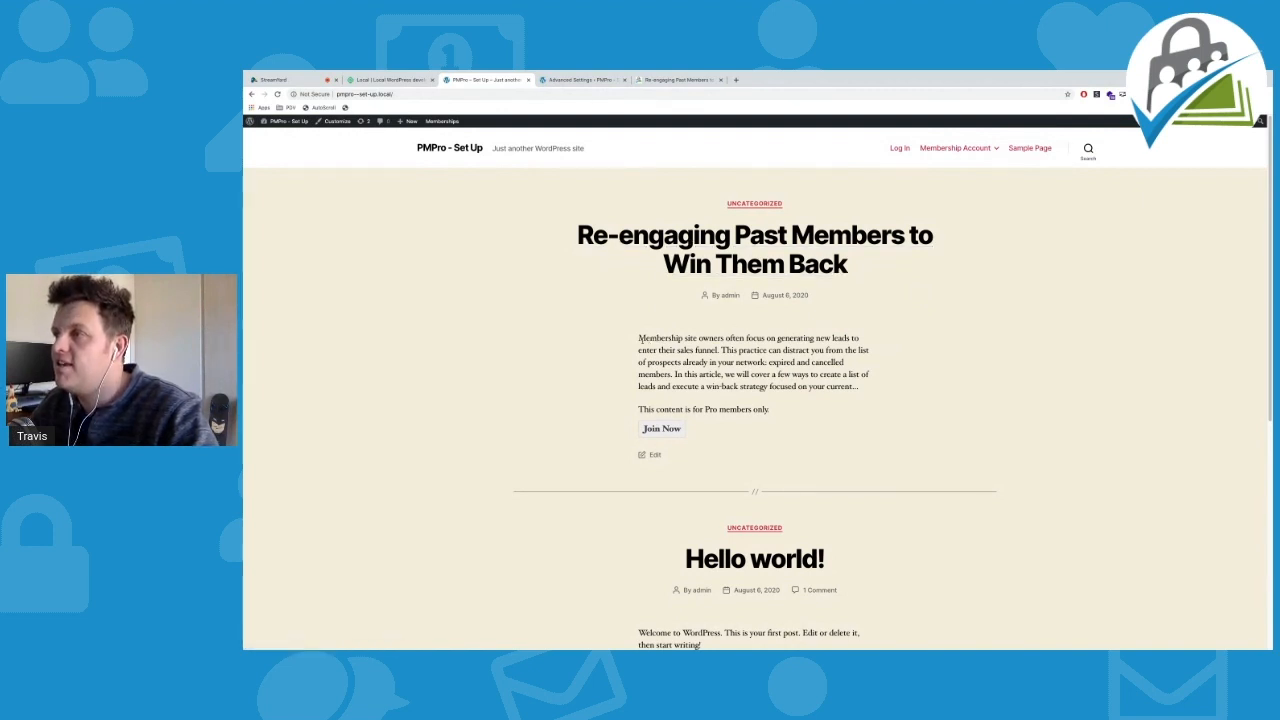
drag(639, 338, 860, 387)
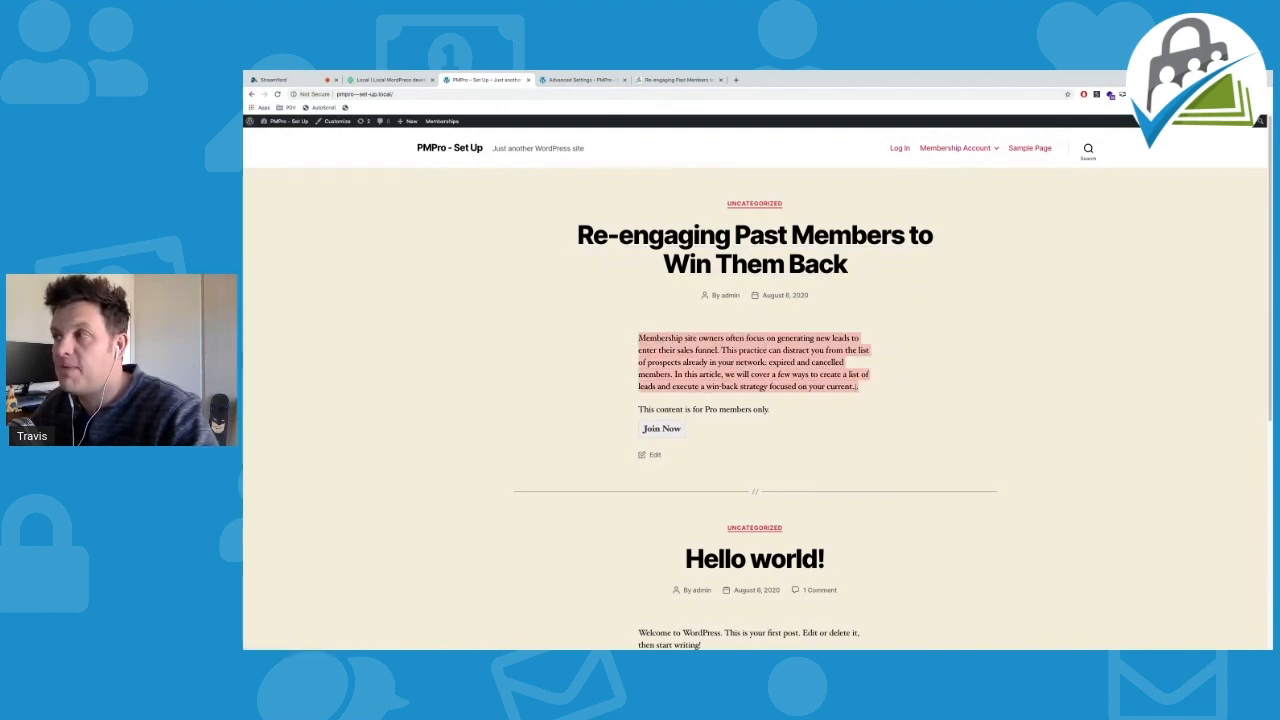
Open the Re-engaging Past Members post and highlight its excerpt above the members-only message
click(720, 278)
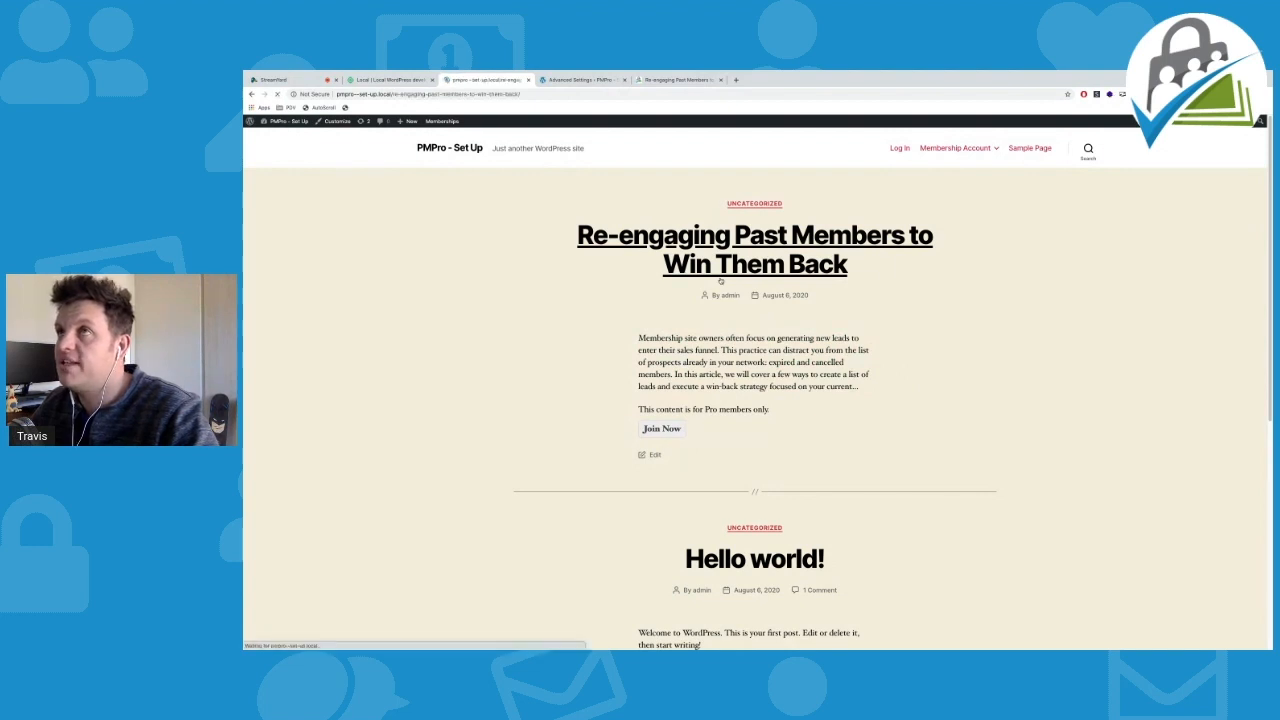
scroll(555, 292, down, 3)
scroll(555, 292, up, 2)
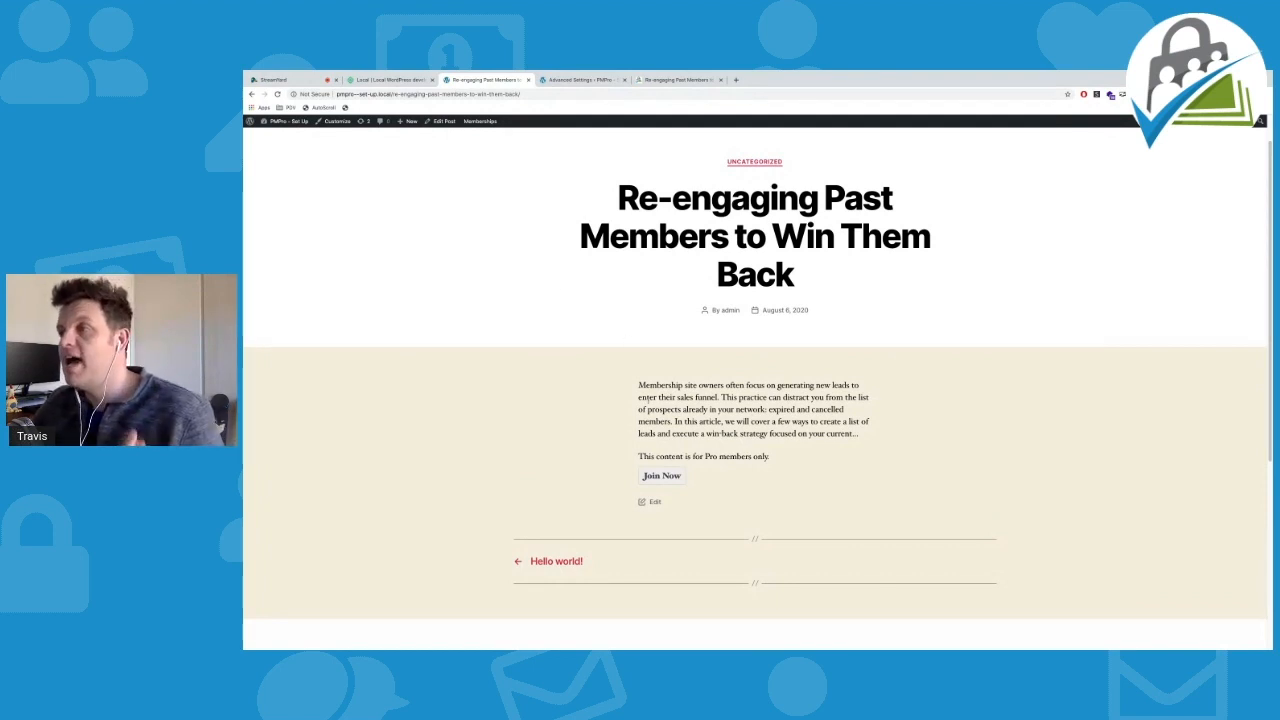
drag(640, 384, 880, 437)
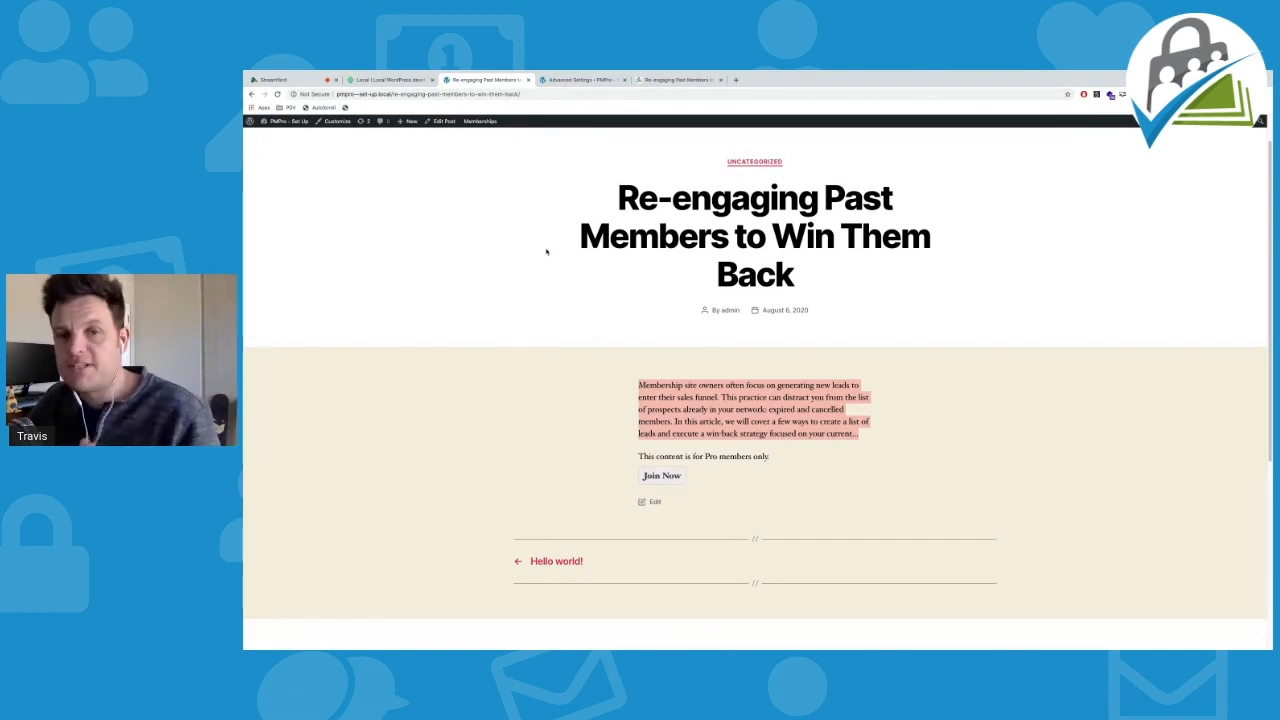
Go to the Membership Levels page and select the Pro level at $50.00 per Month
click(669, 479)
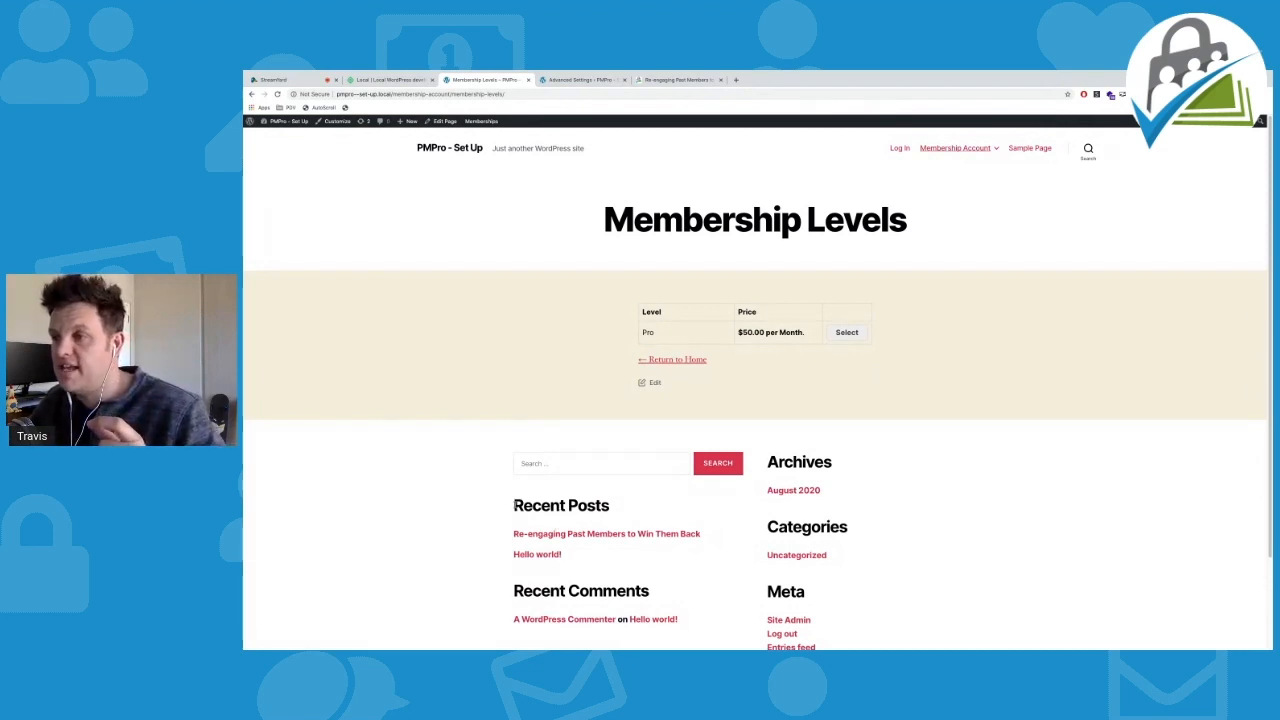
drag(513, 505, 615, 504)
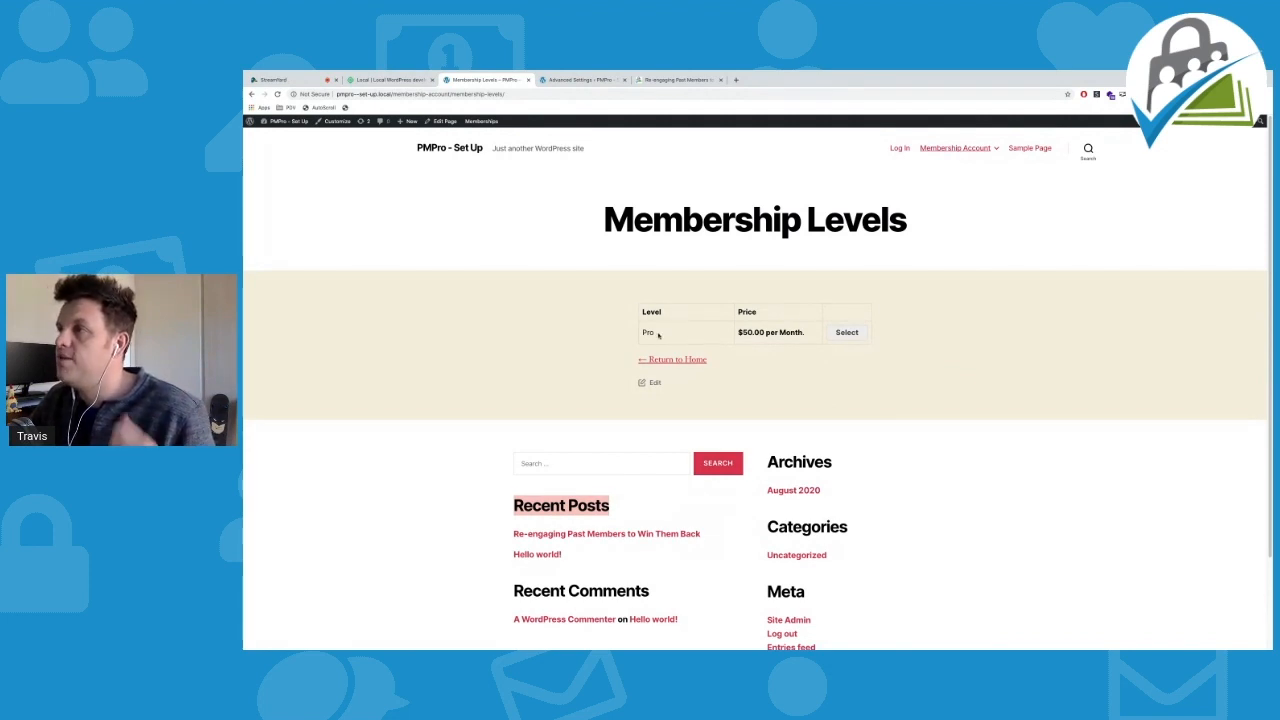
click(846, 333)
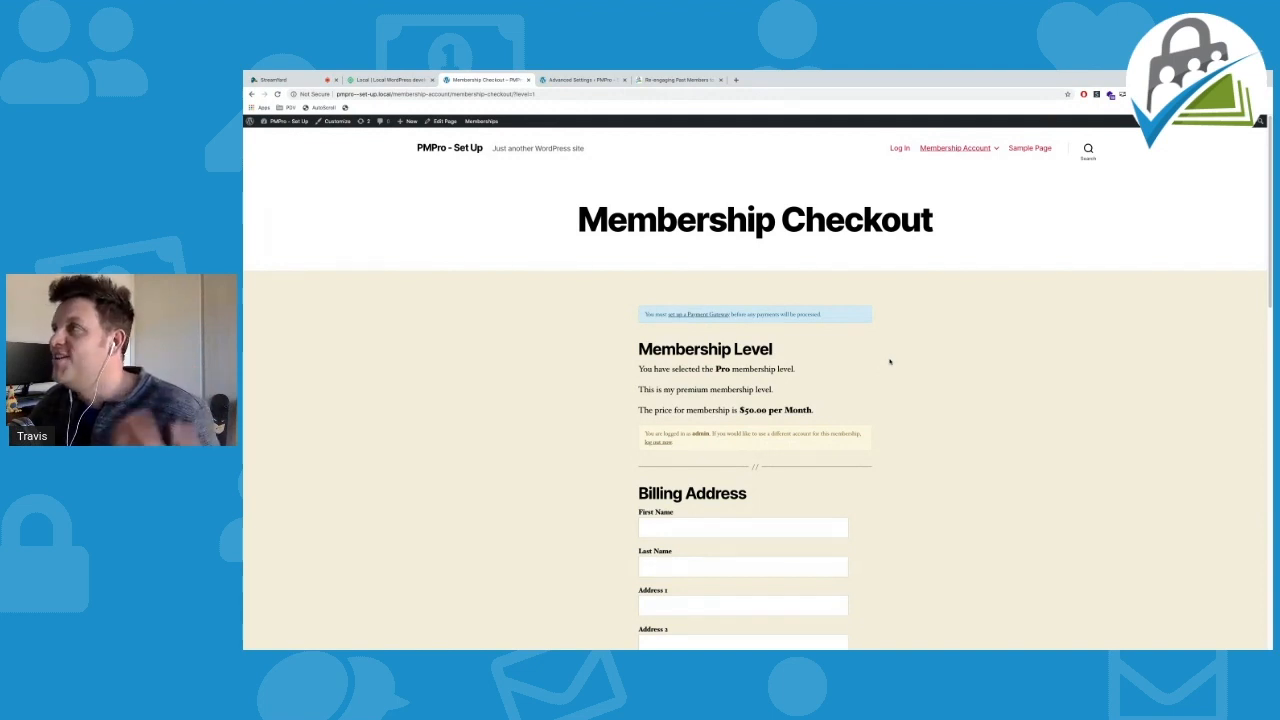
Point out the $50.00 per Month price and enter the billing first and last name
scroll(889, 361, down, 1)
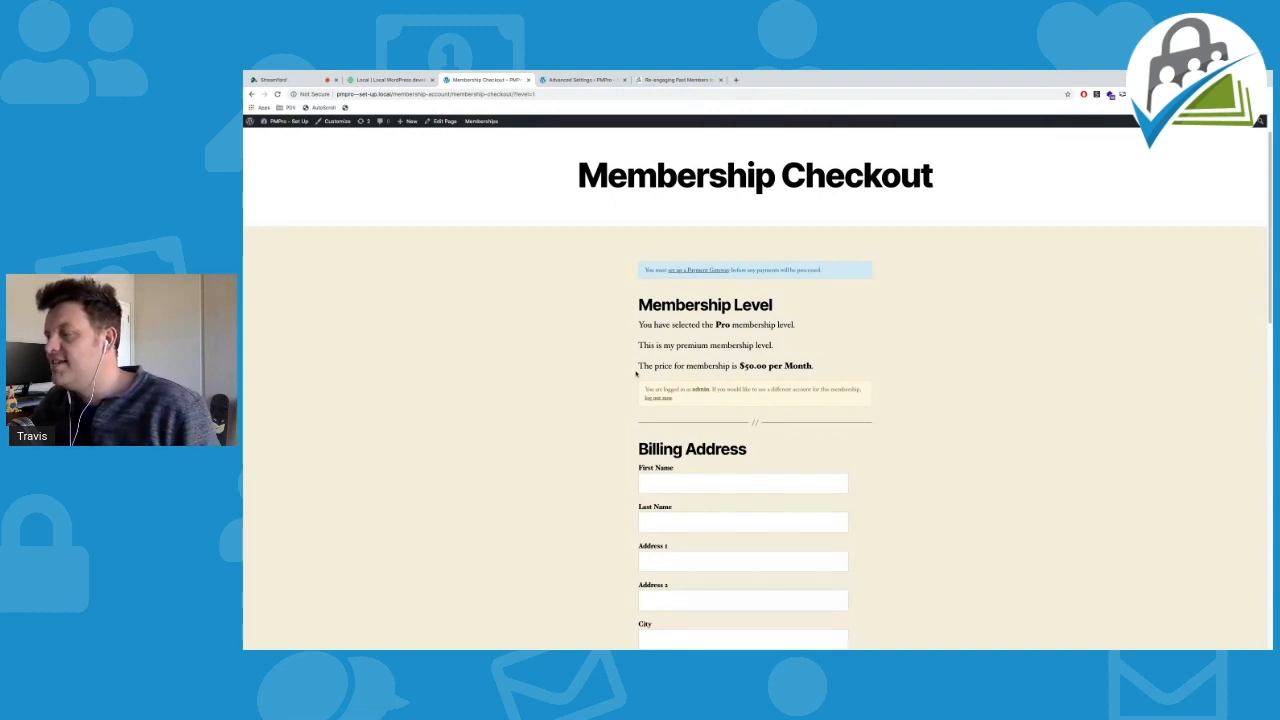
drag(739, 366, 843, 362)
click(845, 360)
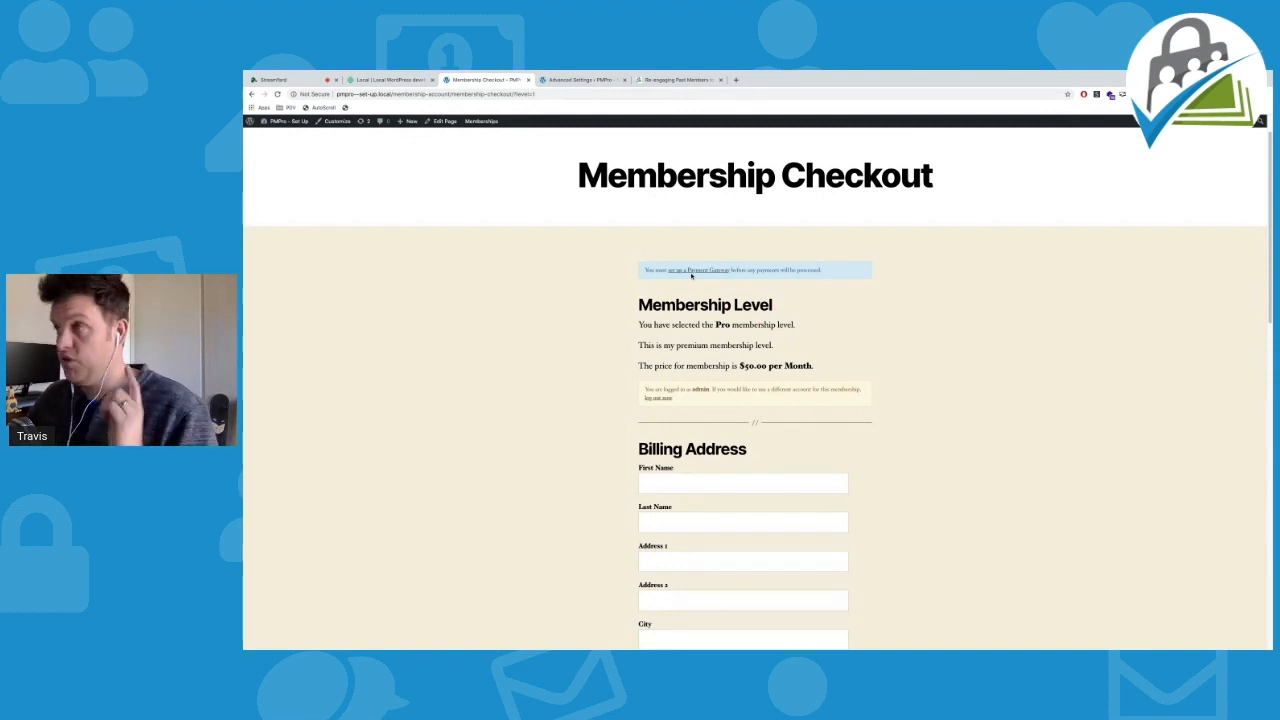
scroll(926, 348, down, 2)
click(681, 346)
text(Travis)
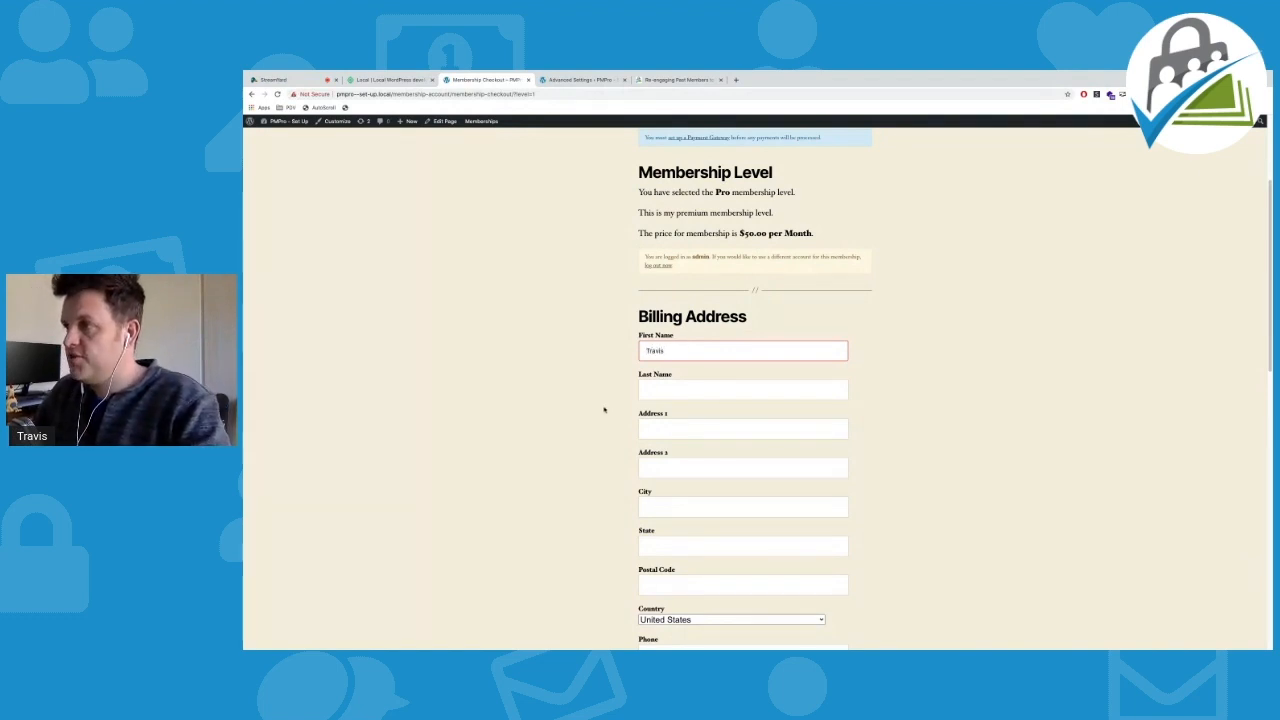
click(658, 394)
text(Lima)
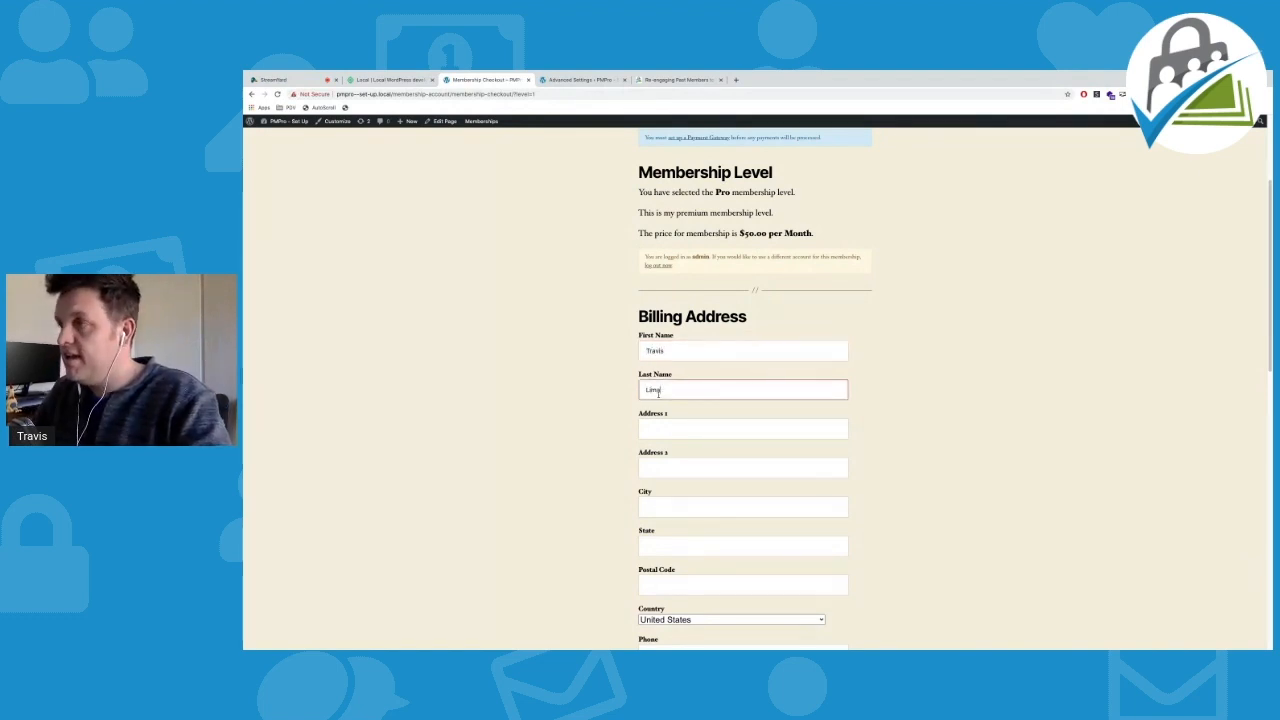
Fill in the billing street address, city, postal code and phone number
scroll(537, 376, down, 1)
key(Tab)
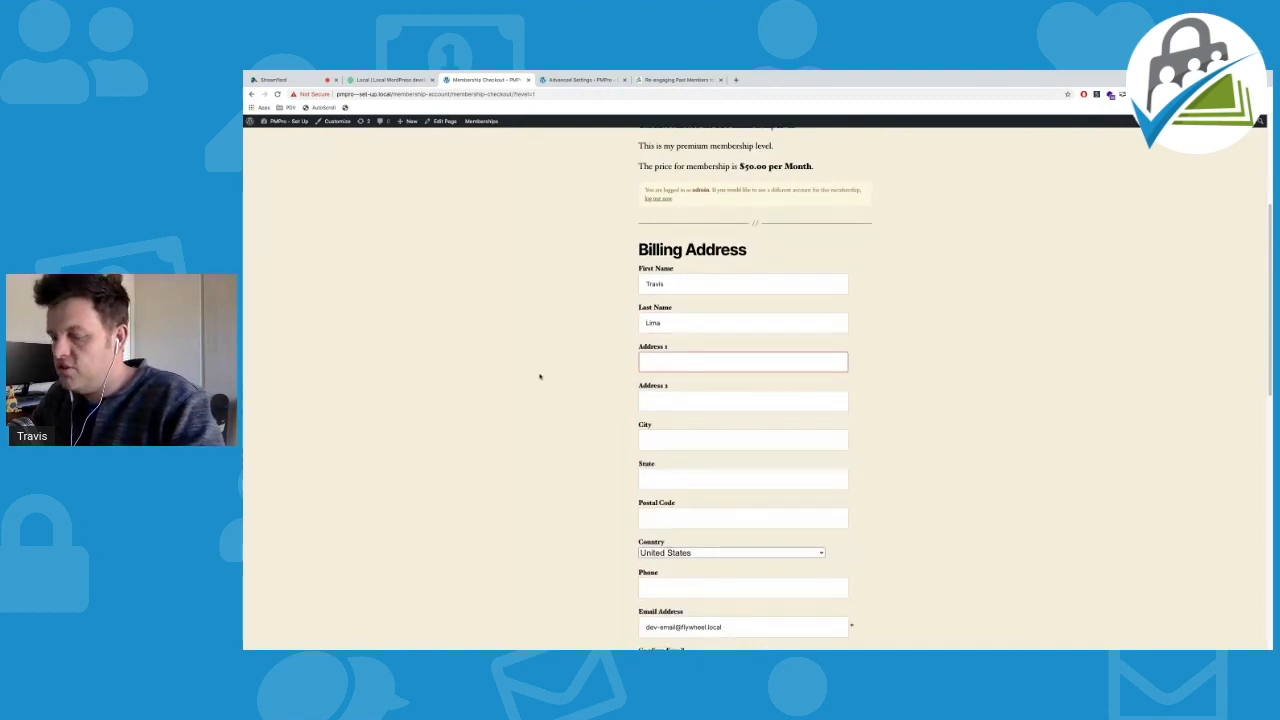
text(123)
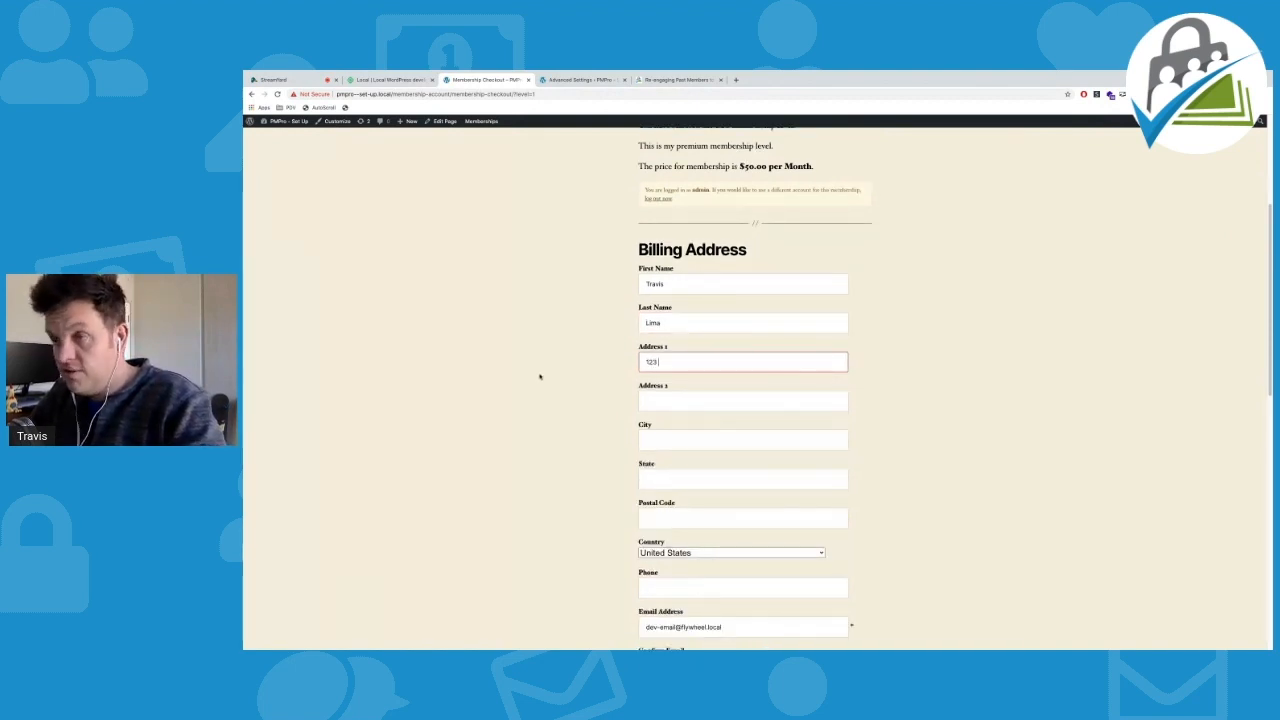
text( Test Avenue)
click(676, 439)
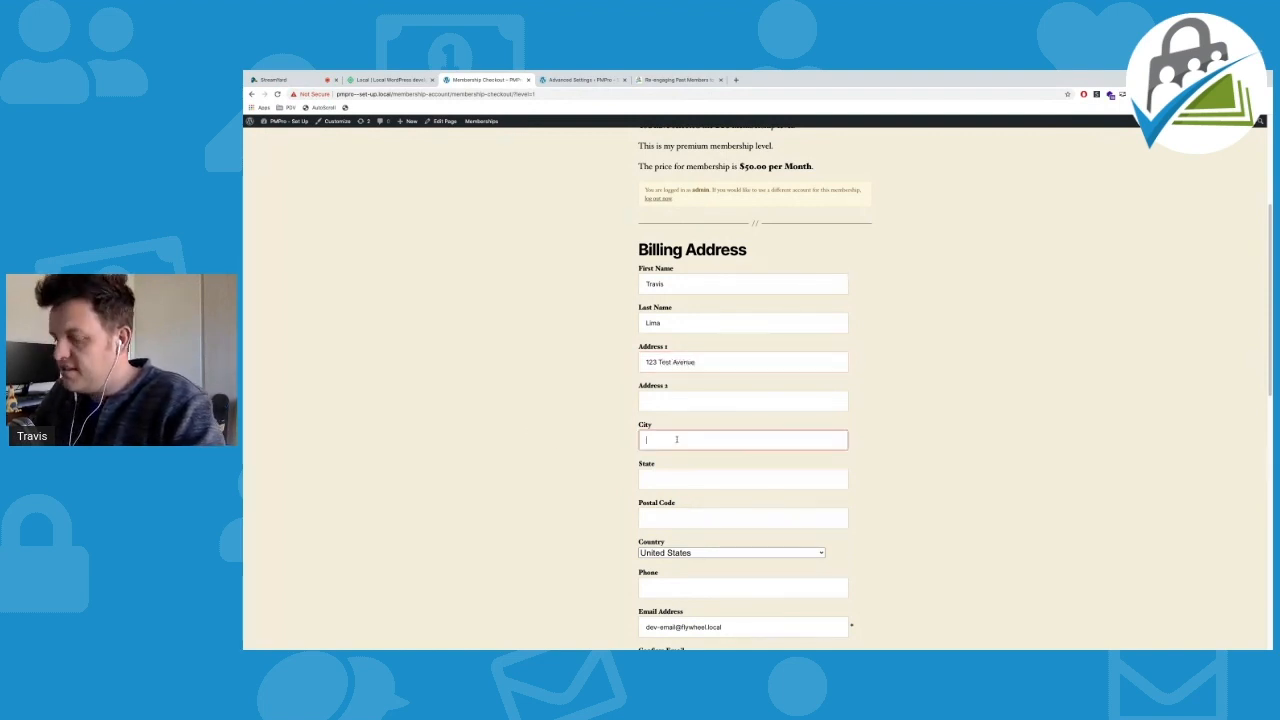
text(Example)
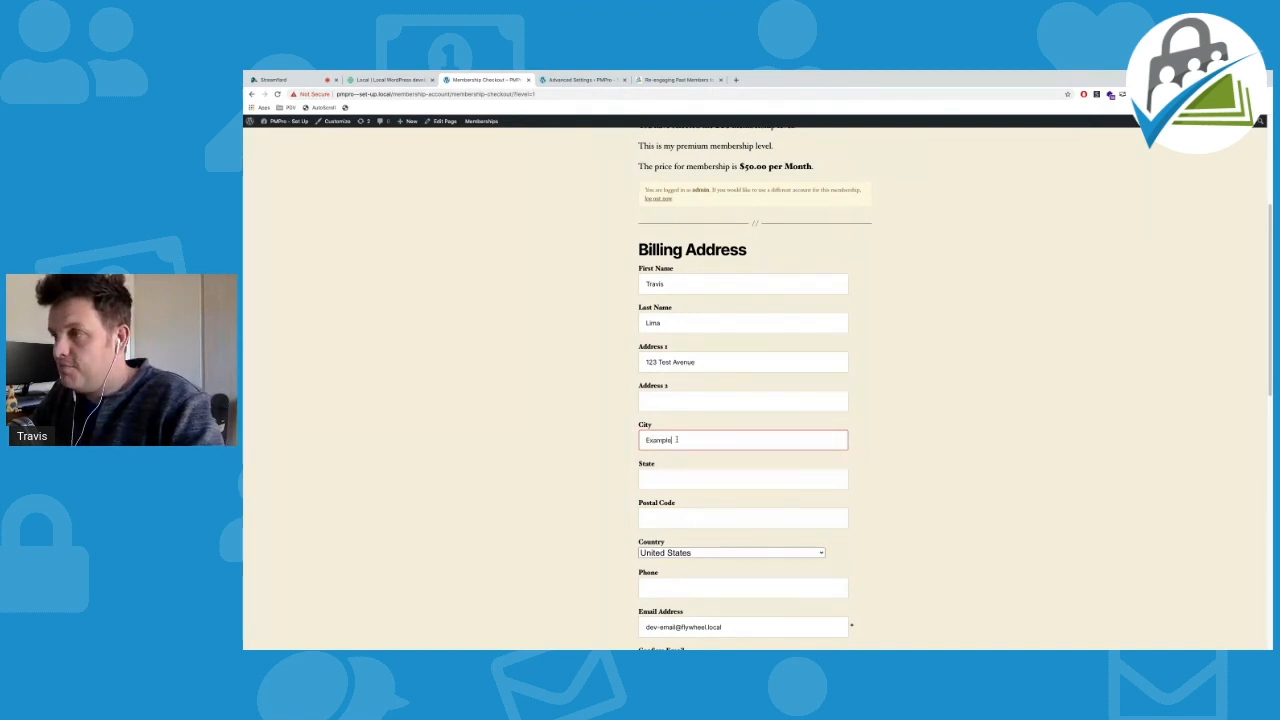
text(ness)
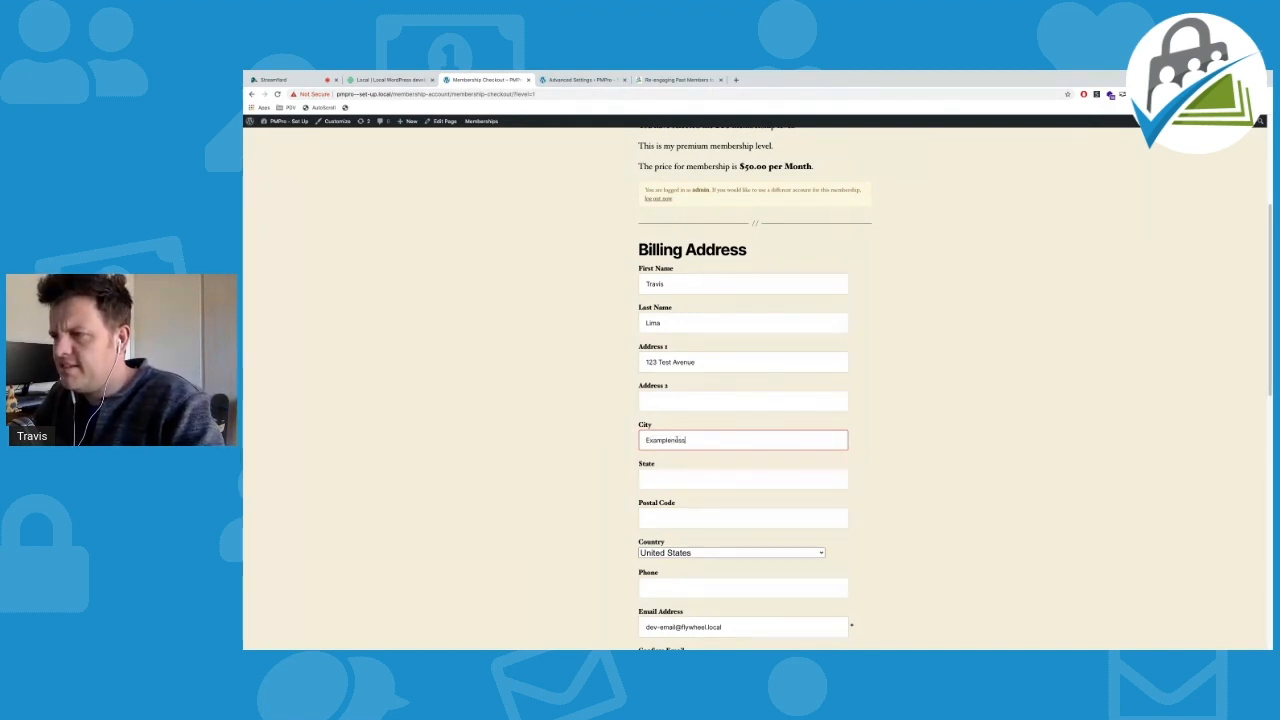
click(677, 477)
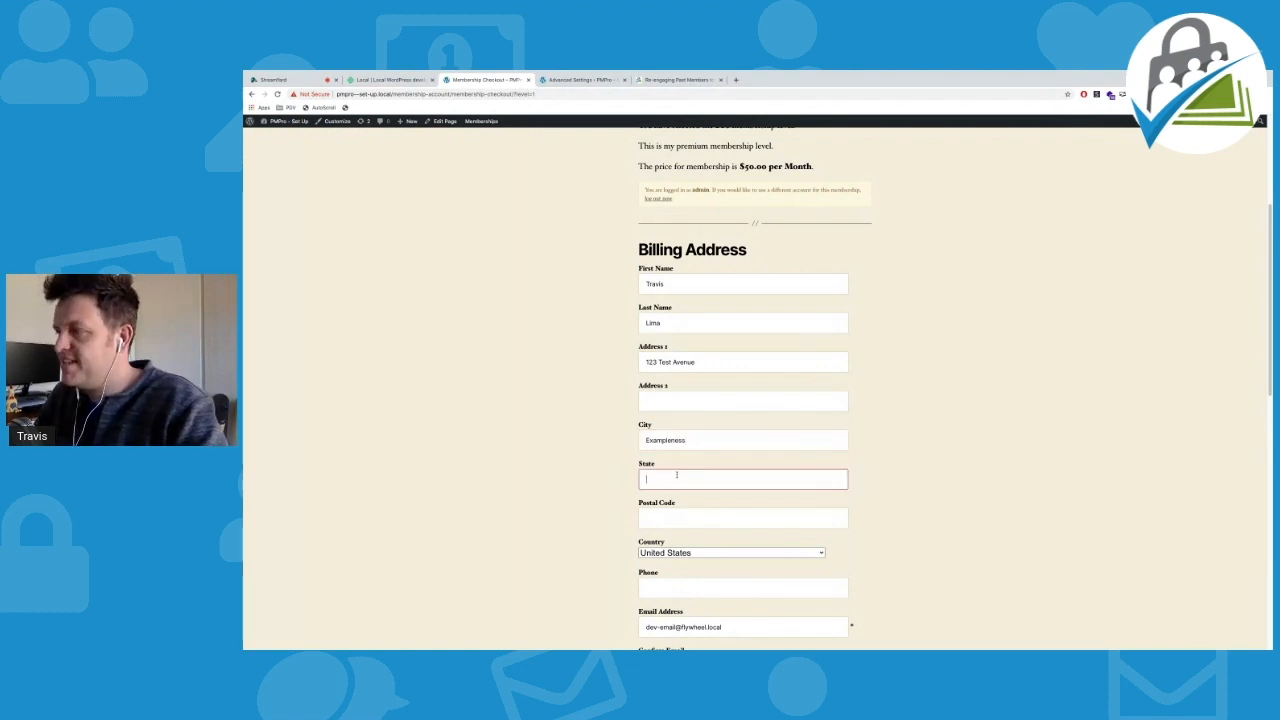
scroll(713, 469, down, 2)
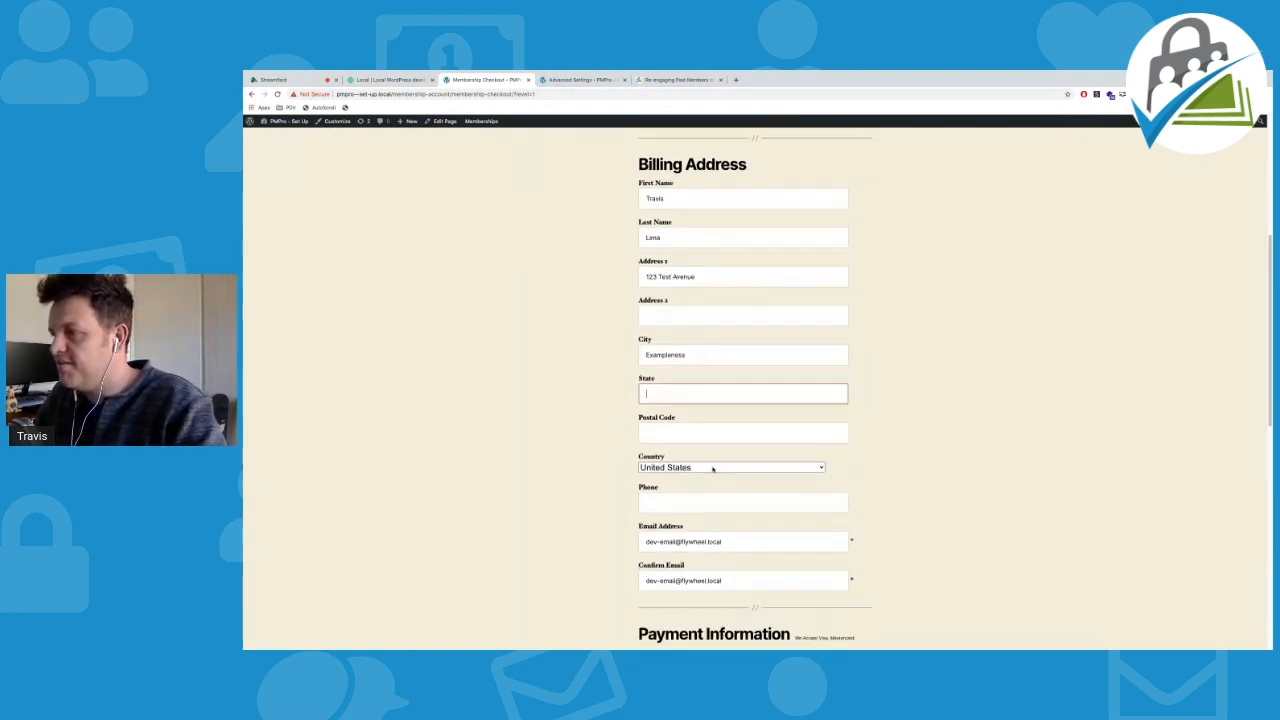
click(672, 425)
text(1234)
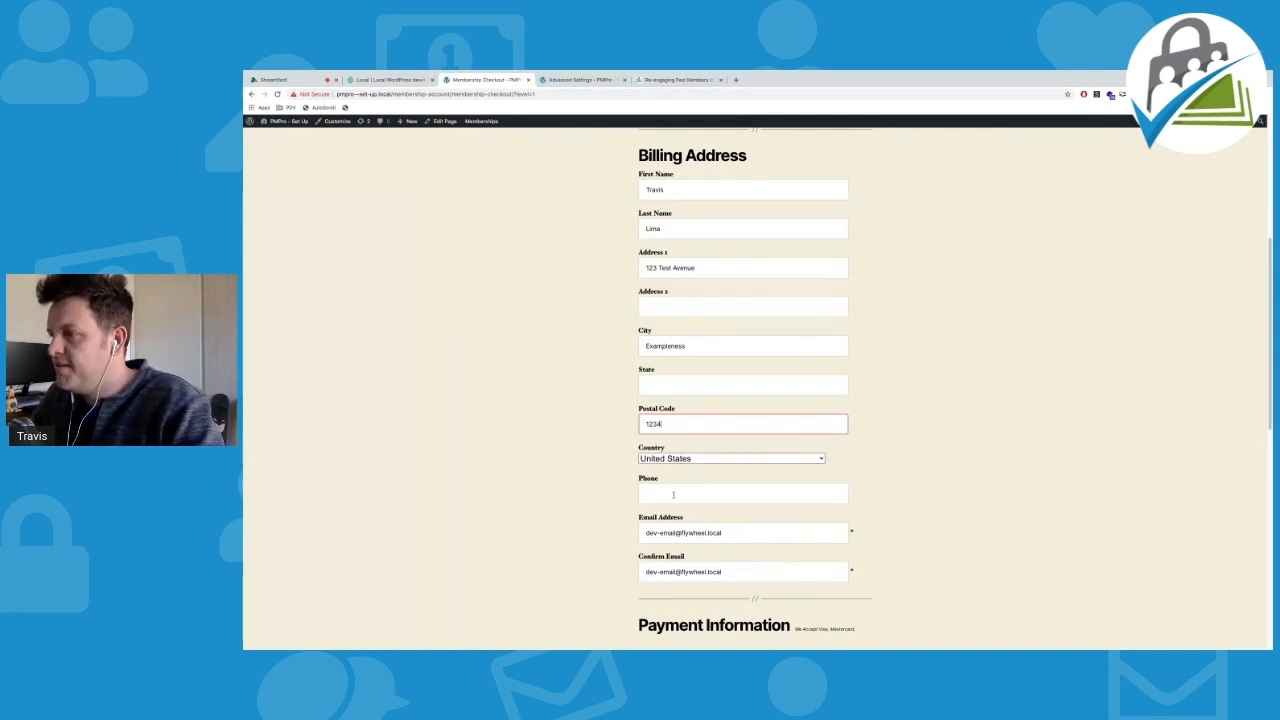
click(673, 494)
text(1234567890)
click(503, 497)
Enter a test card number and submit the checkout
scroll(508, 495, down, 2)
scroll(514, 491, down, 1)
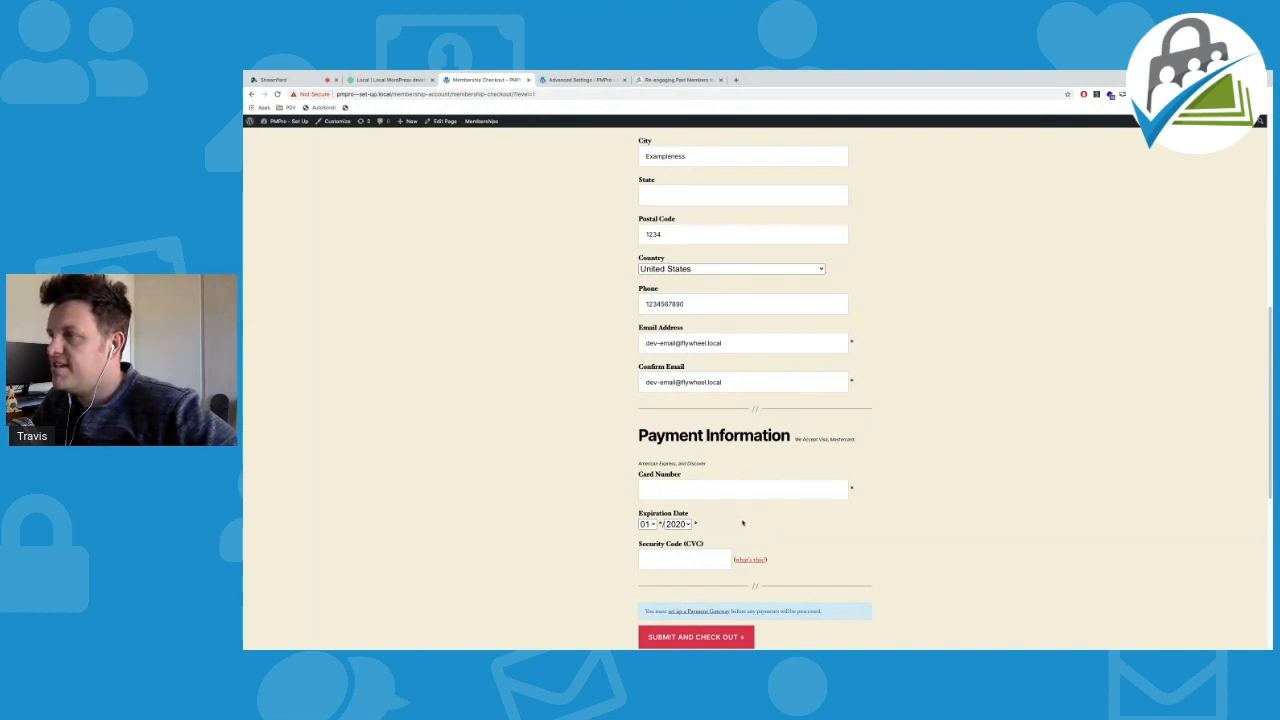
click(703, 490)
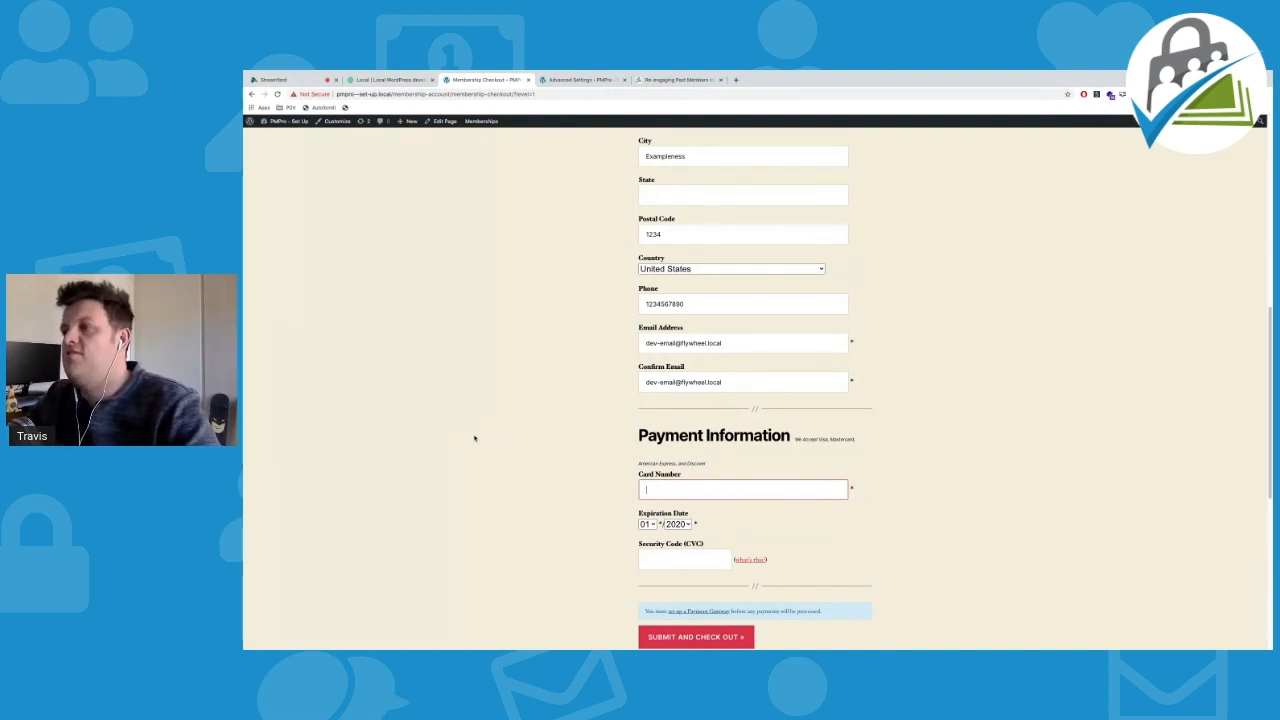
text(12345678900)
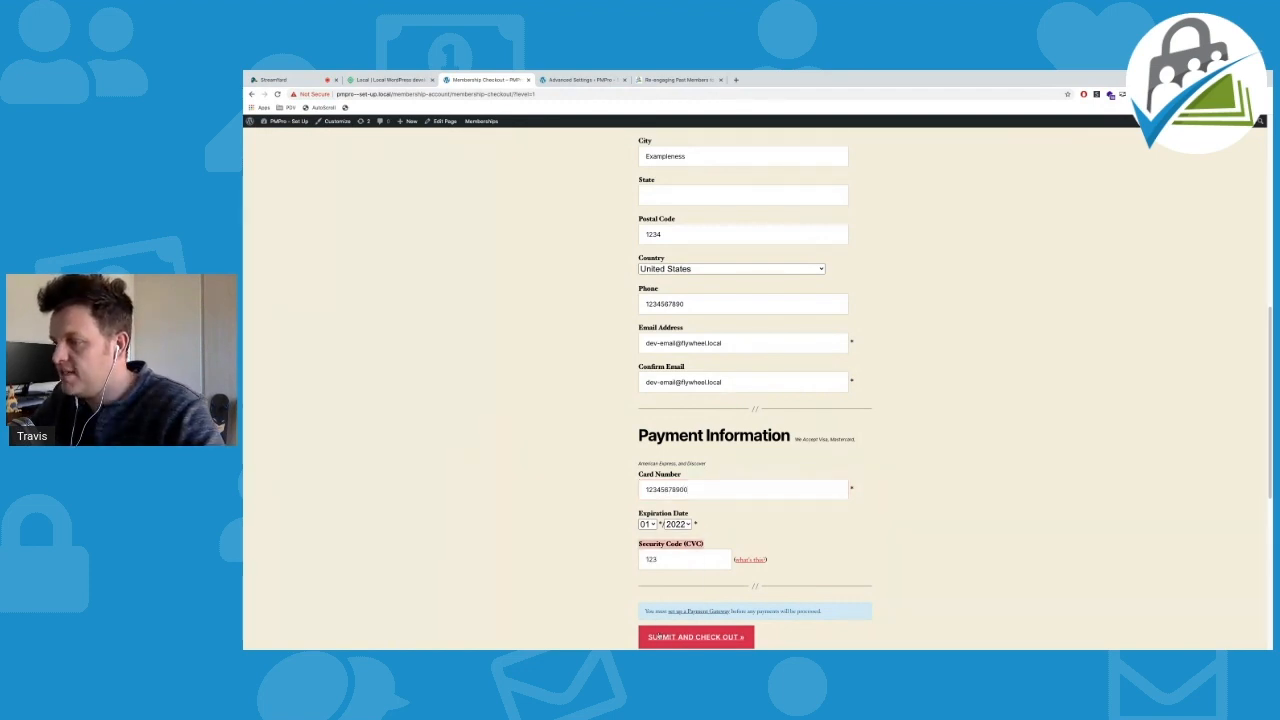
click(672, 637)
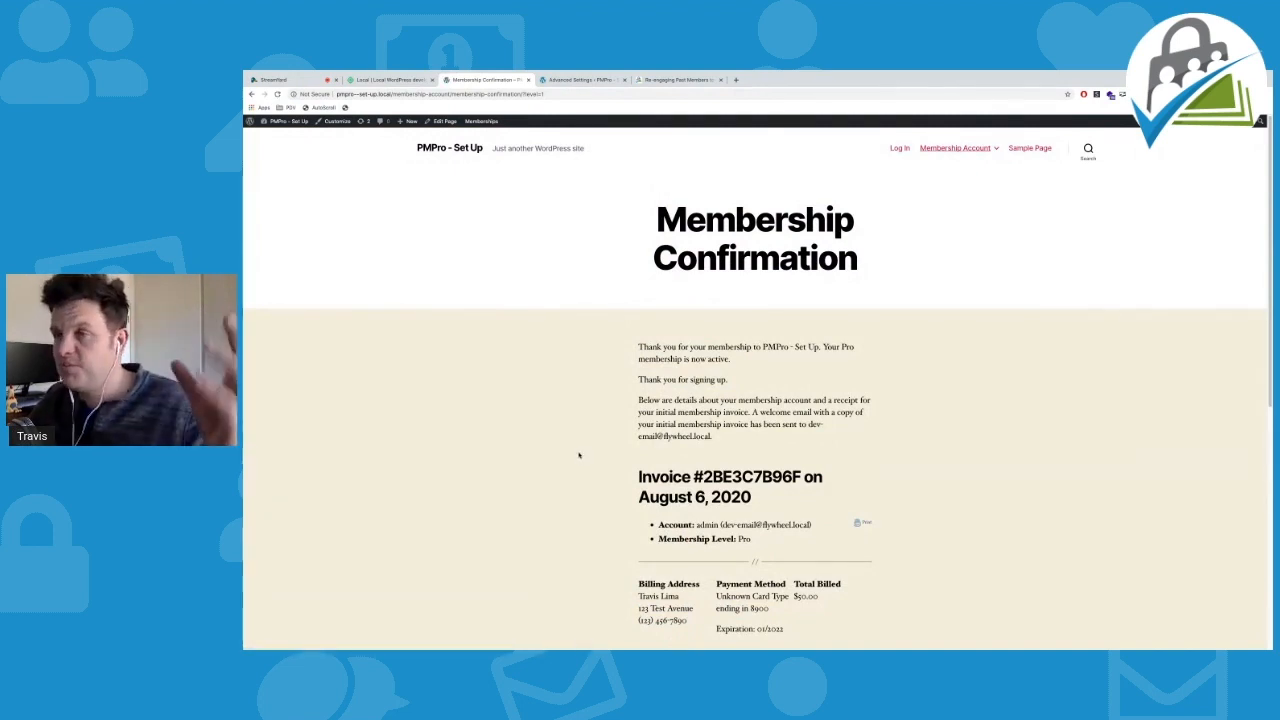
Scroll through the Membership Confirmation page's invoice dated August 6, 2020
scroll(585, 463, down, 1)
scroll(586, 461, down, 1)
scroll(652, 363, up, 1)
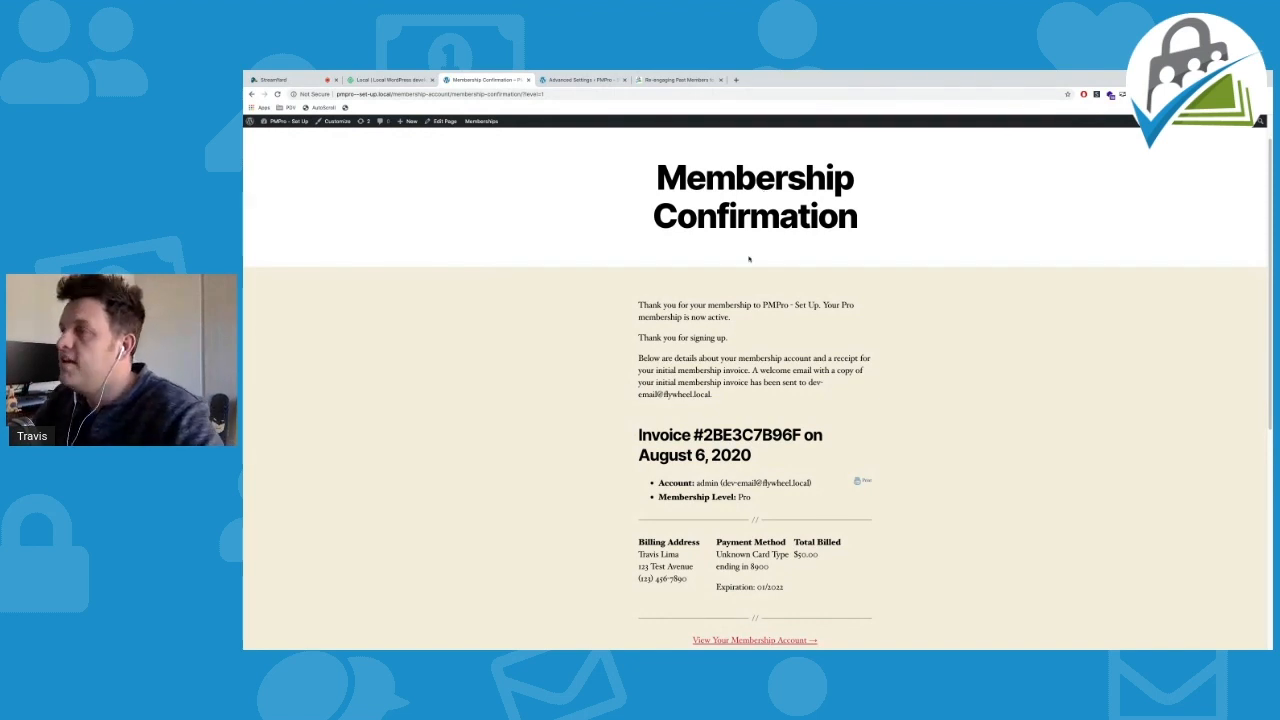
Highlight the thank-you line, the now-active membership, and the Pro level name
scroll(748, 262, down, 1)
scroll(748, 272, down, 1)
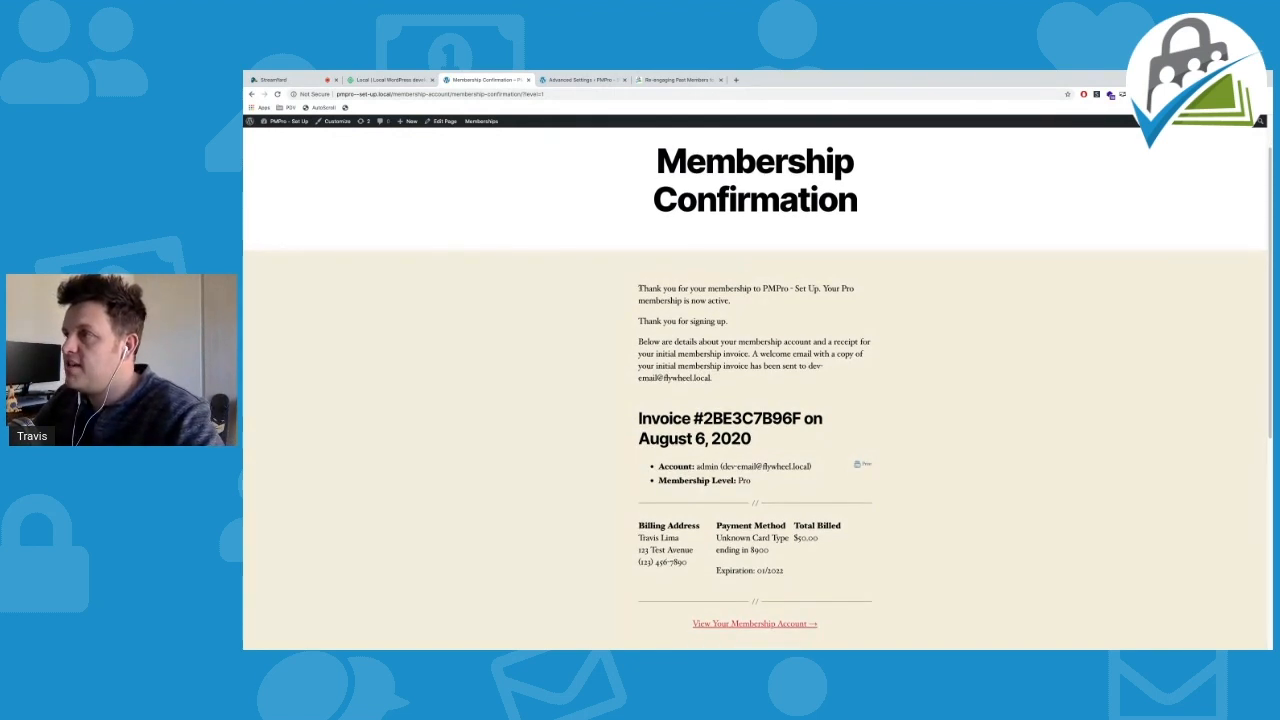
drag(638, 289, 818, 289)
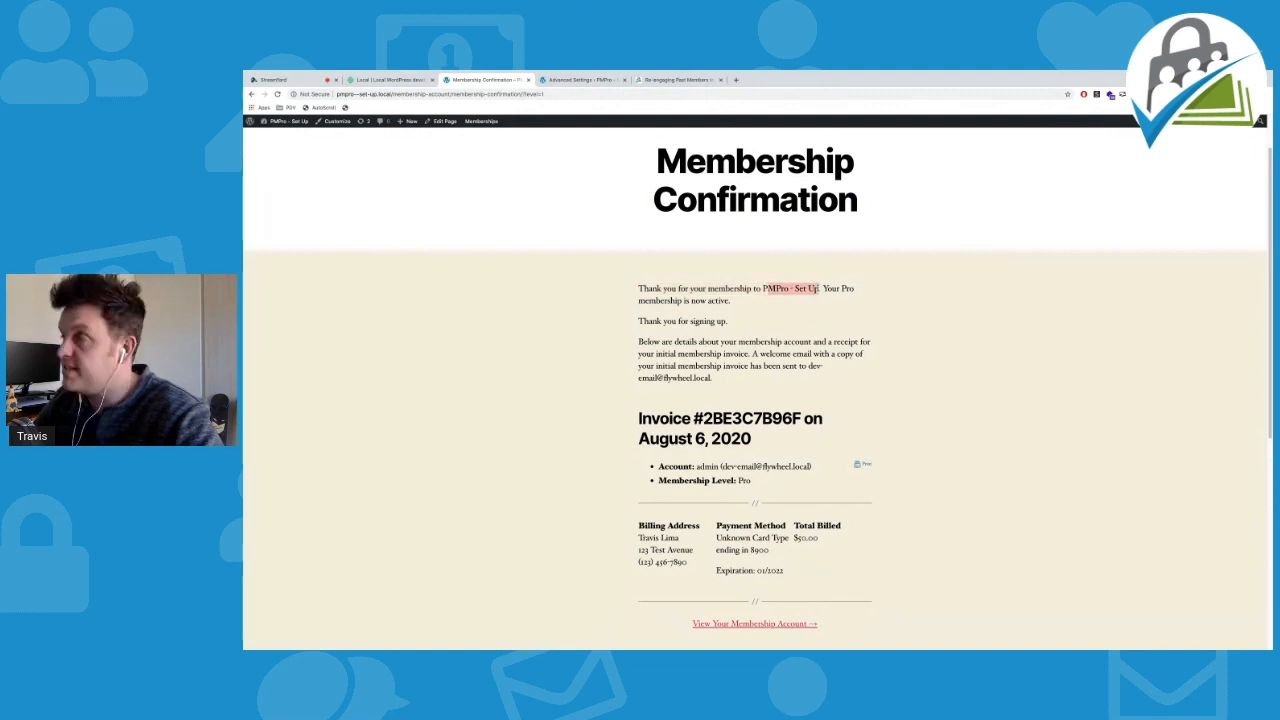
click(836, 289)
drag(841, 289, 855, 289)
drag(667, 301, 740, 309)
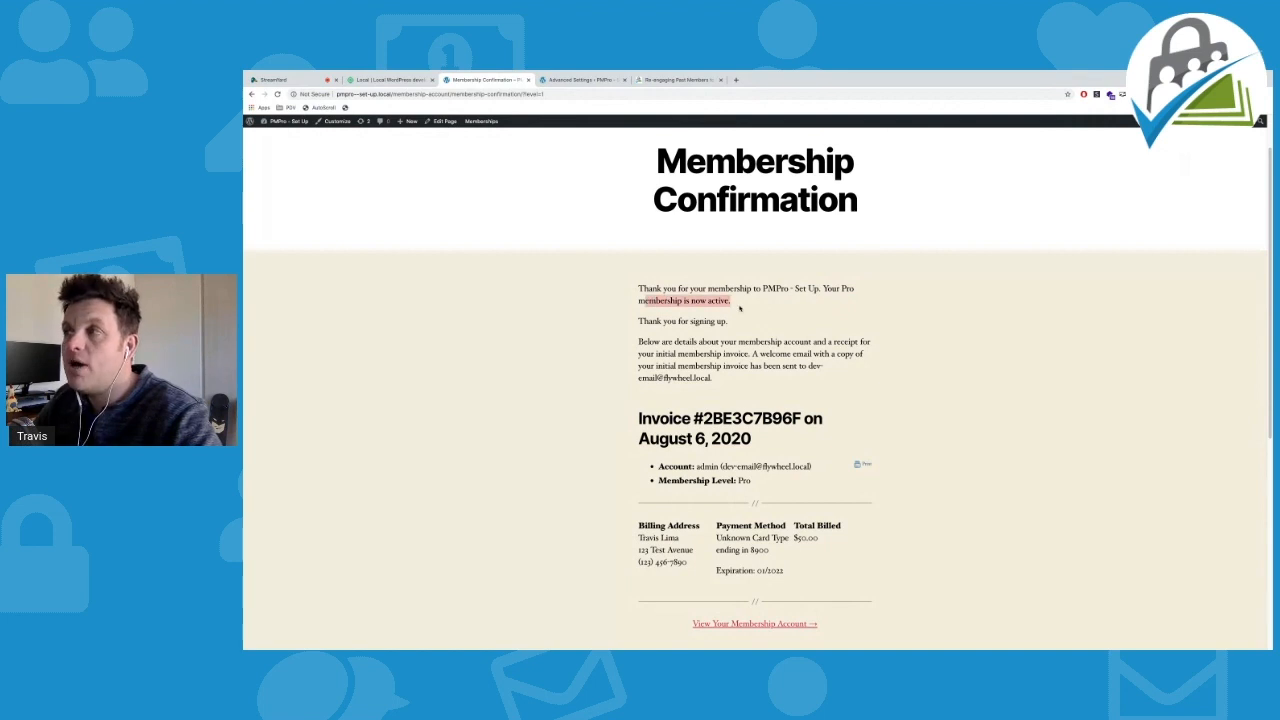
drag(841, 289, 853, 289)
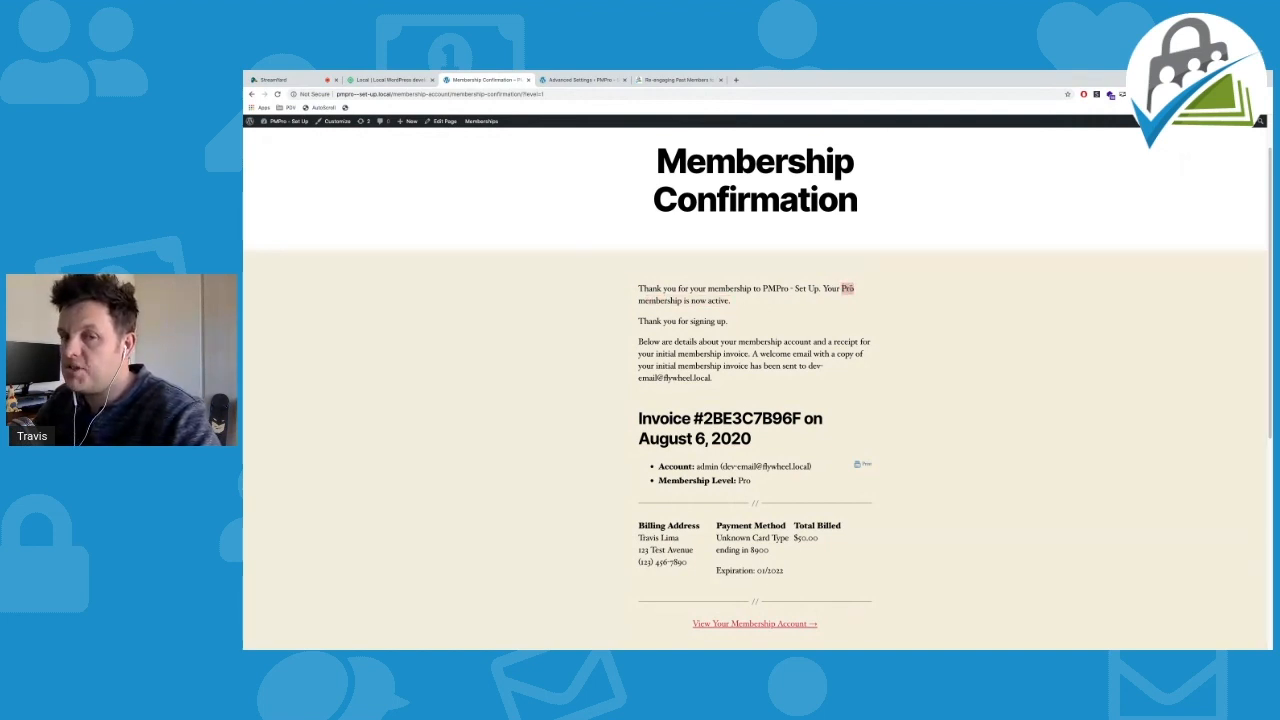
click(636, 319)
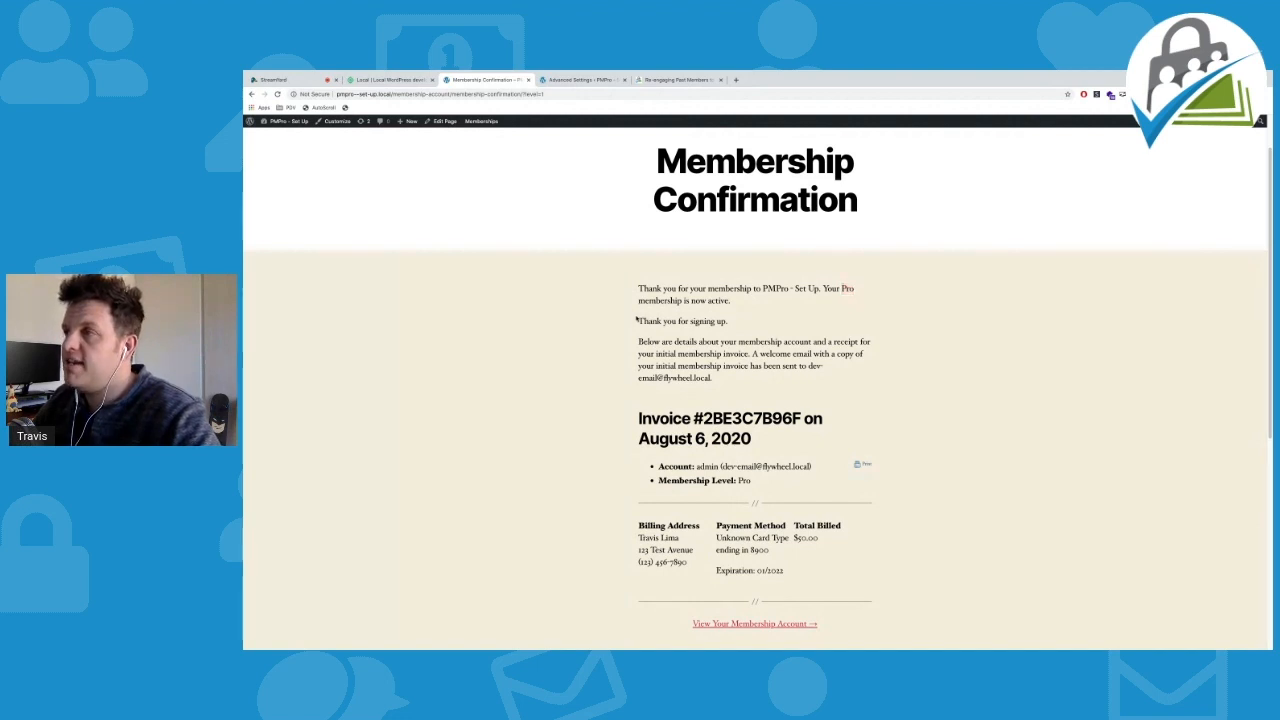
Highlight the 'Thank you for signing up' line and the invoice heading
drag(636, 319, 775, 320)
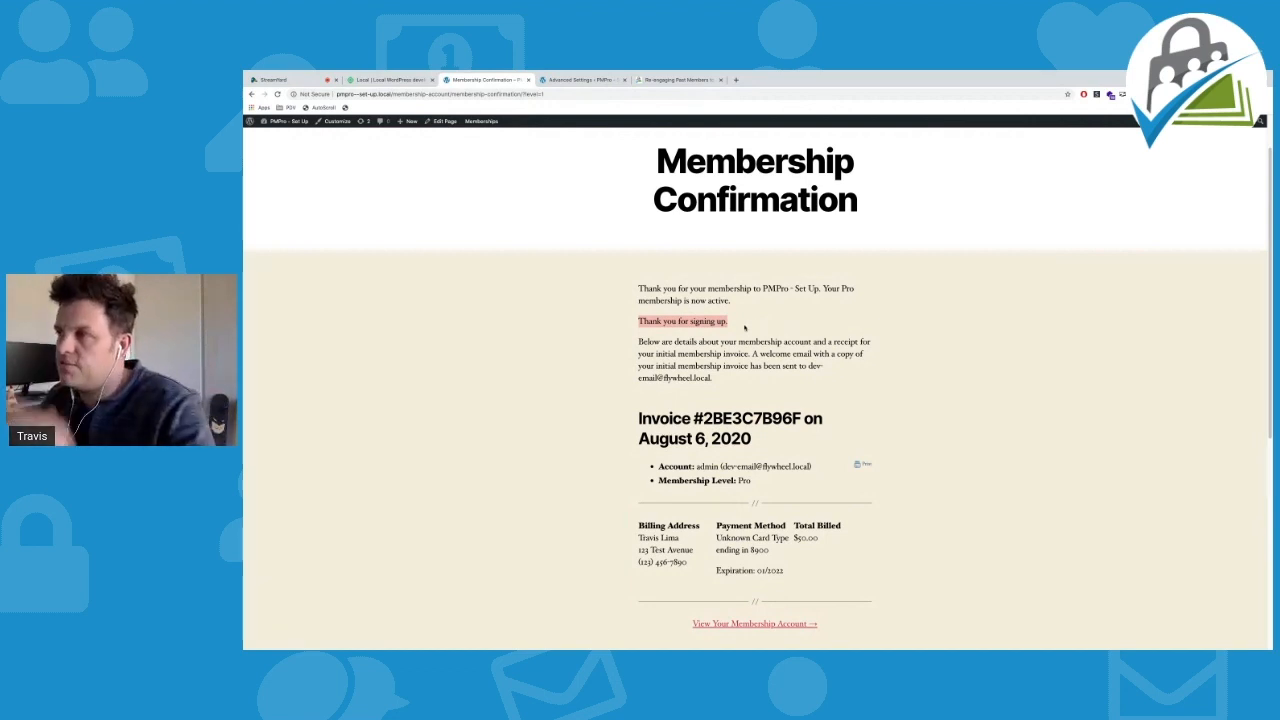
scroll(731, 317, down, 1)
click(651, 322)
drag(640, 322, 863, 337)
scroll(863, 345, down, 1)
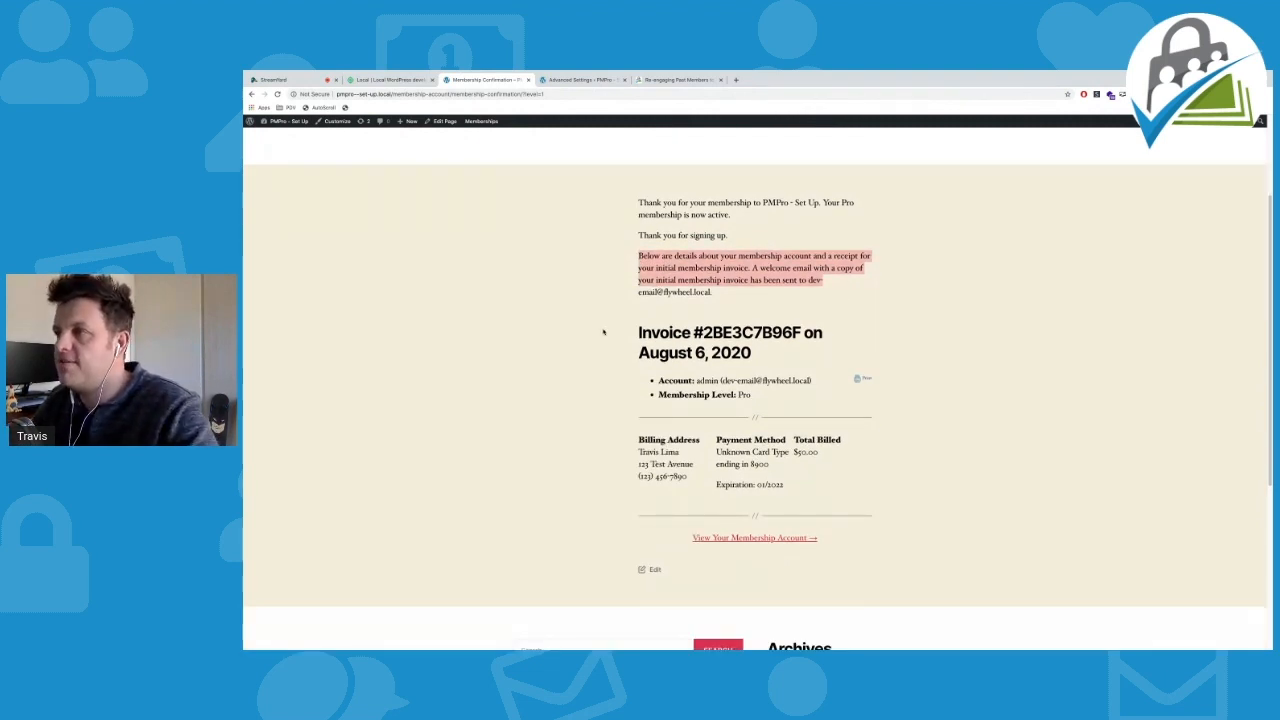
drag(639, 332, 754, 333)
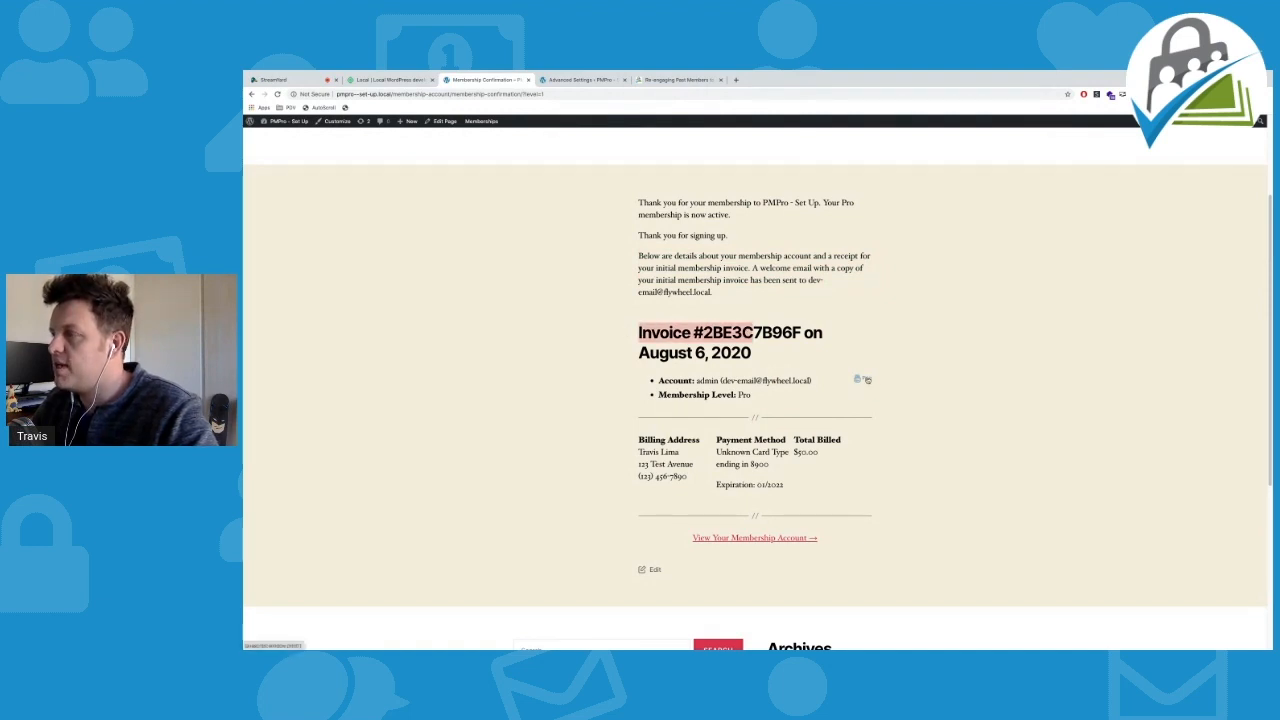
click(759, 354)
Scroll down and go to 'View Your Membership Account'
scroll(794, 399, down, 1)
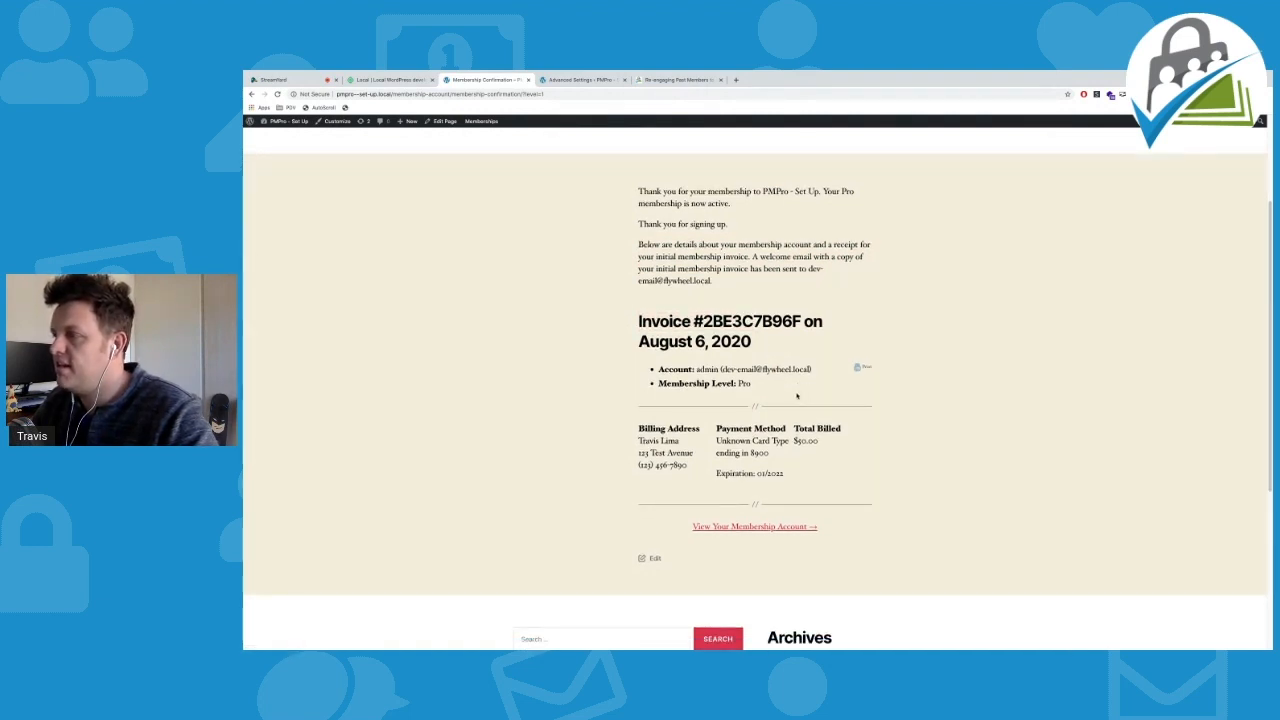
scroll(795, 400, down, 1)
scroll(795, 400, down, 3)
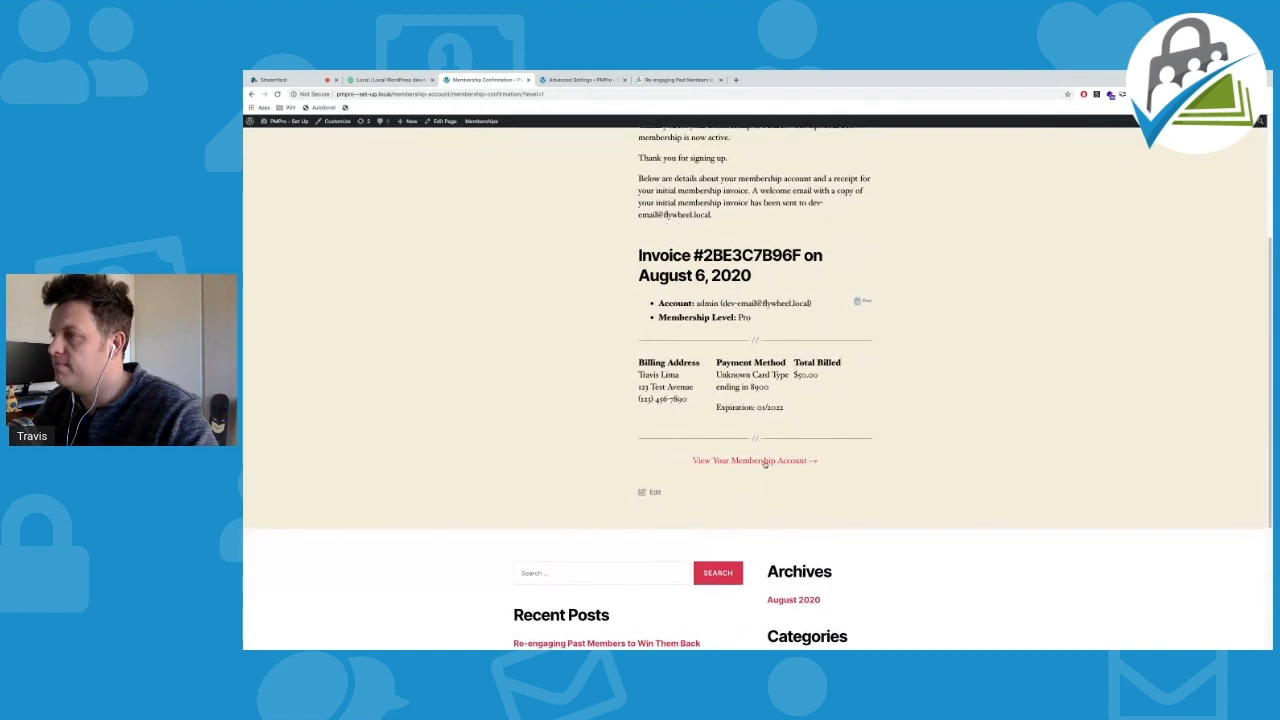
click(766, 460)
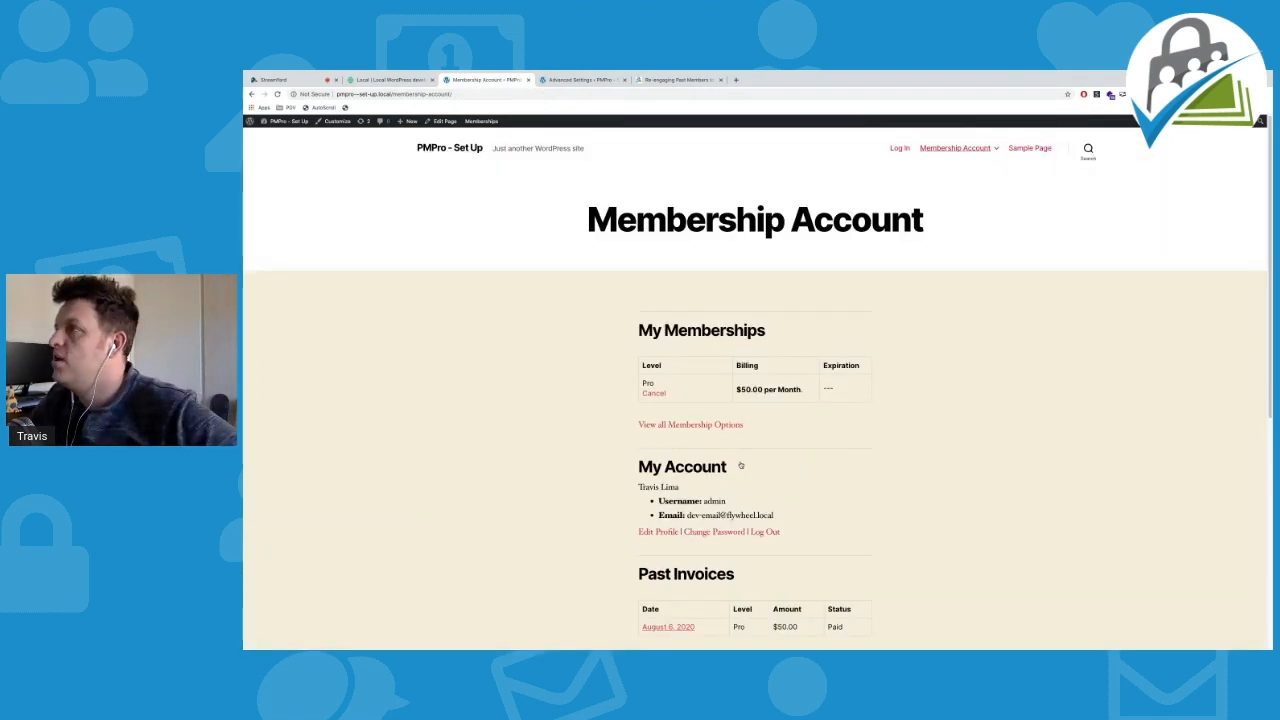
View all membership options in a new tab, reorder tabs, then close it and return to Membership Account
scroll(918, 349, down, 1)
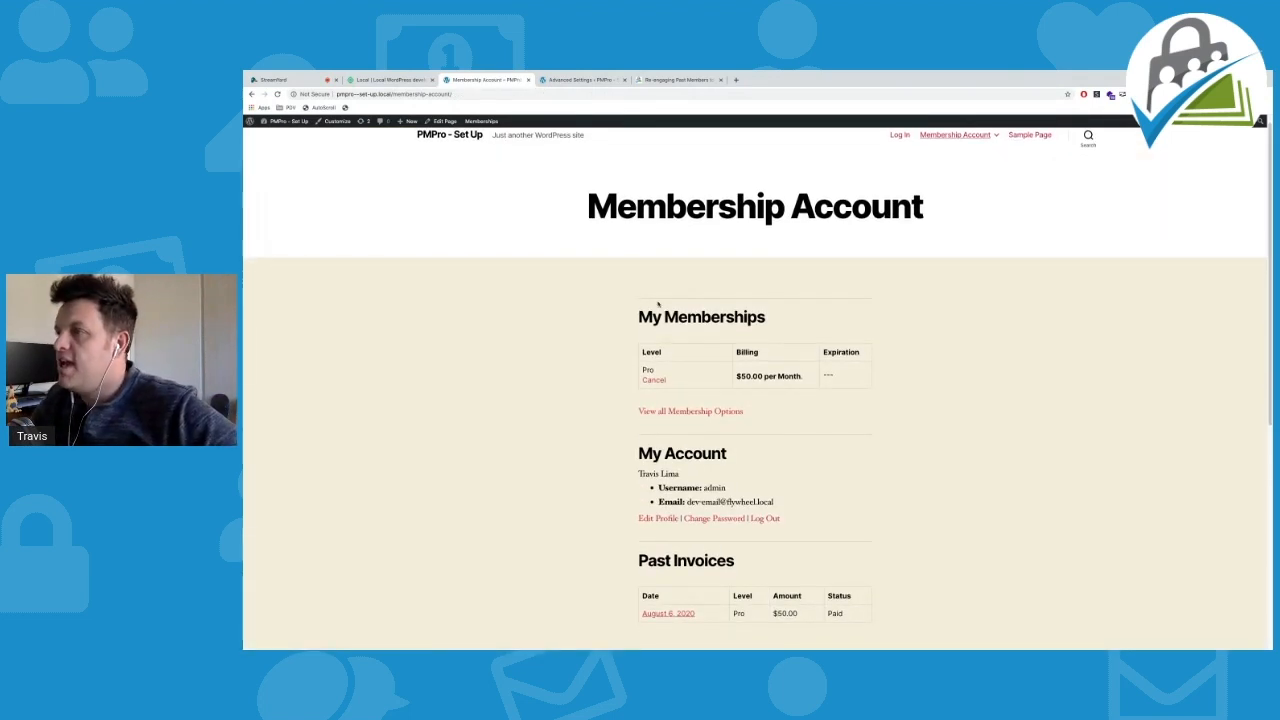
scroll(658, 304, down, 2)
scroll(771, 314, down, 1)
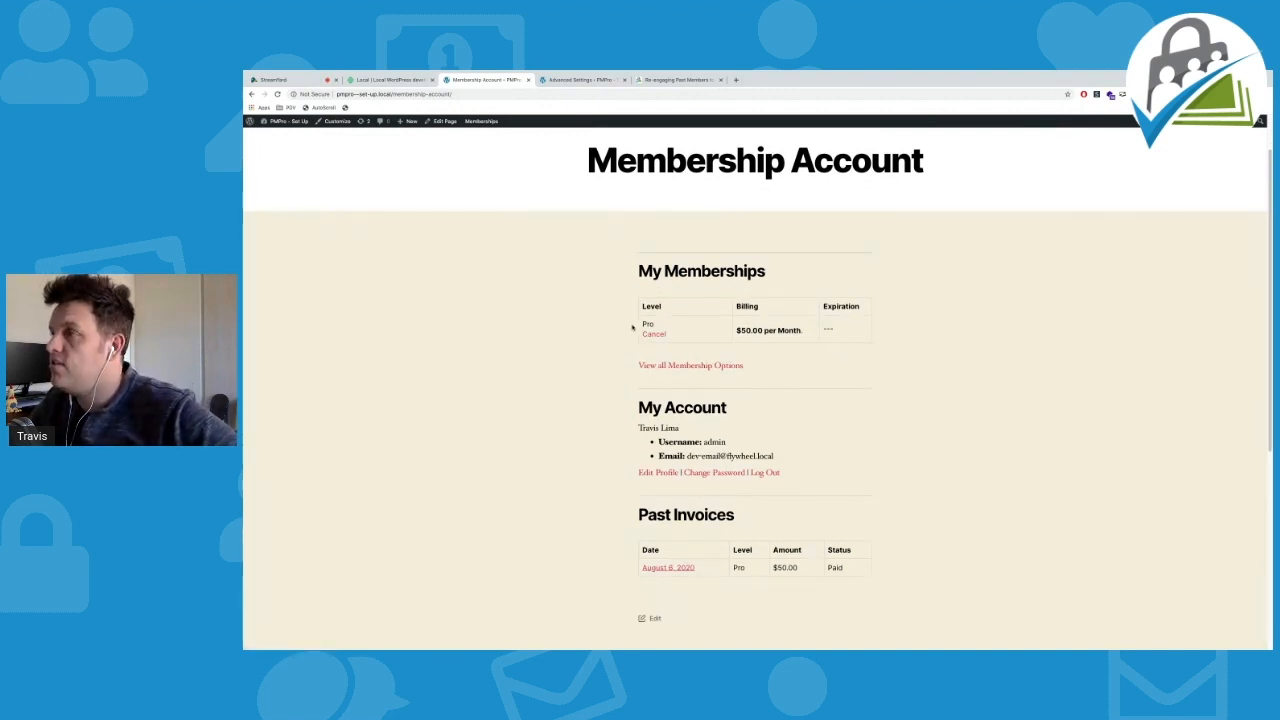
super+click(672, 369)
drag(583, 80, 669, 80)
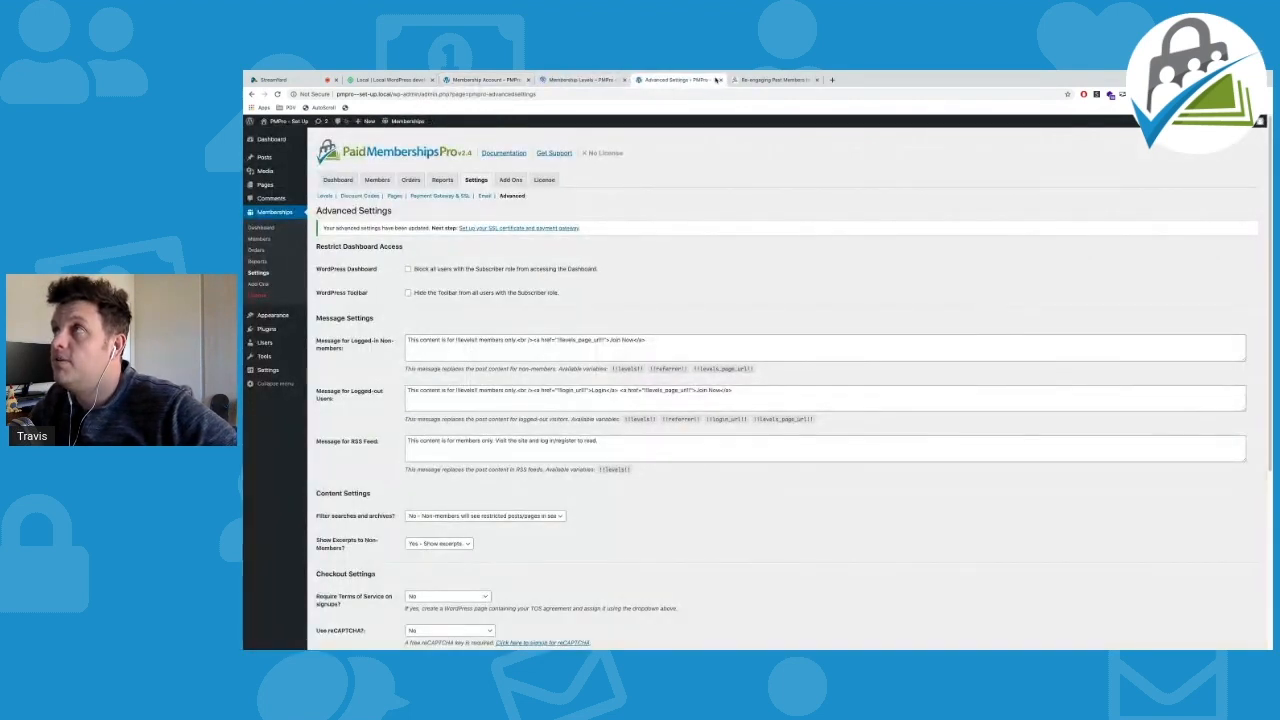
click(614, 80)
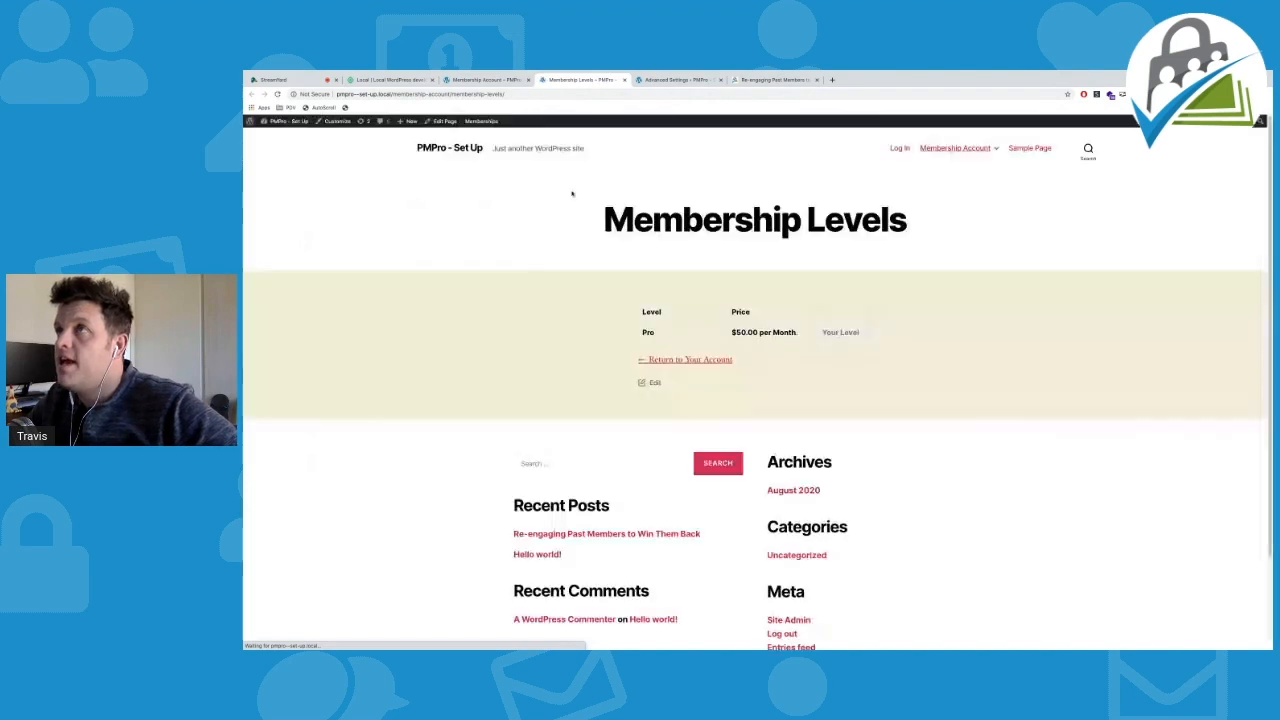
scroll(733, 324, down, 1)
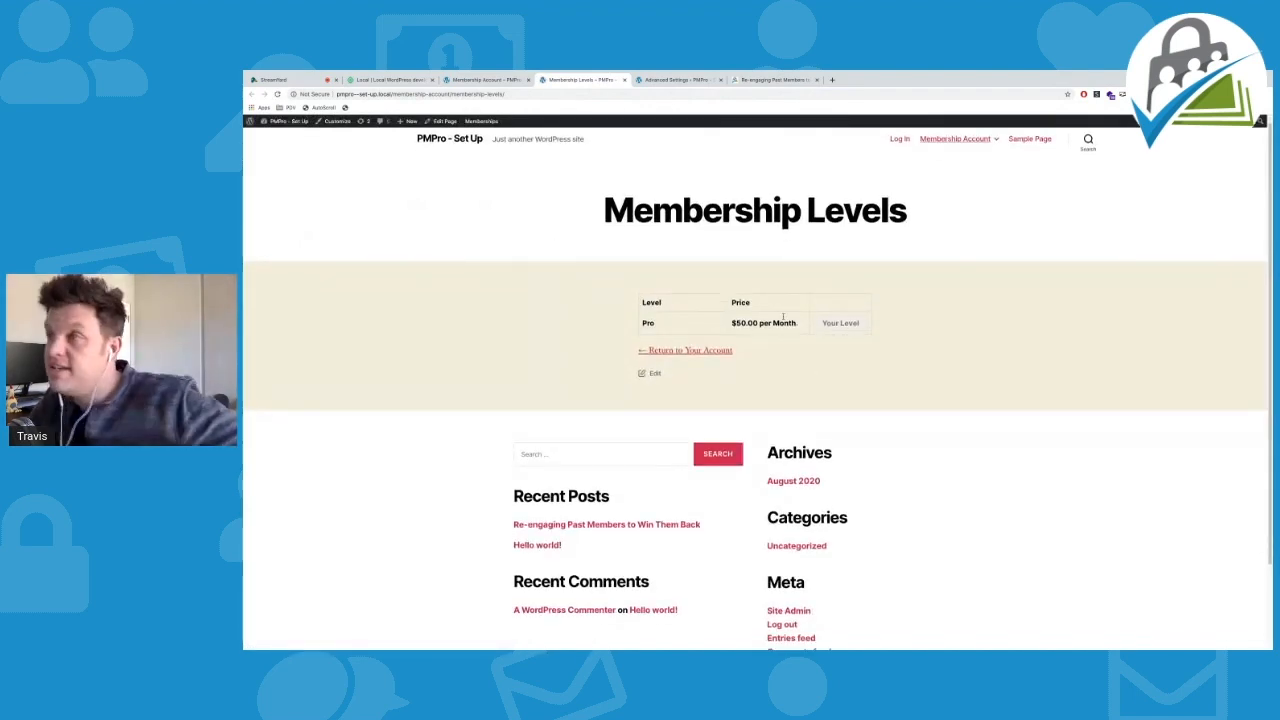
click(624, 80)
click(492, 79)
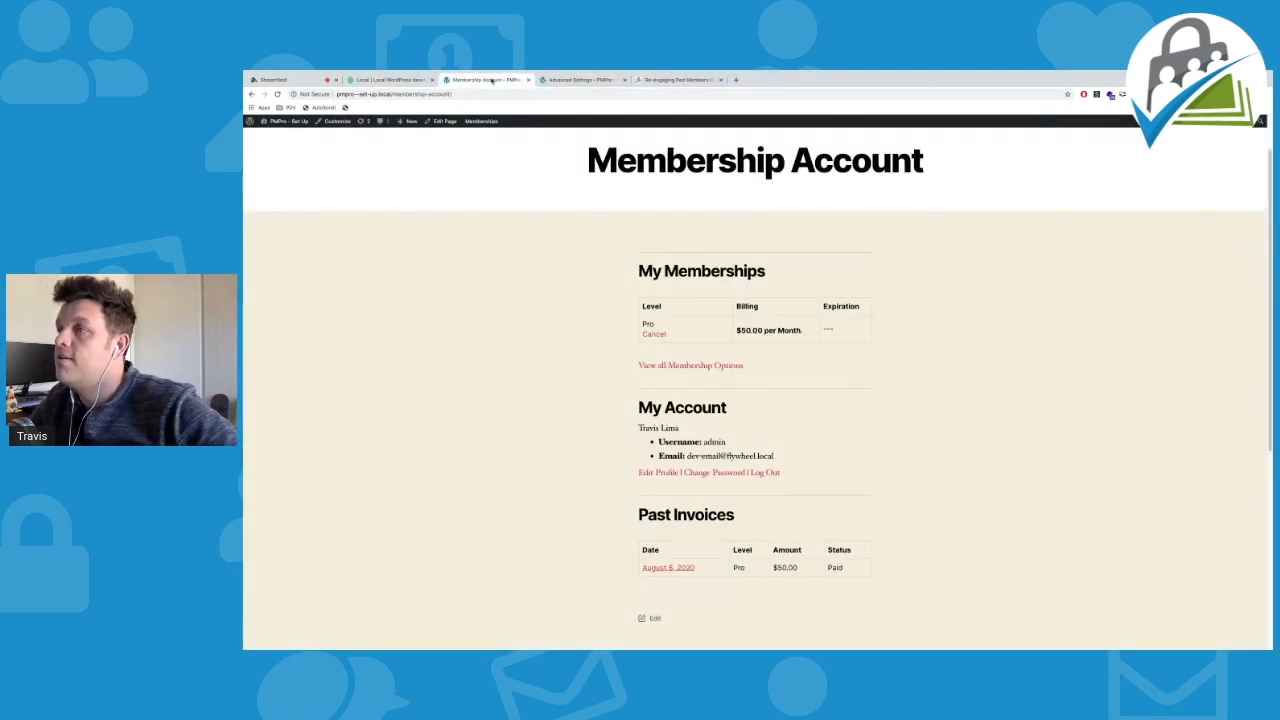
Scroll through the account's Pro membership at $50.00 per Month and paid August 6, 2020 invoice
scroll(530, 296, down, 1)
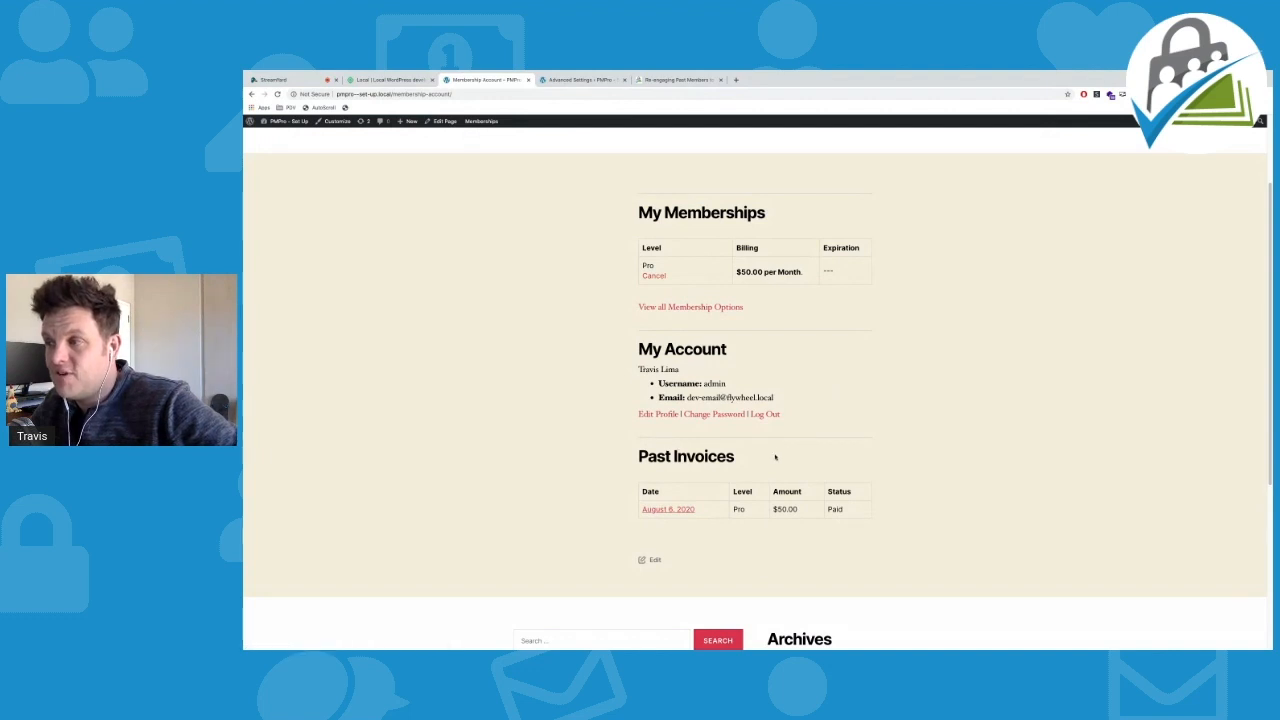
scroll(750, 470, down, 1)
scroll(724, 479, down, 3)
scroll(724, 475, up, 6)
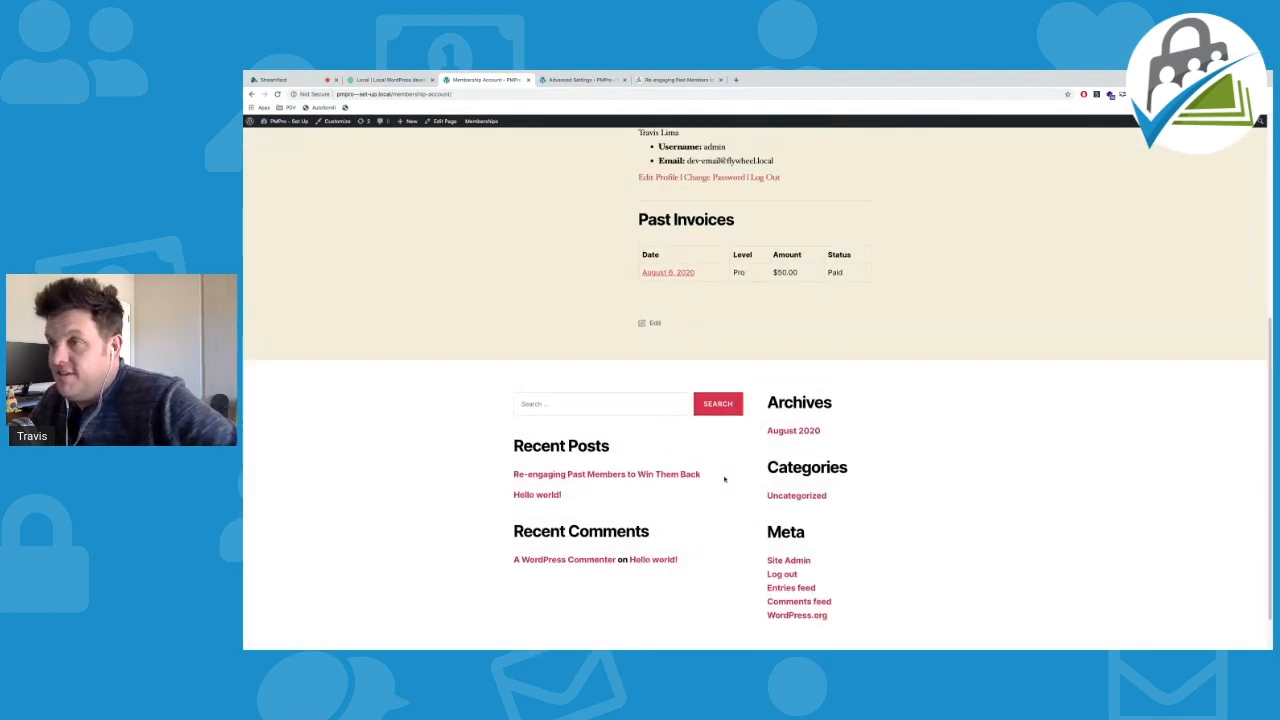
Open the Re-engaging Past Members post from the home page and read the full article as a Pro member
click(436, 150)
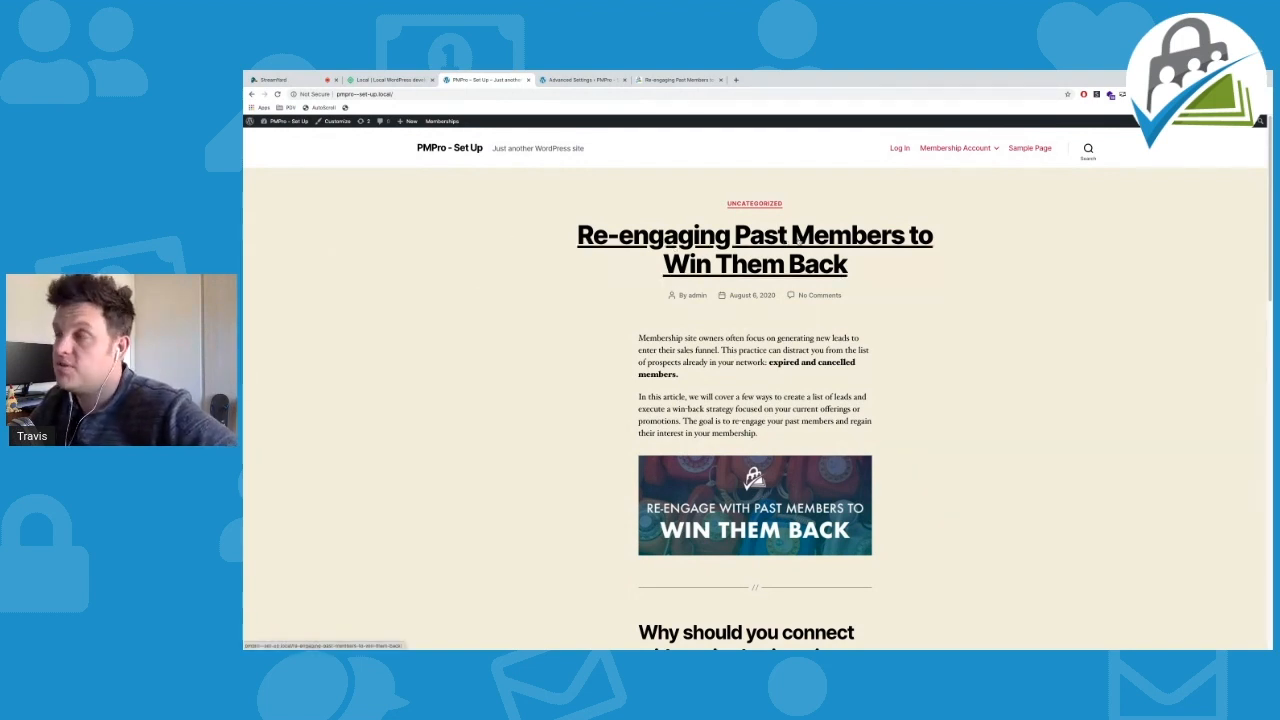
click(697, 236)
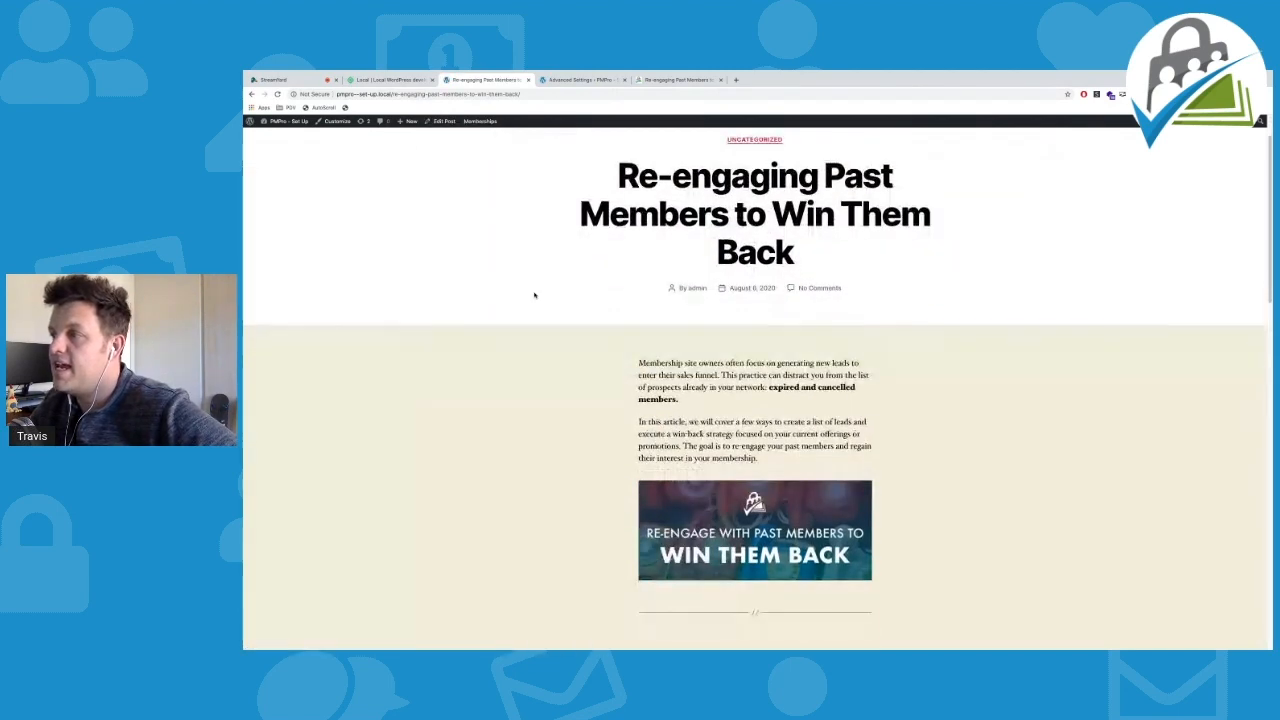
scroll(534, 295, down, 2)
scroll(534, 295, down, 3)
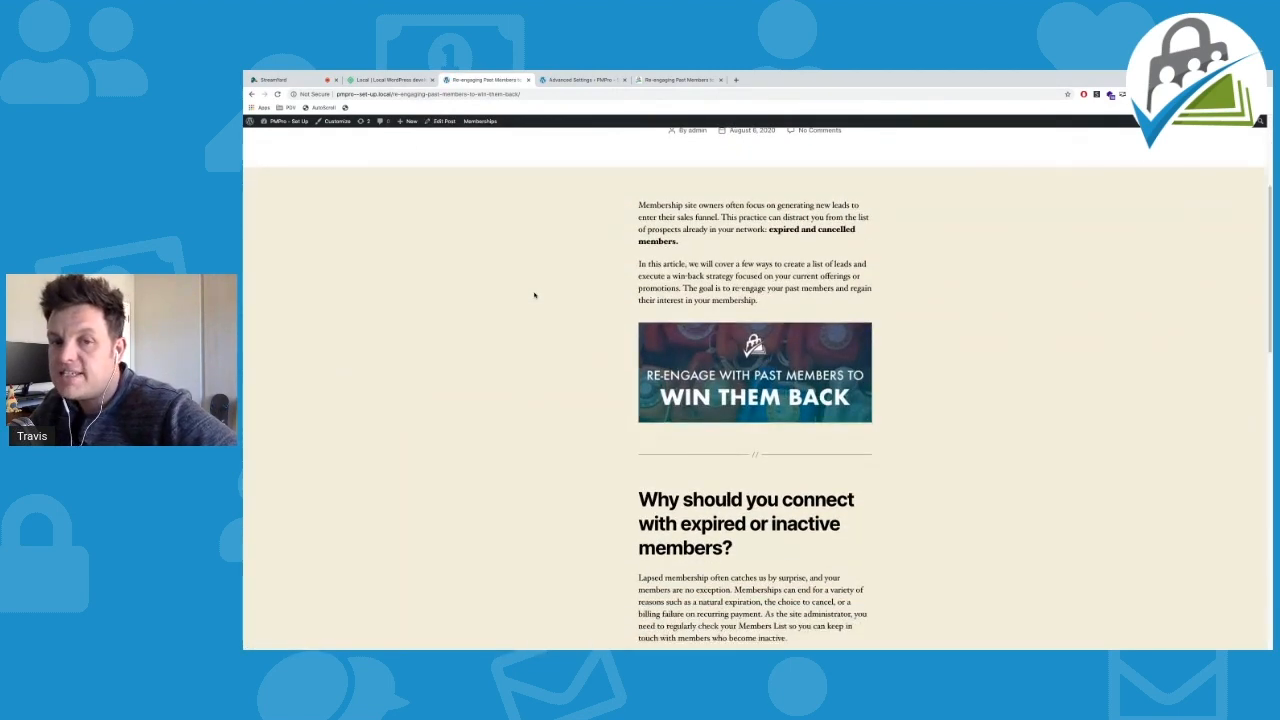
scroll(534, 295, down, 3)
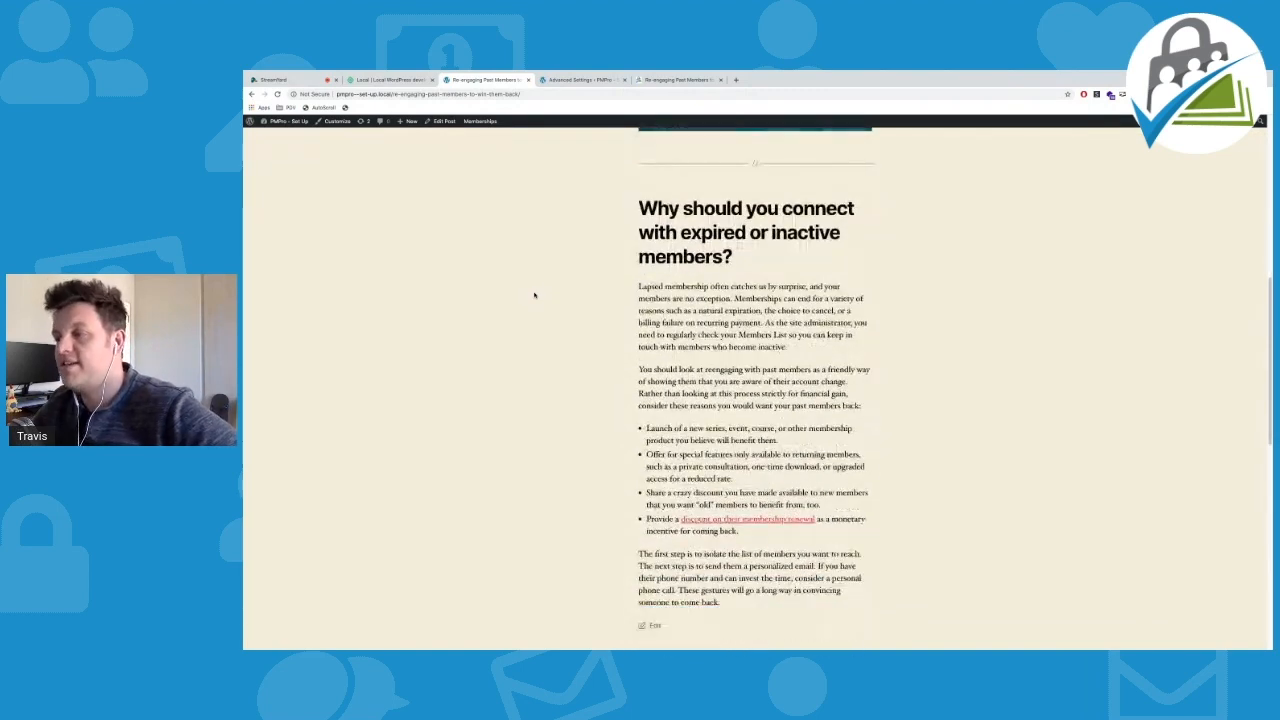
scroll(534, 295, down, 2)
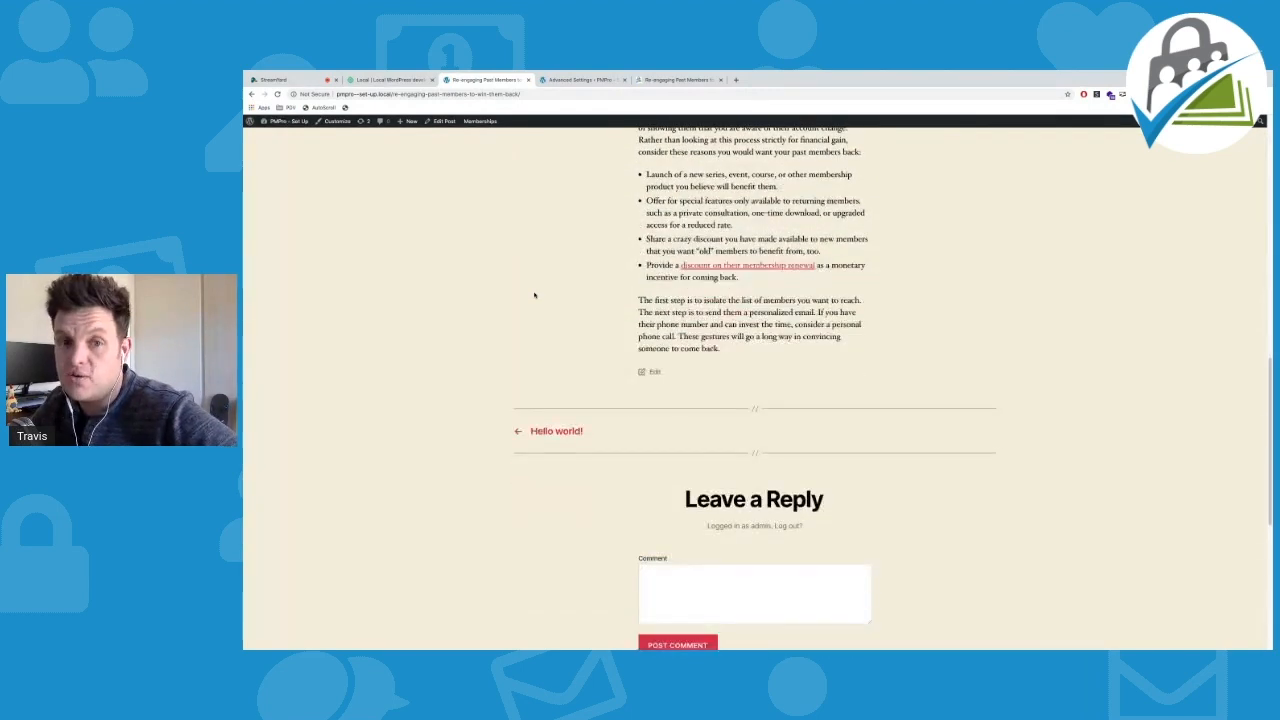
scroll(534, 295, up, 6)
scroll(534, 295, up, 4)
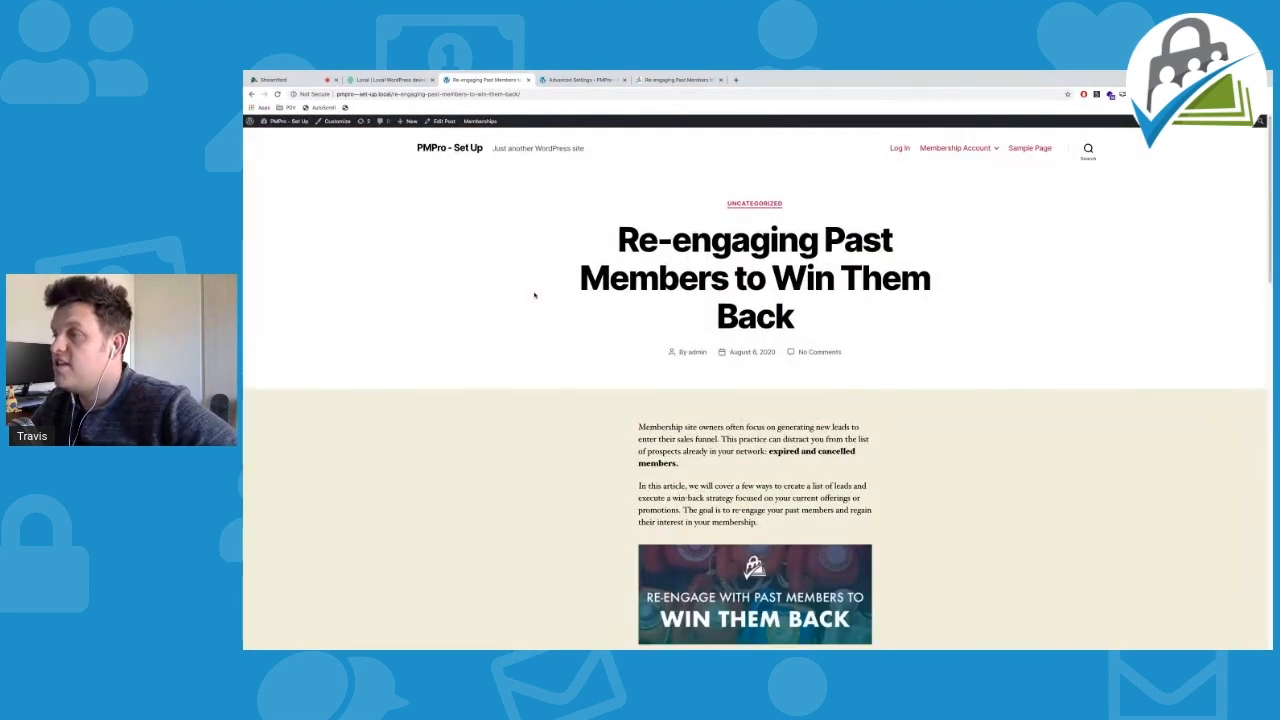
scroll(534, 295, down, 1)
scroll(534, 295, down, 5)
scroll(534, 295, down, 4)
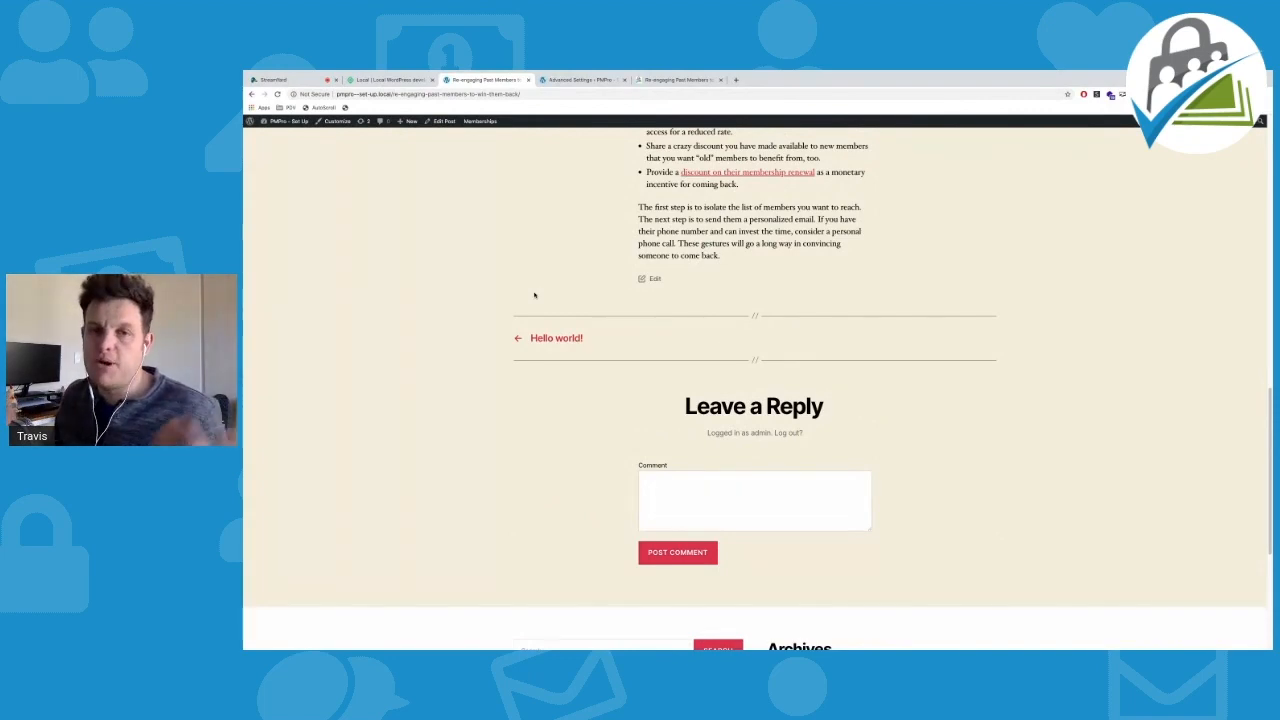
scroll(534, 295, up, 5)
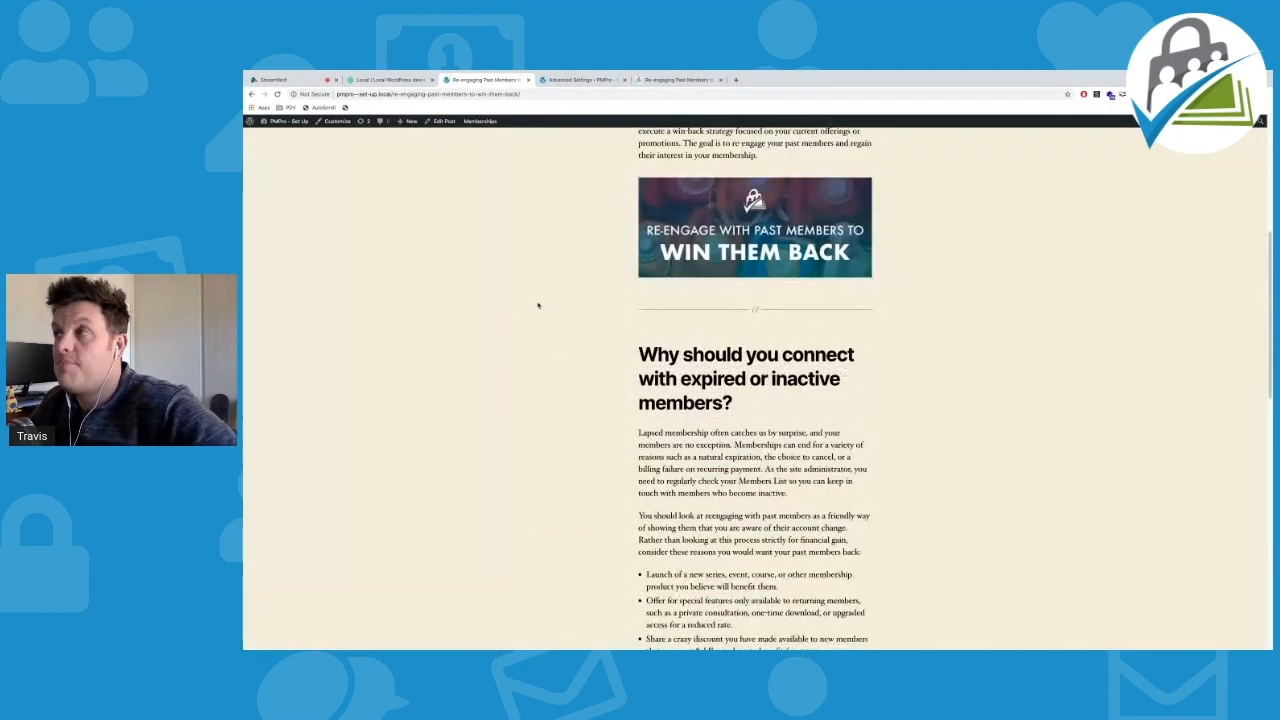
scroll(538, 305, up, 4)
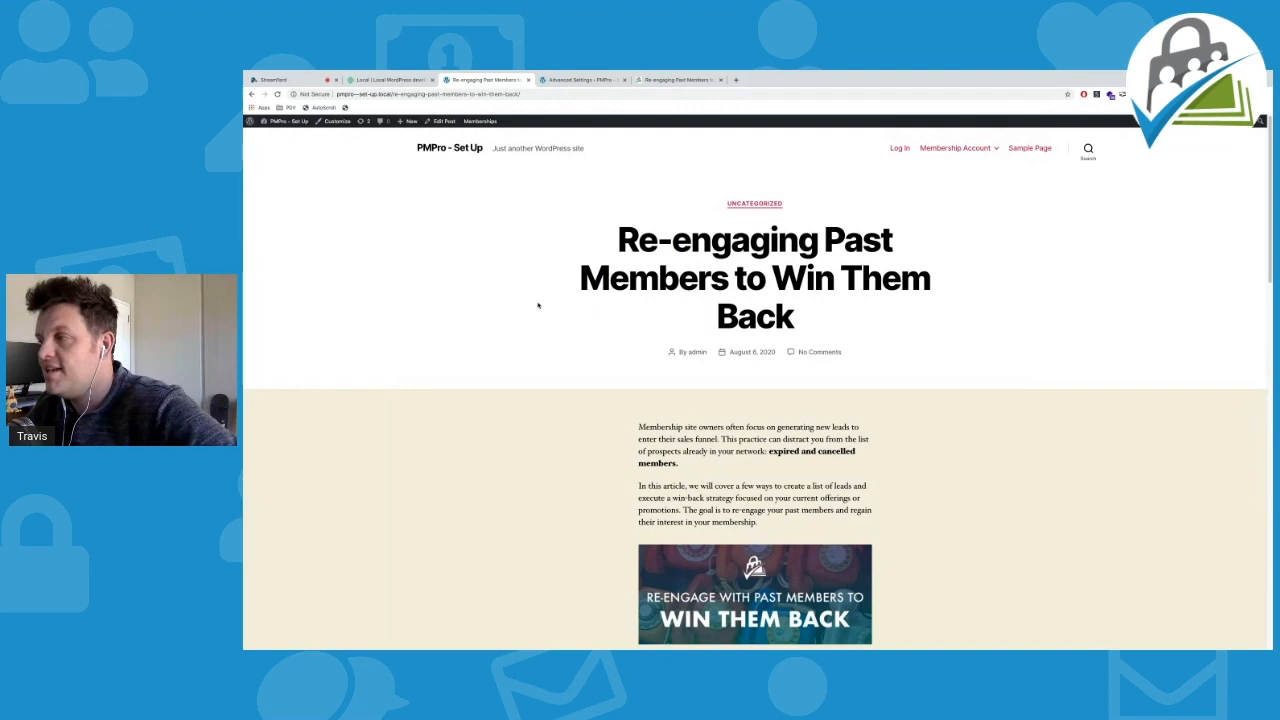
scroll(538, 306, down, 15)
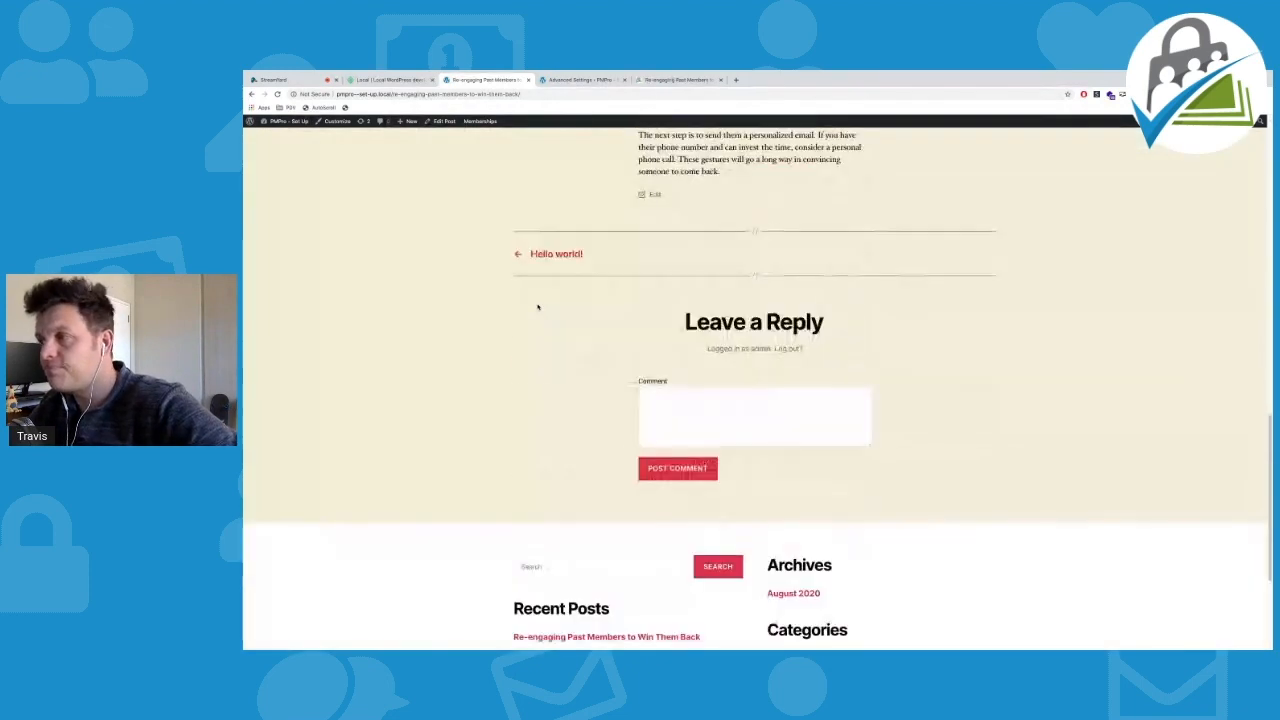
scroll(538, 306, up, 15)
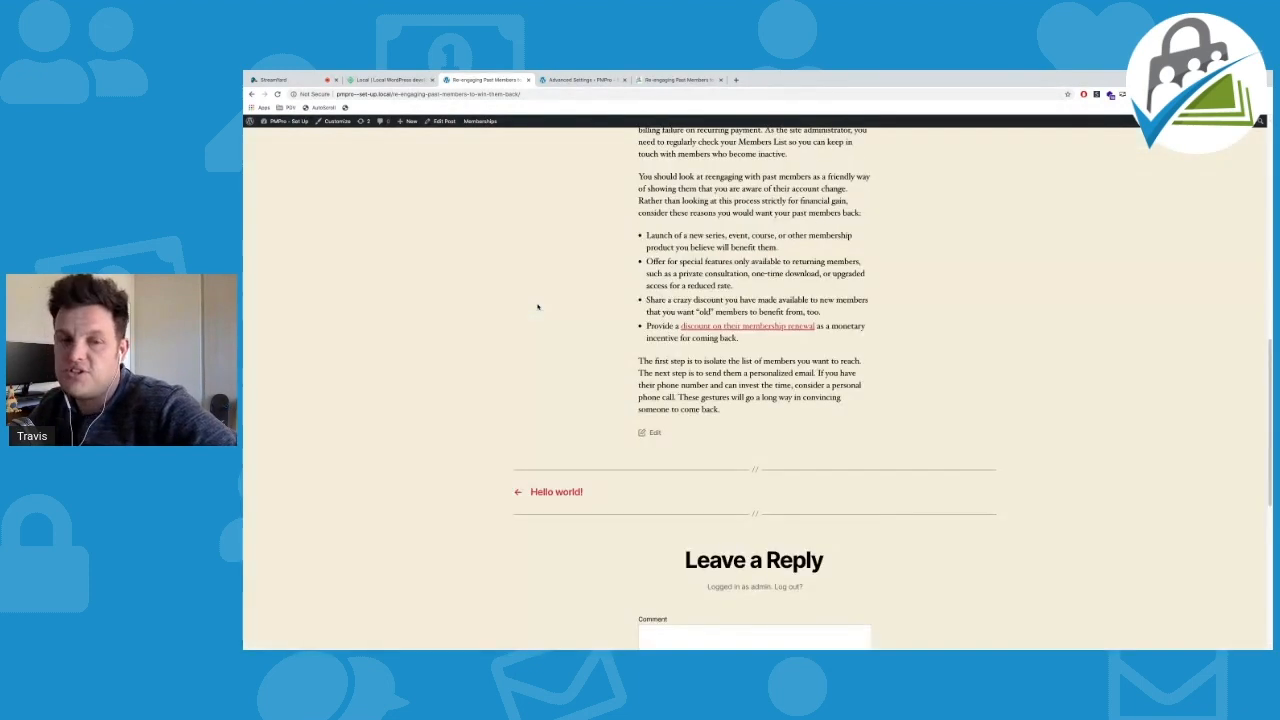
click(655, 80)
scroll(434, 220, up, 5)
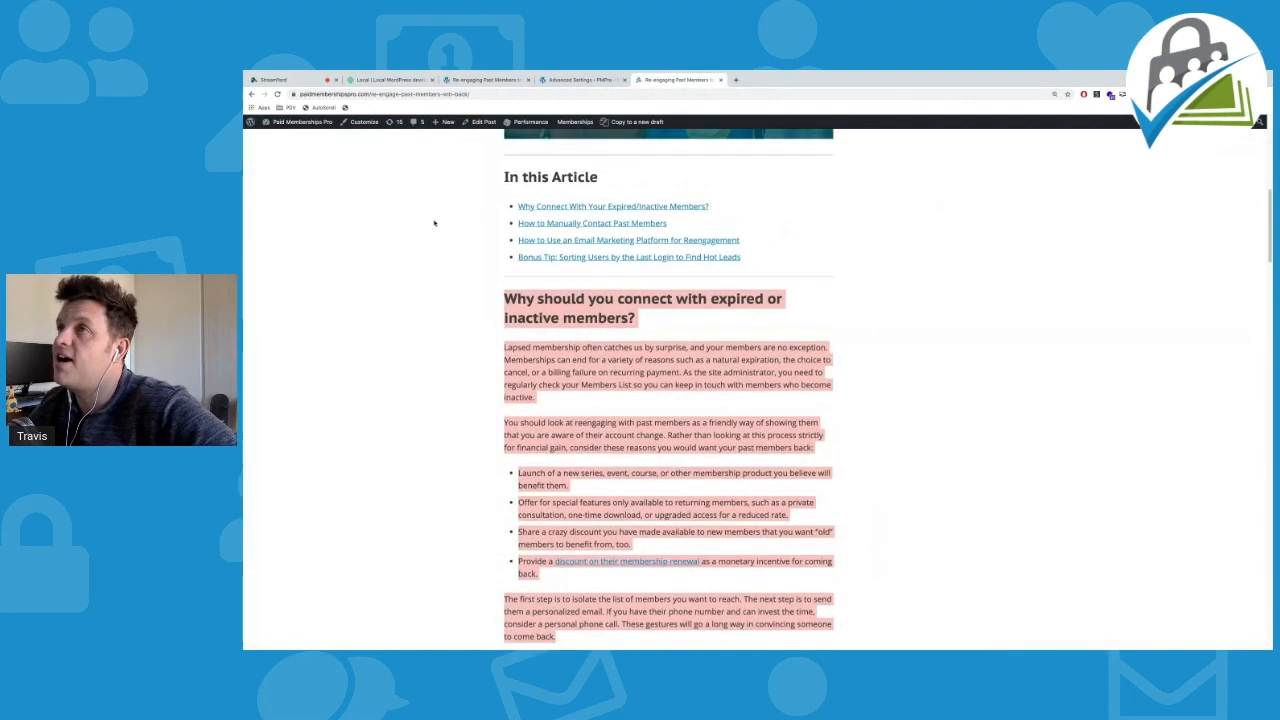
mouse_move(596, 197)
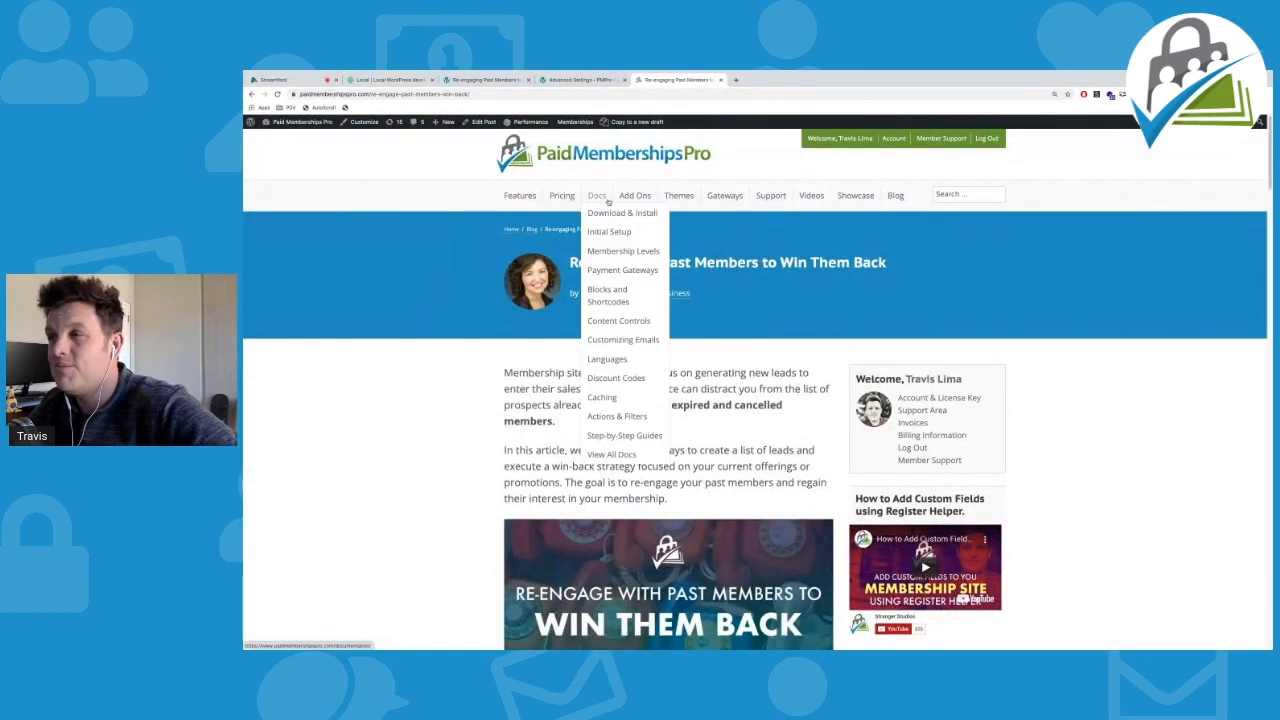